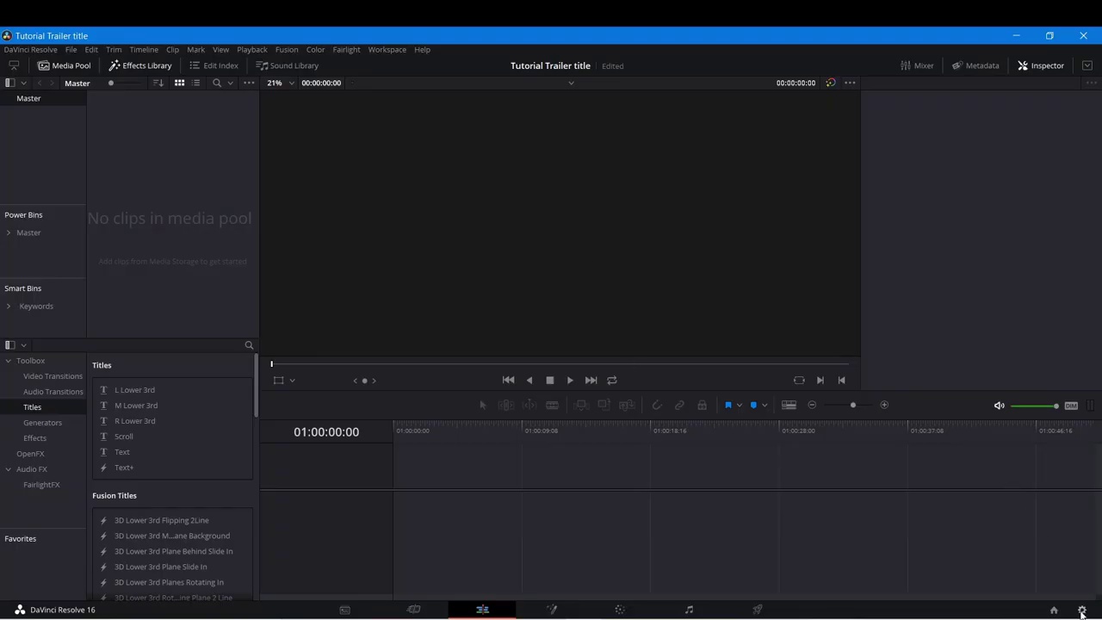
Step: Set the project's timeline resolution to 1280 x 720 HD 720P and its video format to HD 720p 24, and save
left_click(1083, 611)
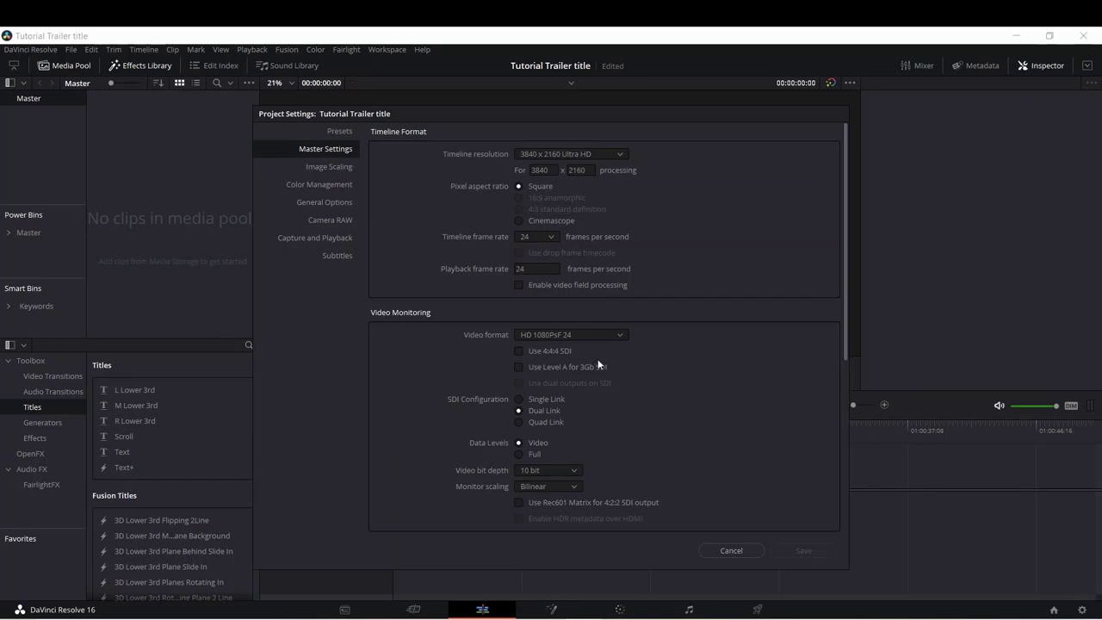
left_click(553, 155)
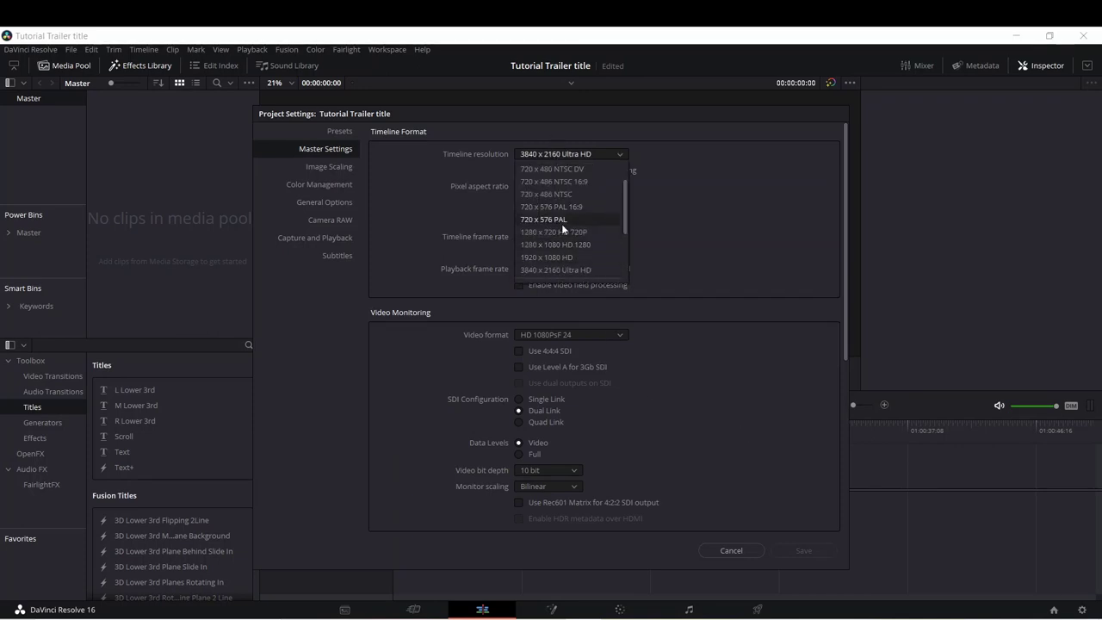
left_click(533, 233)
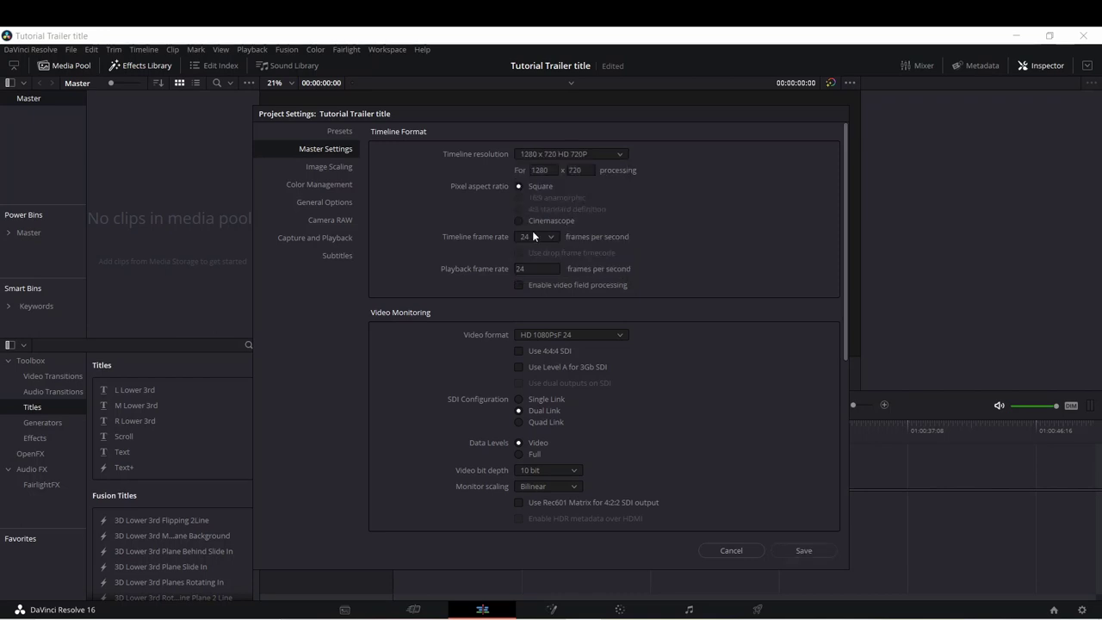
left_click(568, 335)
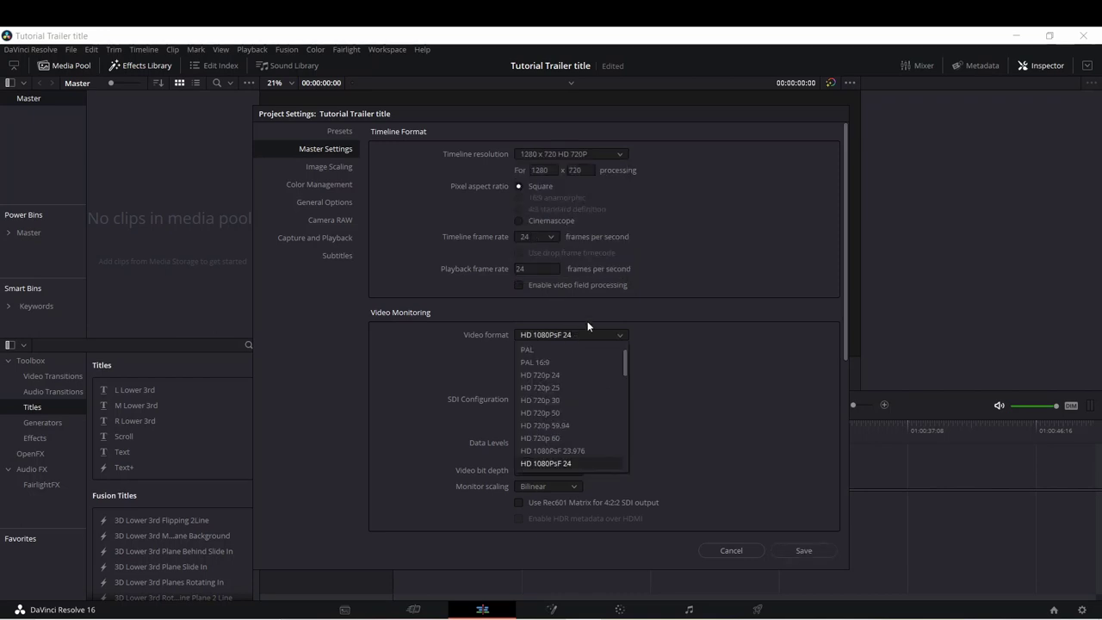
left_click(558, 375)
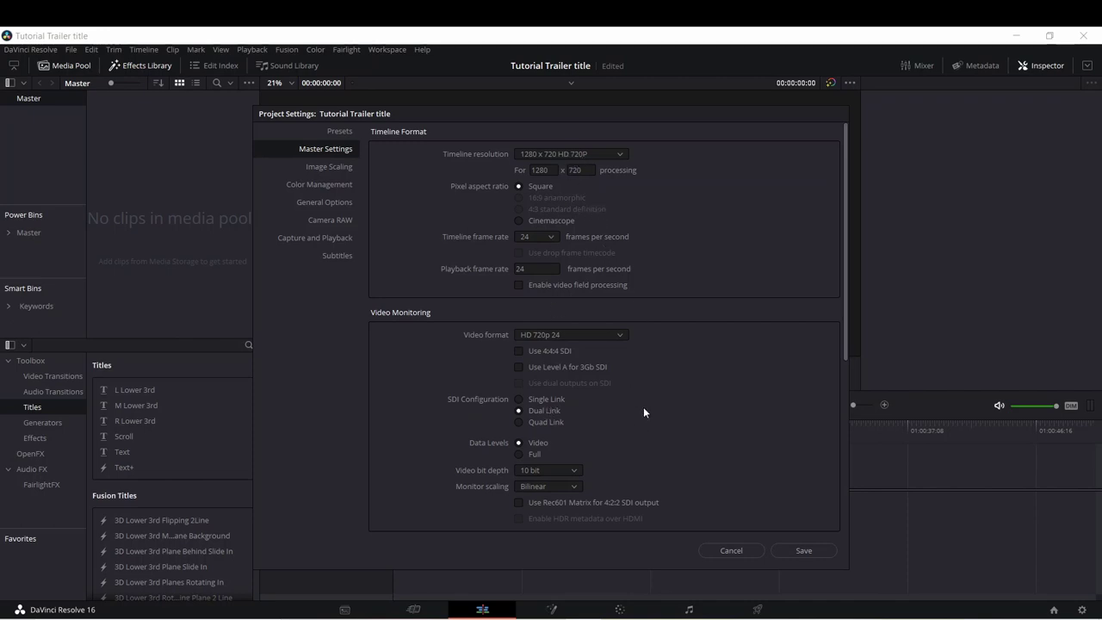
left_click(805, 550)
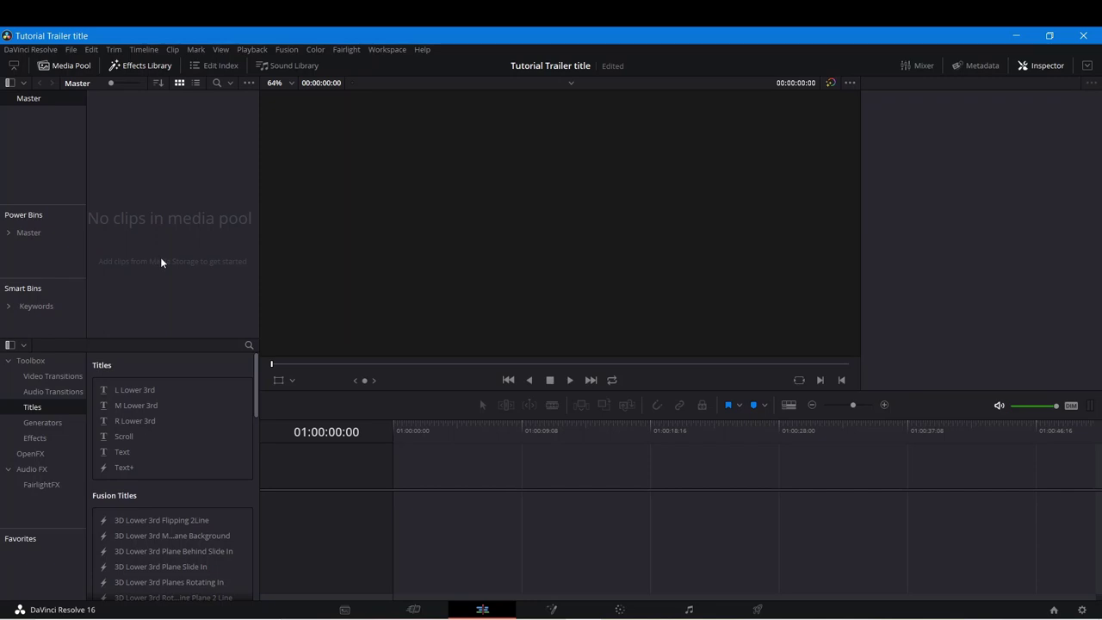
Step: Create a new Fusion composition clip in the media pool with the default name, duration and frame rate
right_click(172, 224)
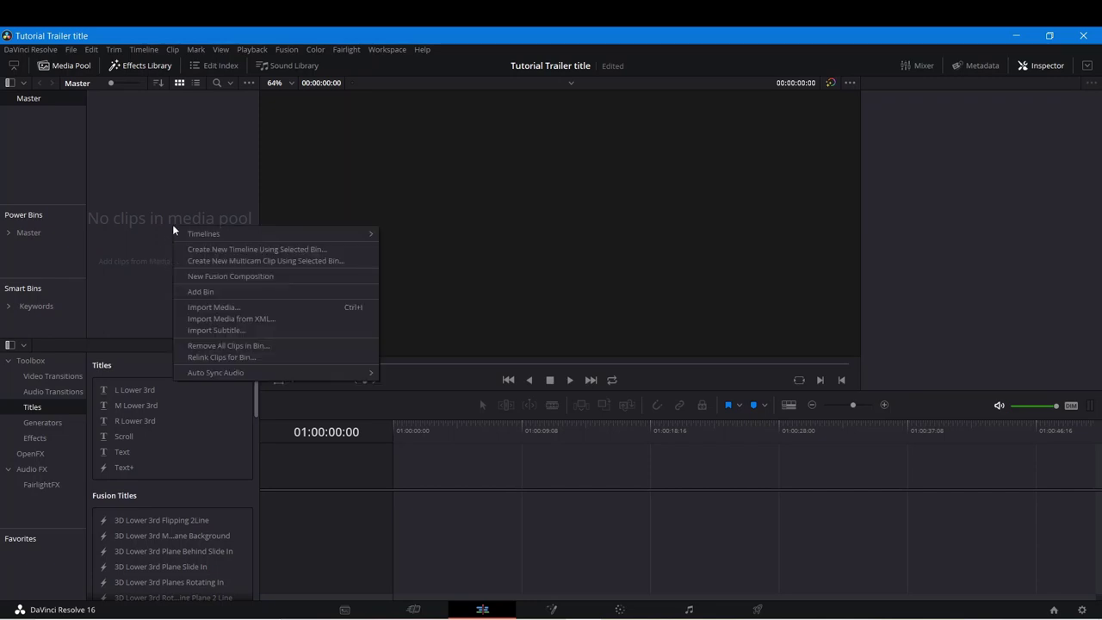
left_click(203, 273)
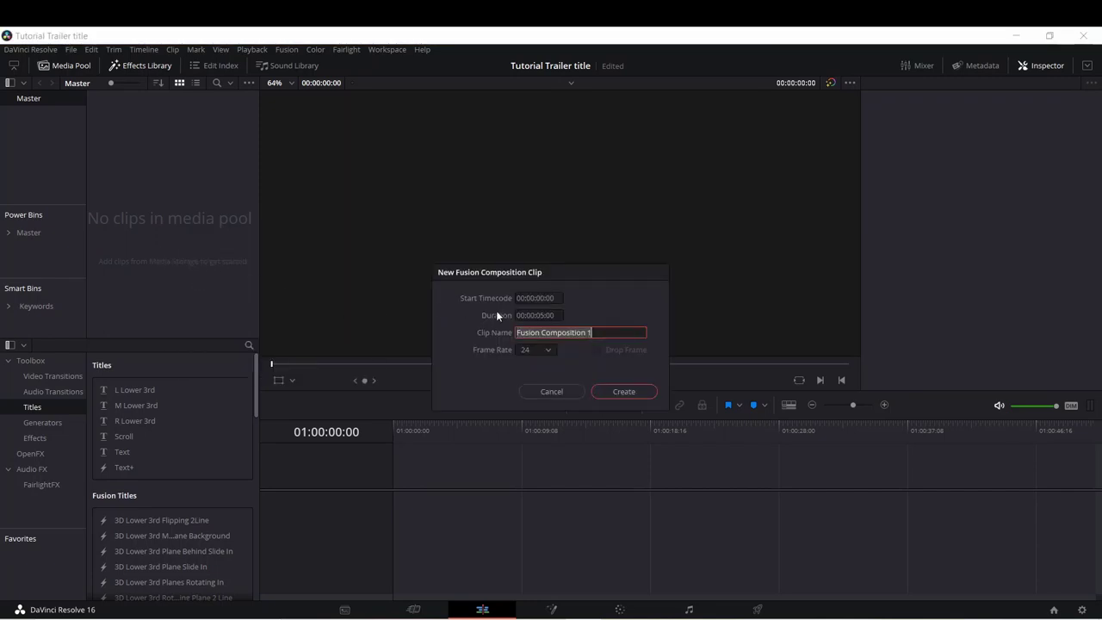
left_click(610, 391)
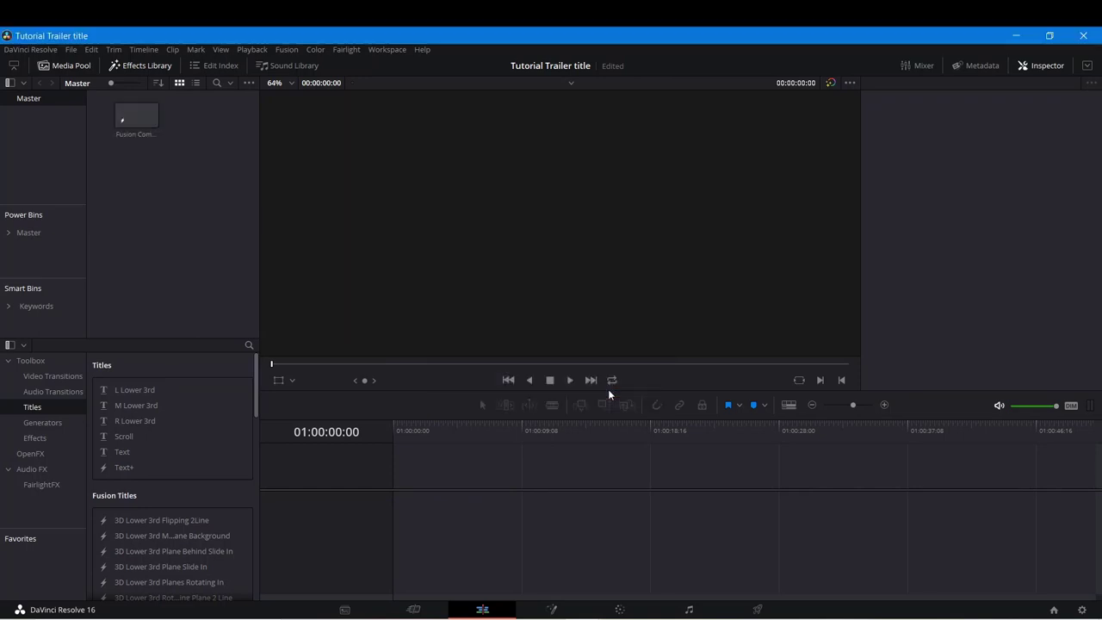
Step: Place the Fusion composition at the start of a new timeline and open it for node editing in Fusion
left_click(138, 116)
left_click_drag(140, 118, 382, 503)
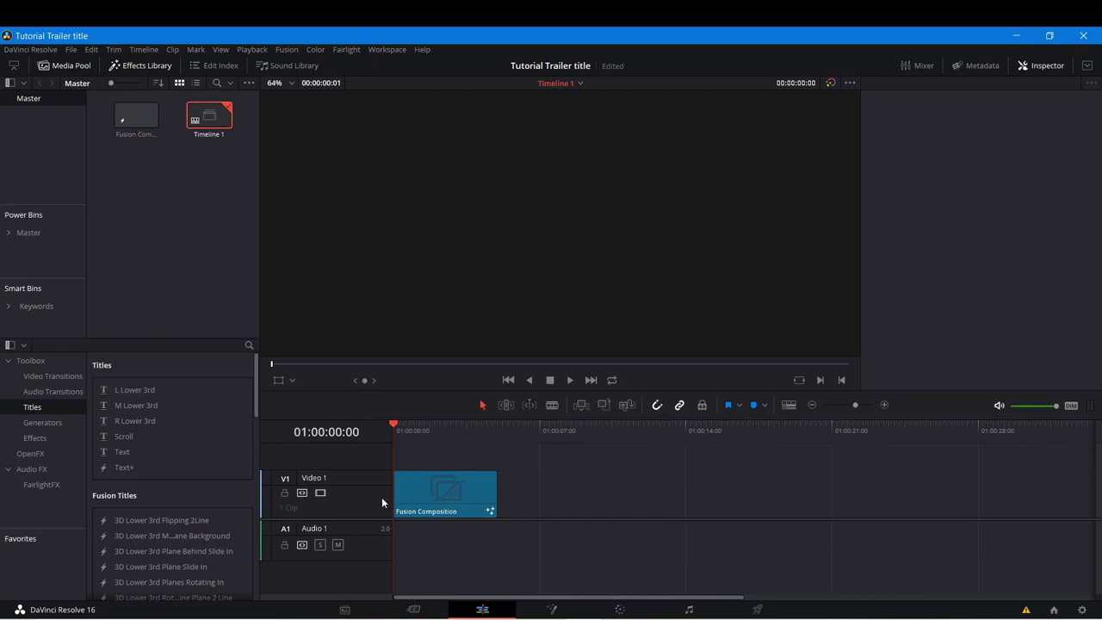
left_click(439, 497)
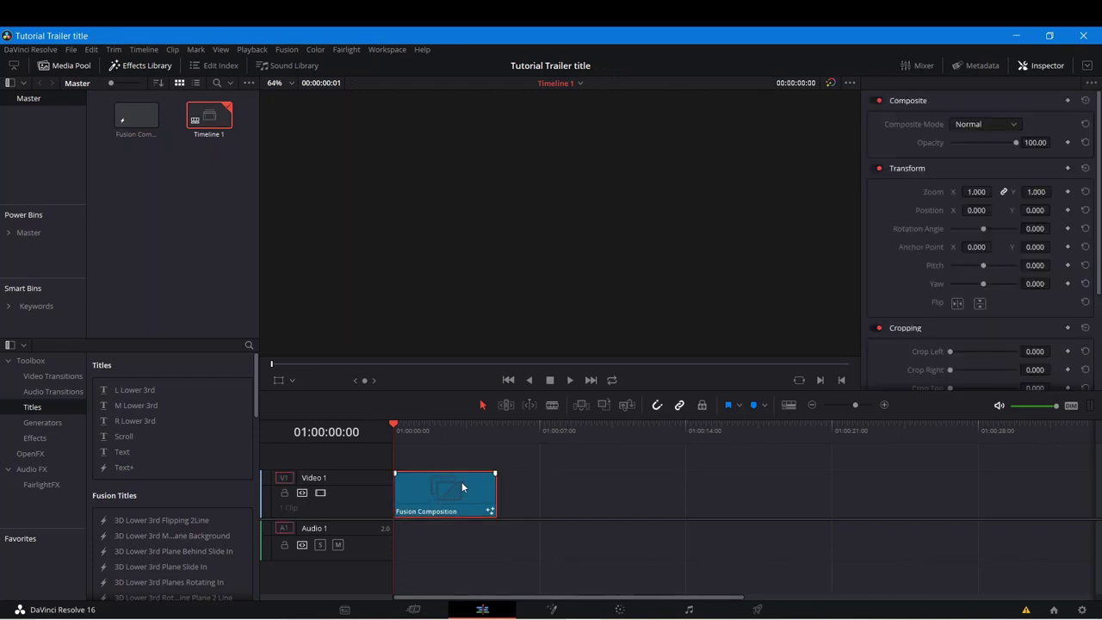
left_click(553, 610)
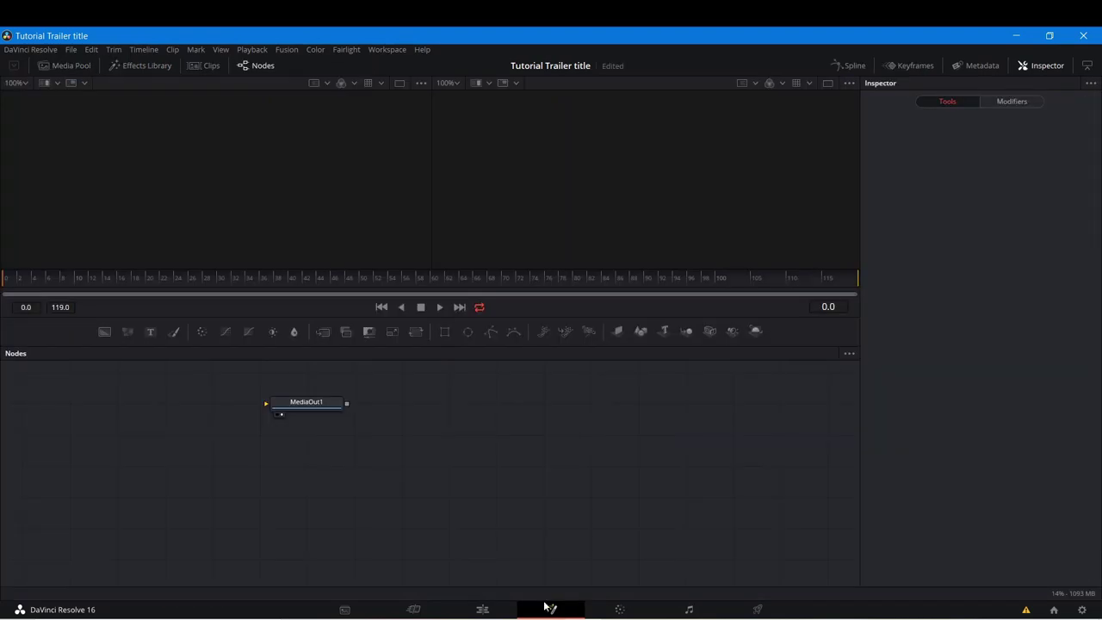
Step: Move the MediaOut1 node to the lower-right area of the node graph and switch the node connections to Orthogonal Pipes
left_click_drag(294, 400, 771, 558)
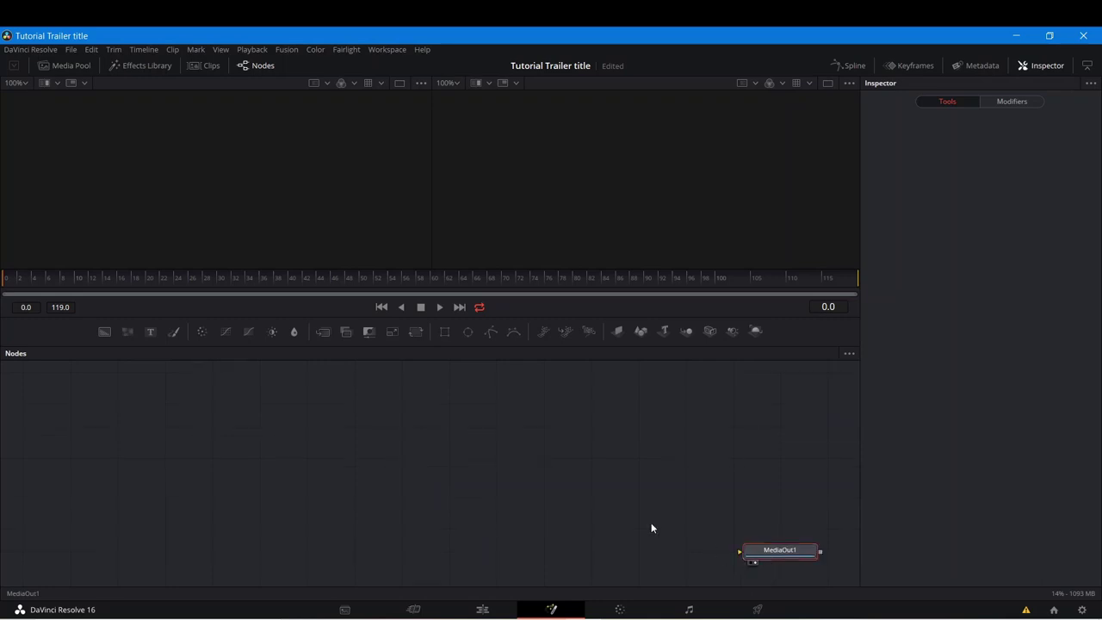
right_click(431, 461)
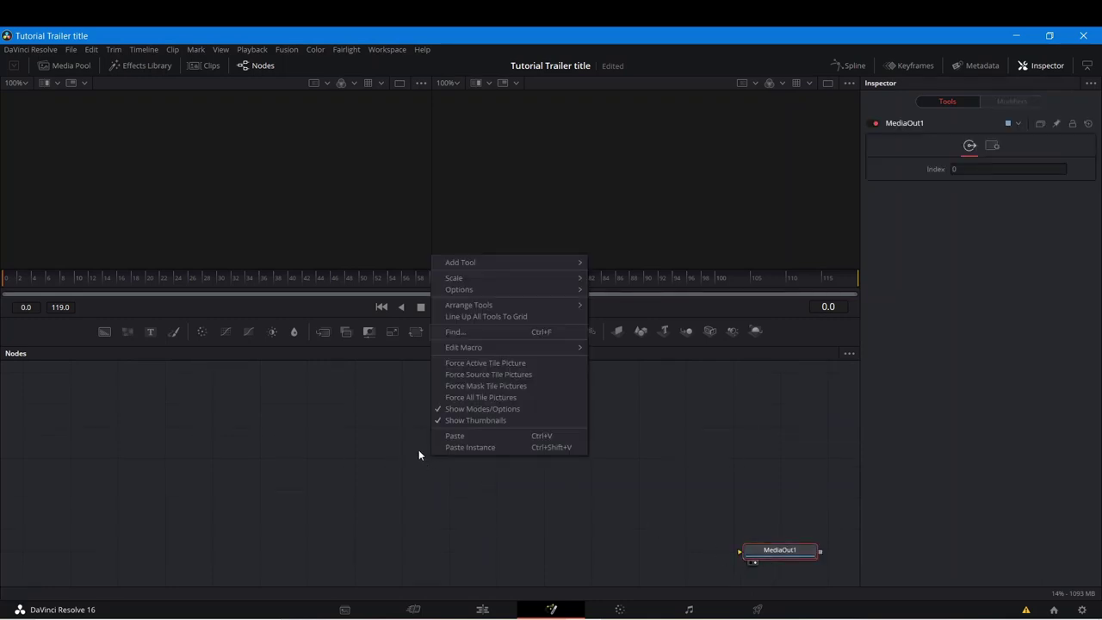
mouse_move(476, 306)
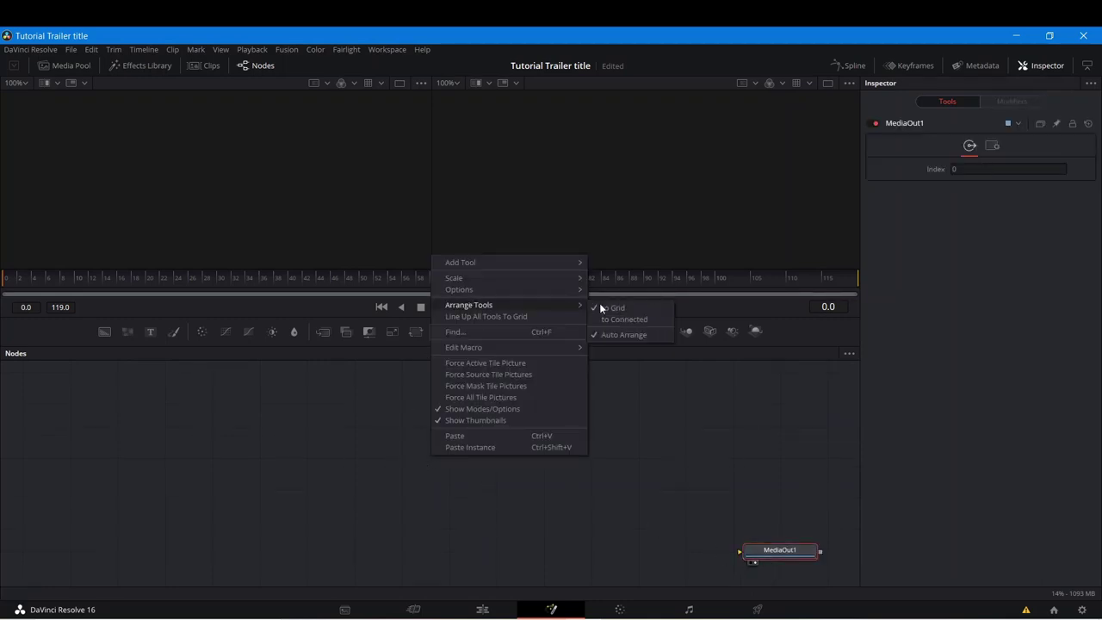
mouse_move(573, 292)
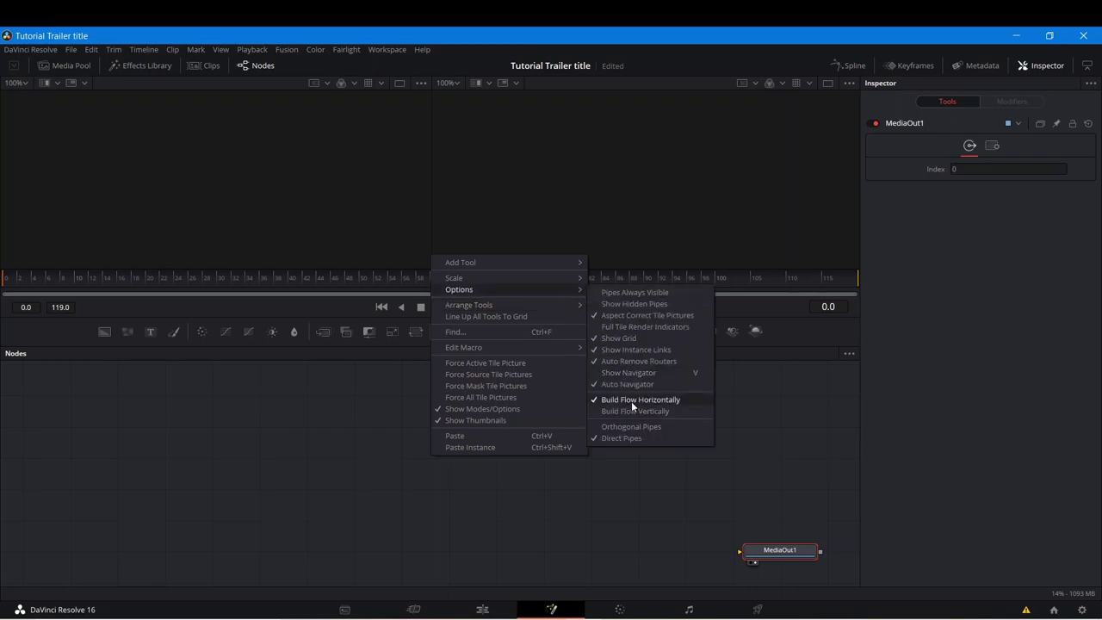
left_click(594, 426)
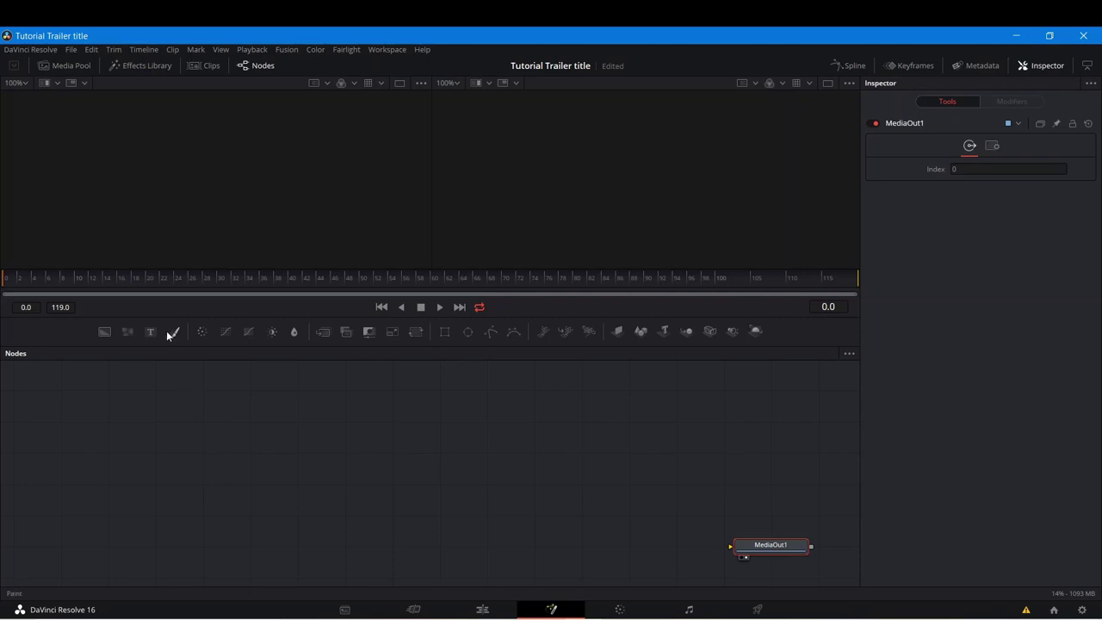
Step: Add an unconnected text node to the graph, shown in the second viewer, and set its font to Cyberdyne
left_click_drag(151, 334, 443, 452)
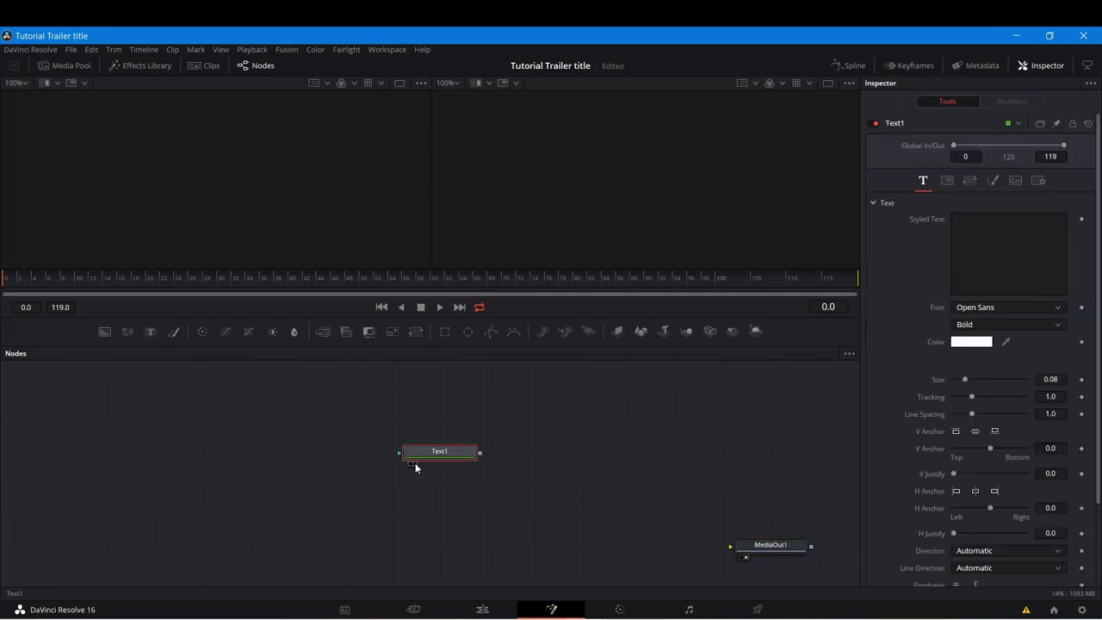
left_click(415, 463)
left_click(973, 312)
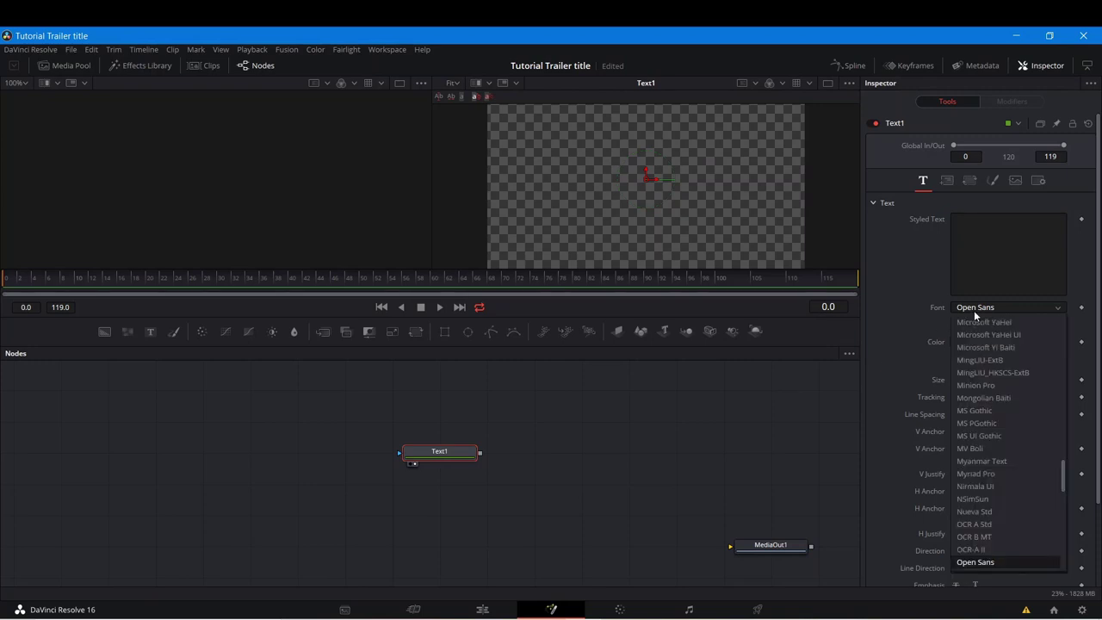
scroll(974, 319, "up", 10)
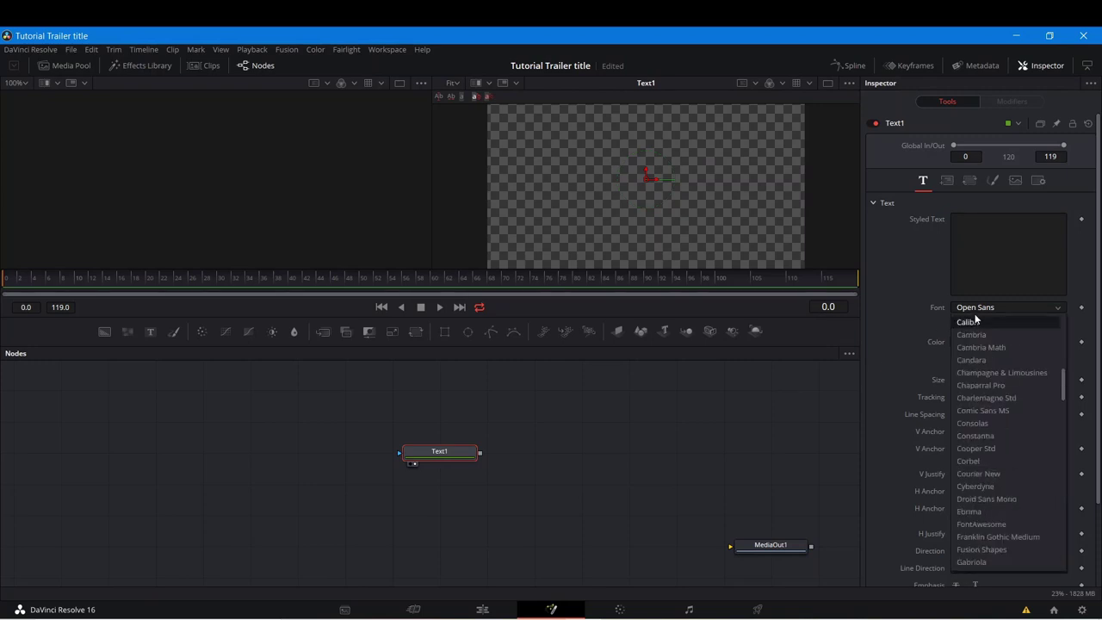
left_click(975, 487)
Step: Enter "TraileR" as the styled text of the text node and check its lettering in the viewer
left_click(958, 241)
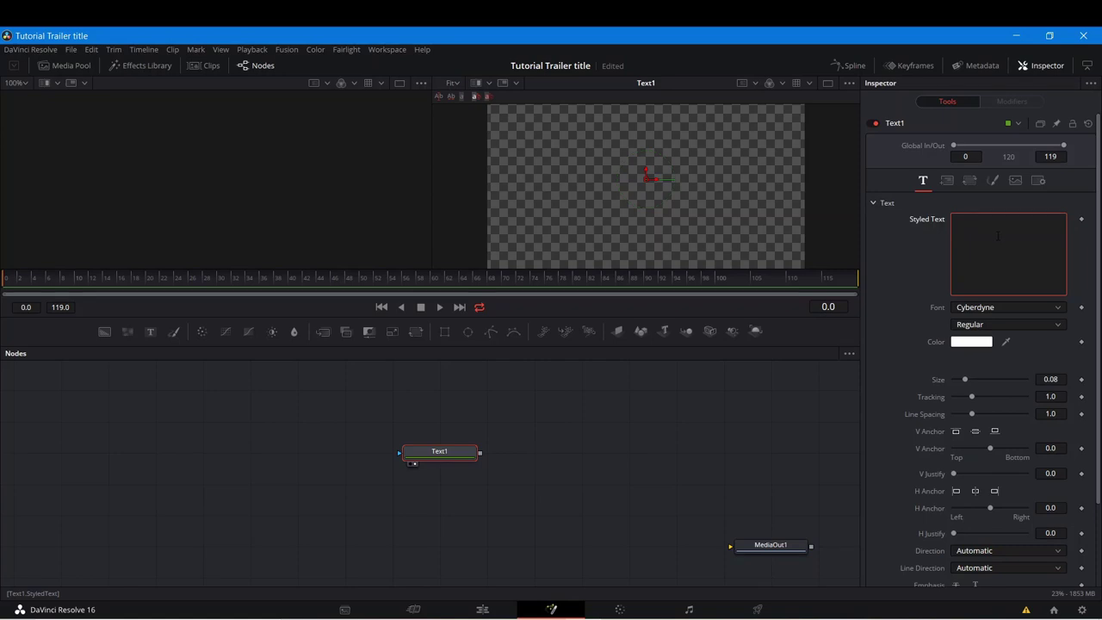
type("Trail")
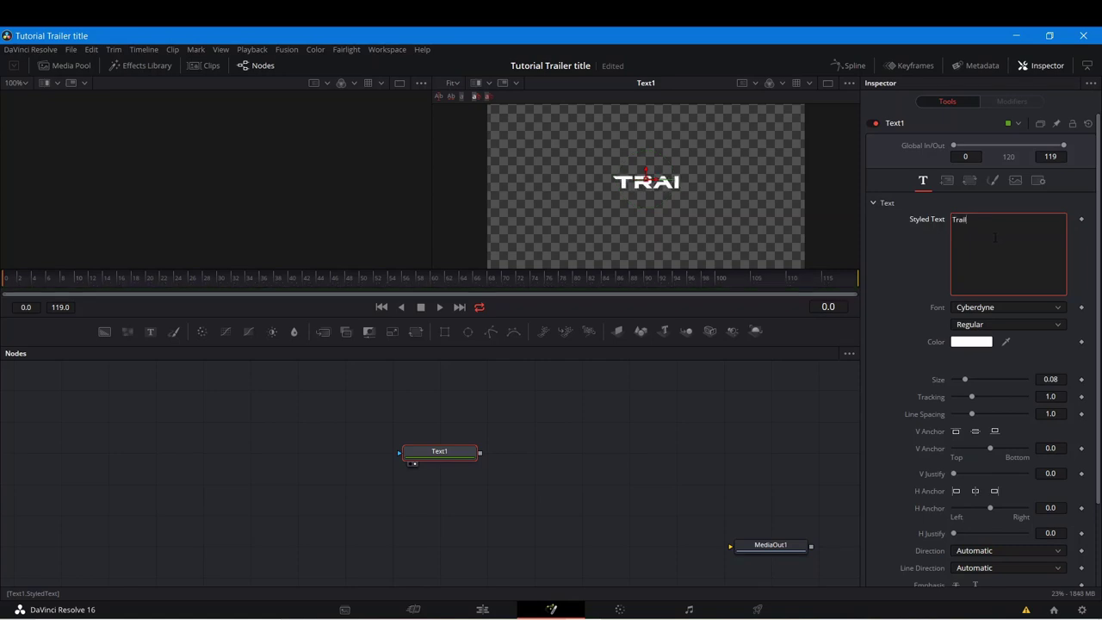
type("eR")
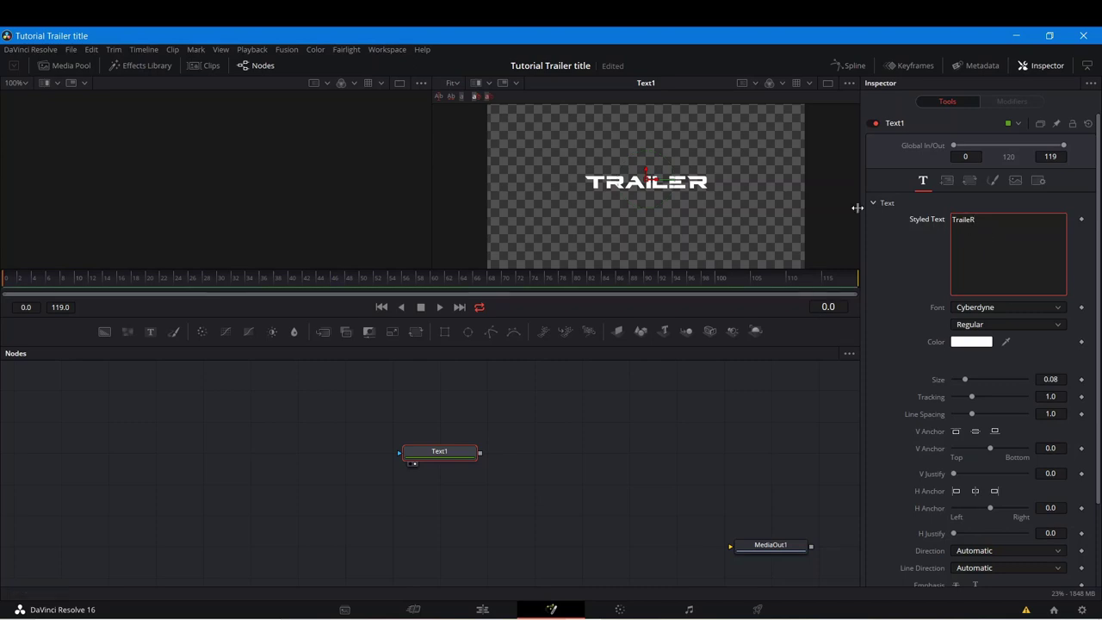
scroll(702, 189, "up", 3)
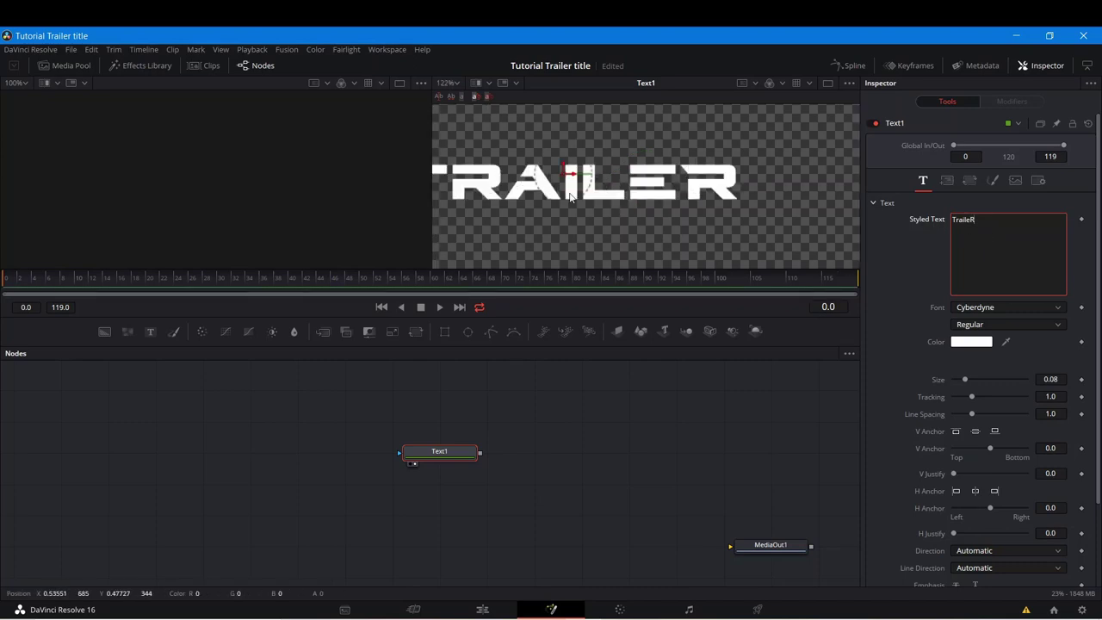
scroll(617, 189, "down", 6)
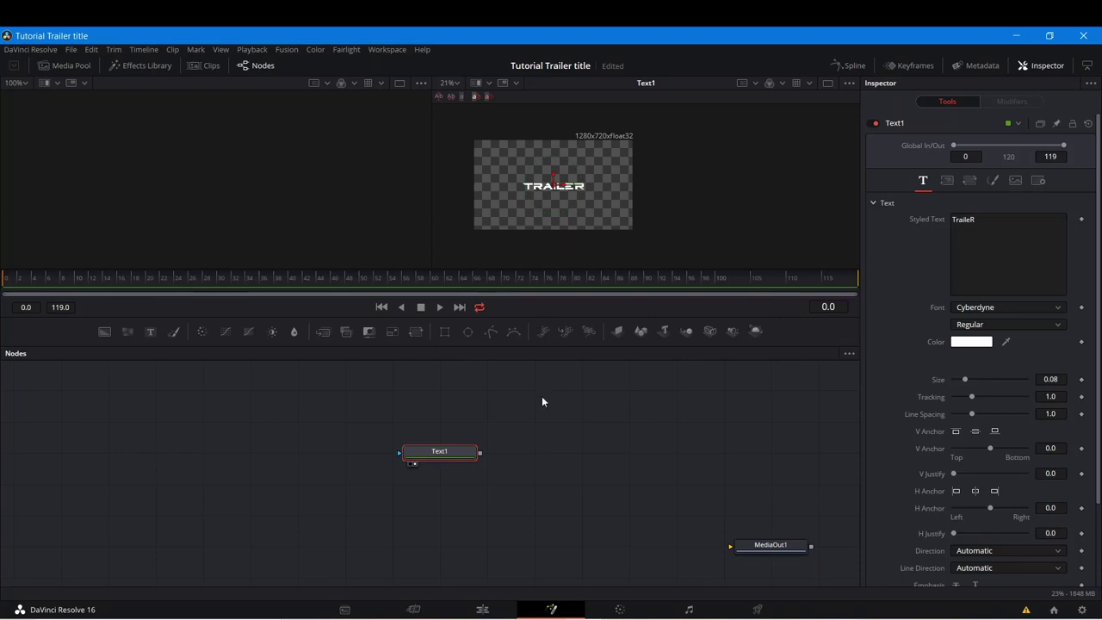
Step: Turn off High Quality and Motion Blur for the preview playback and enable Auto Proxy
right_click(524, 307)
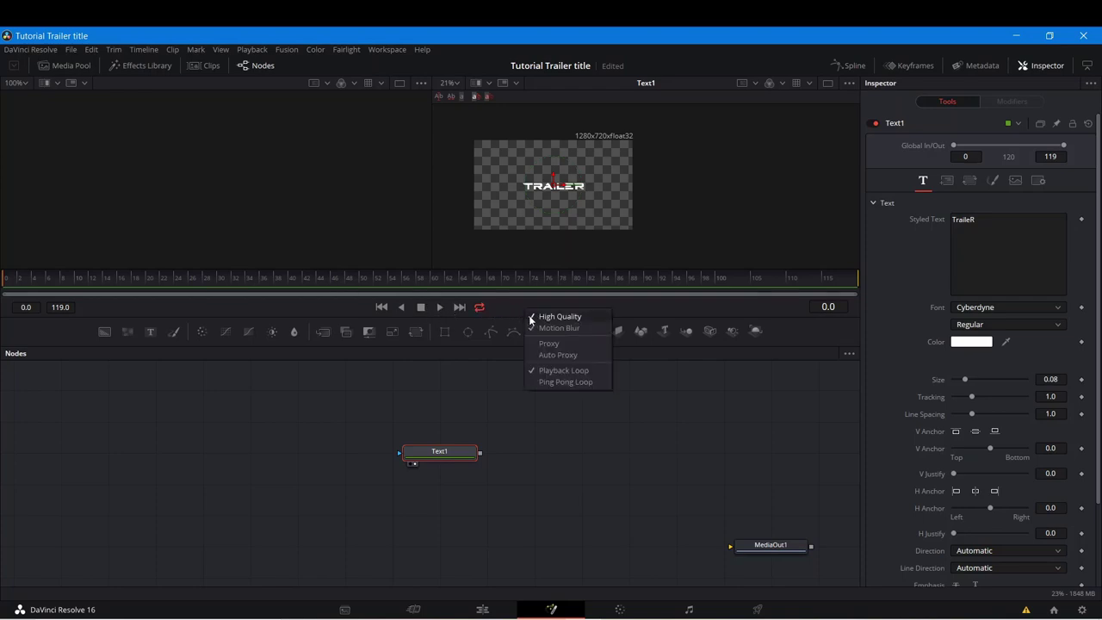
left_click(529, 315)
right_click(527, 309)
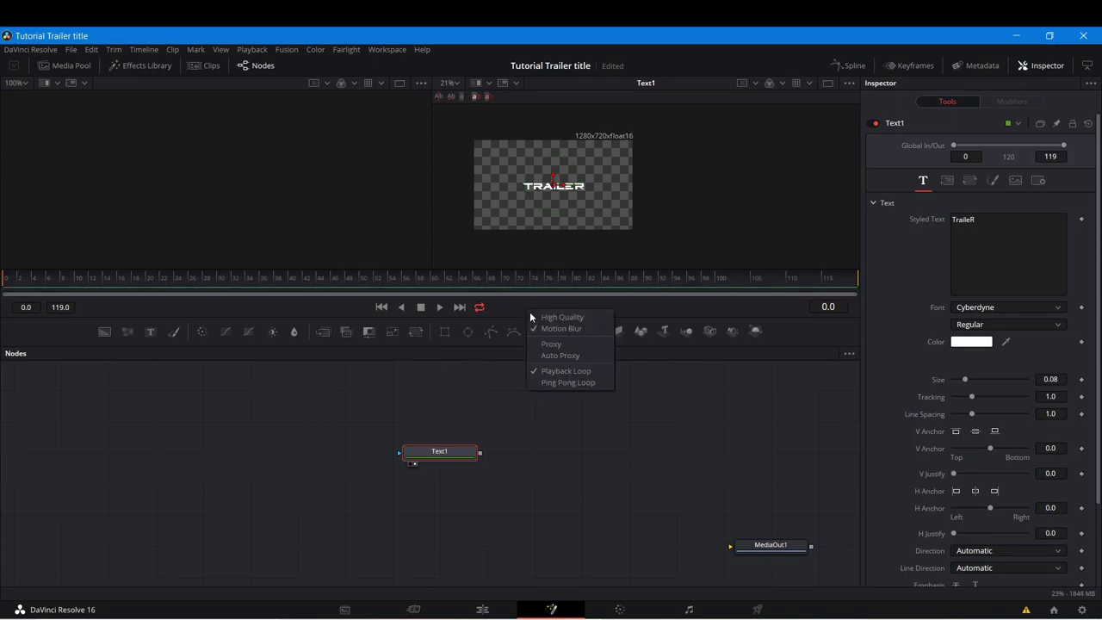
left_click(533, 328)
right_click(533, 308)
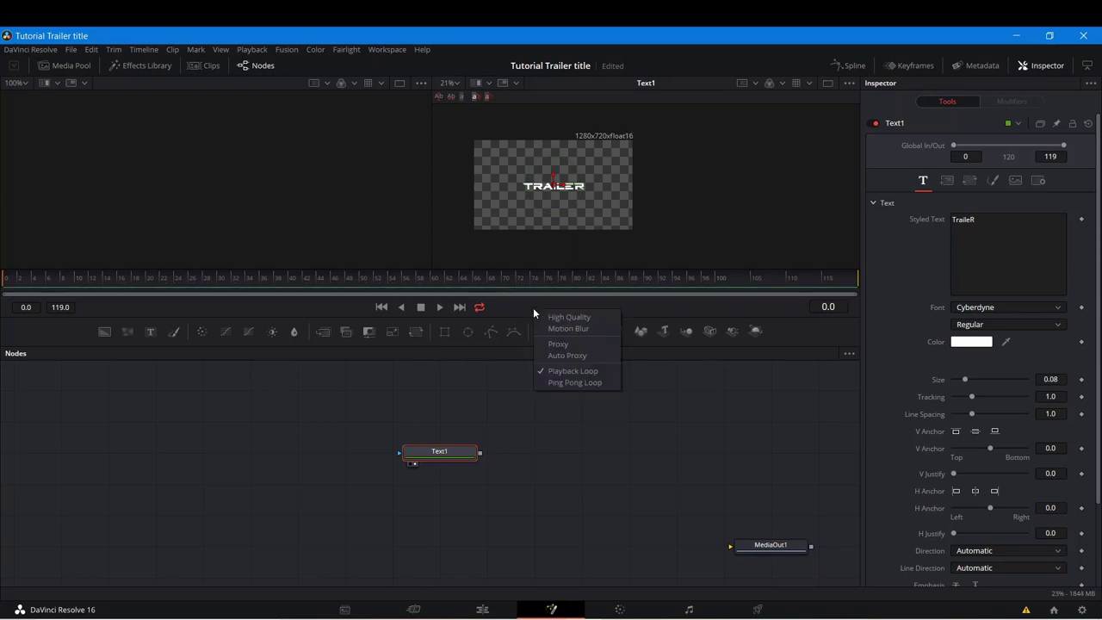
left_click(541, 356)
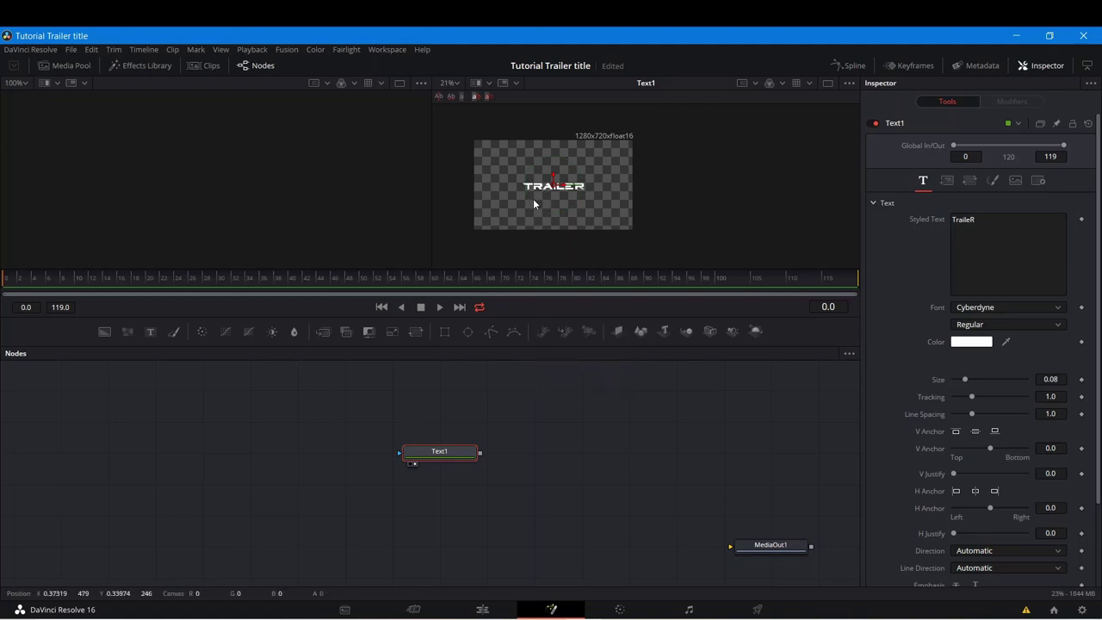
scroll(536, 200, "up", 5)
scroll(546, 173, "down", 5)
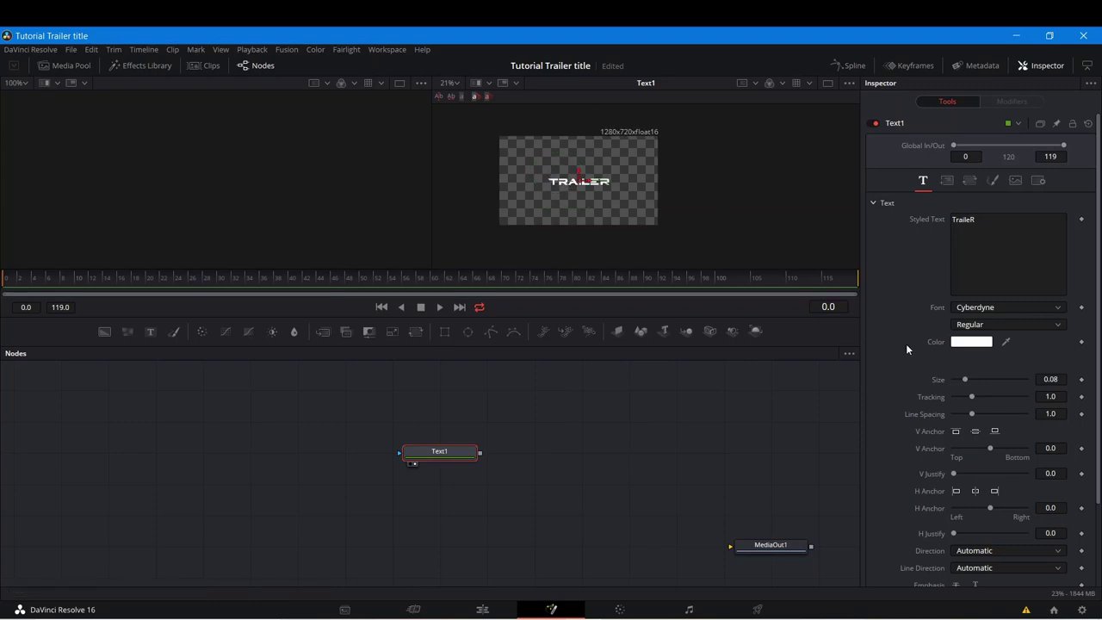
Step: Enlarge the title text to a size of about 0.138 so it fills more of the frame's width
left_click_drag(966, 379, 979, 386)
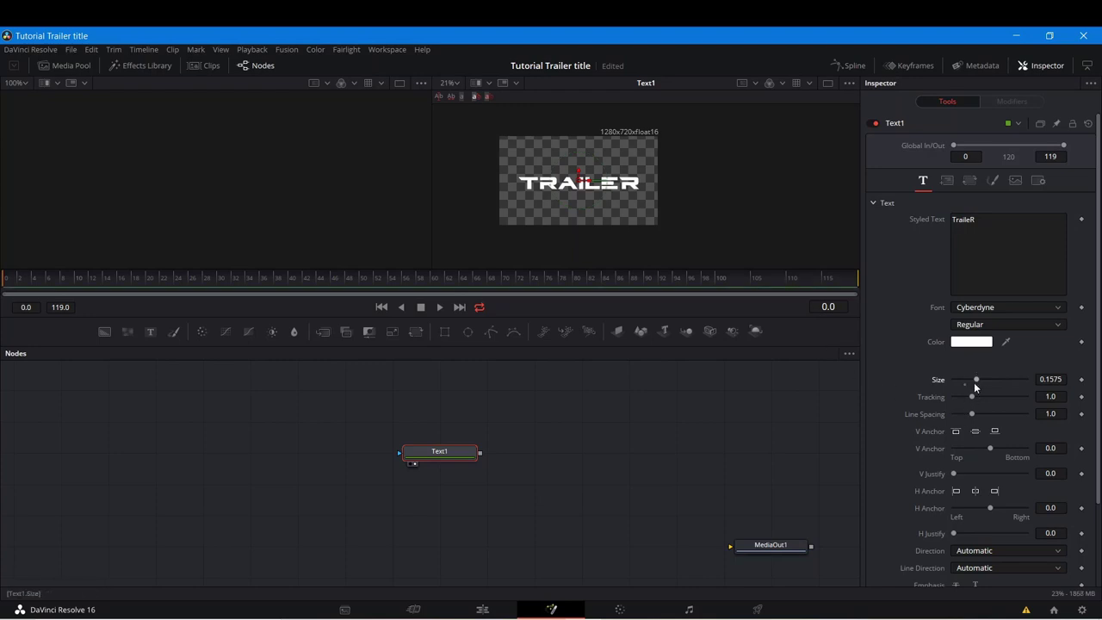
left_click_drag(976, 384, 973, 384)
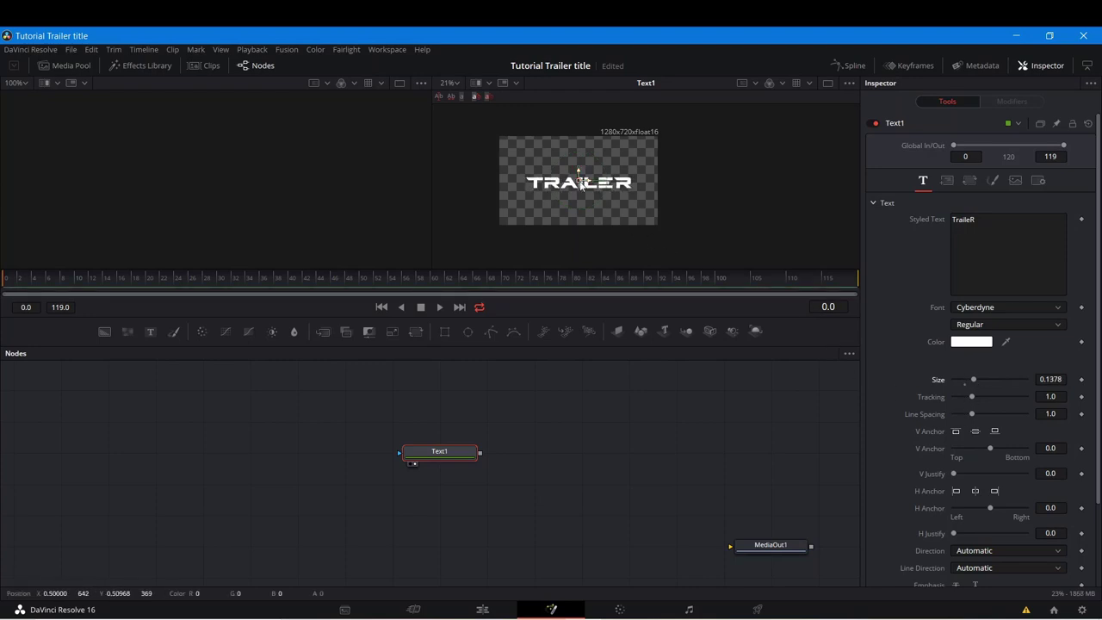
scroll(582, 188, "up", 3)
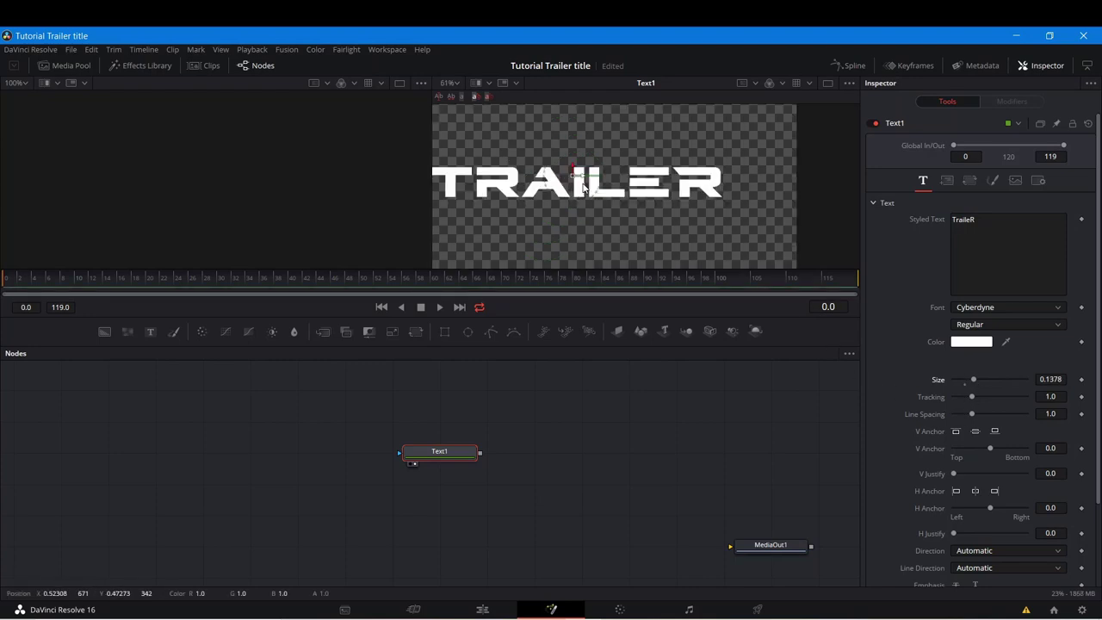
Step: Change the fill type of the text's shading element 1 to Image
left_click(992, 183)
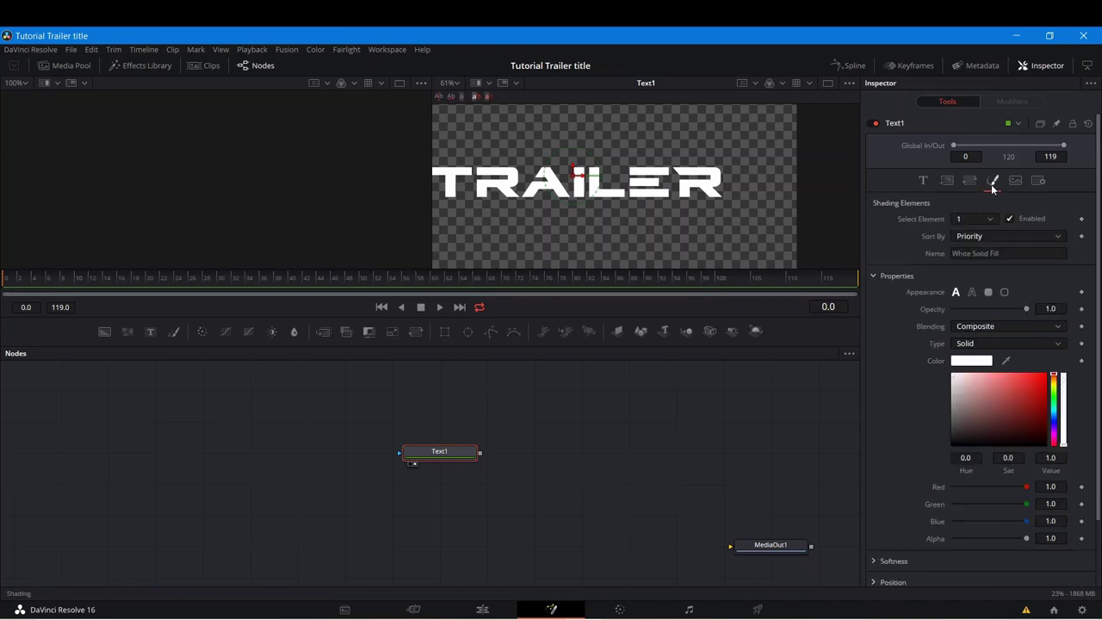
left_click(990, 344)
left_click(991, 363)
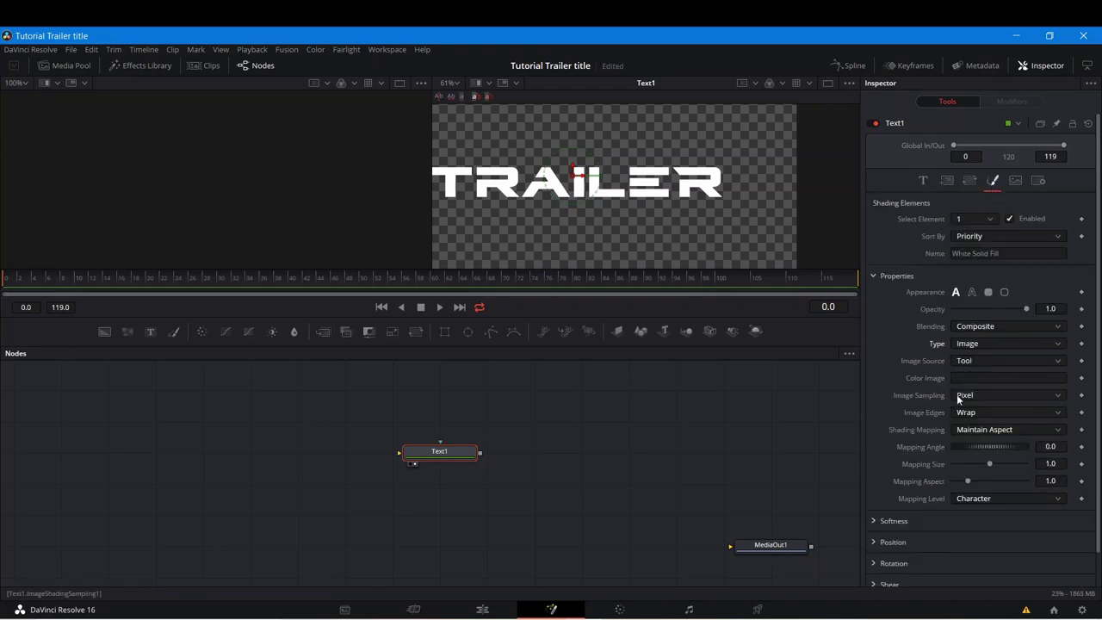
Step: Add Texture0000 from the Project Files 5 folder to the node graph and connect it to the Text1 node as its image fill
key("alt+Tab")
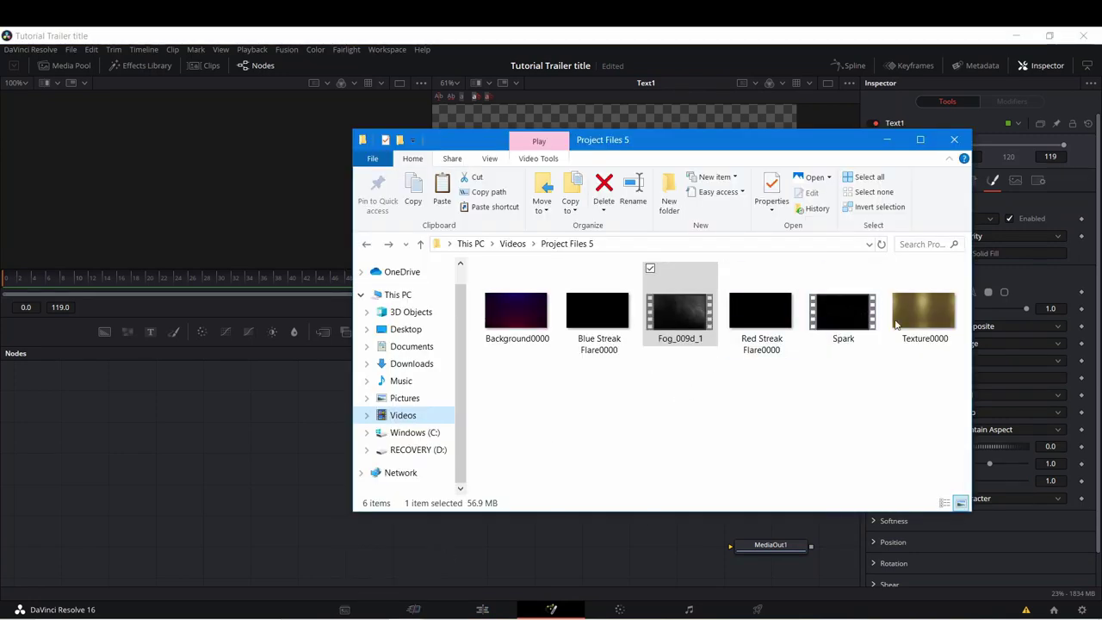
left_click_drag(922, 313, 211, 398)
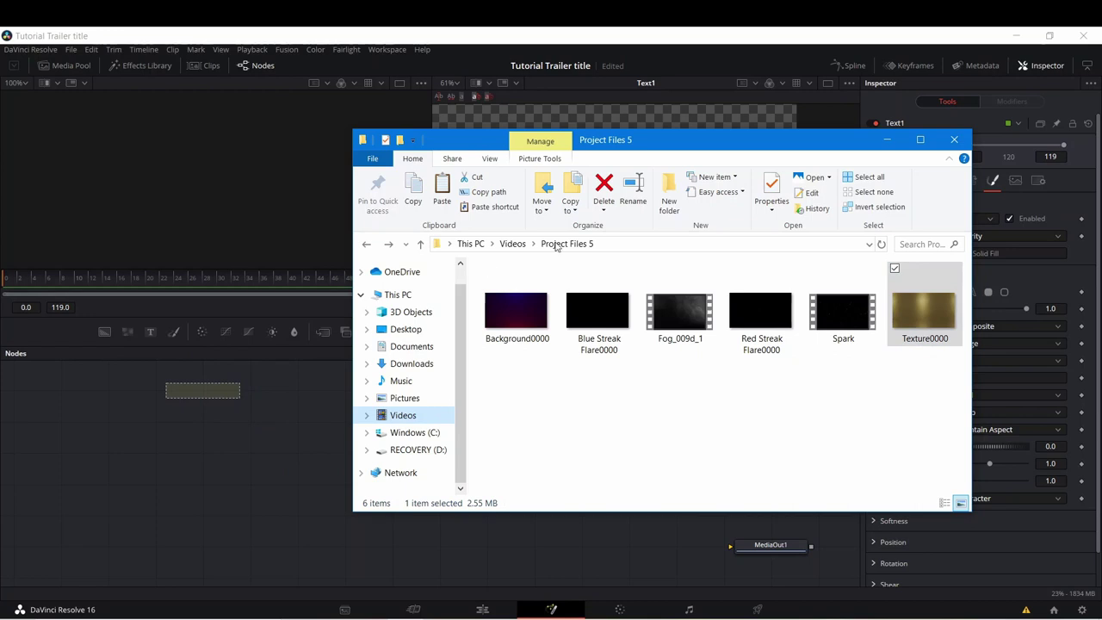
left_click(887, 139)
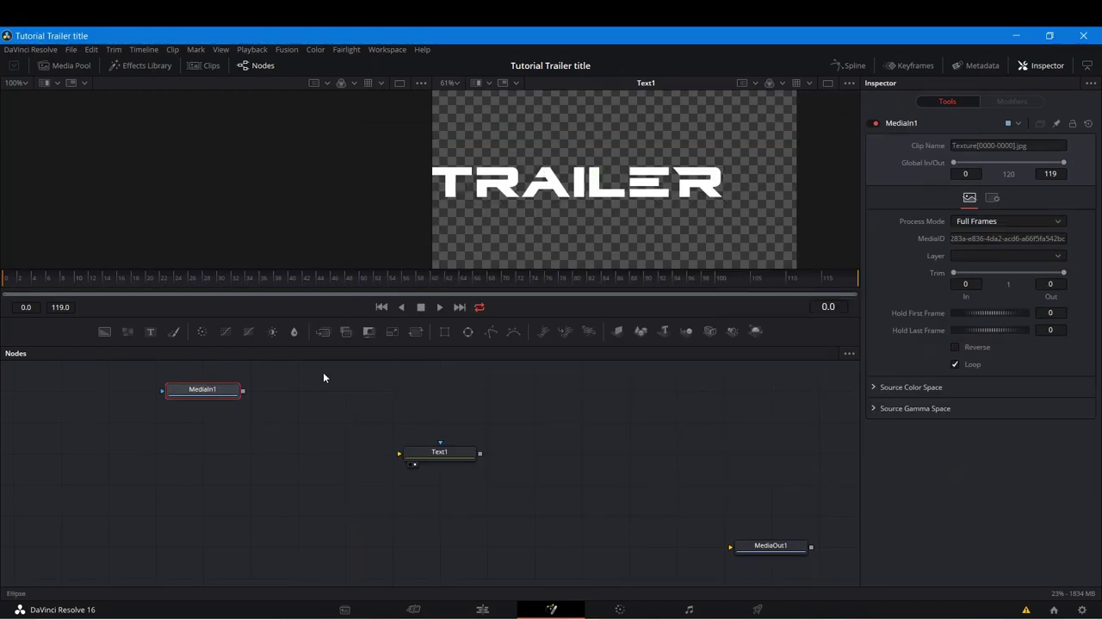
left_click_drag(205, 393, 414, 459)
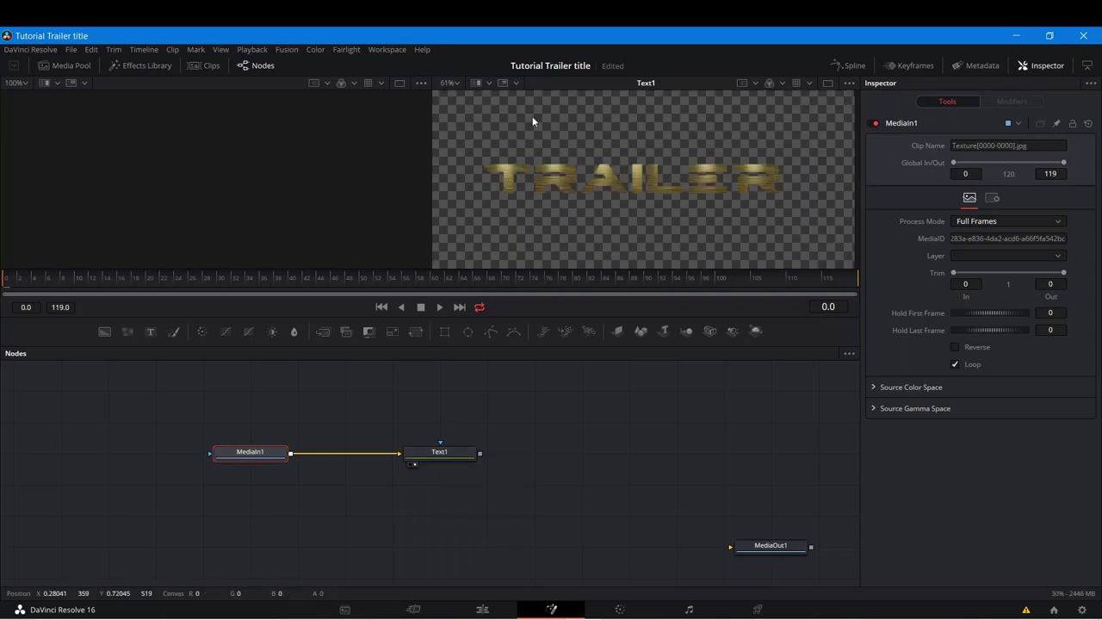
Step: Turn off the checkered transparency background in the title's viewer and inspect the texture on the letters up close
right_click(532, 116)
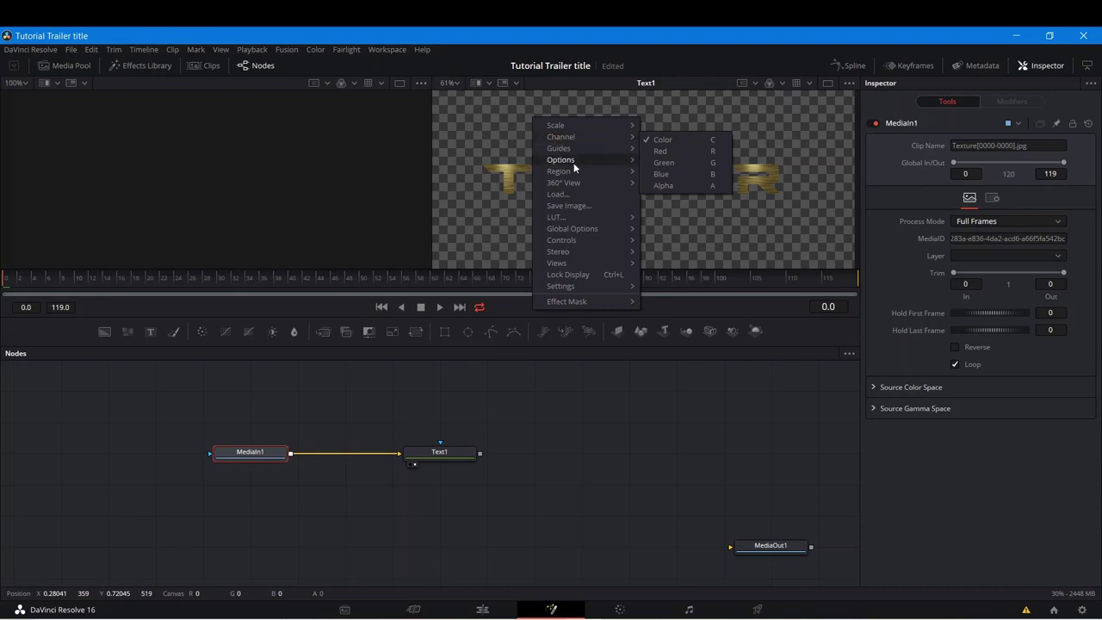
mouse_move(579, 167)
left_click(648, 163)
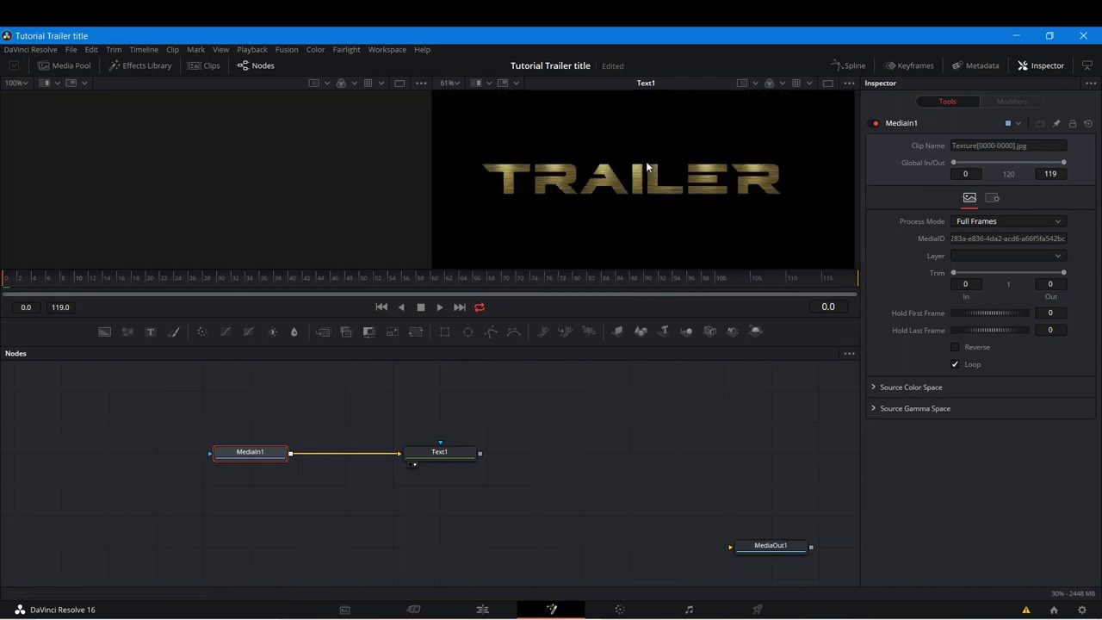
scroll(586, 191, "up", 2)
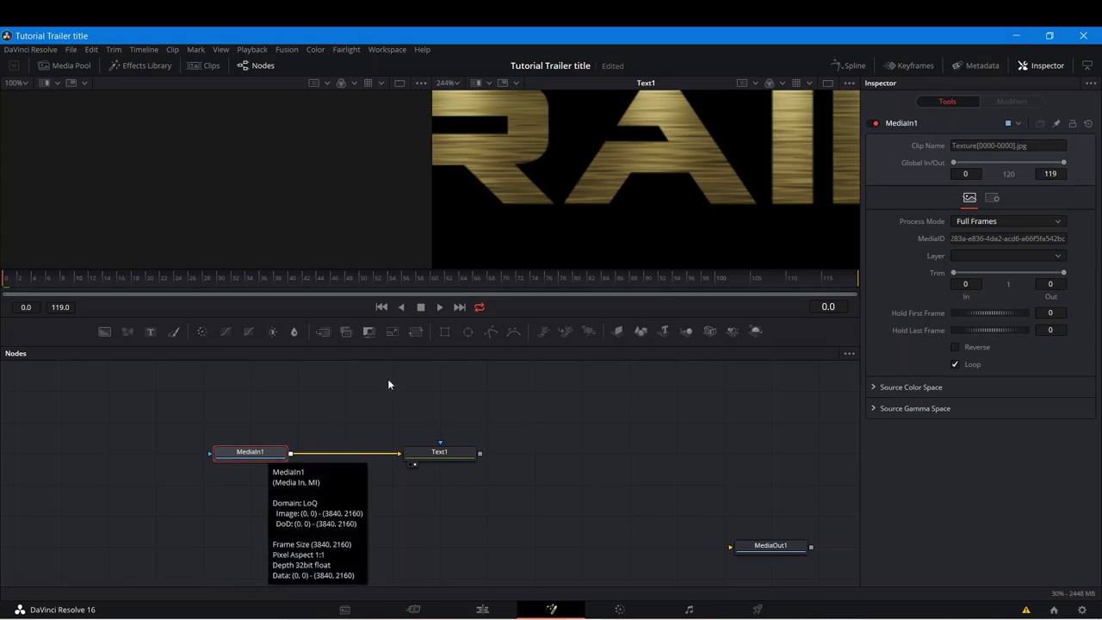
Step: Insert a Transform node between the texture and the text, with Edges set to Mirror and size set to 0.34
left_click(417, 331)
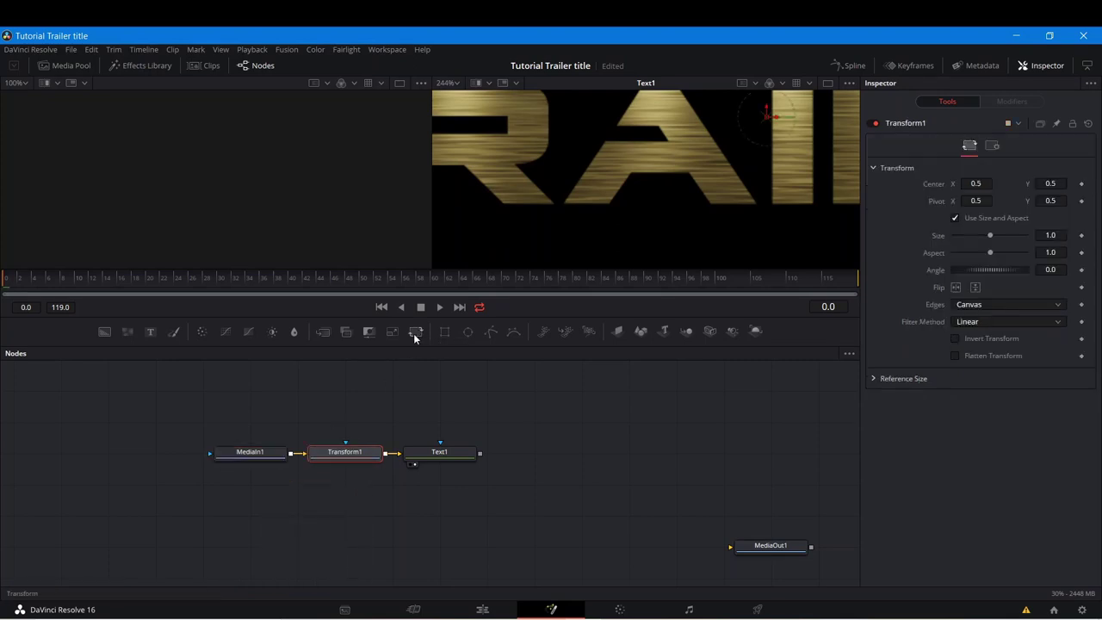
left_click(965, 305)
left_click(981, 357)
left_click_drag(989, 237, 961, 236)
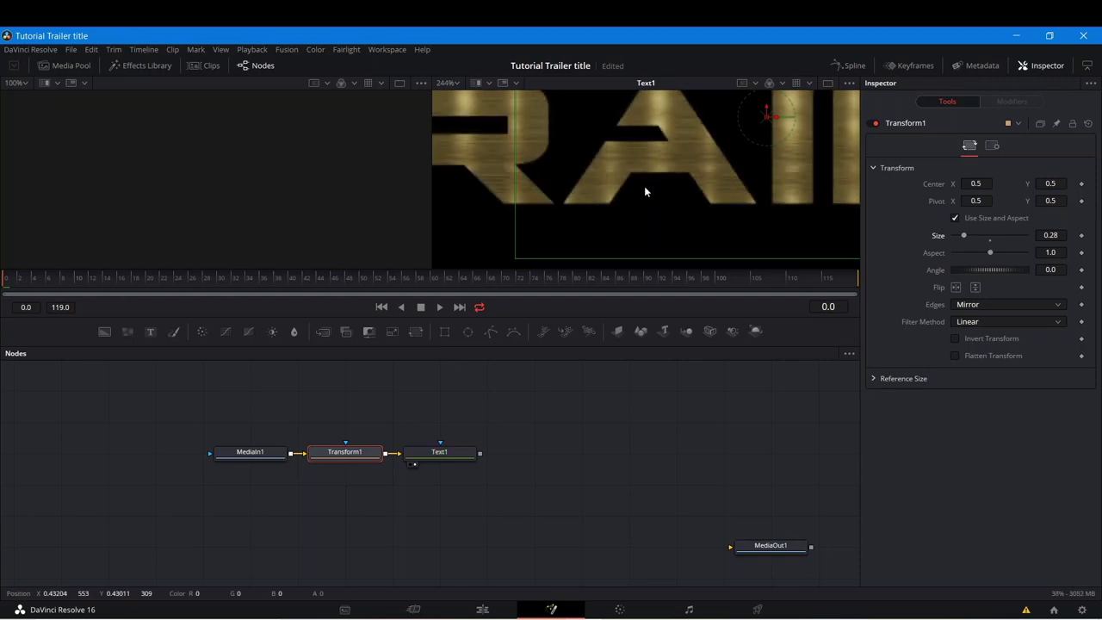
key("ctrl+f")
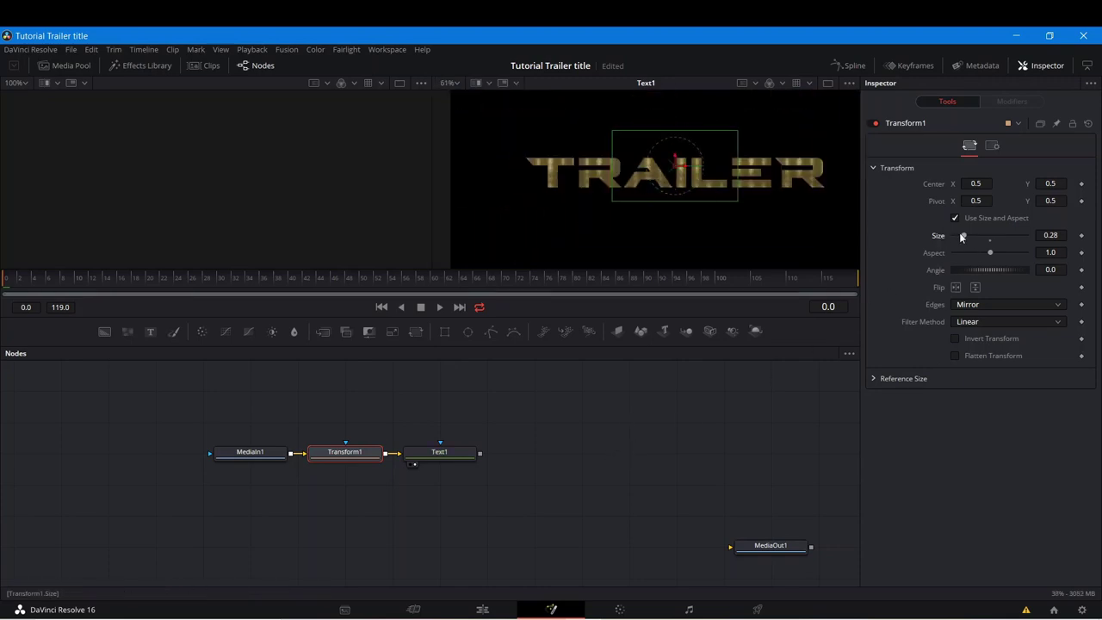
left_click_drag(963, 238, 968, 236)
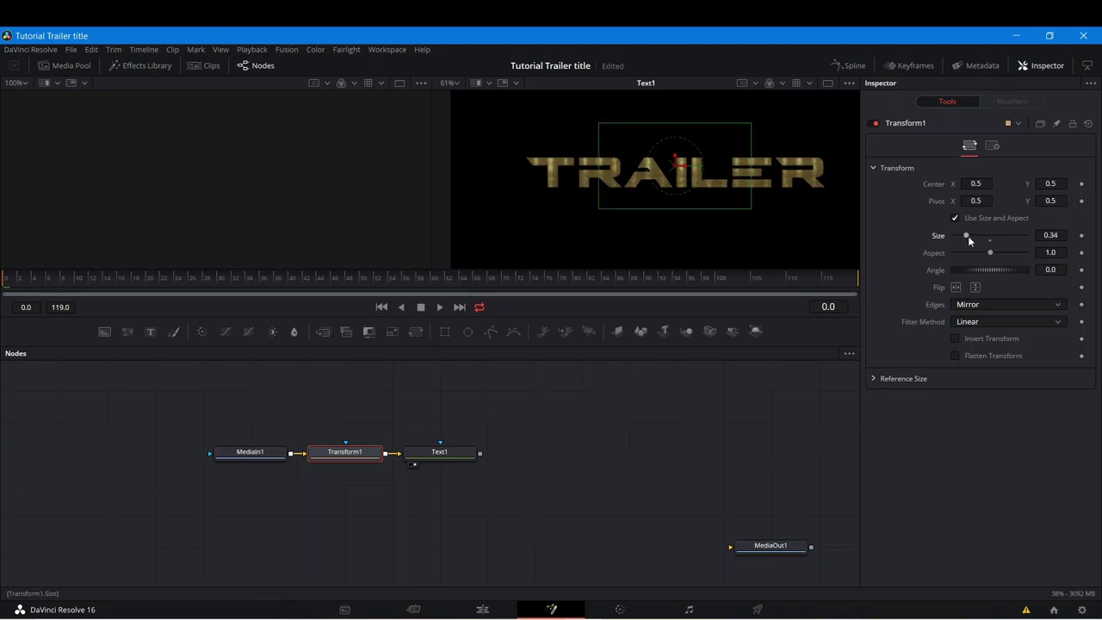
left_click(584, 405)
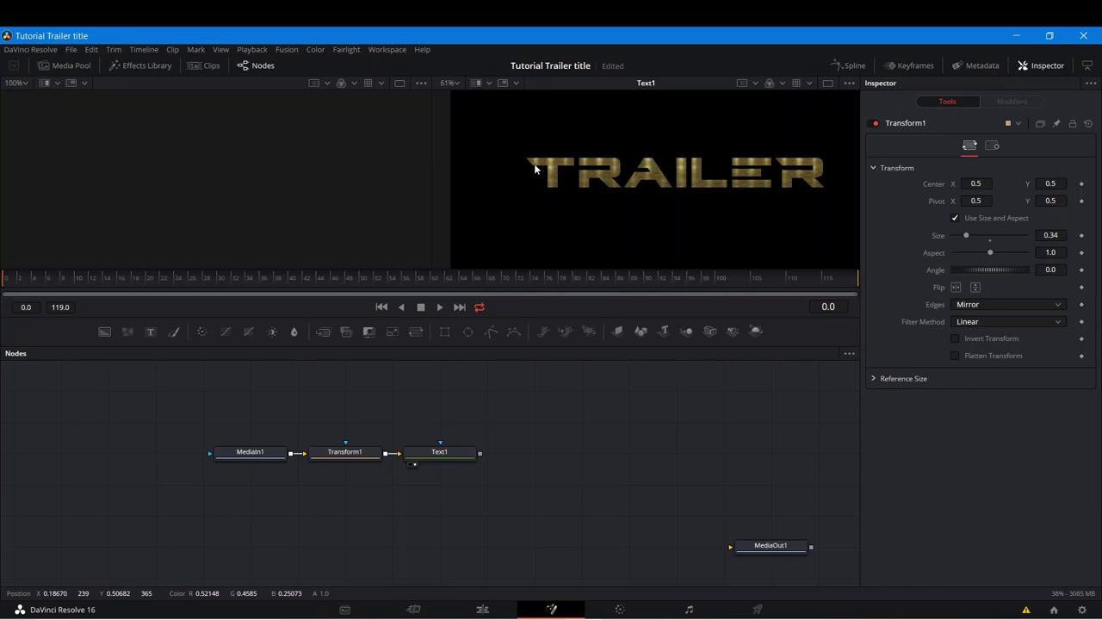
Step: Review the available Mapping Level options for the image fill of the Text1 node
left_click(461, 458)
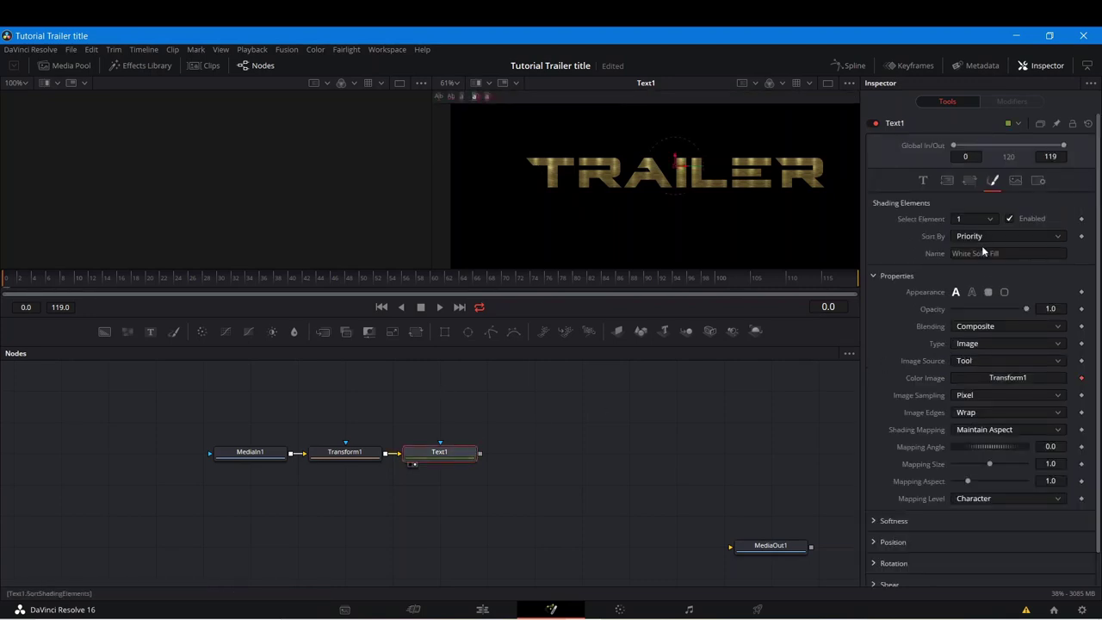
left_click(987, 500)
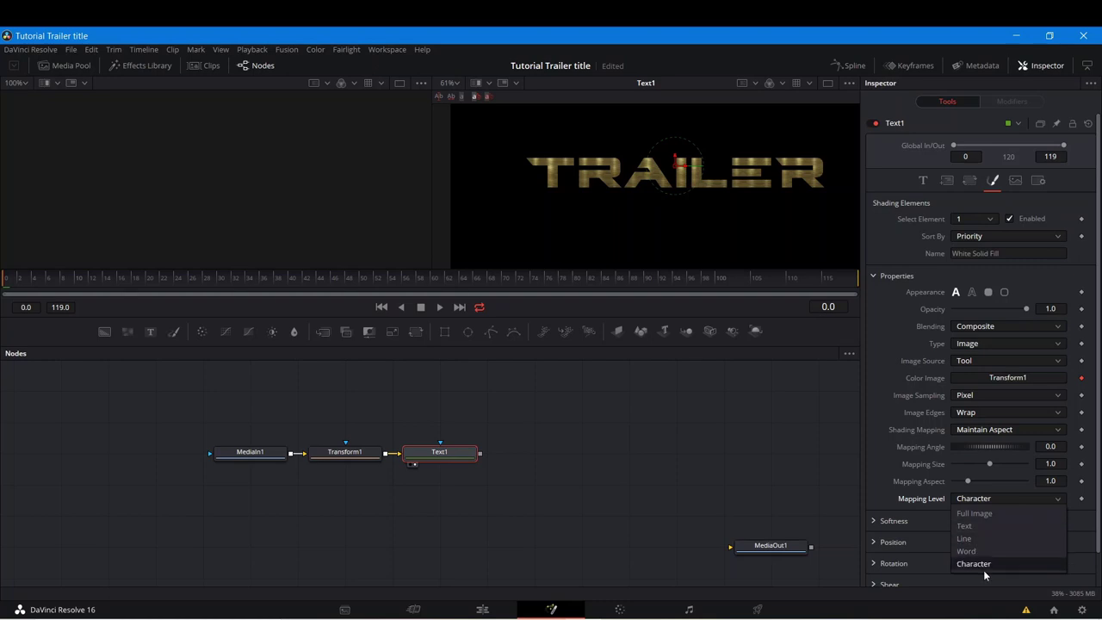
left_click(703, 499)
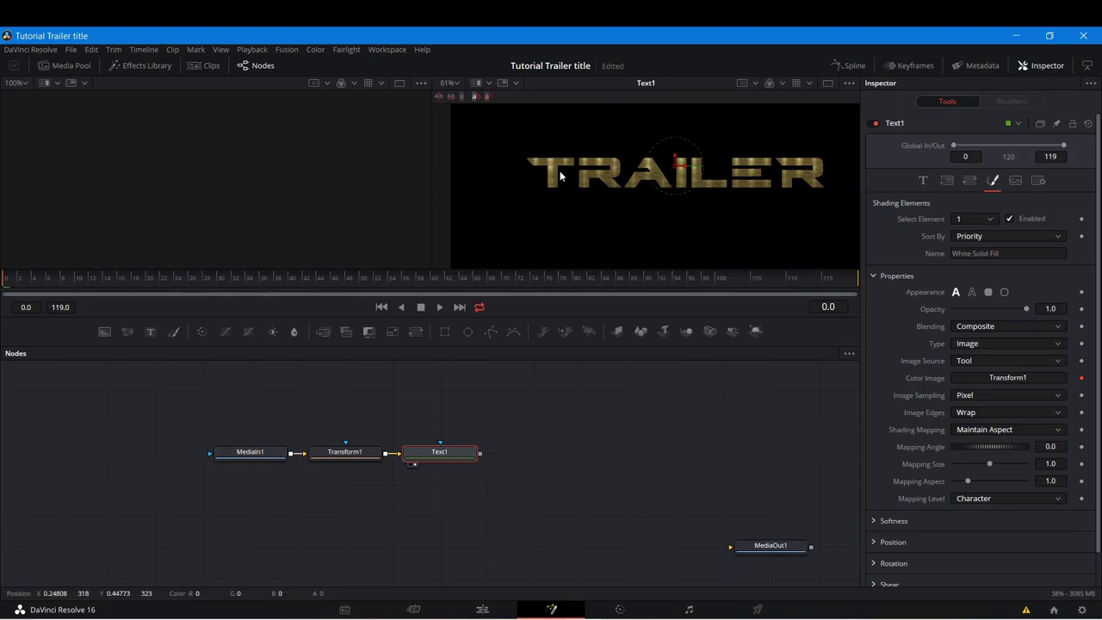
Step: Move the Text1 node farther from Transform1 and insert a Brightness Contrast node between them
left_click(496, 420)
left_click_drag(432, 457, 572, 457)
left_click(355, 458)
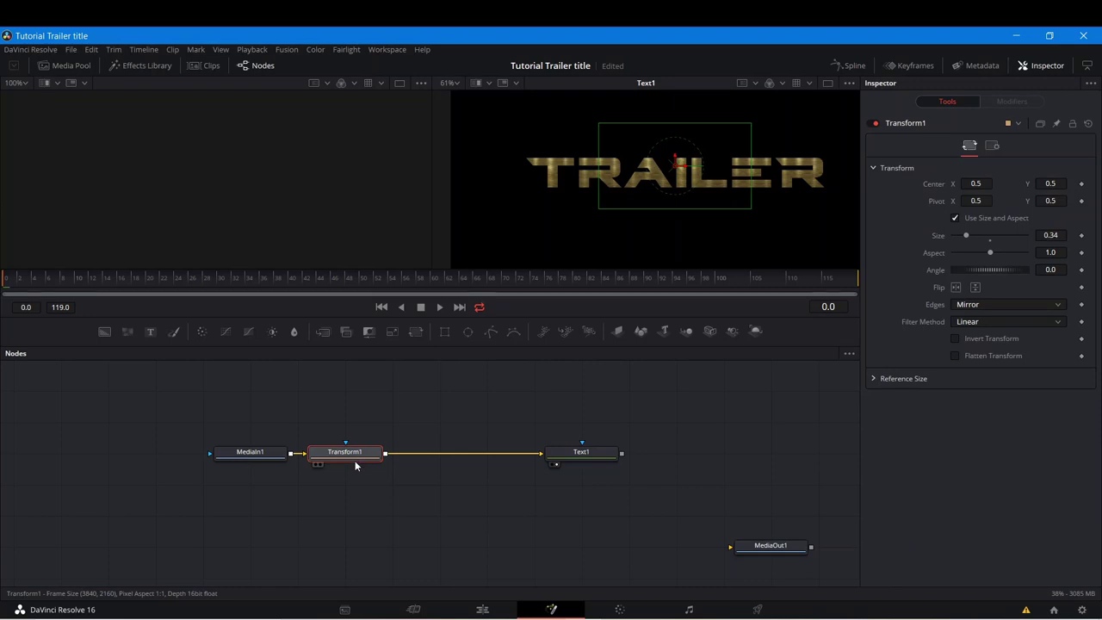
left_click(272, 333)
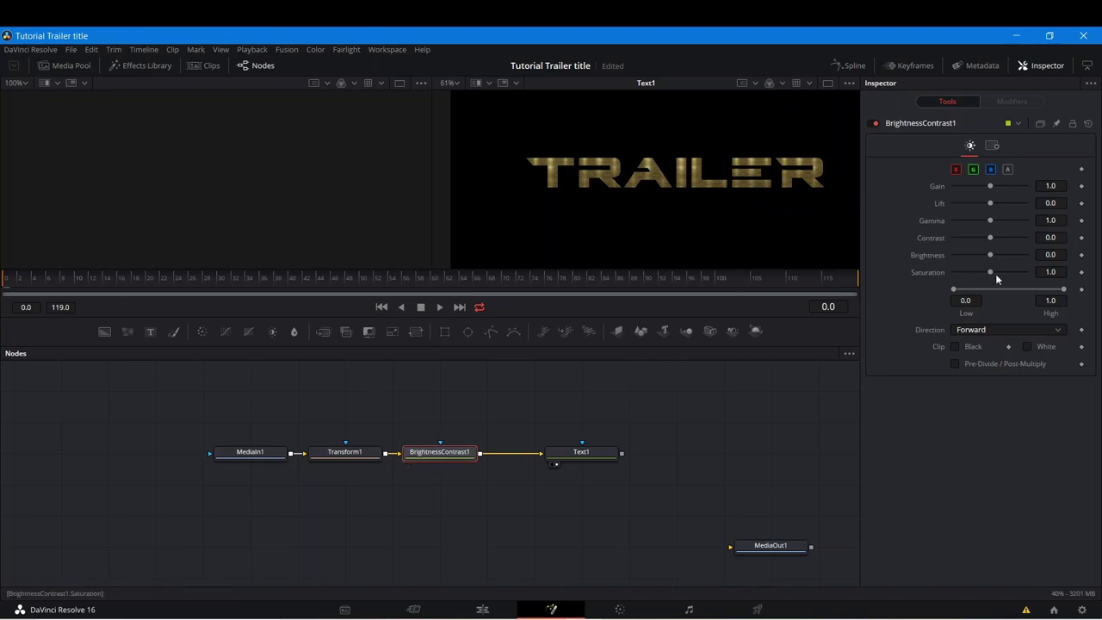
Step: Tune the texture's Brightness Contrast node to a contrast of 0.17 and a saturation of 0.75
left_click_drag(987, 272, 972, 273)
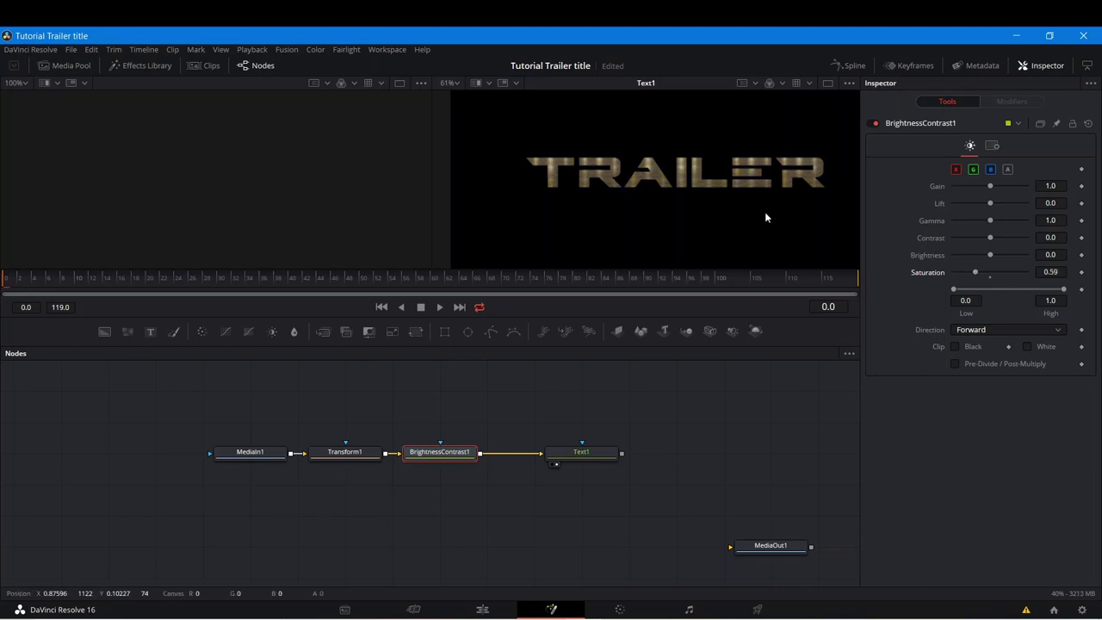
left_click_drag(641, 170, 615, 171)
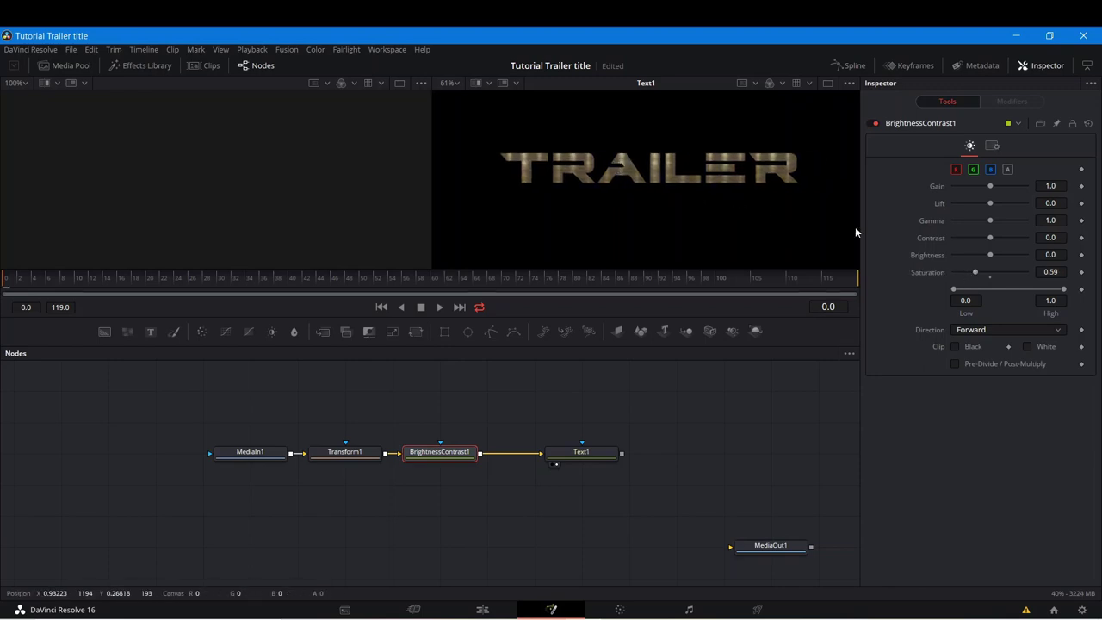
left_click_drag(975, 272, 1003, 241)
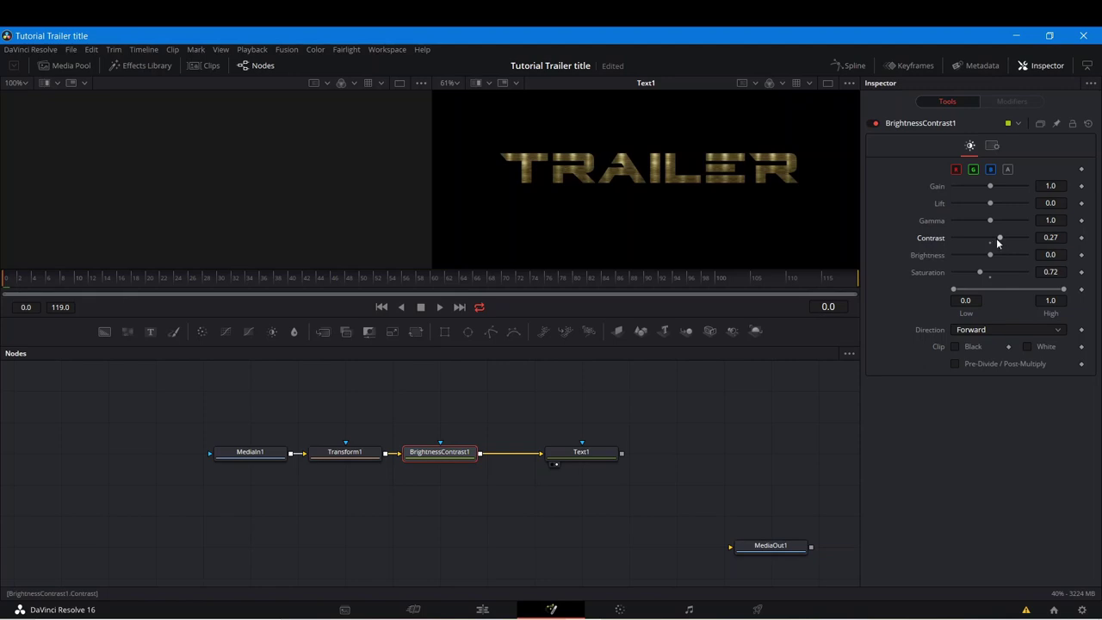
left_click_drag(979, 272, 971, 273)
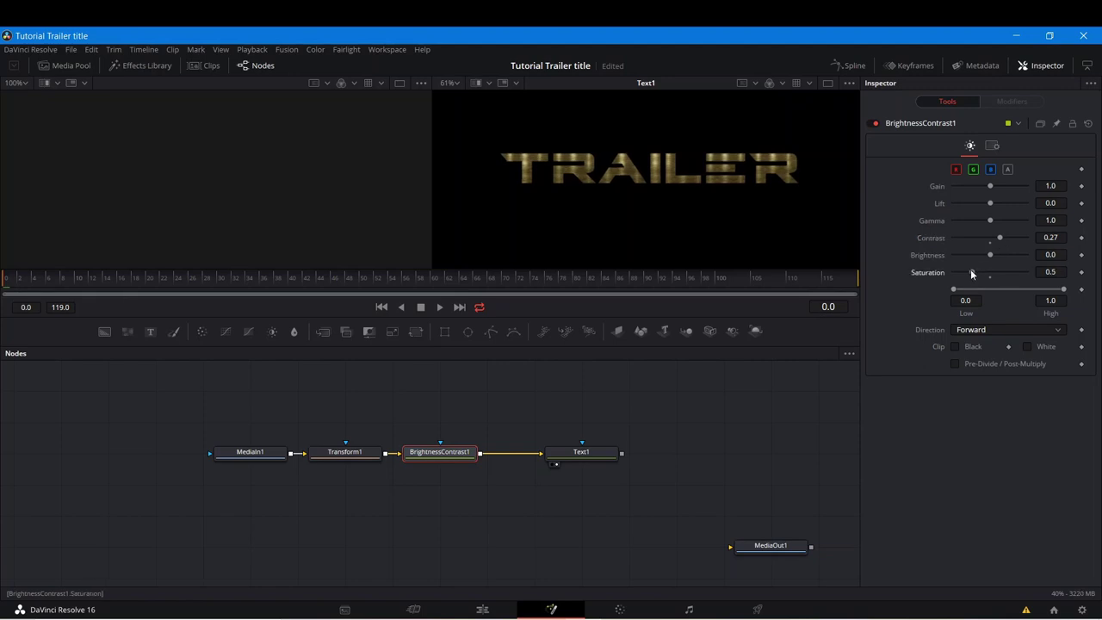
left_click(677, 422)
left_click_drag(999, 243, 981, 272)
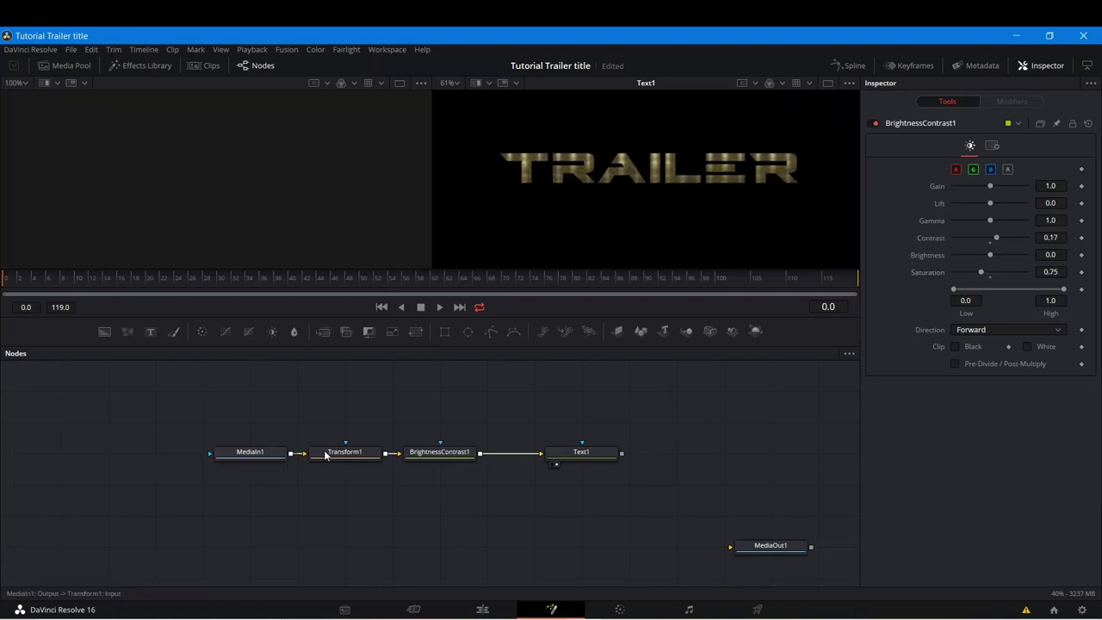
Step: Duplicate the Text1 node and place the copy directly below the original in the node graph
right_click(552, 460)
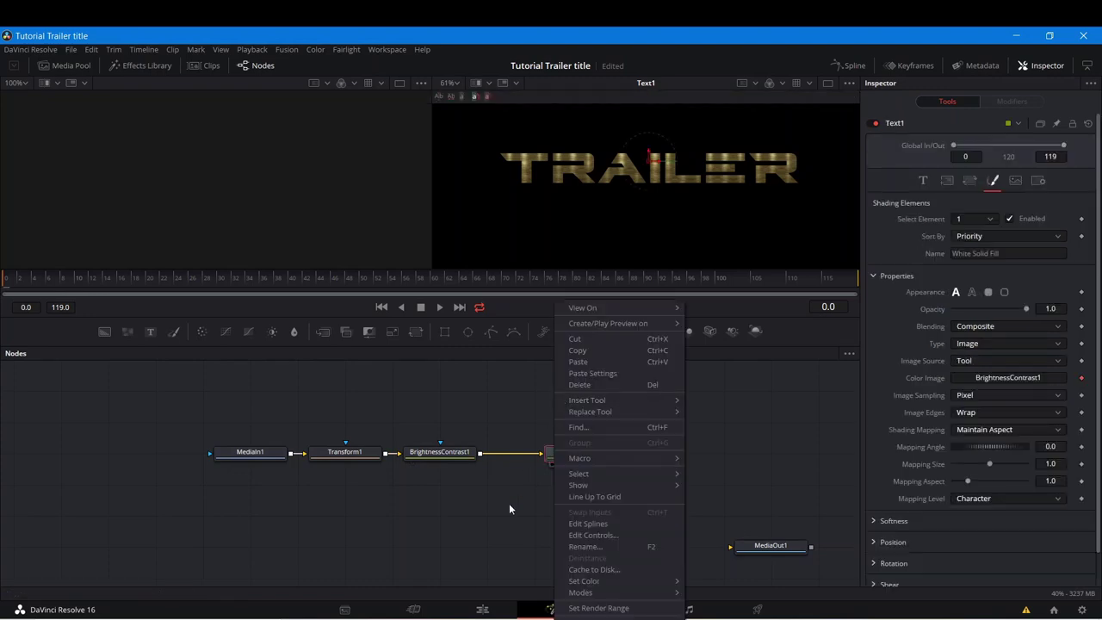
left_click(562, 345)
left_click_drag(571, 505, 454, 461)
right_click(449, 441)
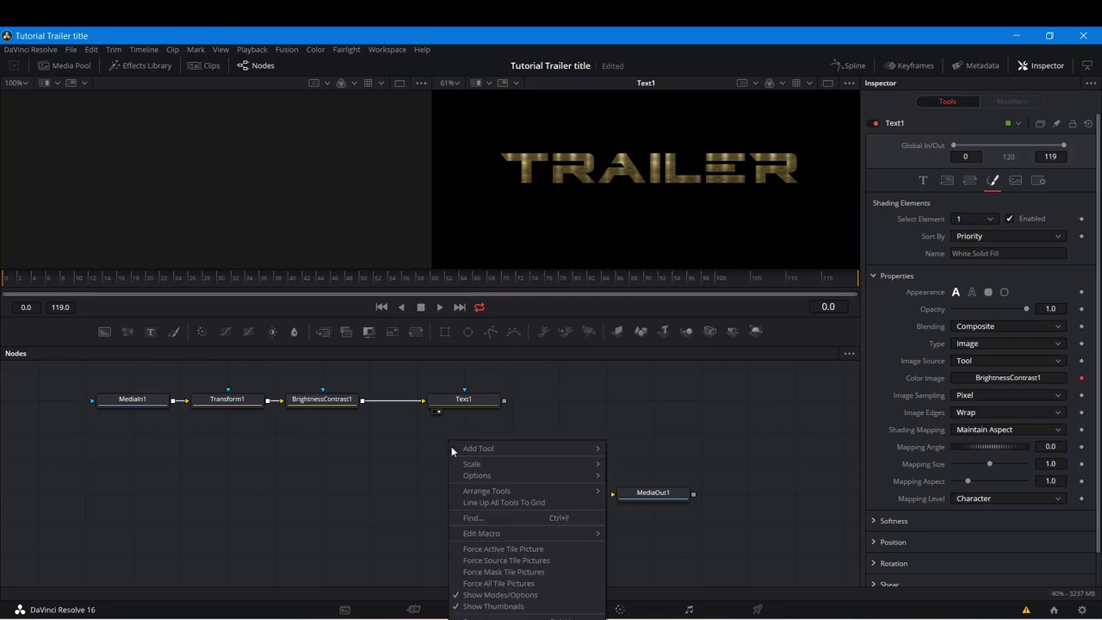
left_click(495, 601)
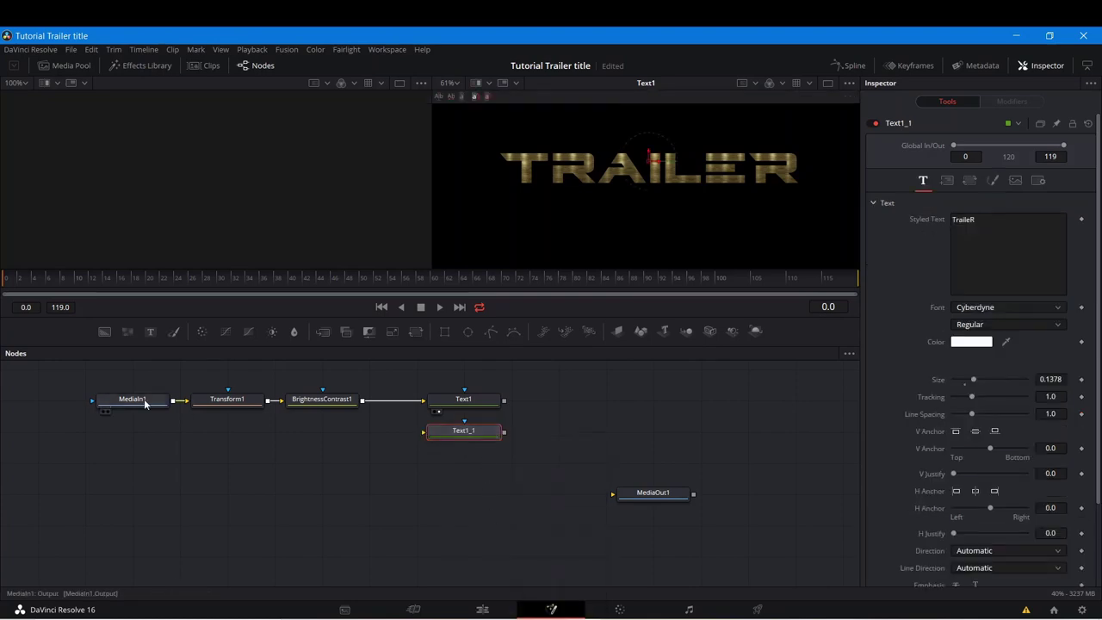
Step: Rearrange the texture, Transform and Brightness Contrast nodes into a vertical column above the two text nodes
left_click_drag(160, 402, 268, 442)
left_click(257, 491, "ctrl")
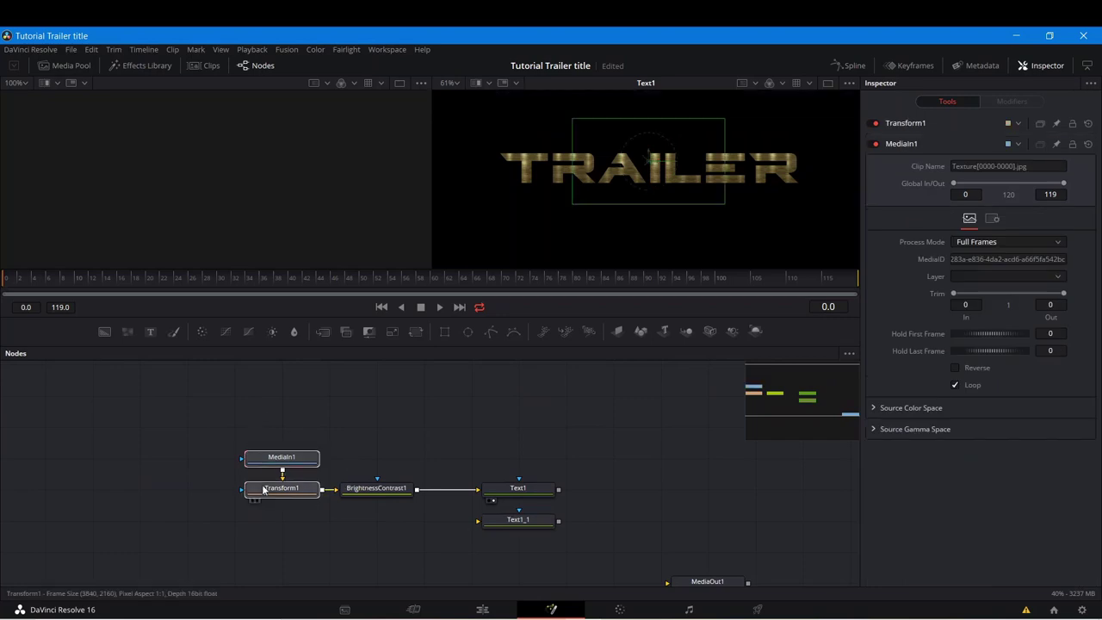
left_click_drag(255, 492, 349, 462)
left_click_drag(339, 393, 376, 493)
left_click_drag(376, 488, 310, 446)
left_click(503, 457)
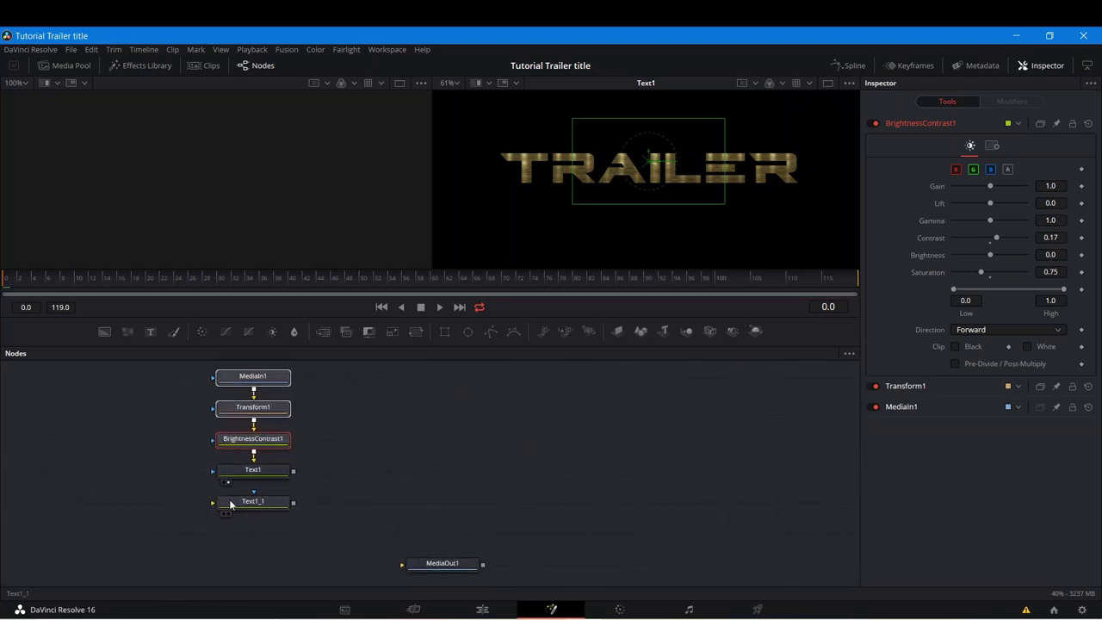
Step: Change the fill type of the Text1_1 node's shading element 1 to Gradient and show that node in the viewer
left_click(258, 508)
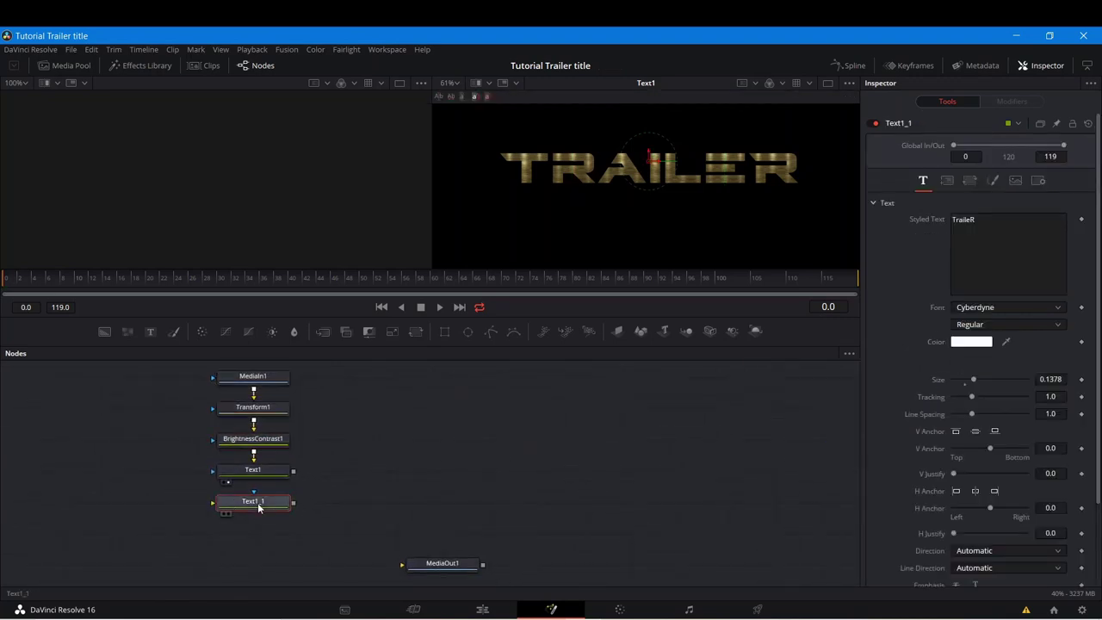
left_click(994, 180)
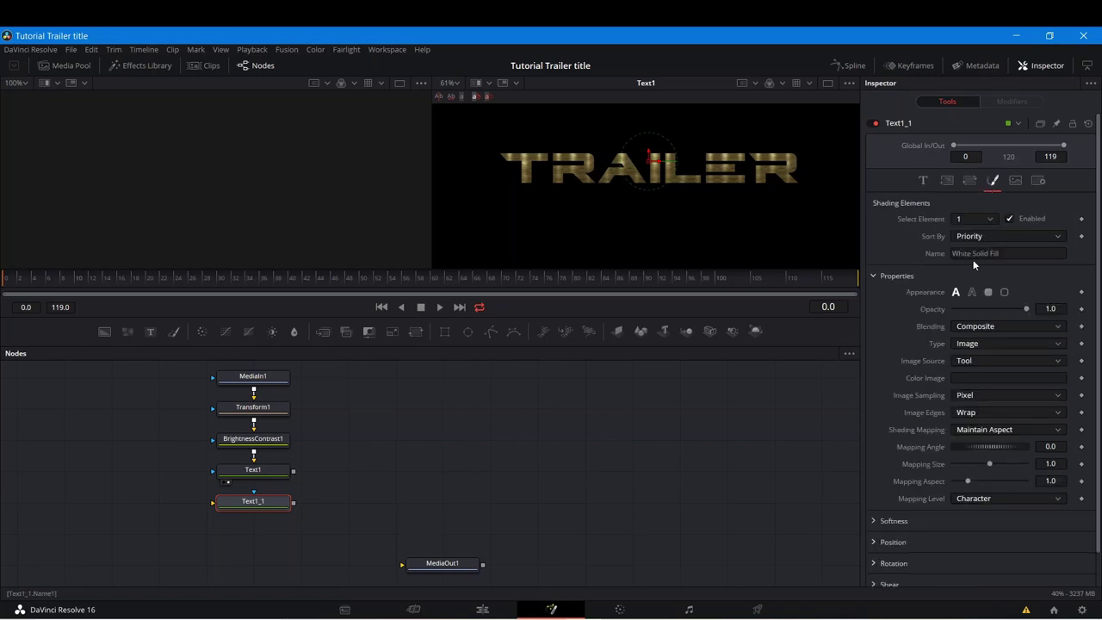
left_click(994, 343)
left_click(990, 388)
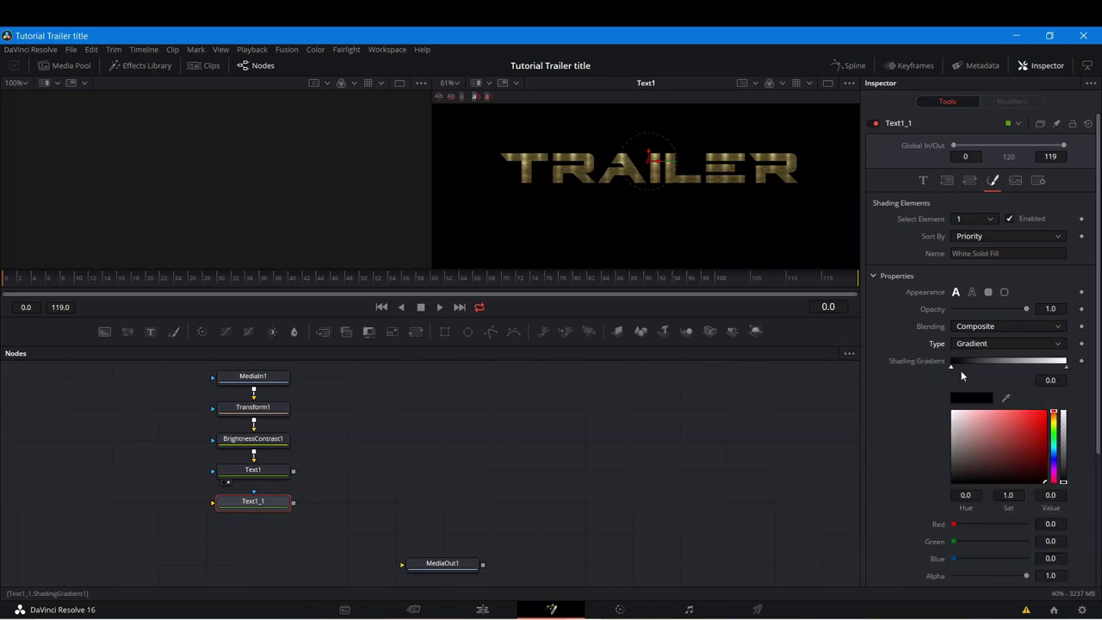
left_click(227, 515)
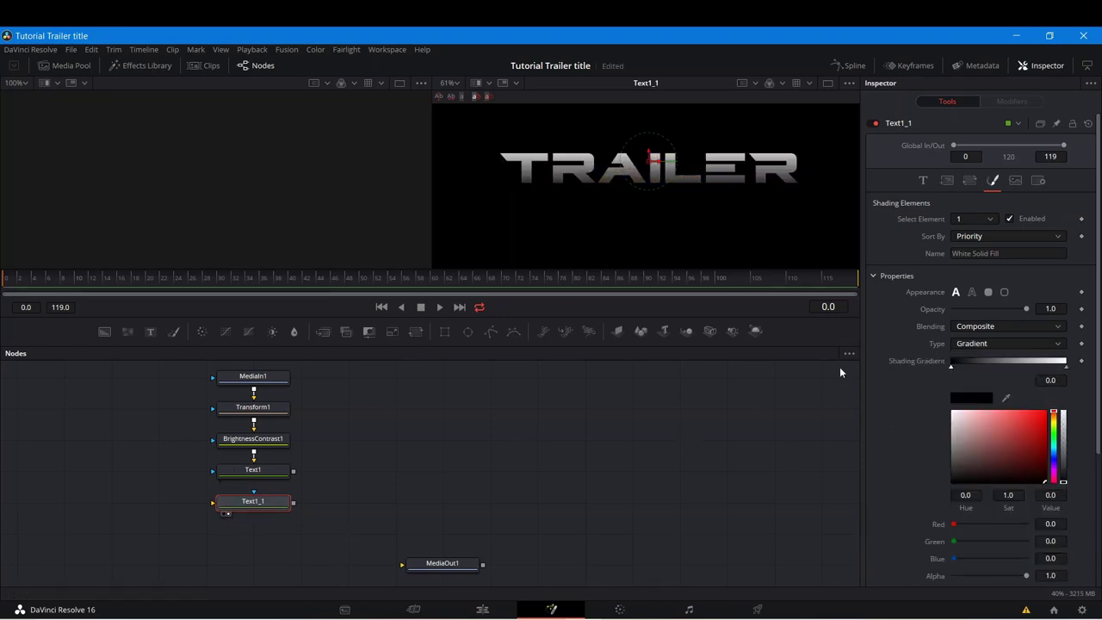
Step: Build Text1_1's shading gradient from grey (0.583) through black and white stops to dark grey (0.268) at about 0.905
mouse_move(950, 368)
left_mouse_down()
mouse_move(1002, 367)
mouse_move(950, 366)
left_mouse_up()
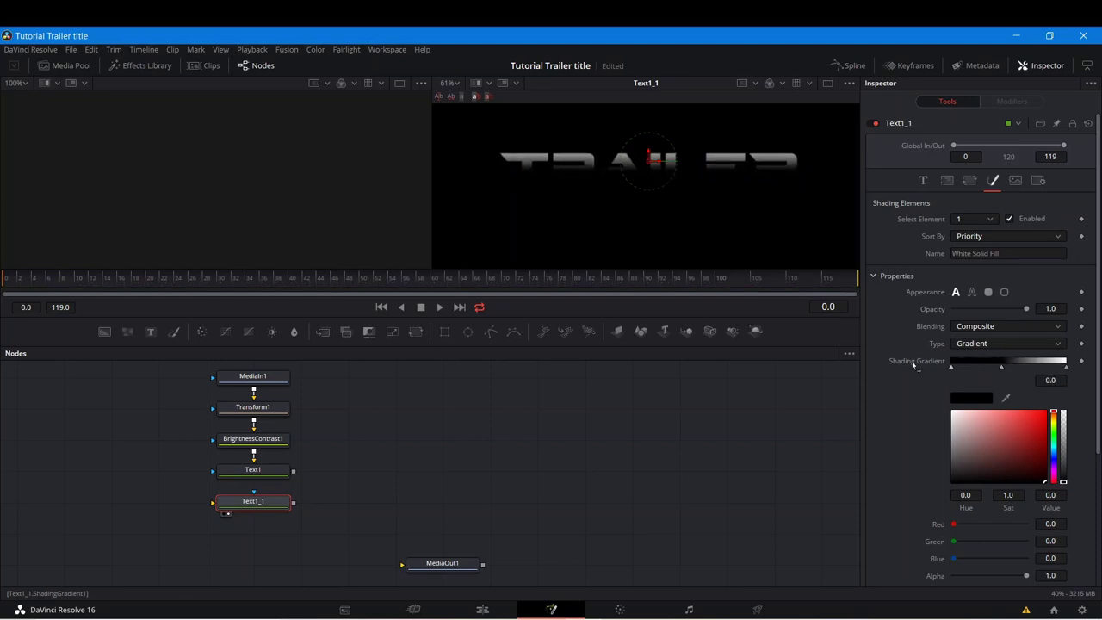
left_click_drag(971, 435, 947, 445)
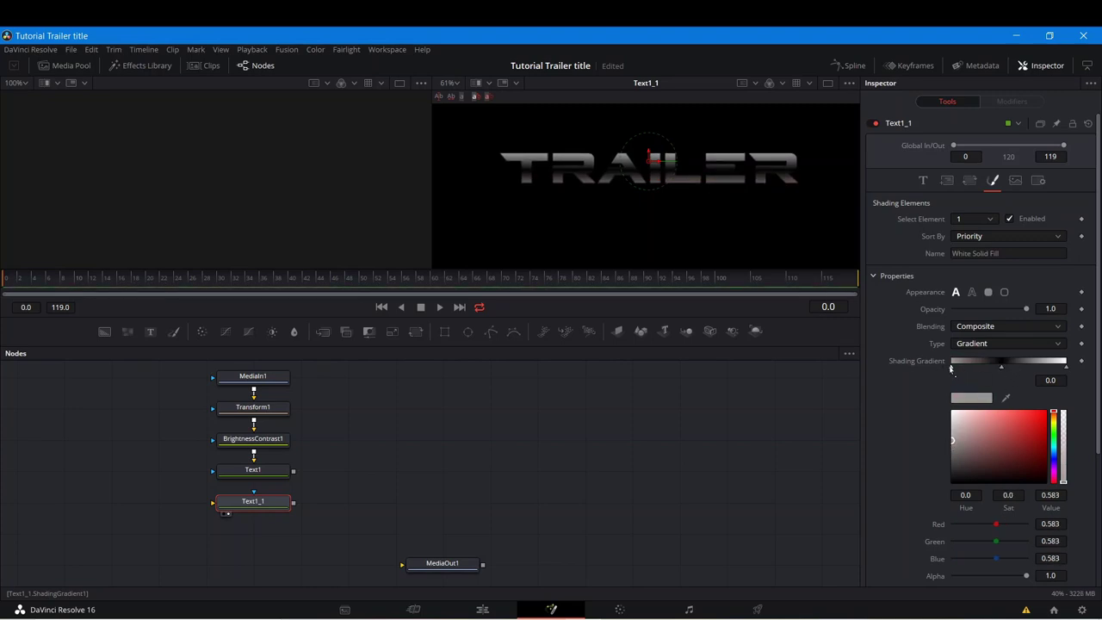
mouse_move(1001, 368)
left_mouse_down()
mouse_move(982, 368)
mouse_move(1016, 367)
left_mouse_up()
left_click(1056, 362)
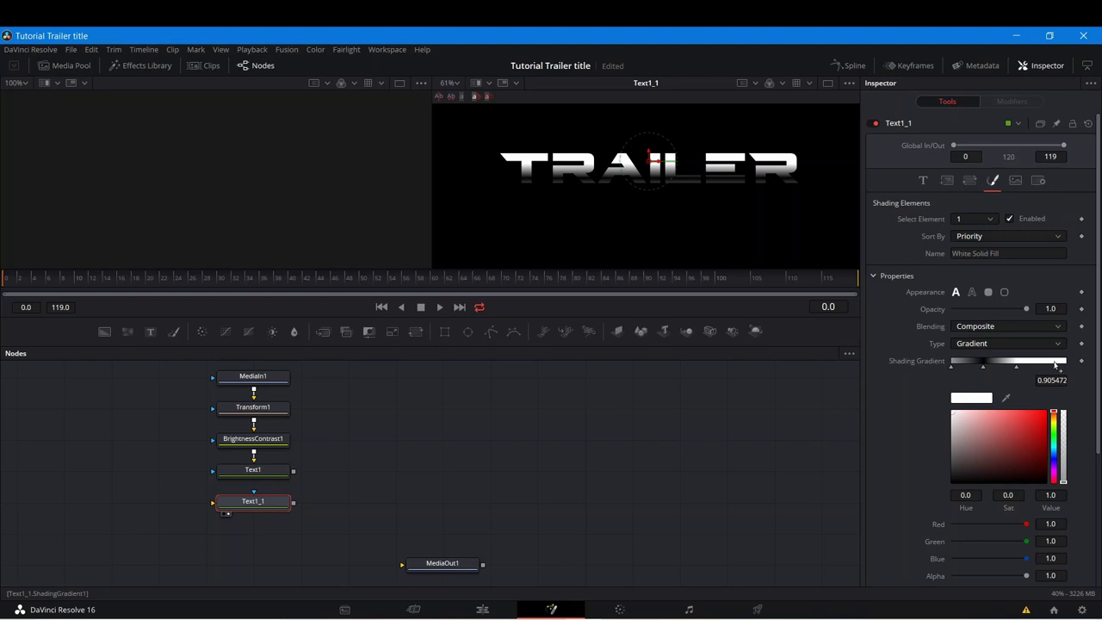
left_click(953, 463)
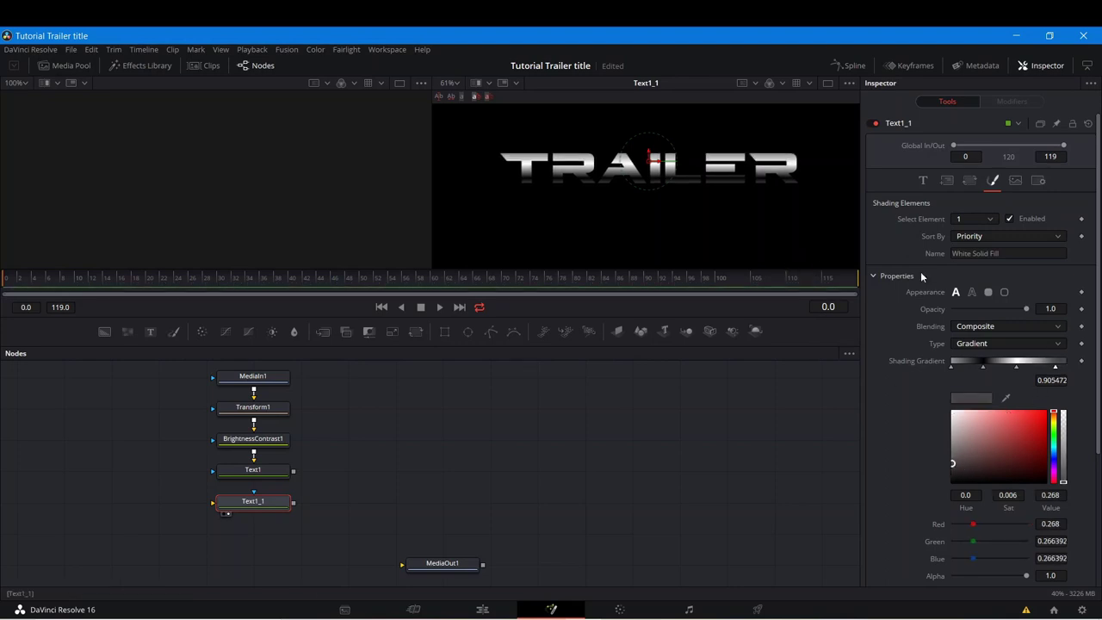
Step: Reposition Text1_1's shading gradient stops, placing the black stop at about 0.413 and the white stop at about 0.552
left_click(1016, 369)
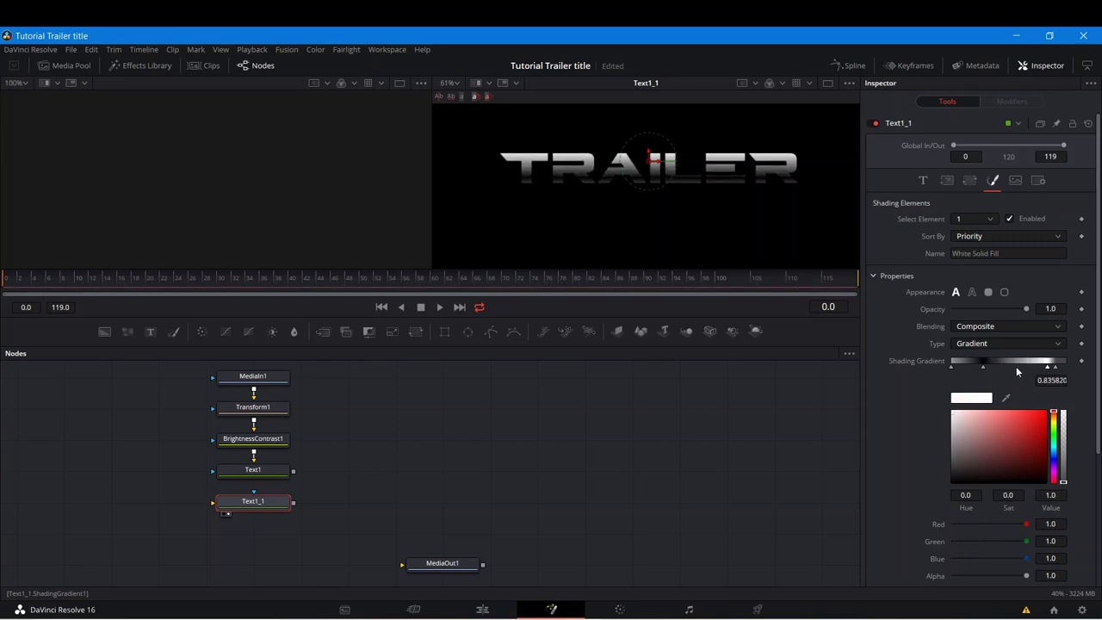
left_click_drag(982, 367, 998, 367)
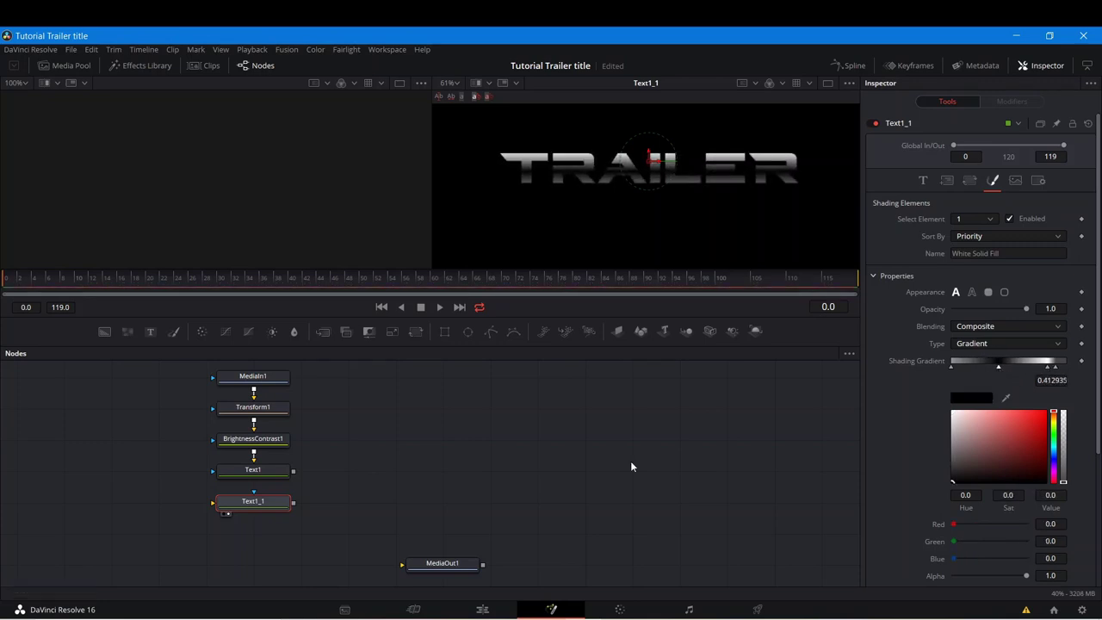
left_click(598, 429)
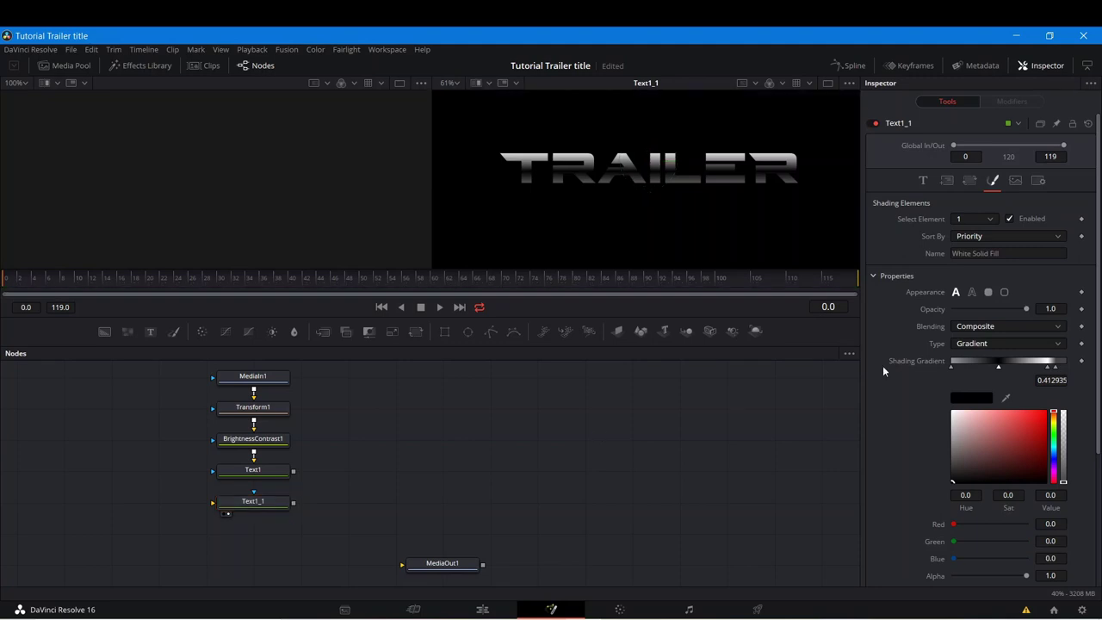
left_click(1022, 366)
left_click_drag(1022, 368, 1014, 368)
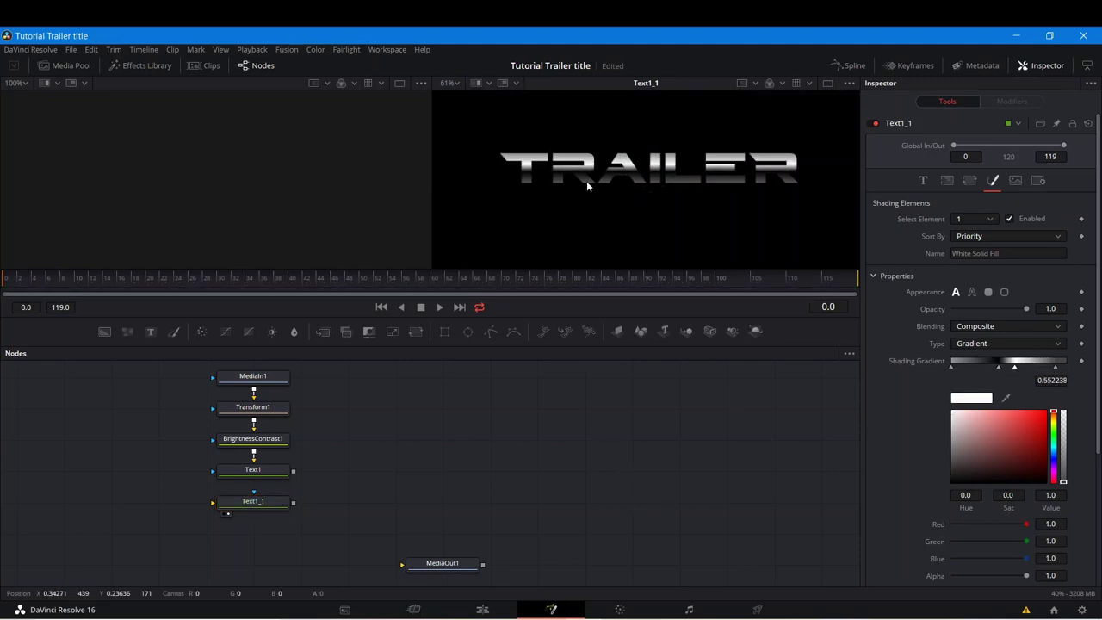
Step: Merge the Text1 node as foreground over Text1_1 and show the new Merge node in the viewer
left_click_drag(617, 193, 582, 205)
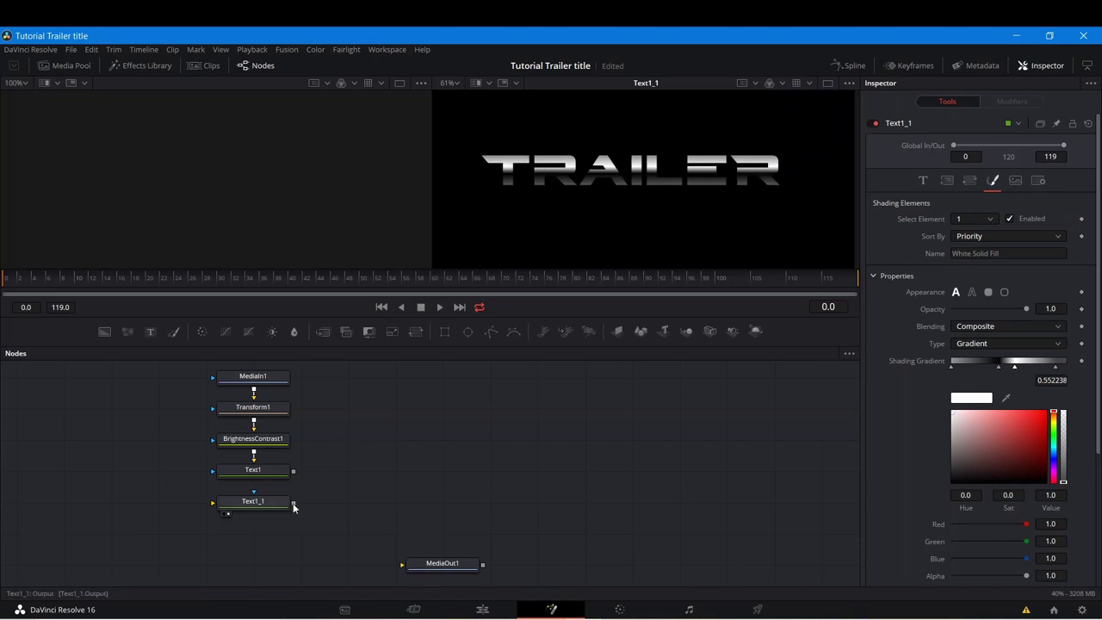
left_click_drag(293, 505, 294, 476)
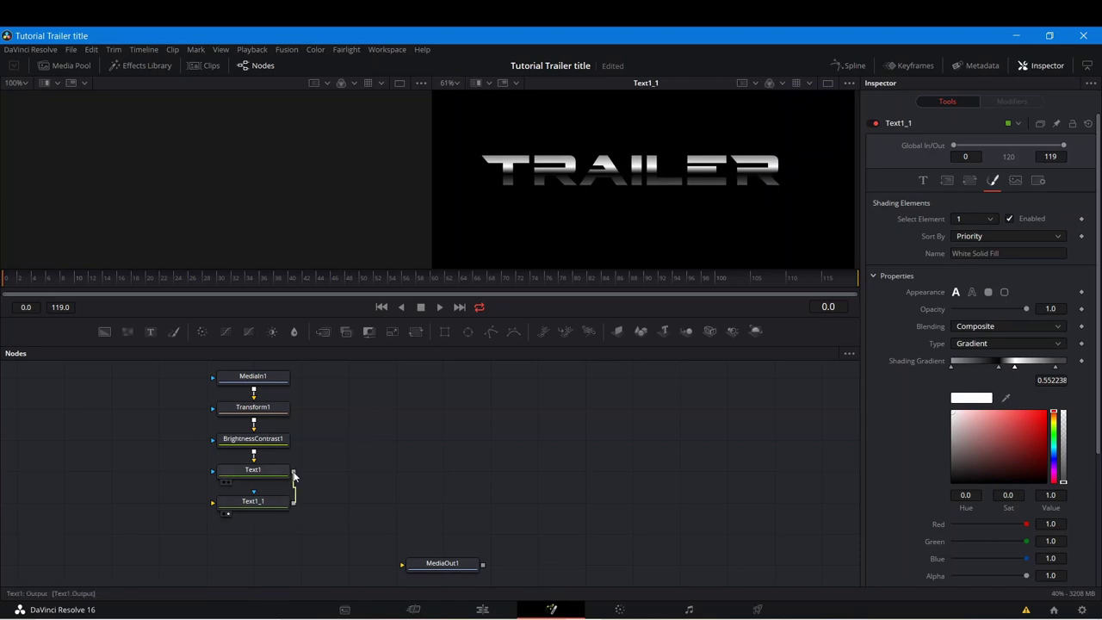
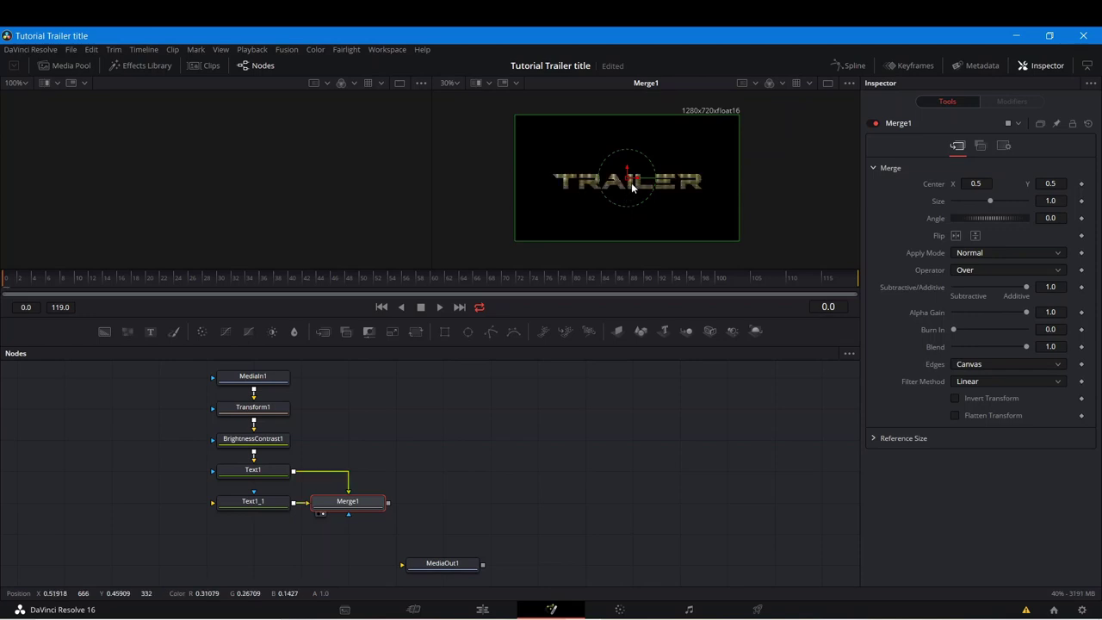
scroll(630, 190, "up", 5)
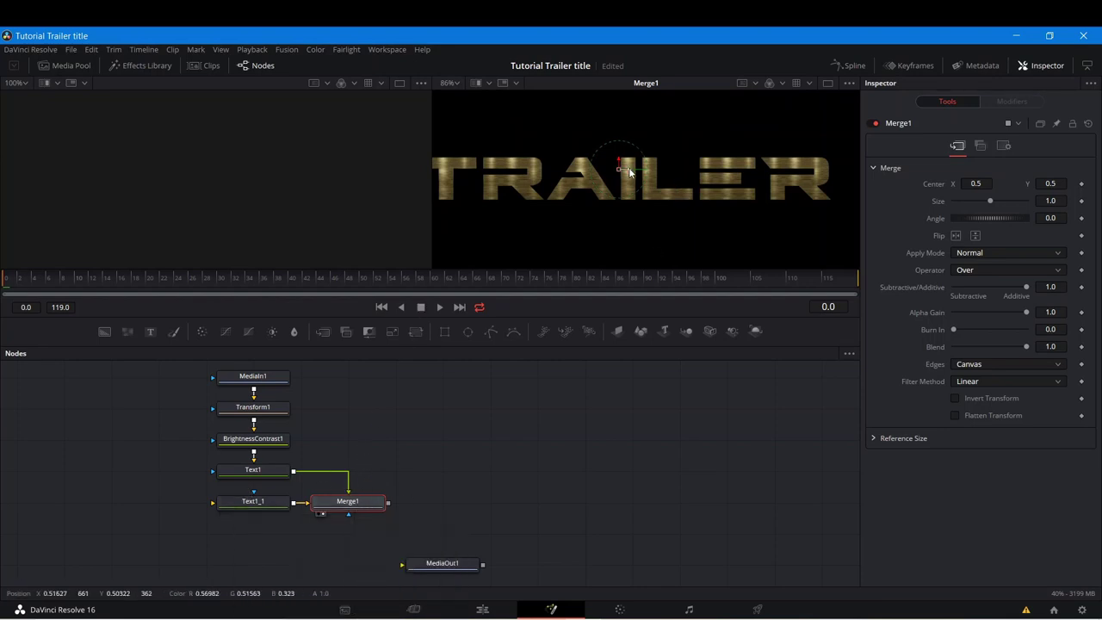
Step: Offset Merge1's Center X to about 0.505 to inspect the gradient text behind the texture, and reset Center to its default
left_click_drag(629, 168, 633, 172)
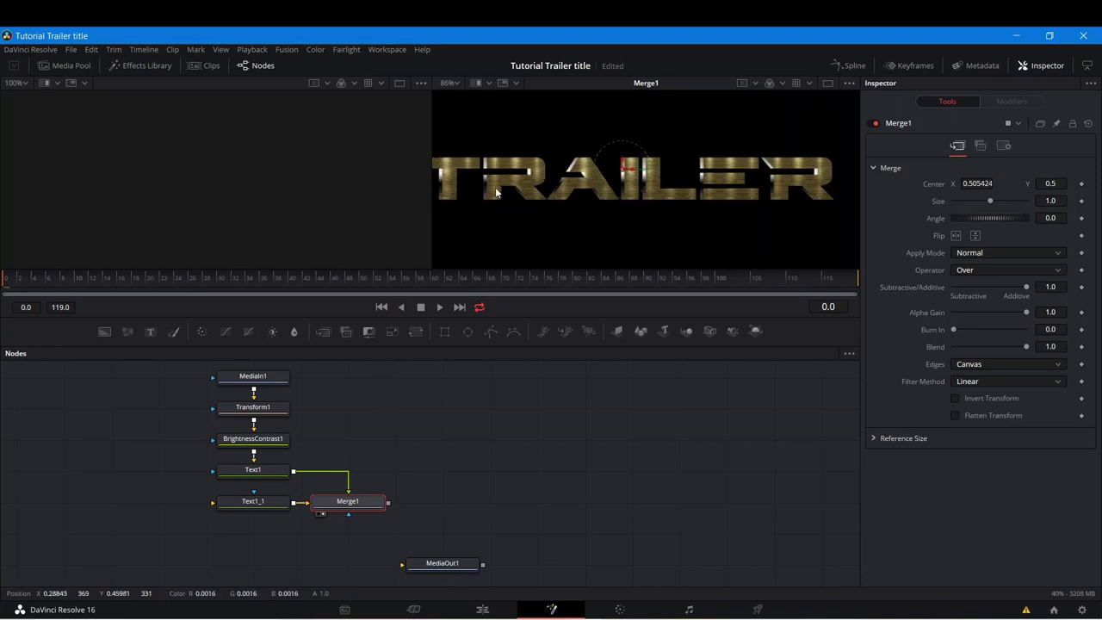
key("minus")
key("plus")
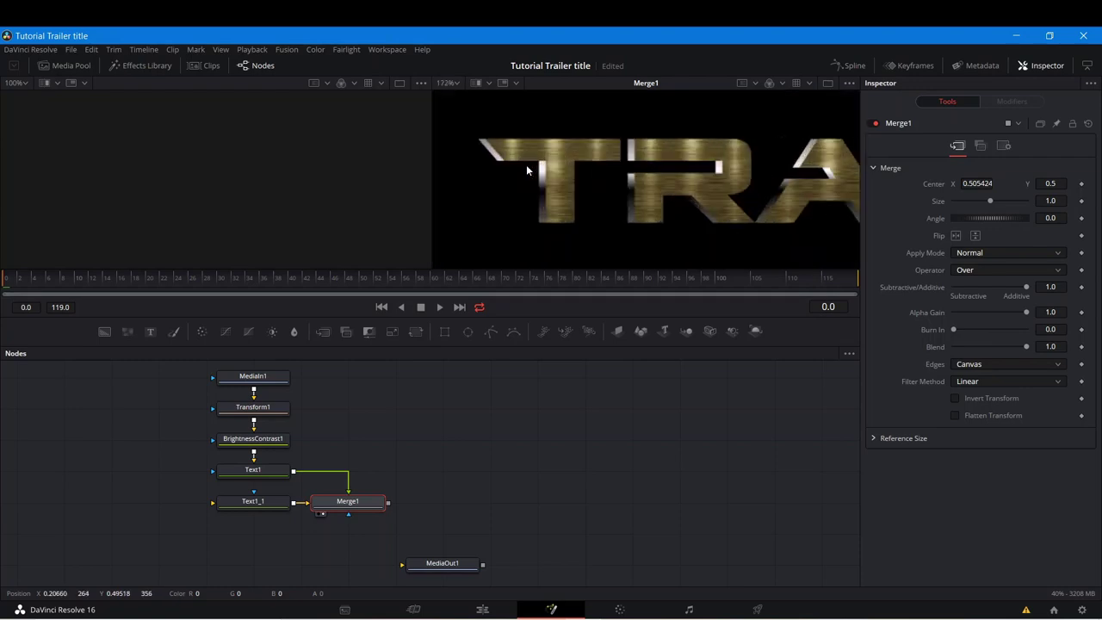
left_click_drag(526, 164, 655, 170)
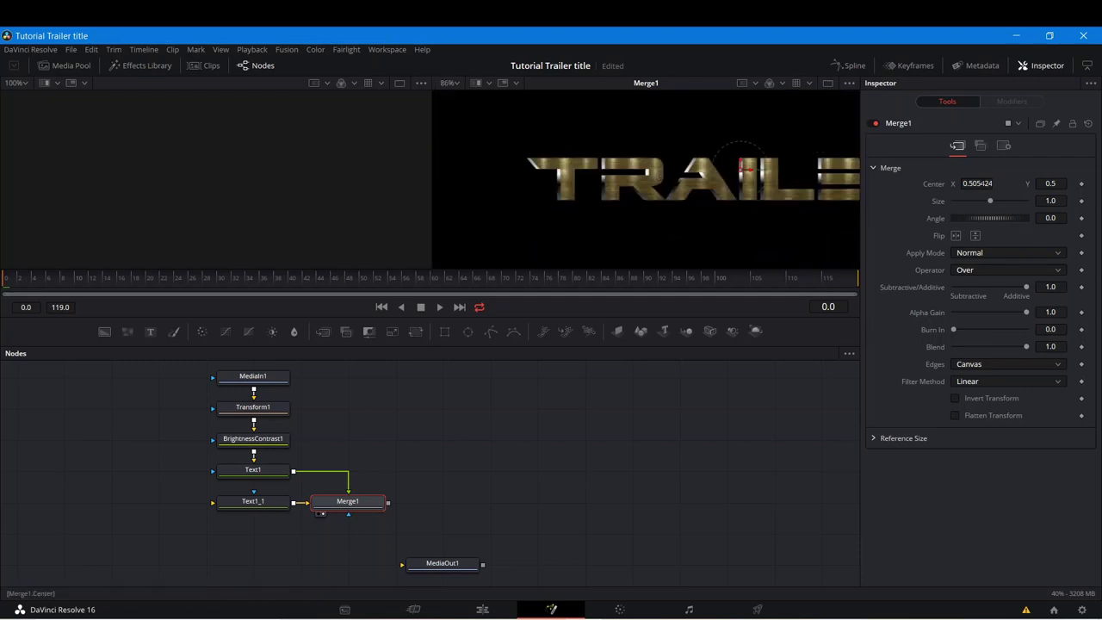
right_click(937, 186)
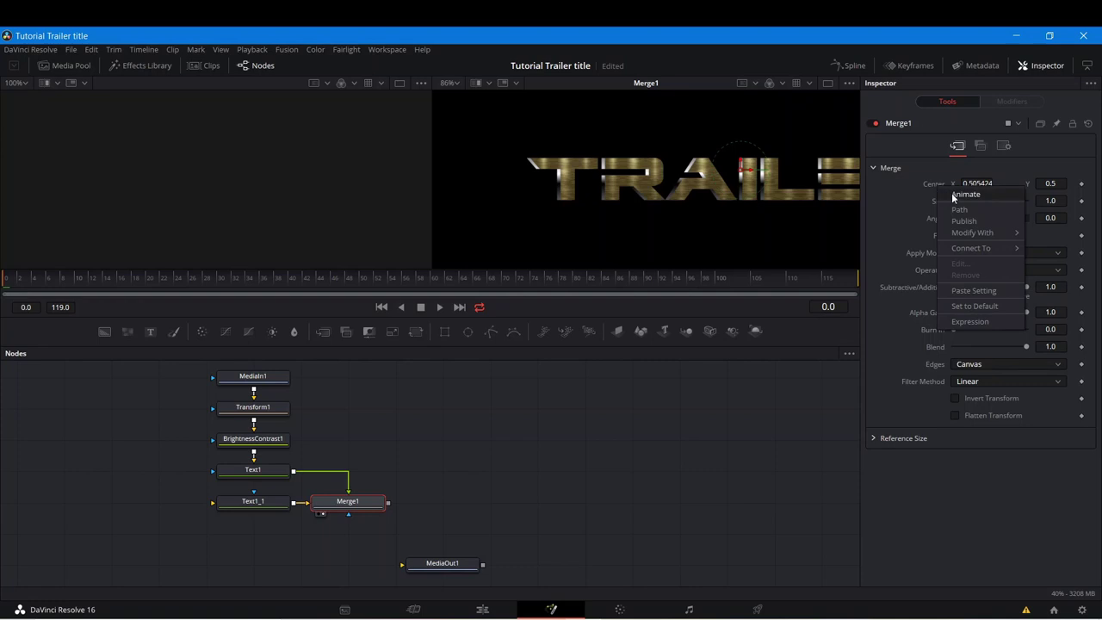
left_click(963, 307)
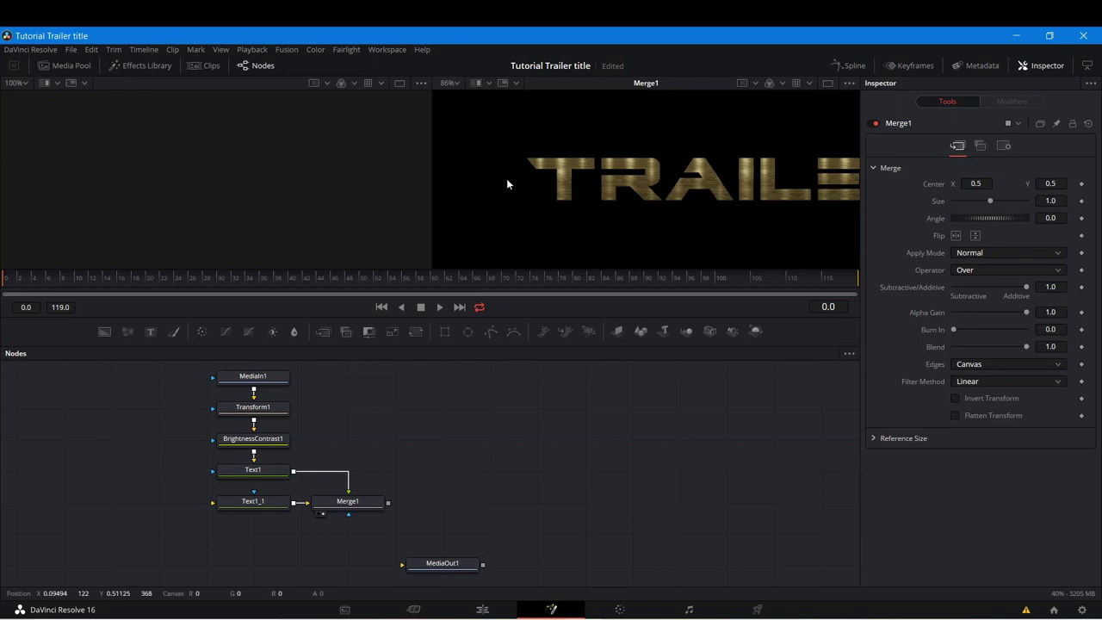
Step: Show the Text1 node in the viewer and widen its tracking to about 1.386
key("ctrl+f")
scroll(580, 146, "down", 3)
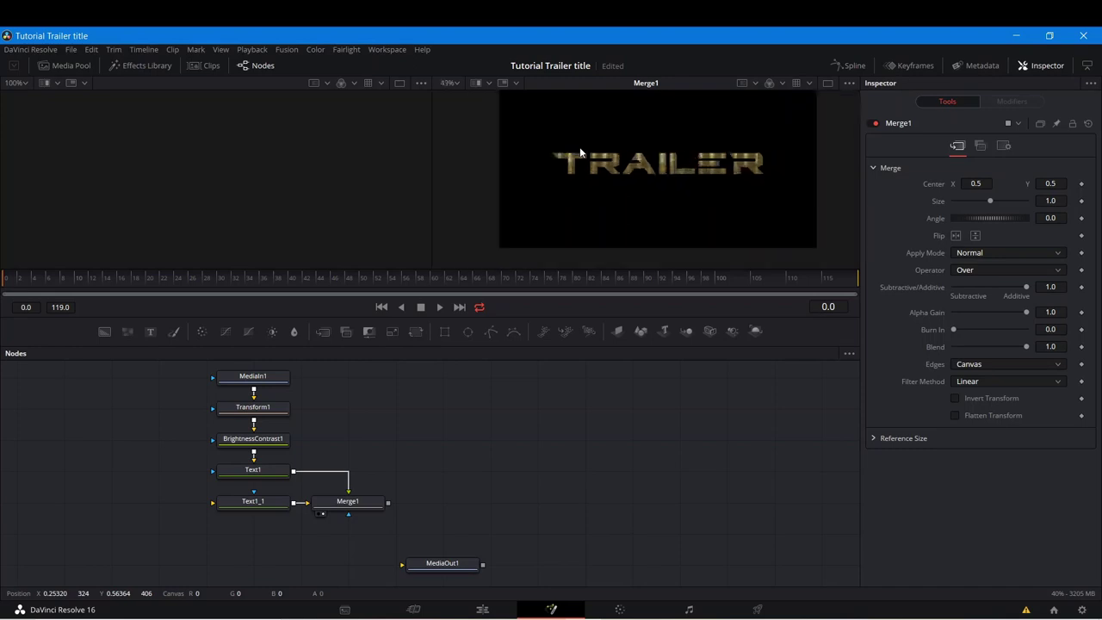
left_click_drag(611, 209, 525, 239)
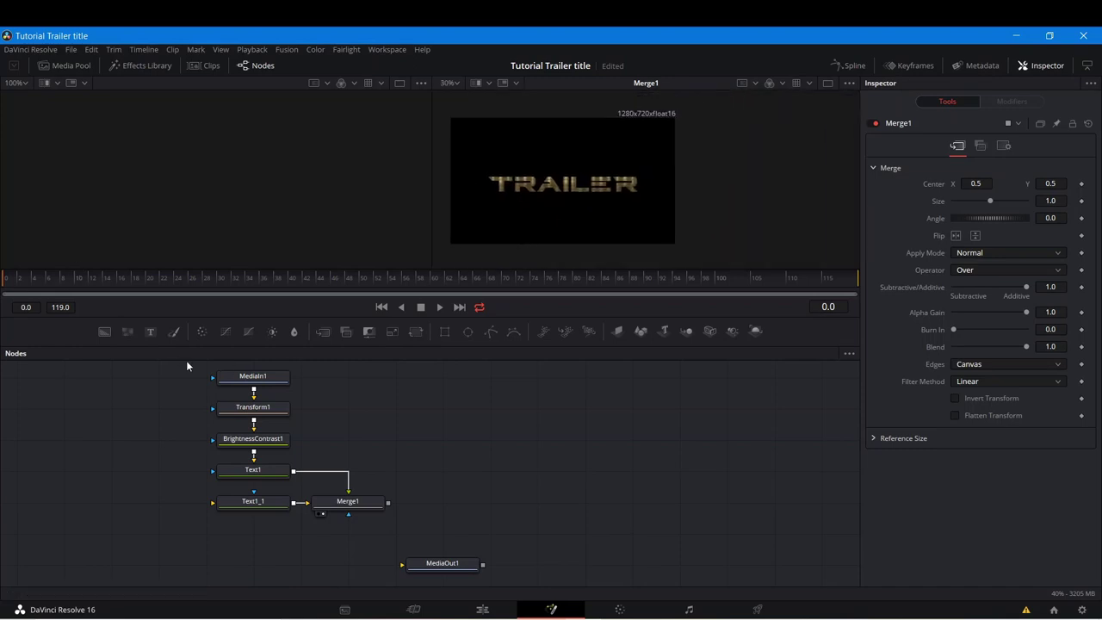
left_click(277, 473)
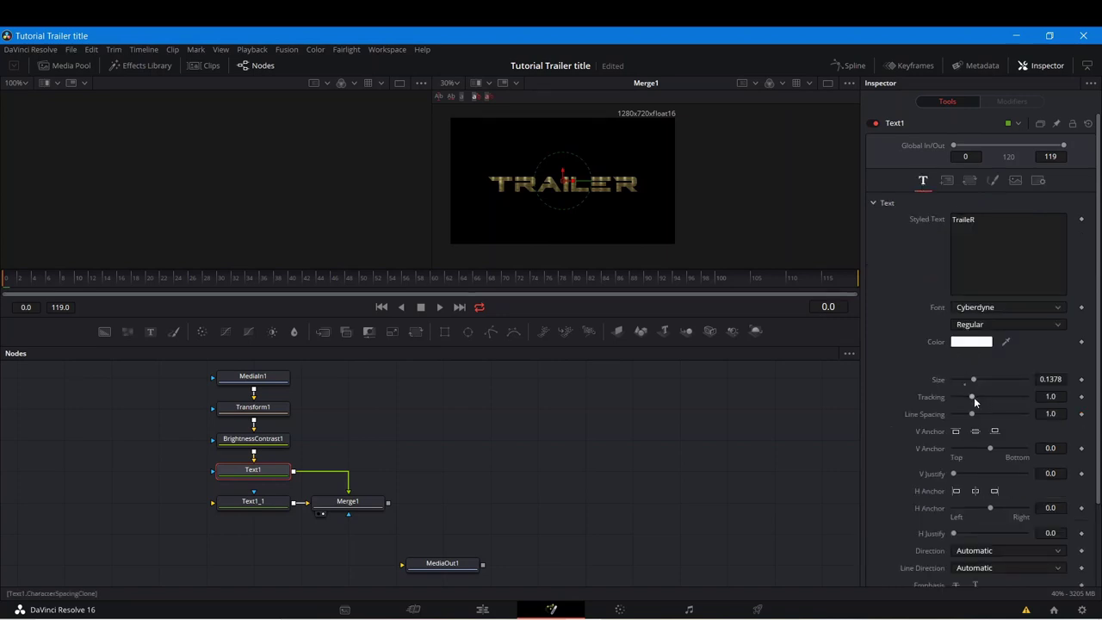
left_click(229, 483)
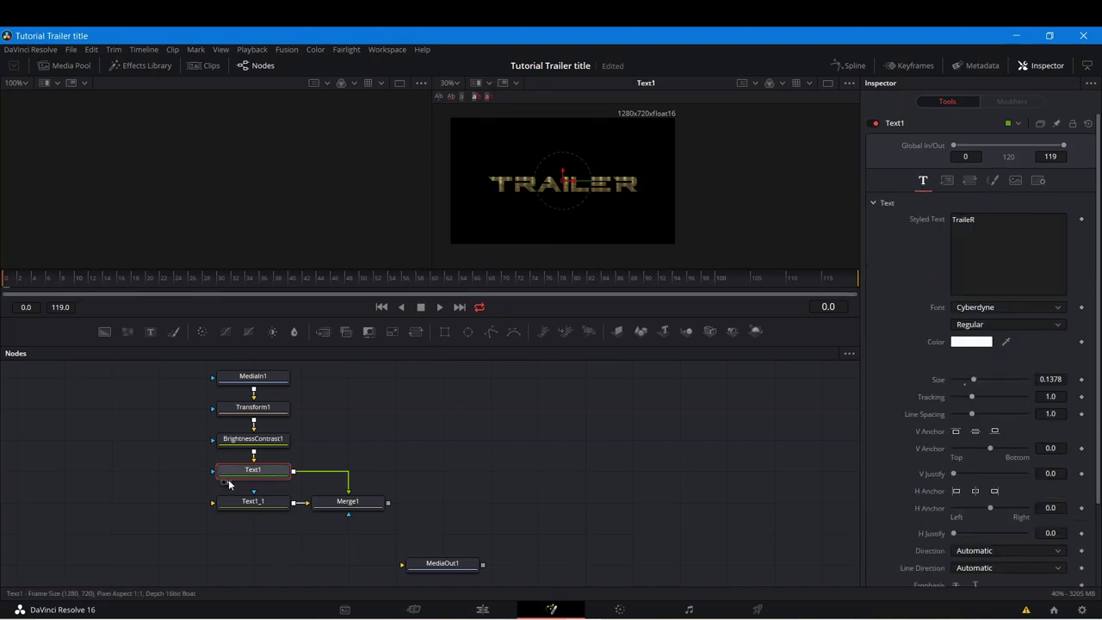
left_click_drag(972, 396, 980, 399)
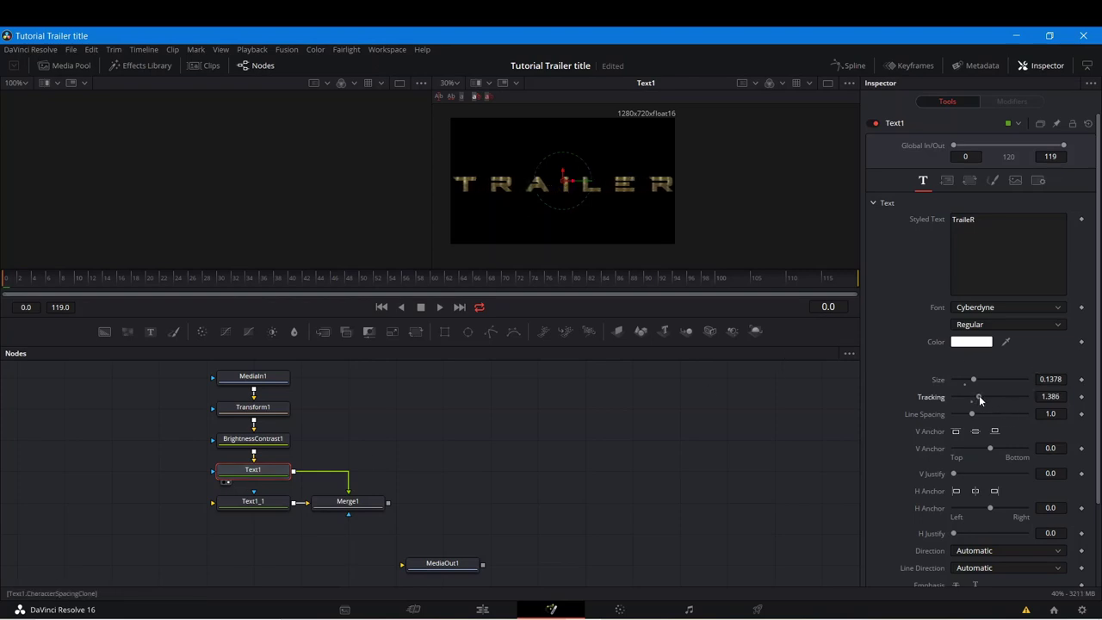
scroll(677, 179, "up", 5)
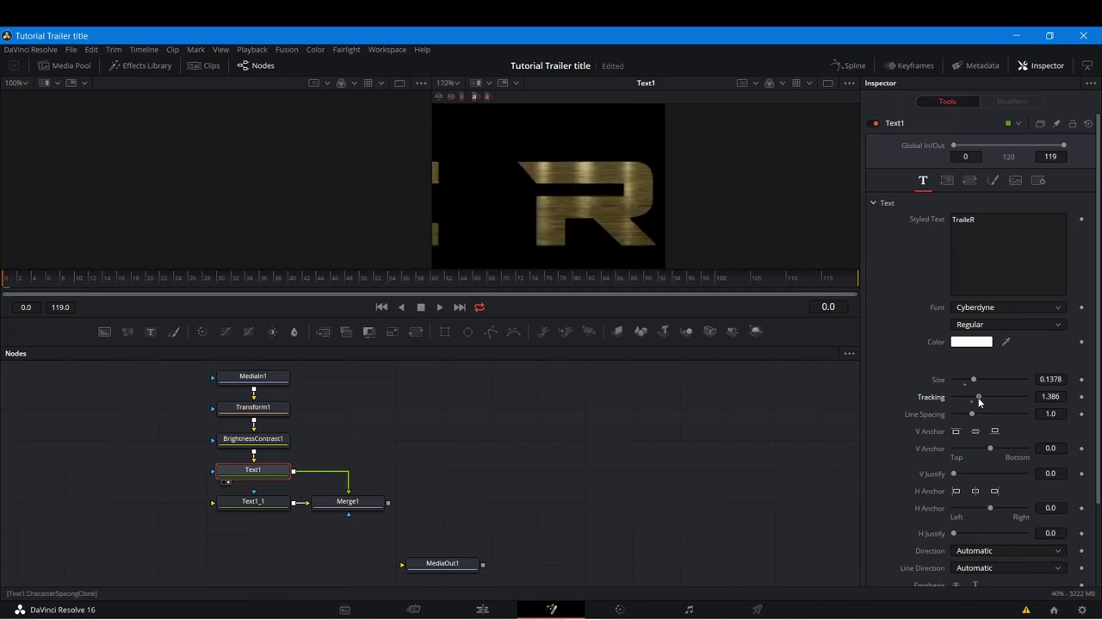
scroll(515, 211, "down", 2)
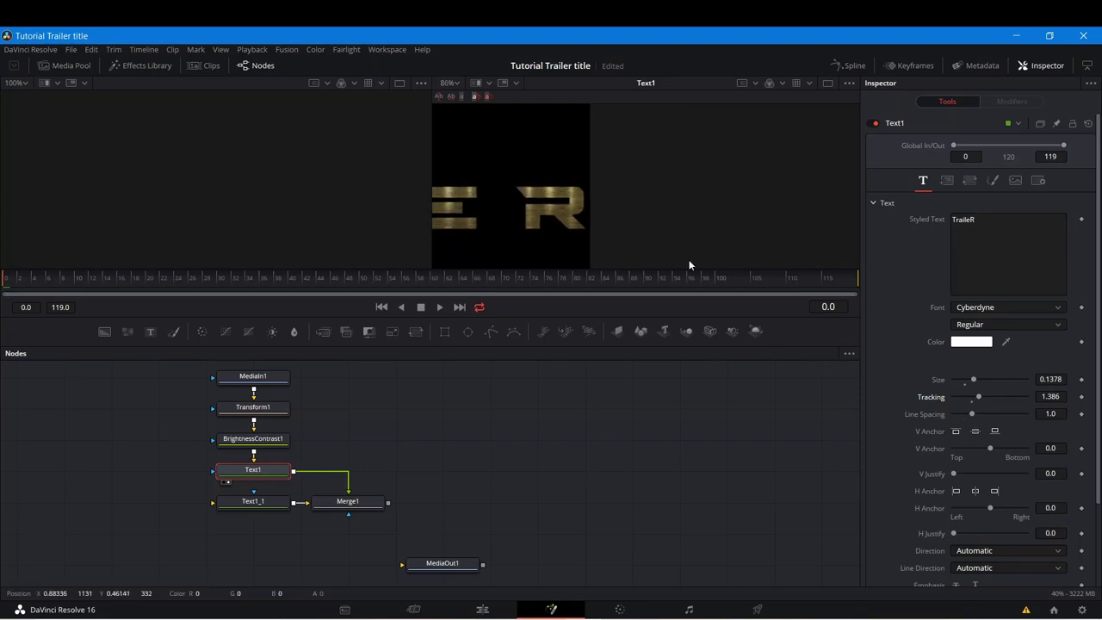
Step: Set Text1's tracking to 1.39
left_click(1050, 396)
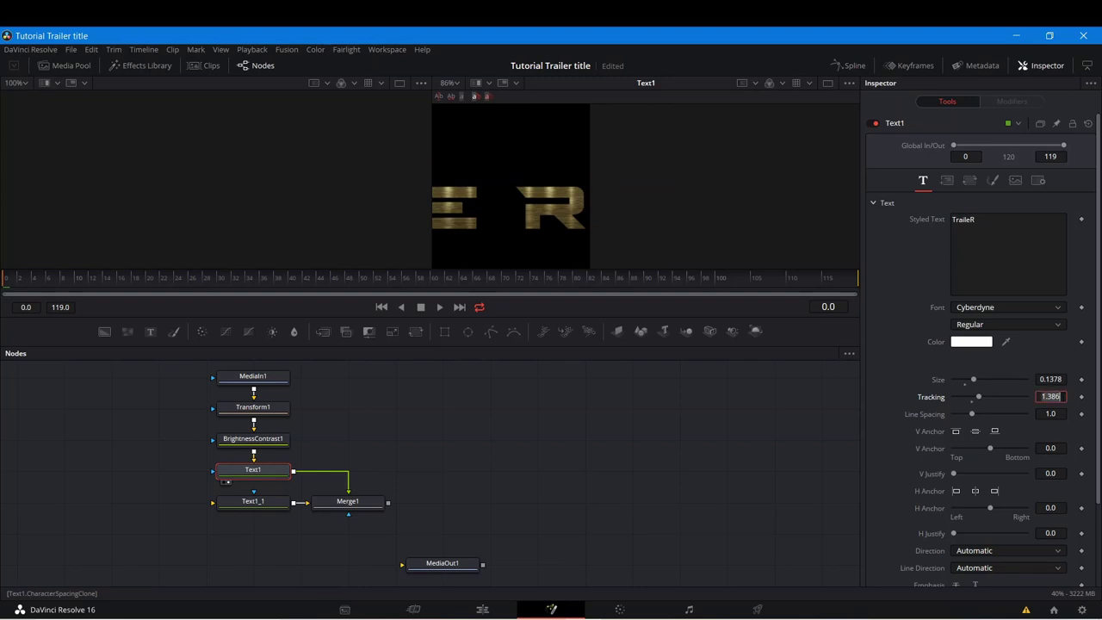
key("Return")
key("BackSpace")
key("BackSpace")
type("9")
key("Return")
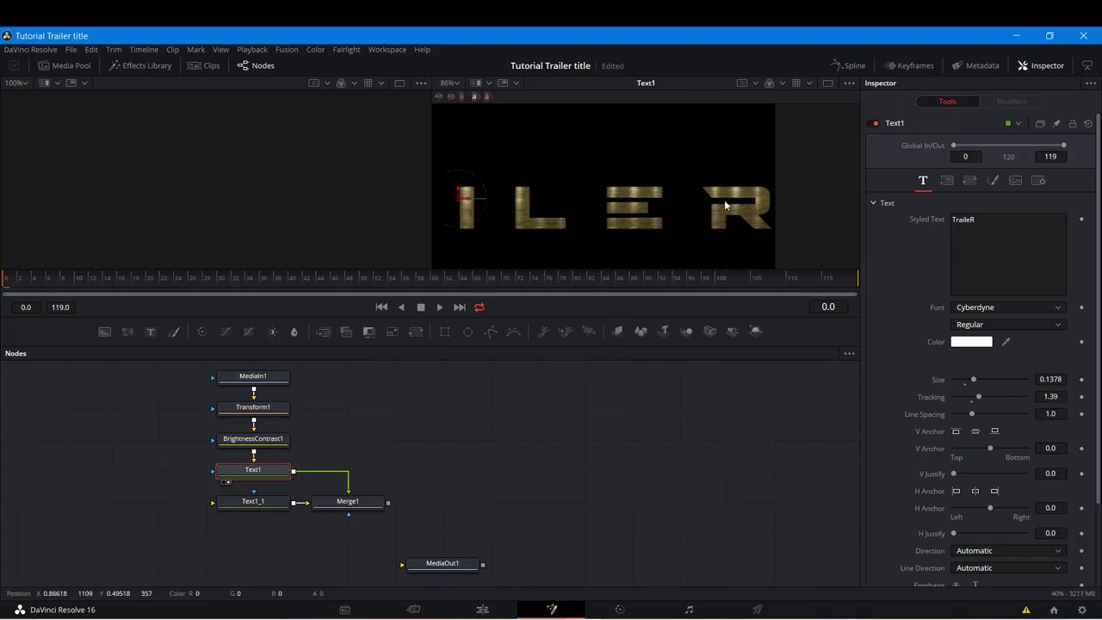
Step: Set Text1's tracking to 1.4 so the title spans nearly the full frame width
scroll(536, 195, "down", 3)
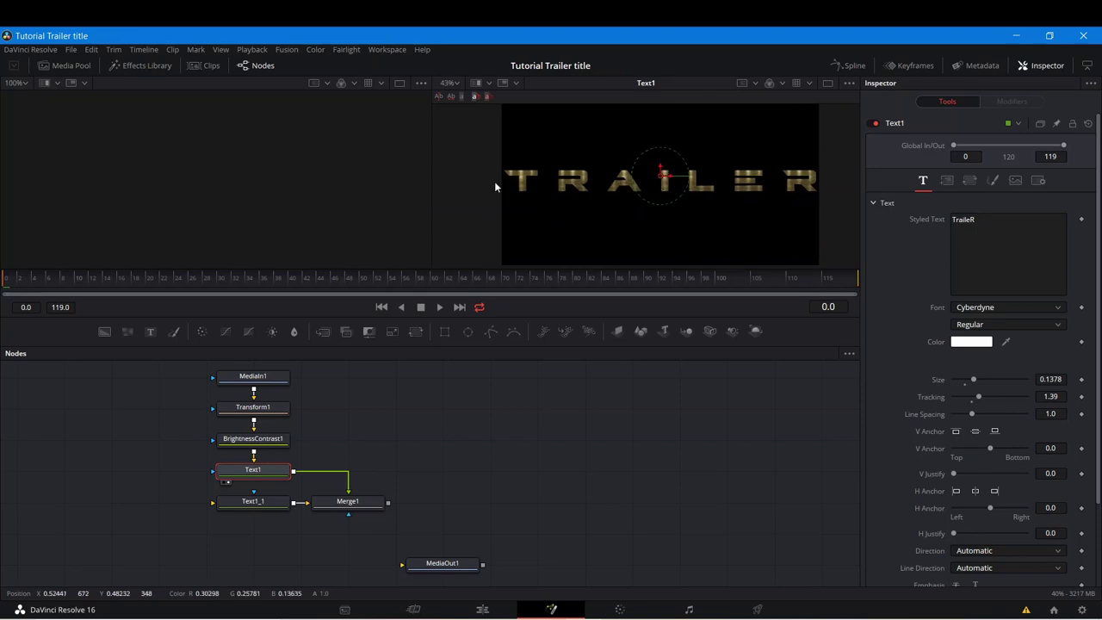
scroll(507, 179, "up", 3)
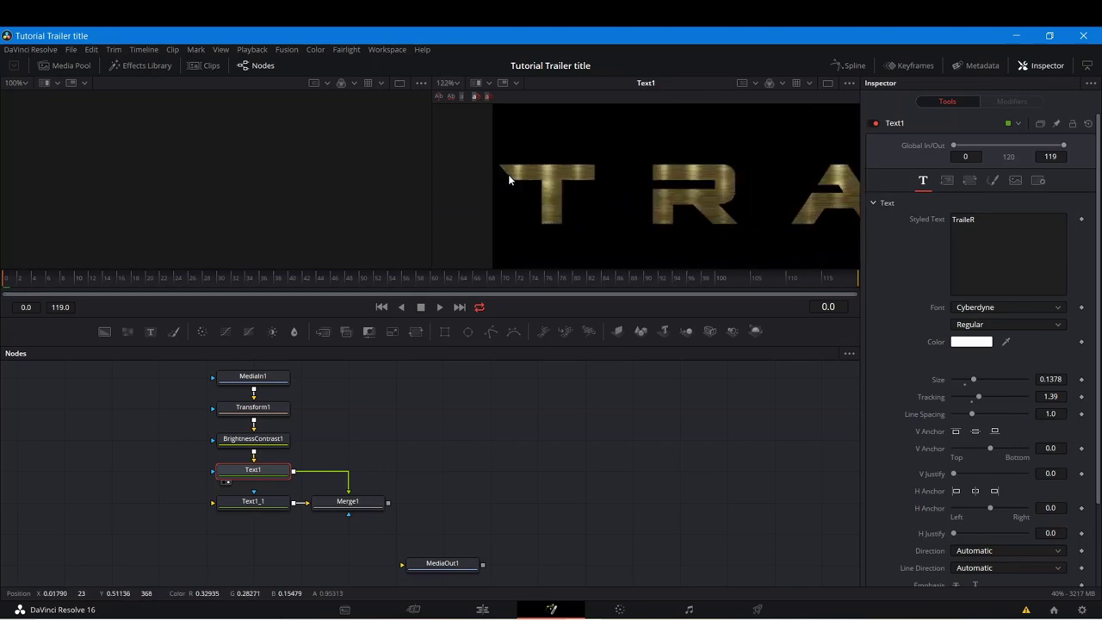
left_click(1055, 396)
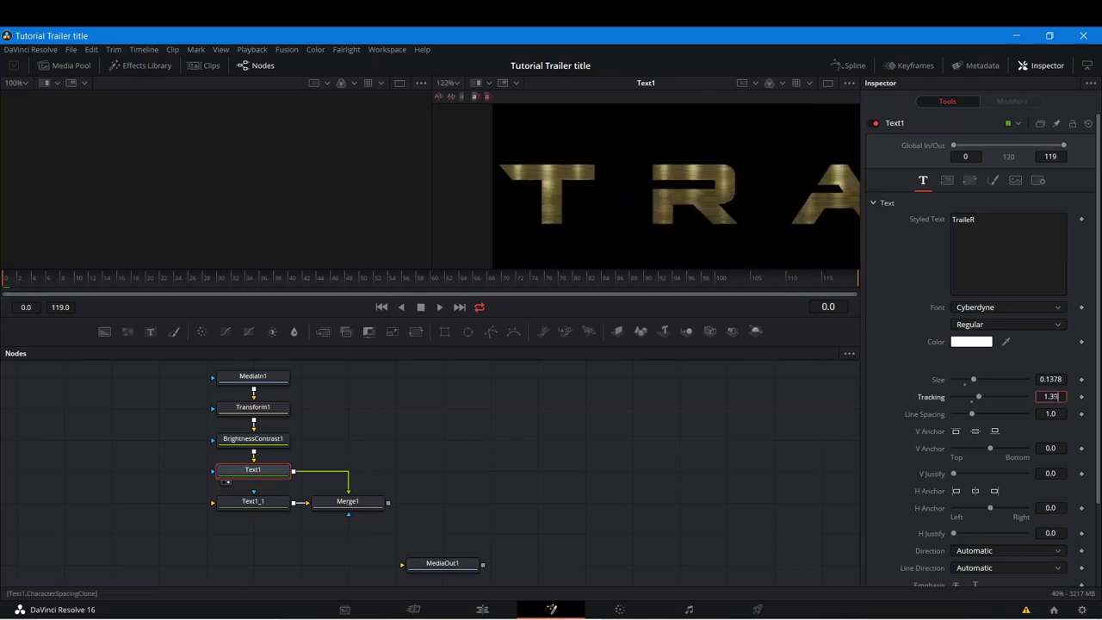
key("BackSpace")
key("BackSpace")
type("4")
left_click(642, 366)
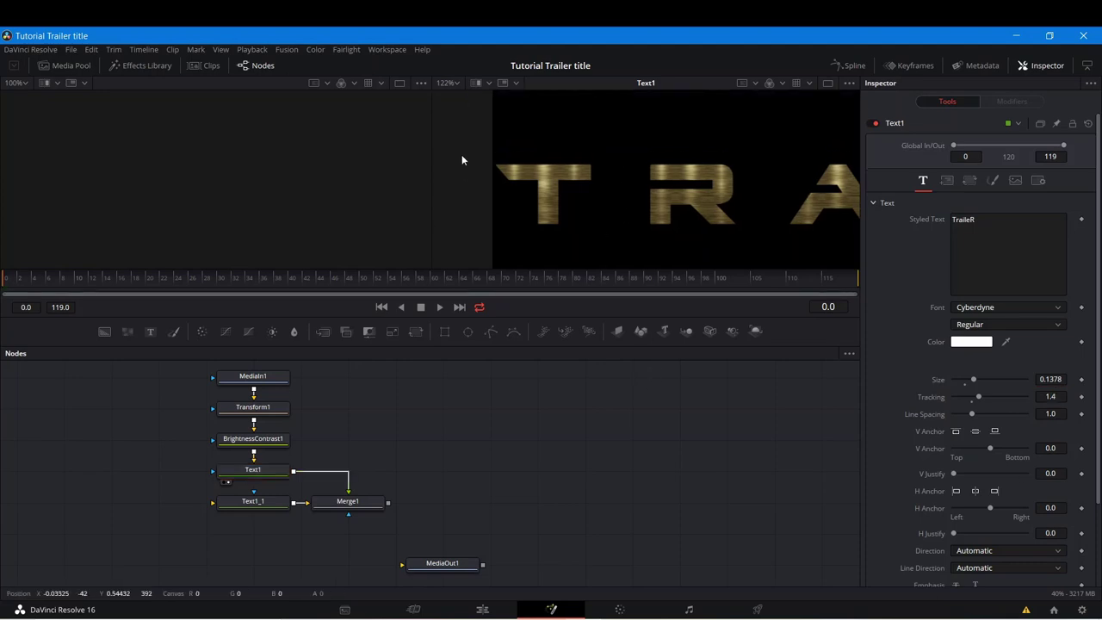
Step: Examine how the first and last letters of the widened Text1 title sit against the frame edges
scroll(497, 172, "up", 1)
scroll(496, 175, "up", 2)
scroll(784, 195, "down", 4)
left_click_drag(785, 195, 608, 196)
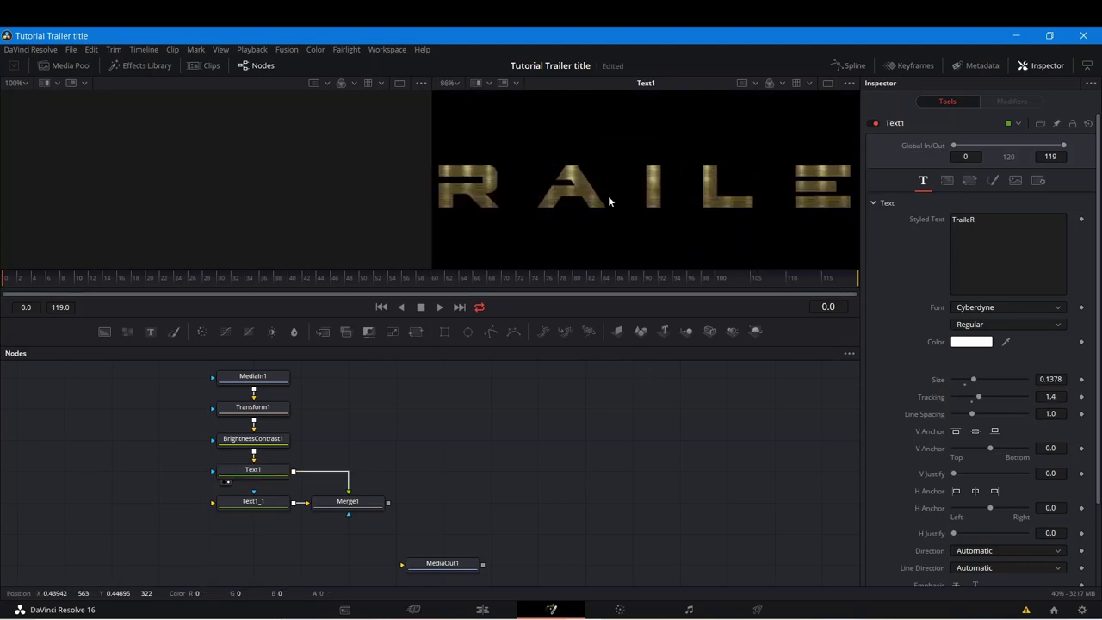
scroll(641, 187, "down", 3)
scroll(728, 182, "up", 4)
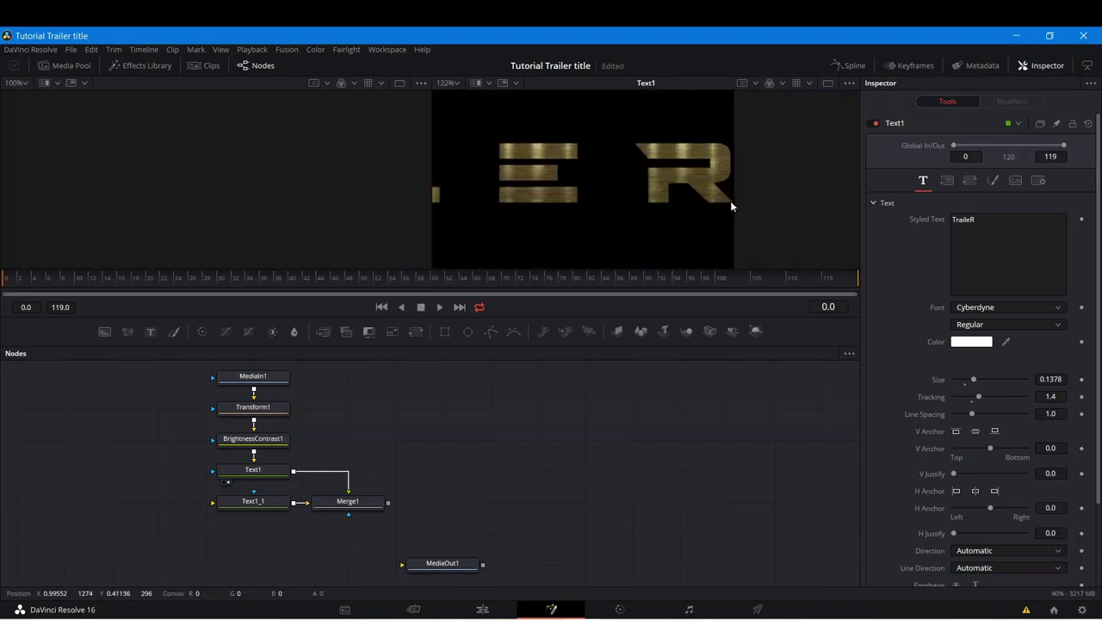
scroll(731, 199, "up", 2)
scroll(731, 200, "down", 4)
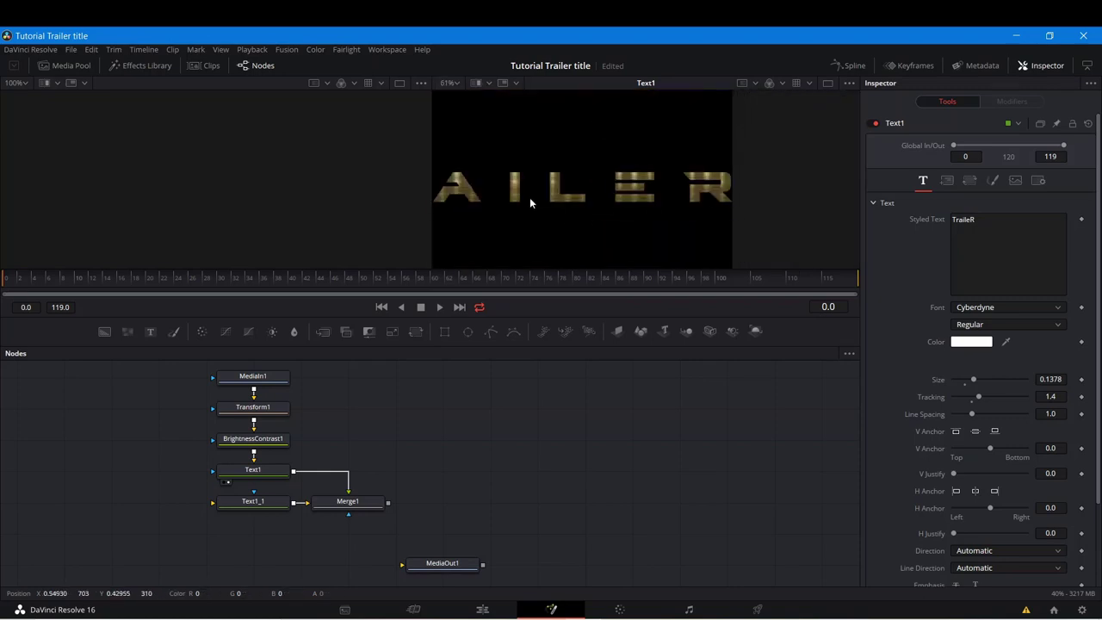
left_click_drag(532, 198, 561, 198)
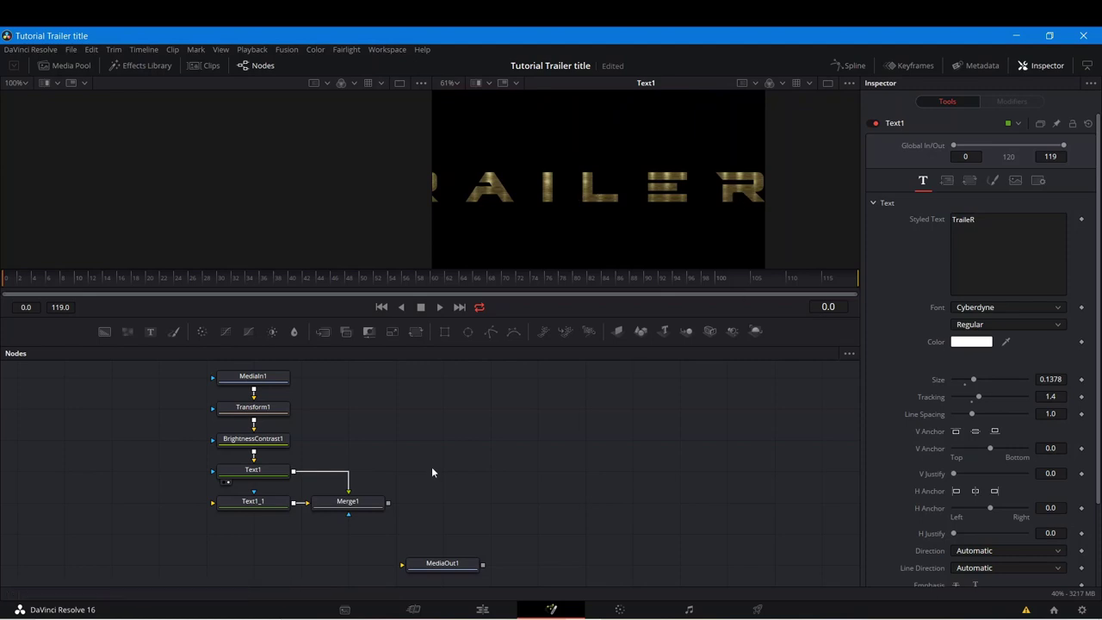
Step: Set the tracking of the Text1_1 gradient text to 1.41 and show that node in the viewer
left_click(254, 507)
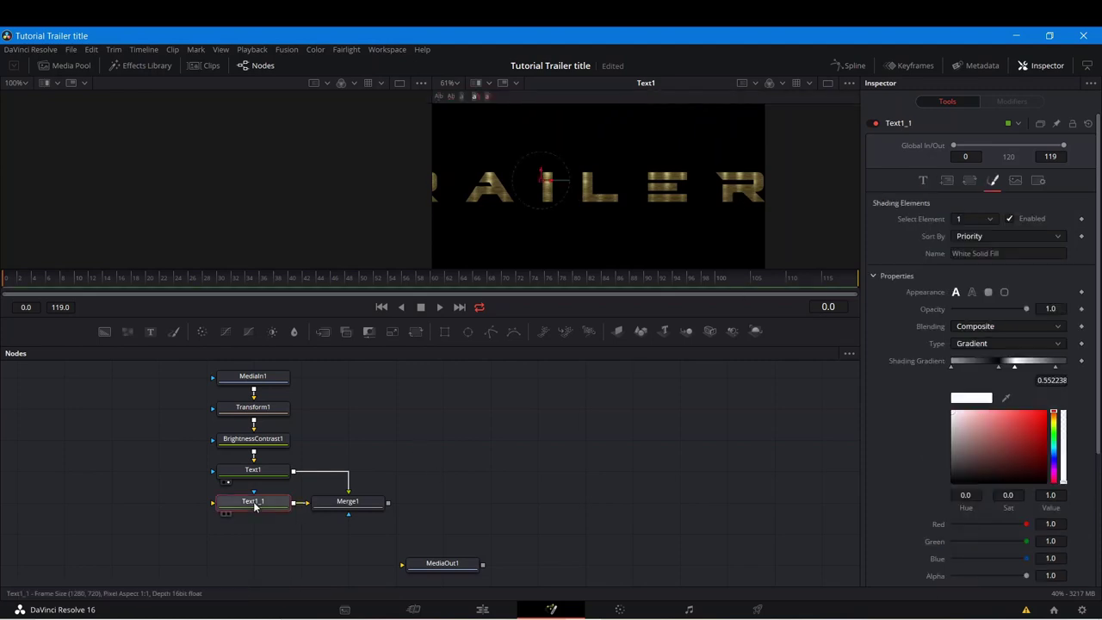
left_click(923, 180)
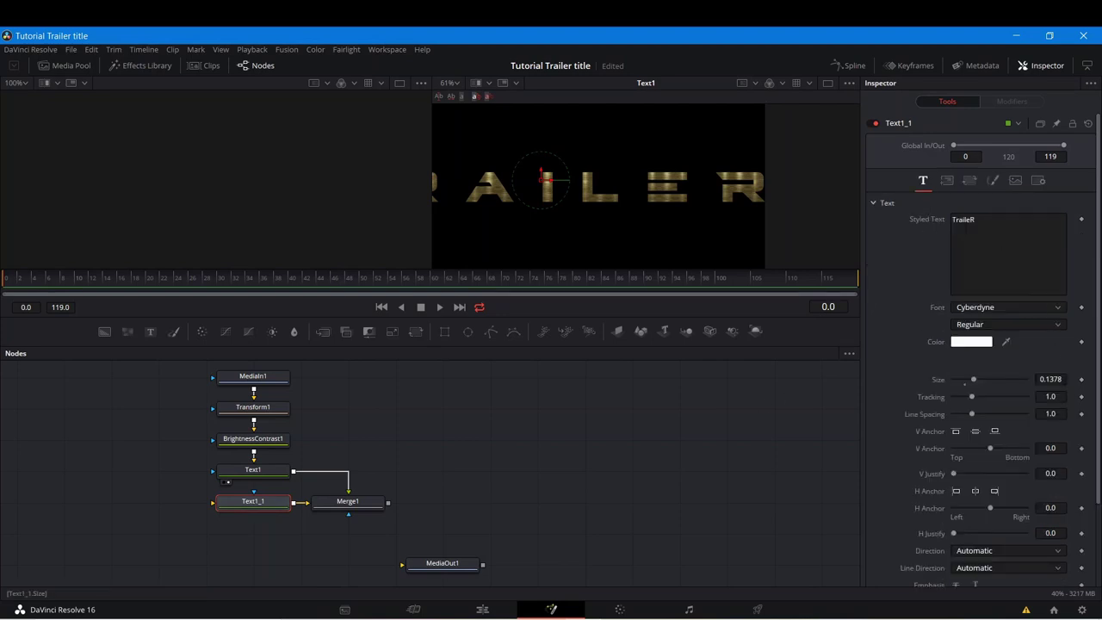
left_click(1051, 379)
left_click(1051, 397)
key("BackSpace")
type("41")
key("Return")
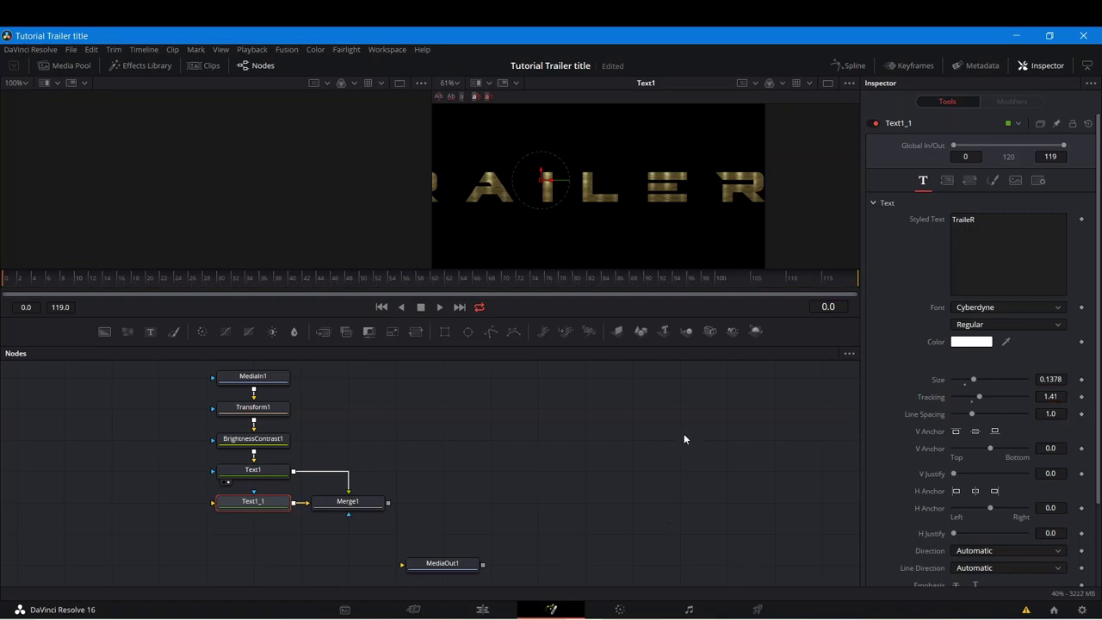
left_click(227, 513)
scroll(762, 194, "up", 5)
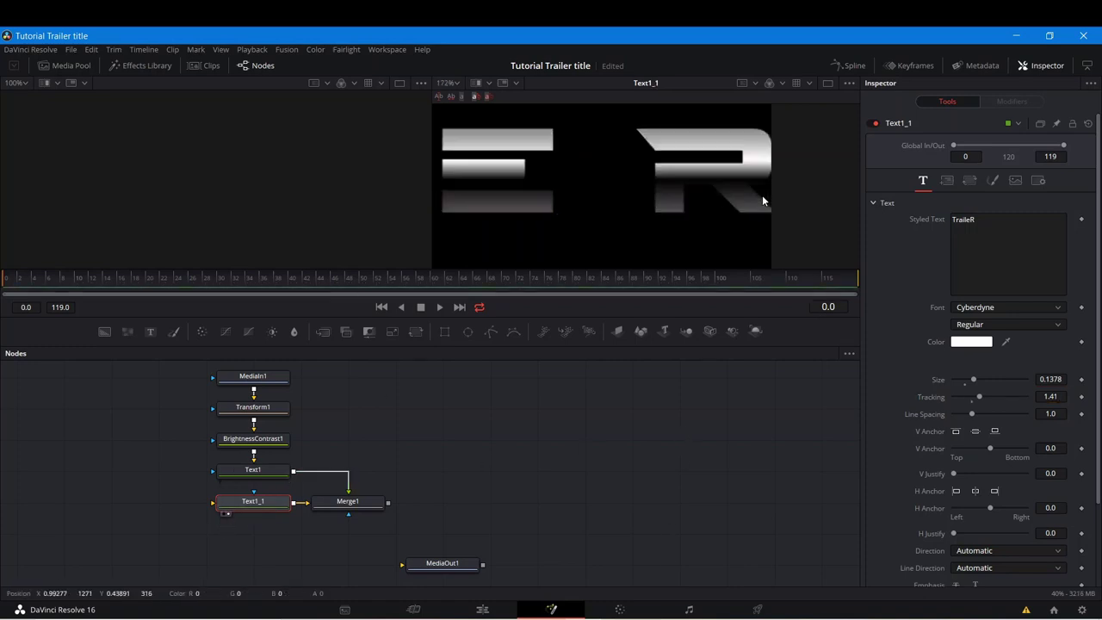
scroll(630, 186, "down", 2)
scroll(603, 196, "down", 5)
scroll(578, 208, "up", 2)
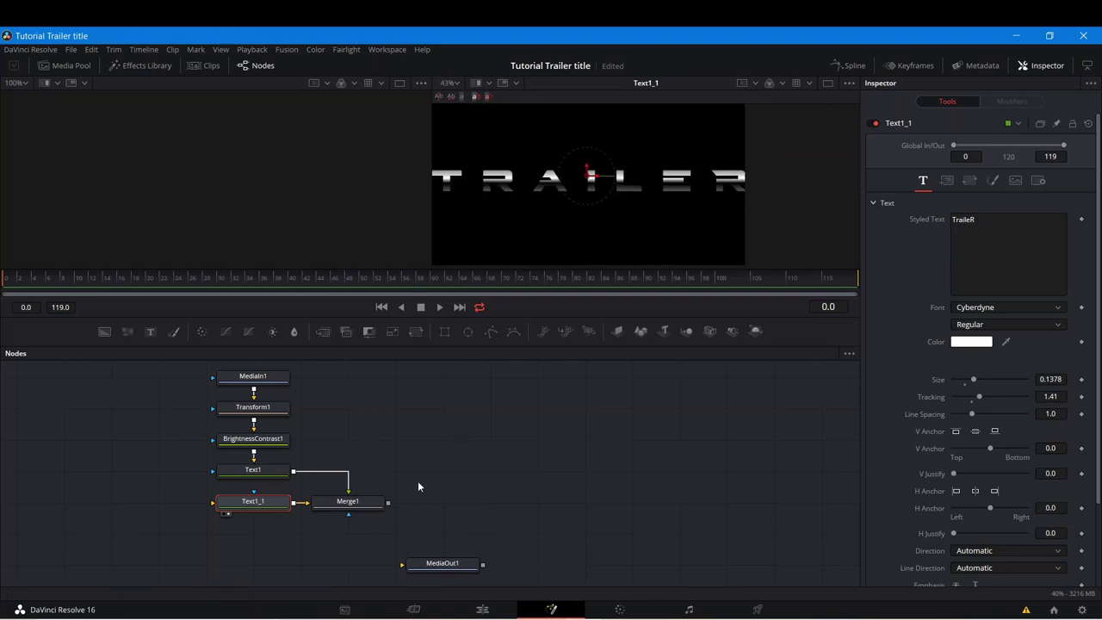
Step: Show Merge1 in the viewer, check the edges of the first and last letters, and save the project
left_click(321, 514)
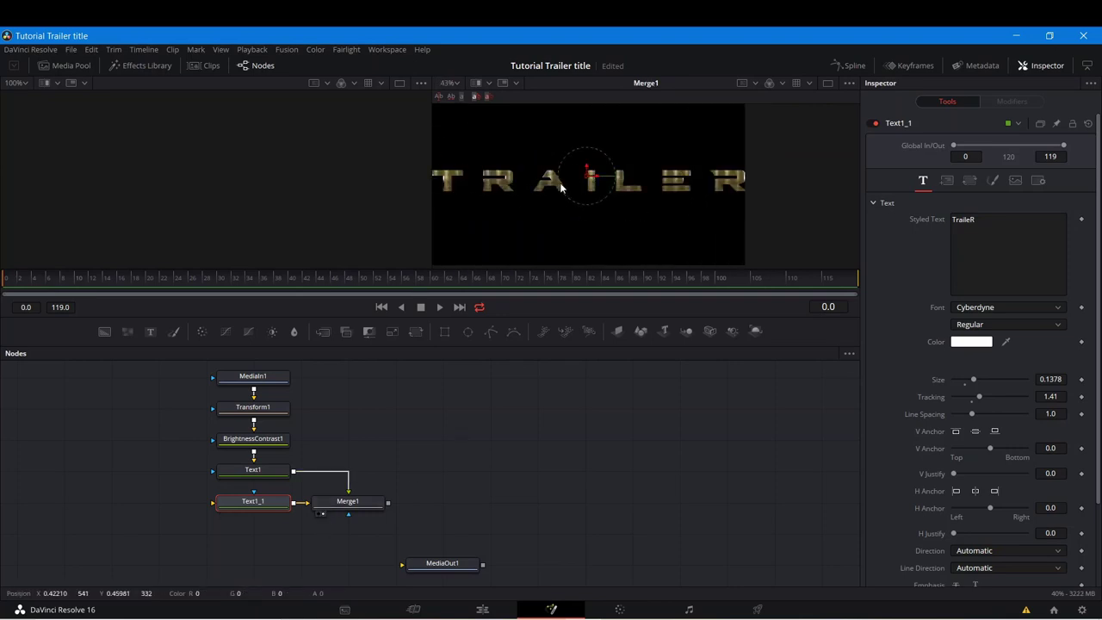
scroll(450, 188, "up", 7)
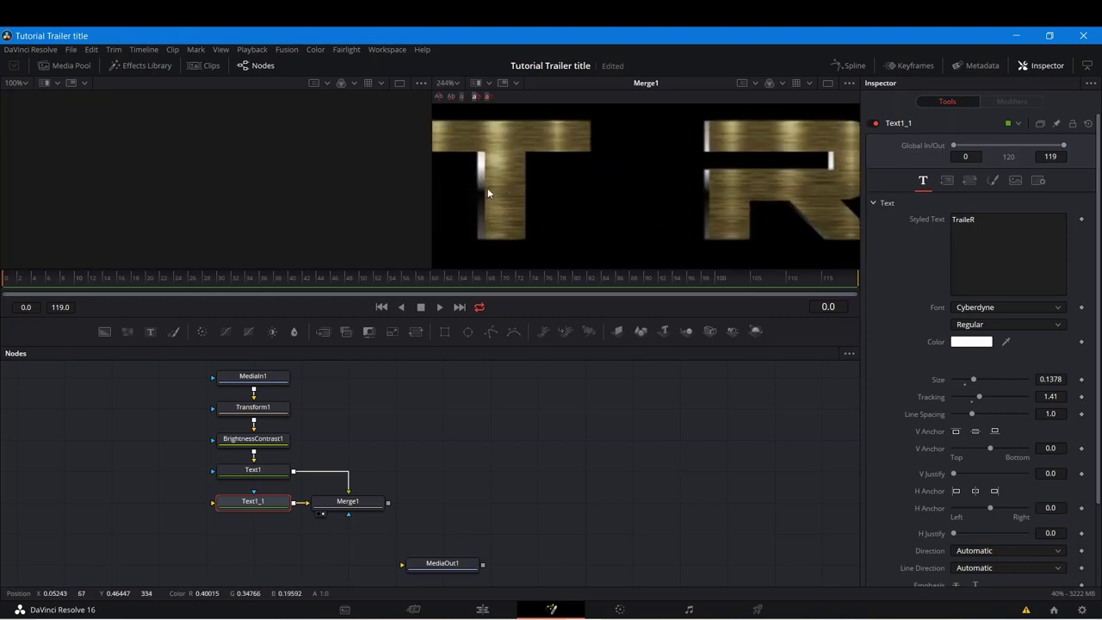
scroll(488, 188, "down", 7)
scroll(720, 213, "up", 7)
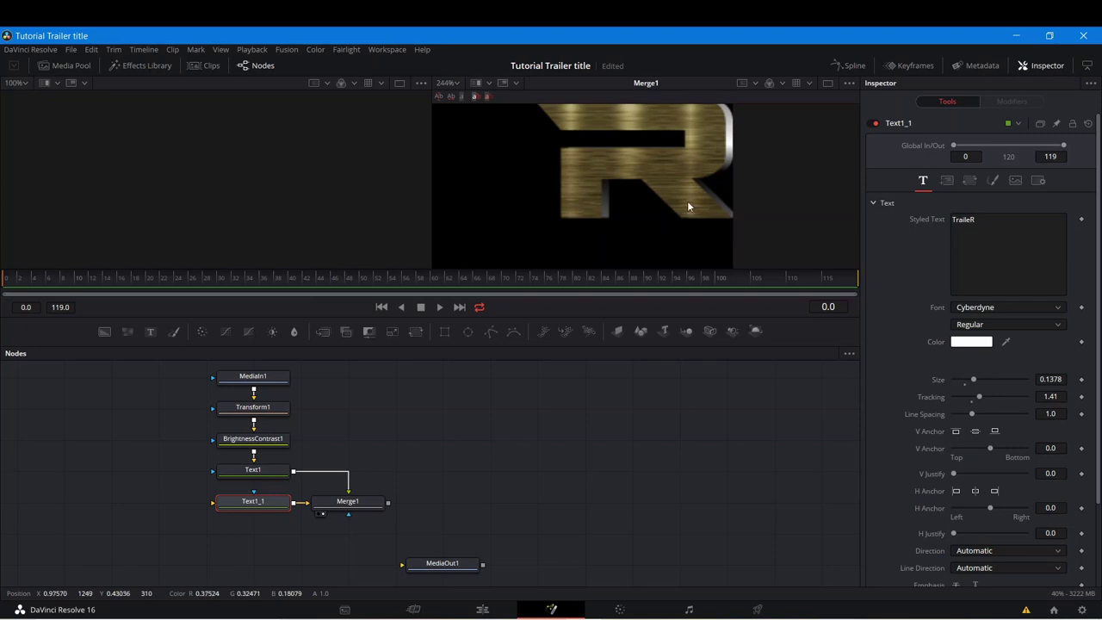
scroll(687, 200, "down", 7)
scroll(576, 188, "down", 2)
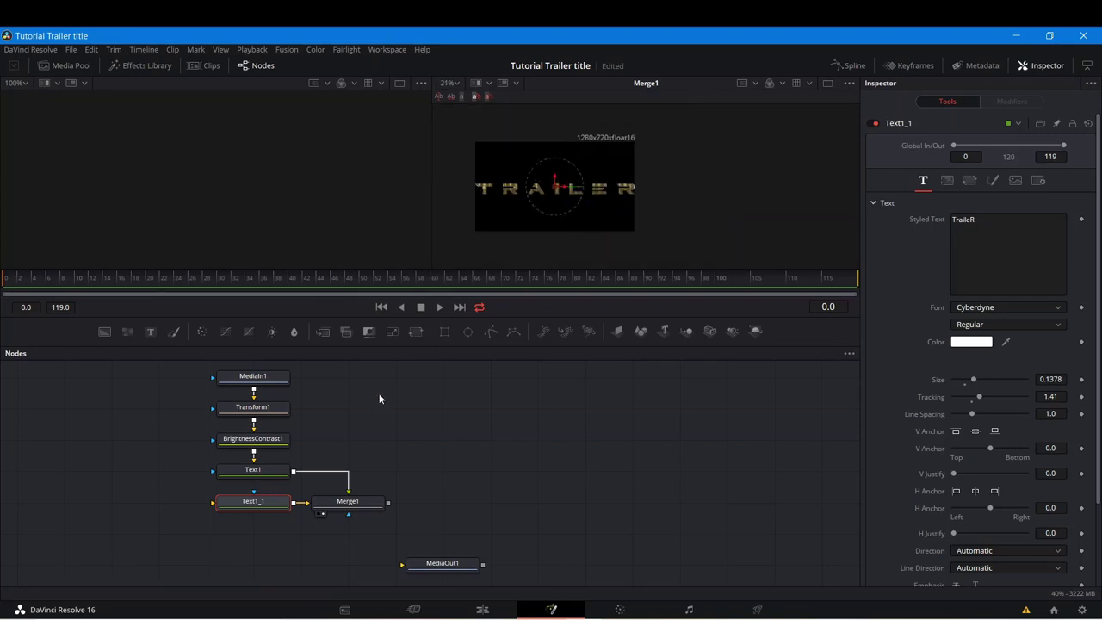
key("ctrl+s")
Step: Keyframe the tracking of Text1_1 and Text1 at frame 0
left_click_drag(417, 453, 394, 425)
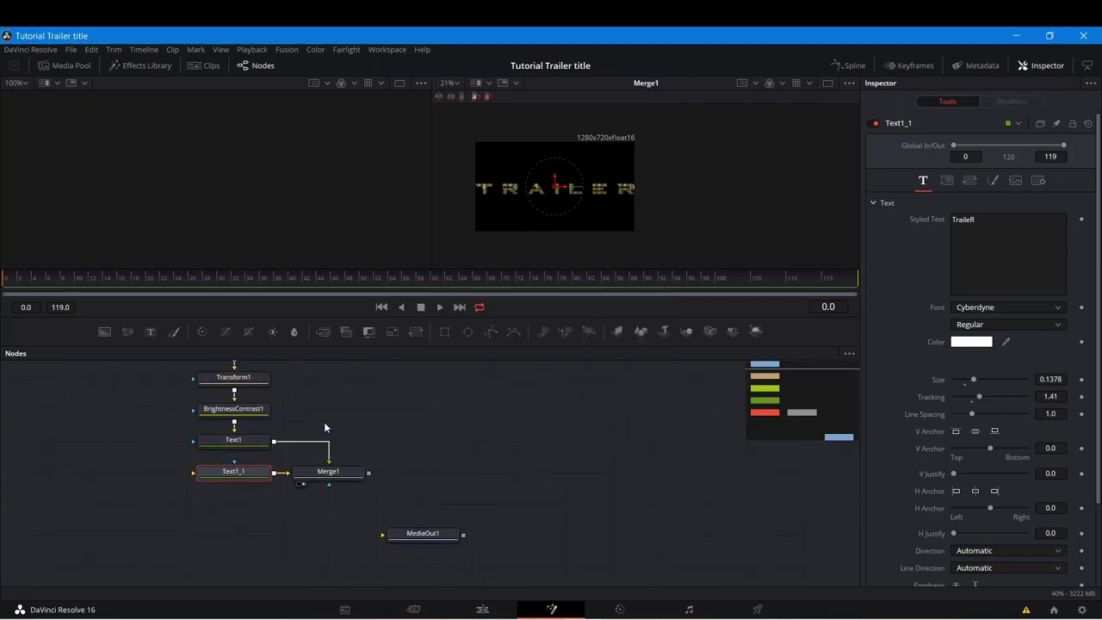
right_click(922, 394)
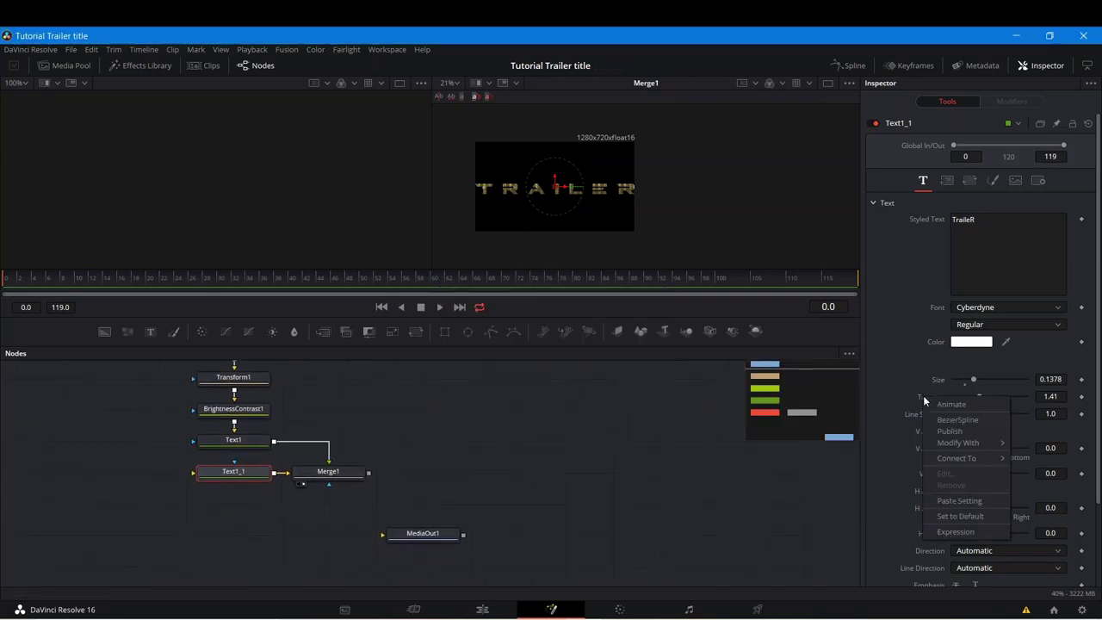
left_click(930, 400)
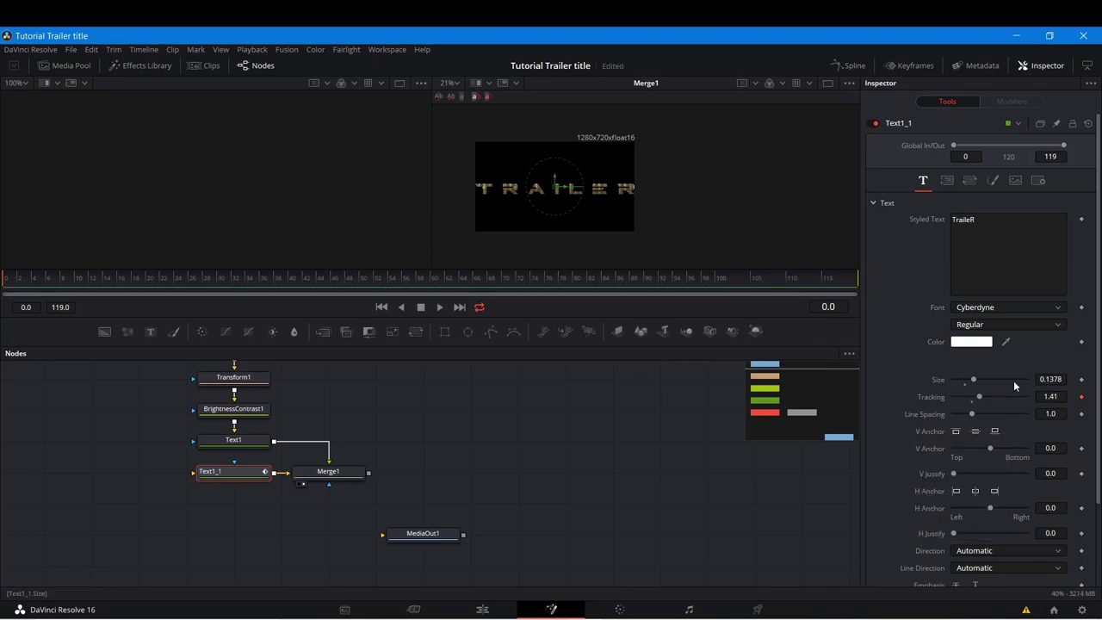
left_click(252, 446)
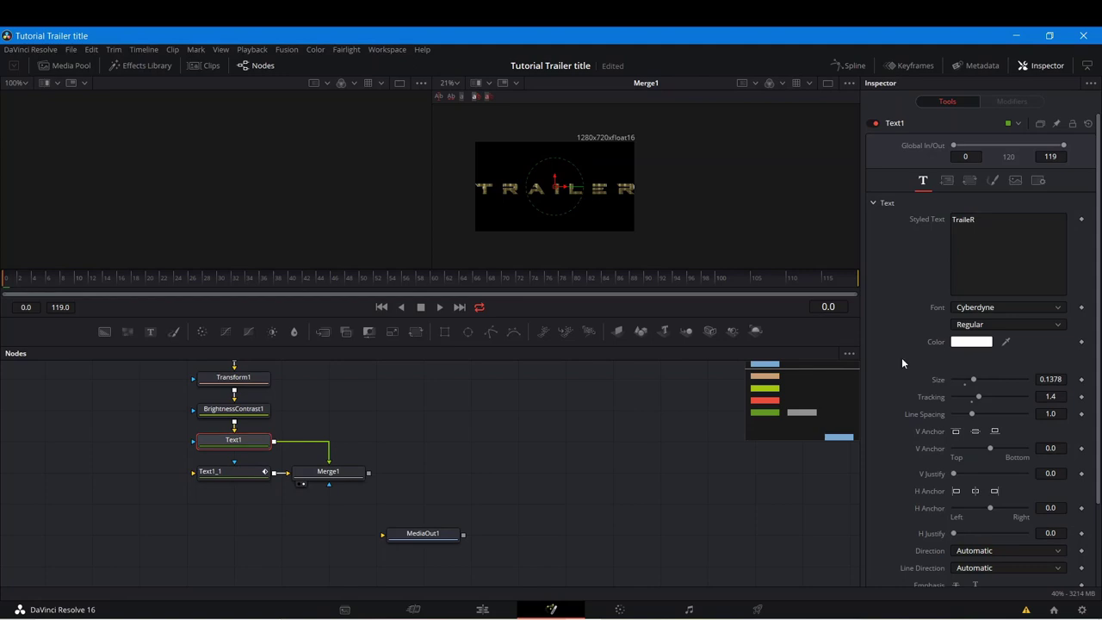
left_click(1083, 398)
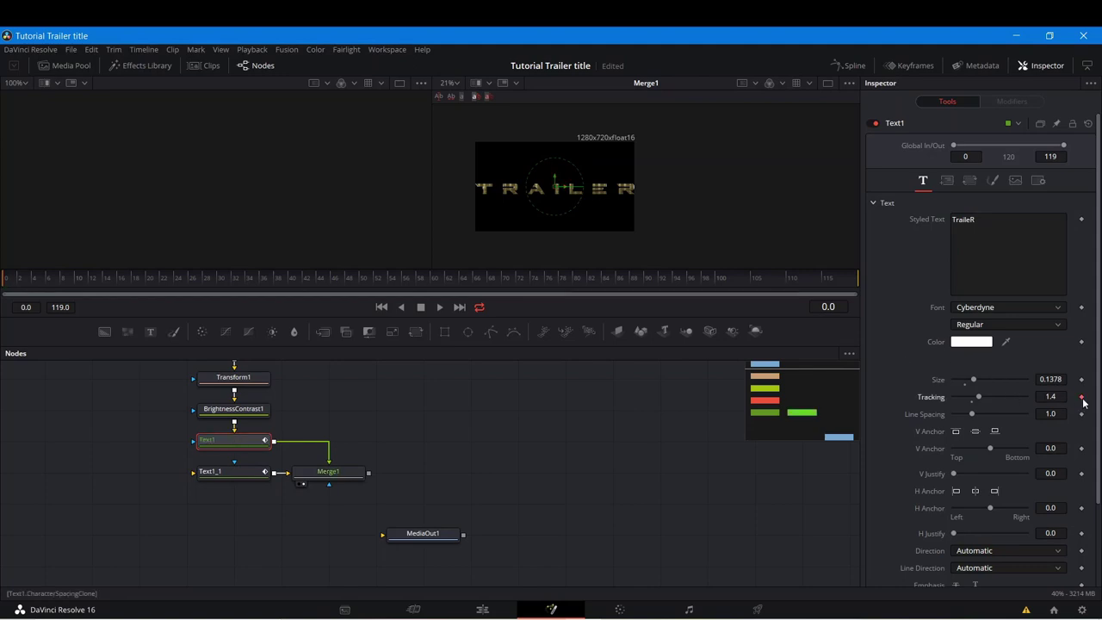
Step: At frame 80, set the tracking of both Text1 and Text1_1 to 1.0
scroll(631, 197, "up", 1)
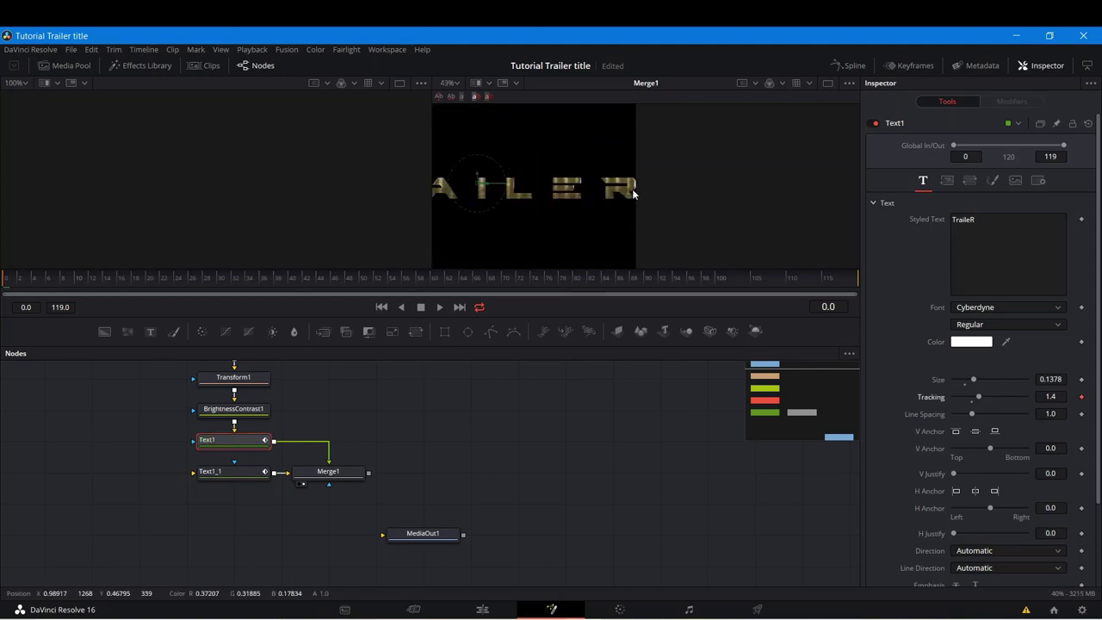
scroll(633, 194, "up", 1)
scroll(671, 214, "left", 1)
scroll(534, 209, "down", 2)
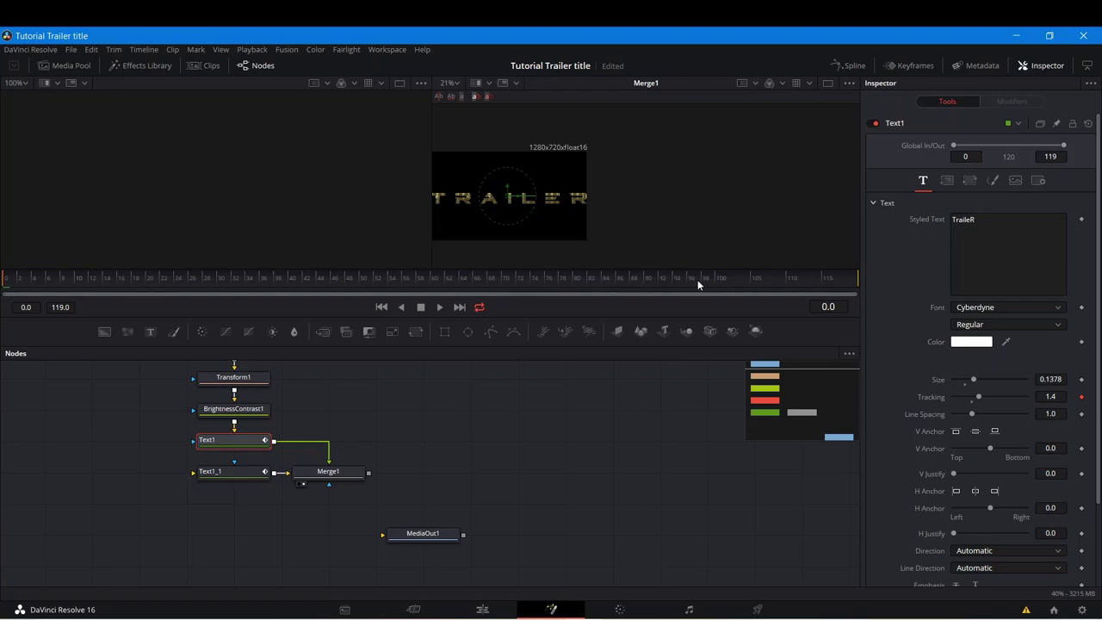
left_click(574, 282)
left_click_drag(978, 397, 972, 397)
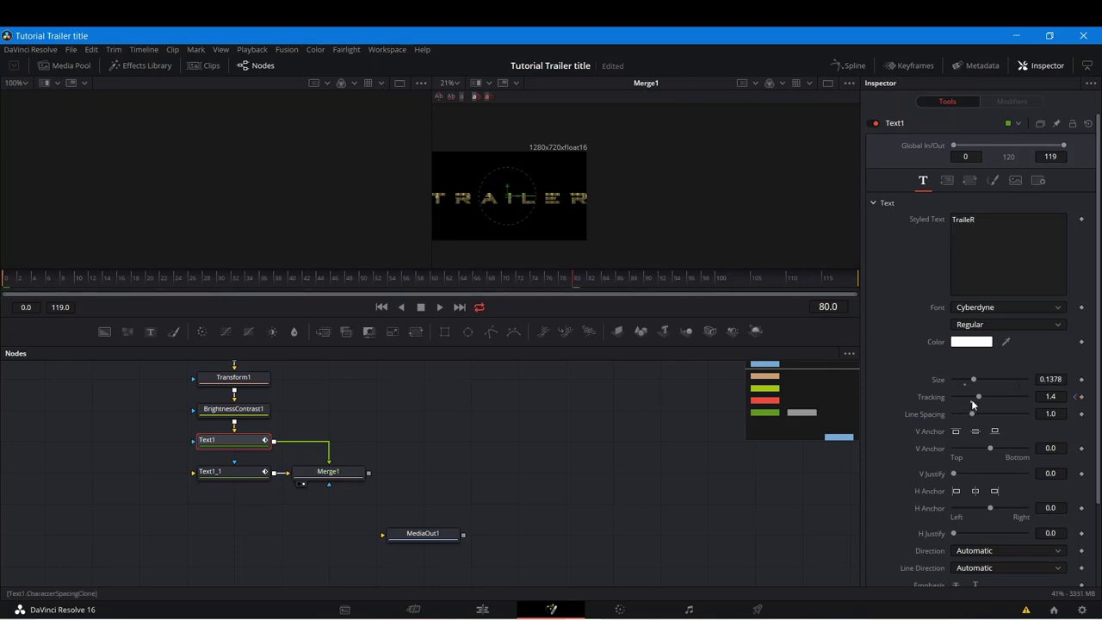
left_click(247, 475)
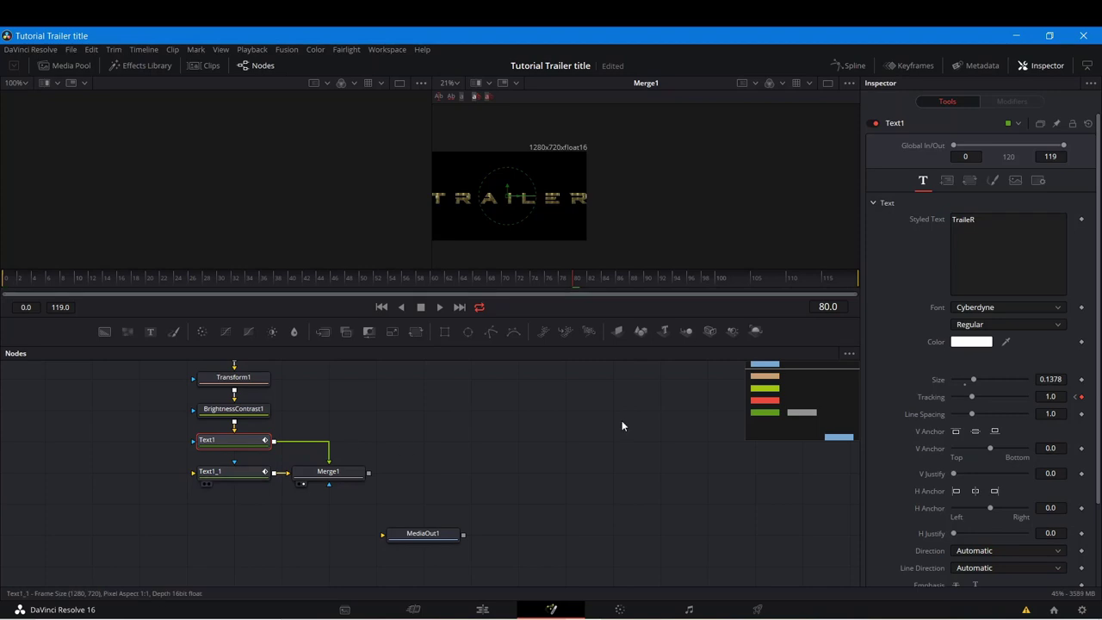
left_click(970, 401)
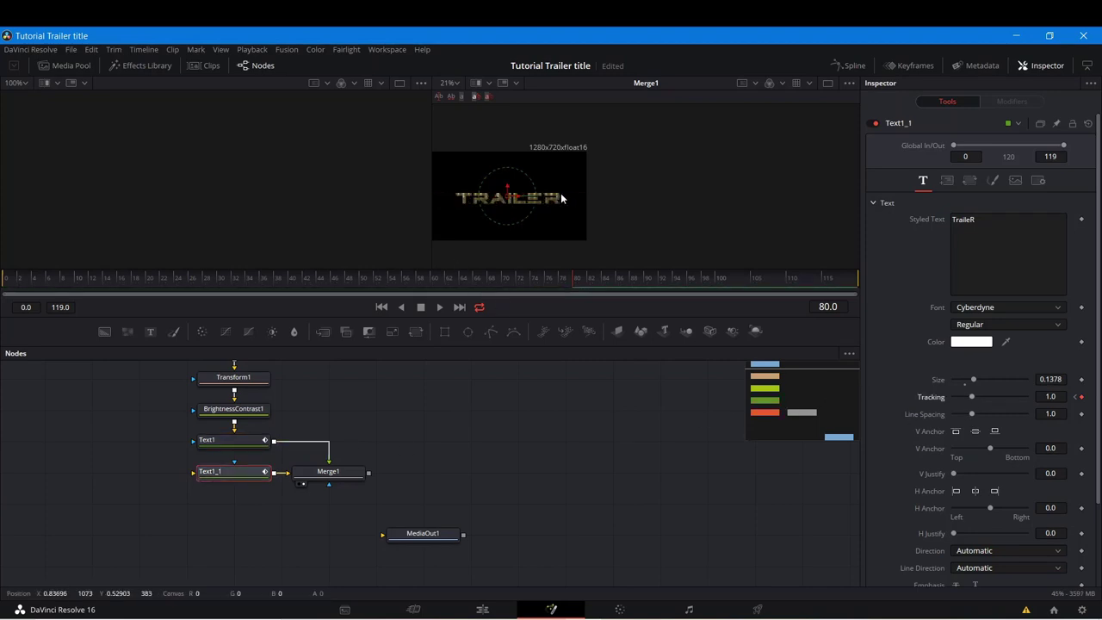
Step: Set the tracking of Text1_1 to 1.1 at frame 80
scroll(559, 192, "up", 4)
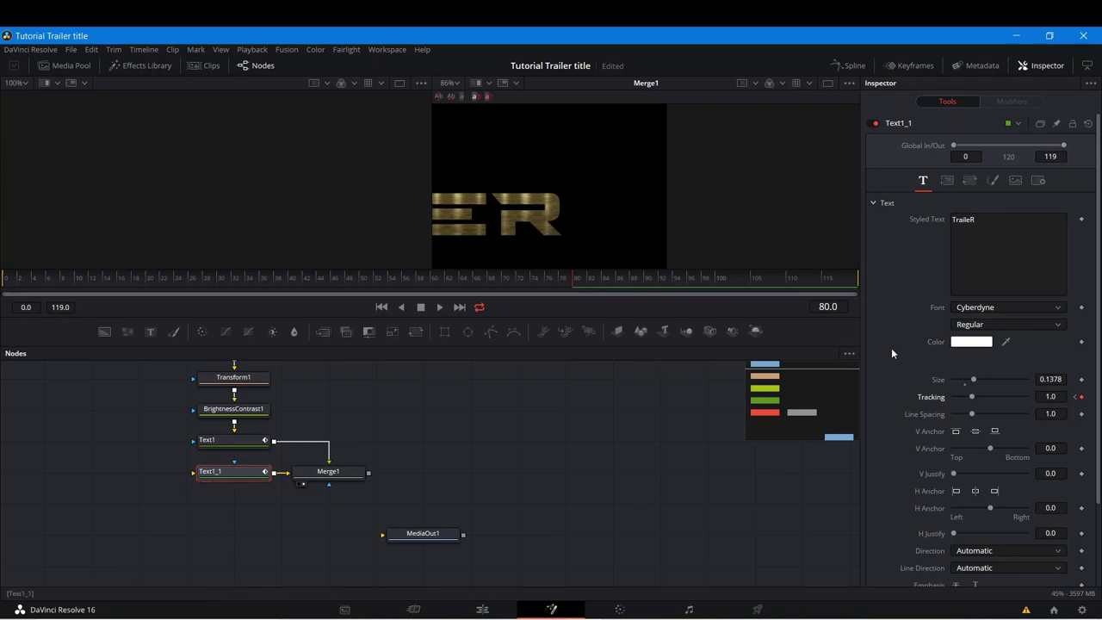
left_click(1051, 397)
key("BackSpace")
key("BackSpace")
type(".1")
key("Return")
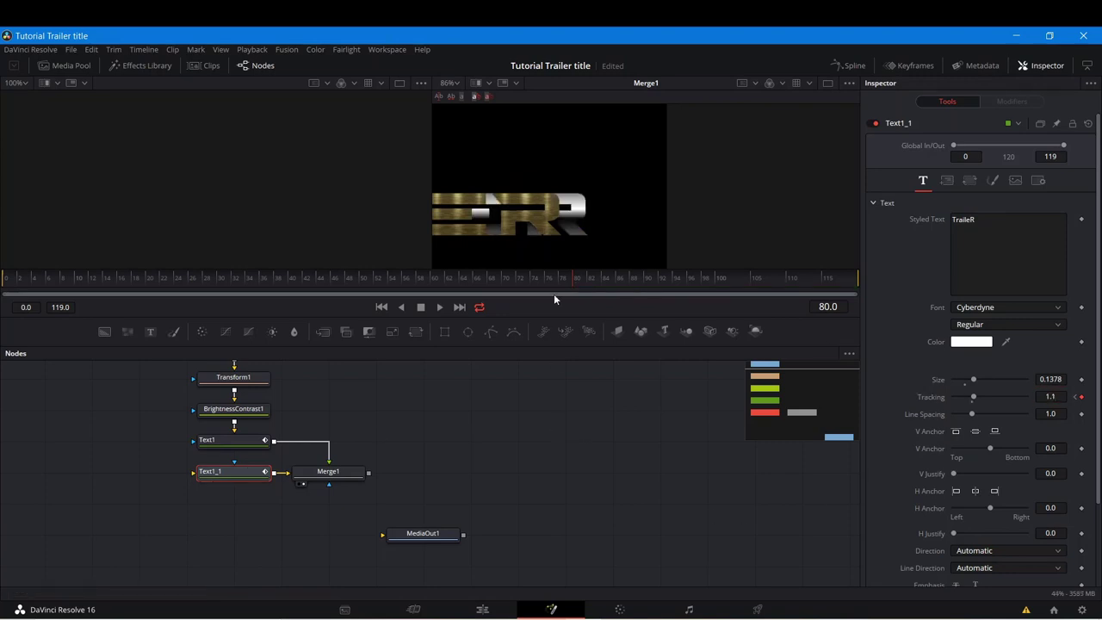
Step: Set the tracking of Text1_1 to 1.01 at frame 80 and check the last letter's edge
left_click(1051, 397)
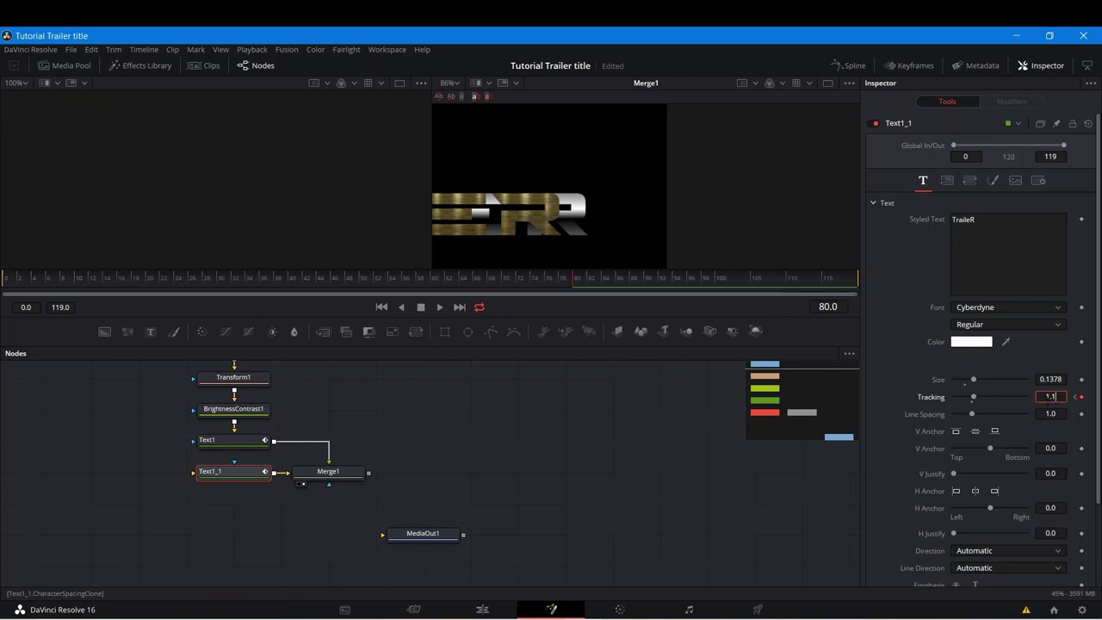
key("BackSpace")
type("01")
key("Return")
scroll(557, 210, "down", 3)
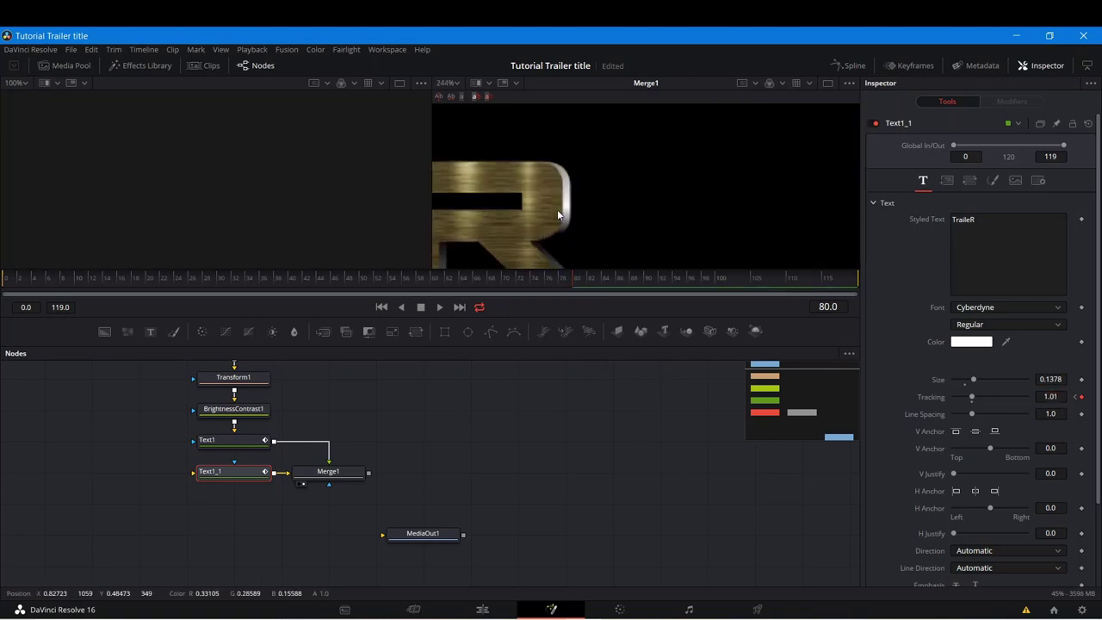
scroll(686, 216, "up", 3)
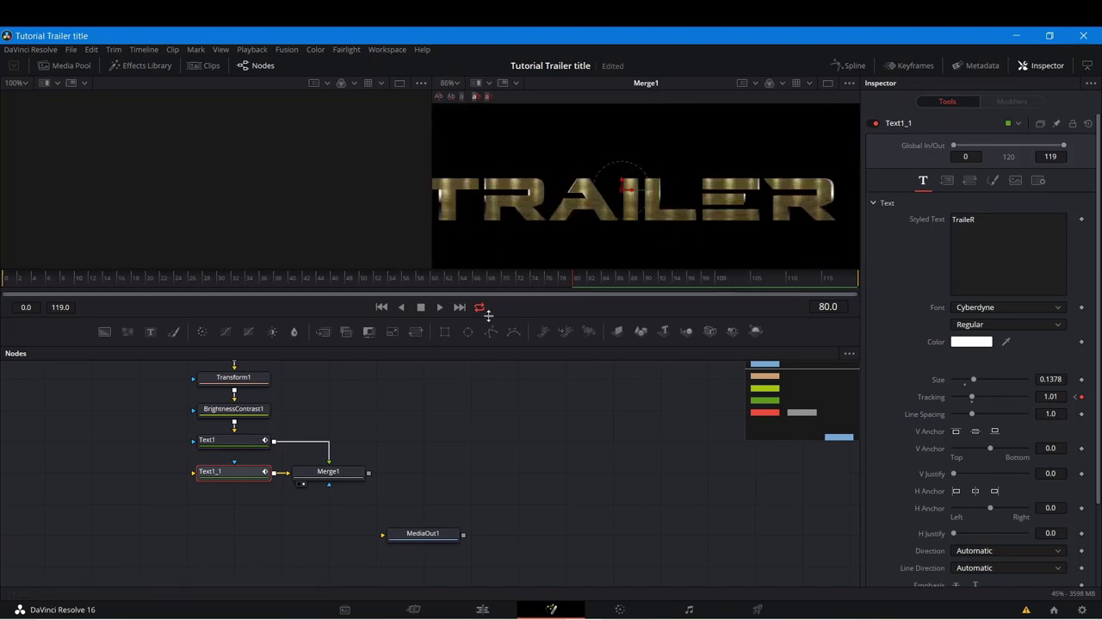
Step: Play the tracking animation from frame 0 and examine the merged title's letters
left_click(19, 284)
left_click(3, 287)
key("space")
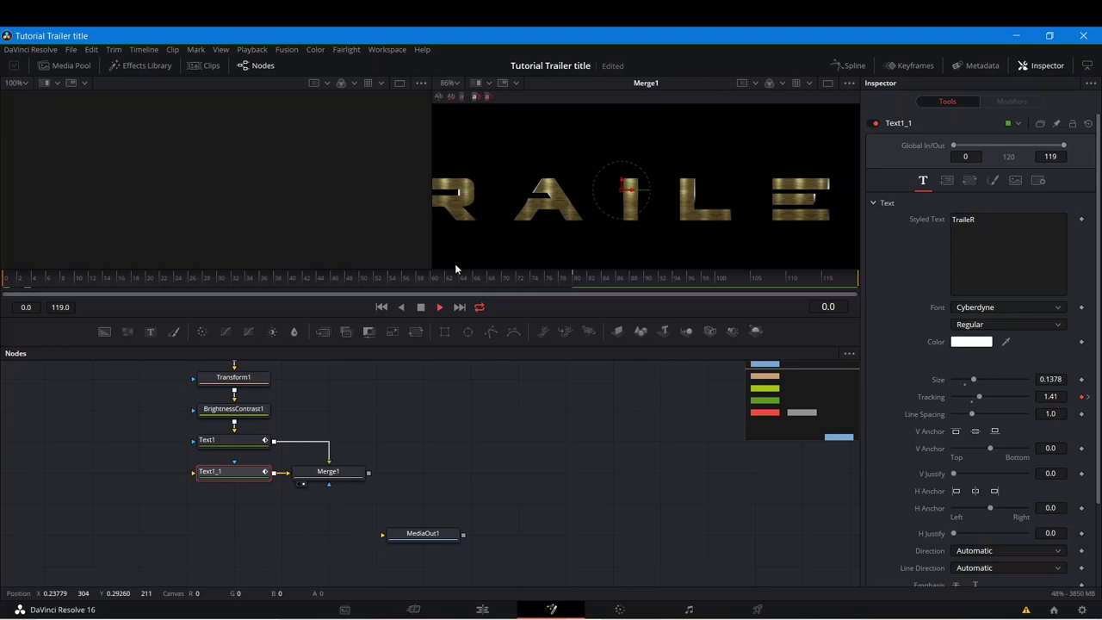
scroll(650, 210, "down", 2)
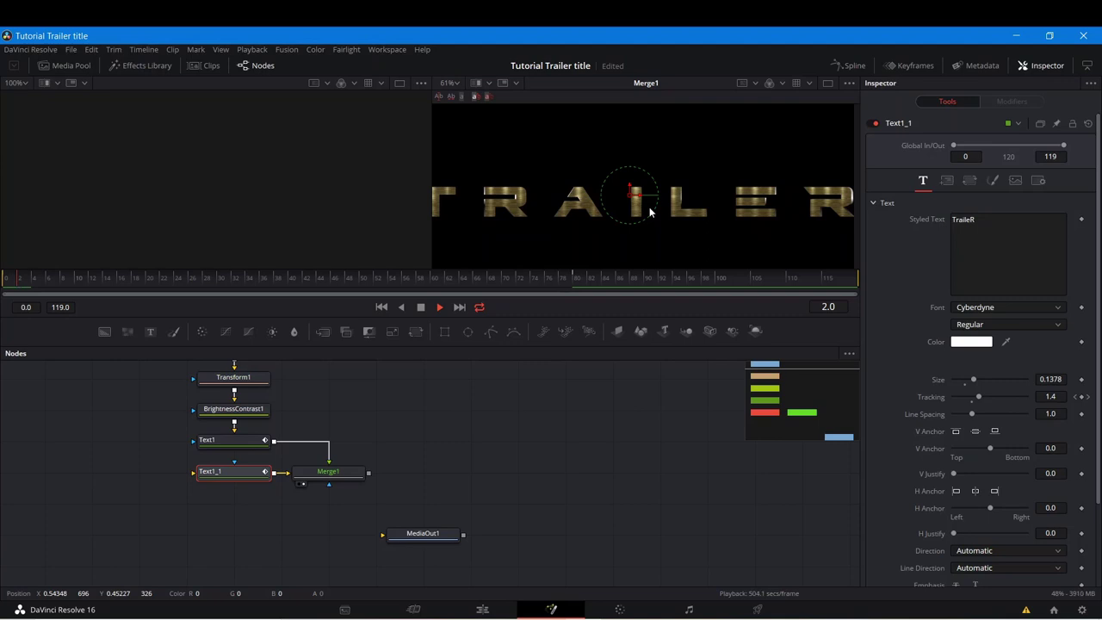
scroll(650, 212, "down", 2)
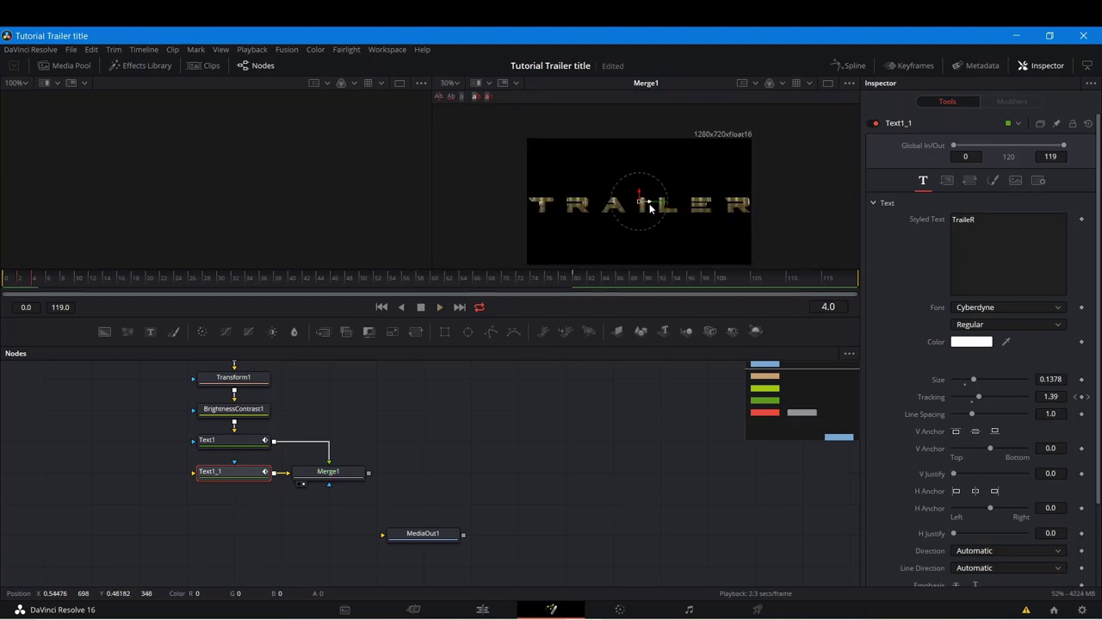
scroll(650, 210, "up", 2)
scroll(650, 207, "up", 2)
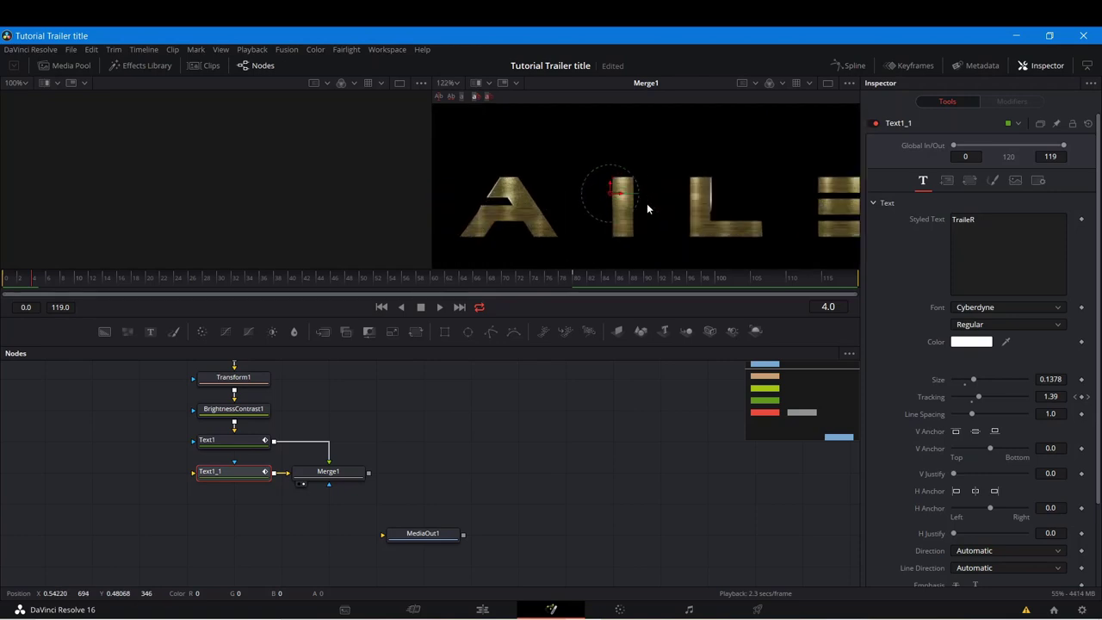
Step: Move the MediaOut1 node beside Merge1 and add a new Text+ node beneath Text1_1
scroll(431, 450, "down", 3)
left_click_drag(465, 443, 470, 391)
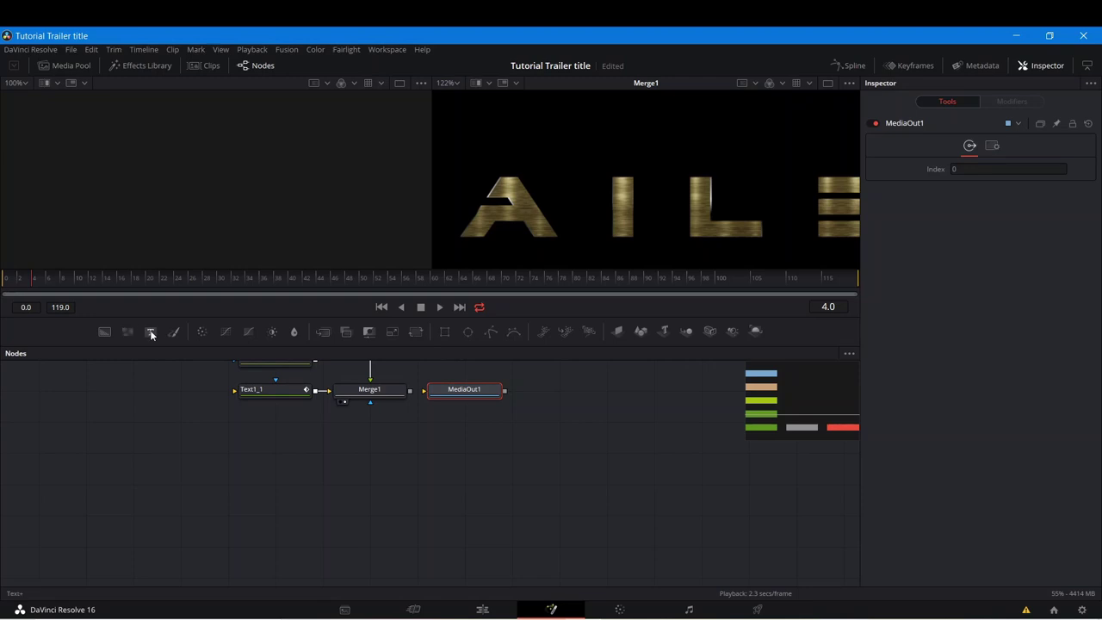
left_click_drag(150, 331, 290, 436)
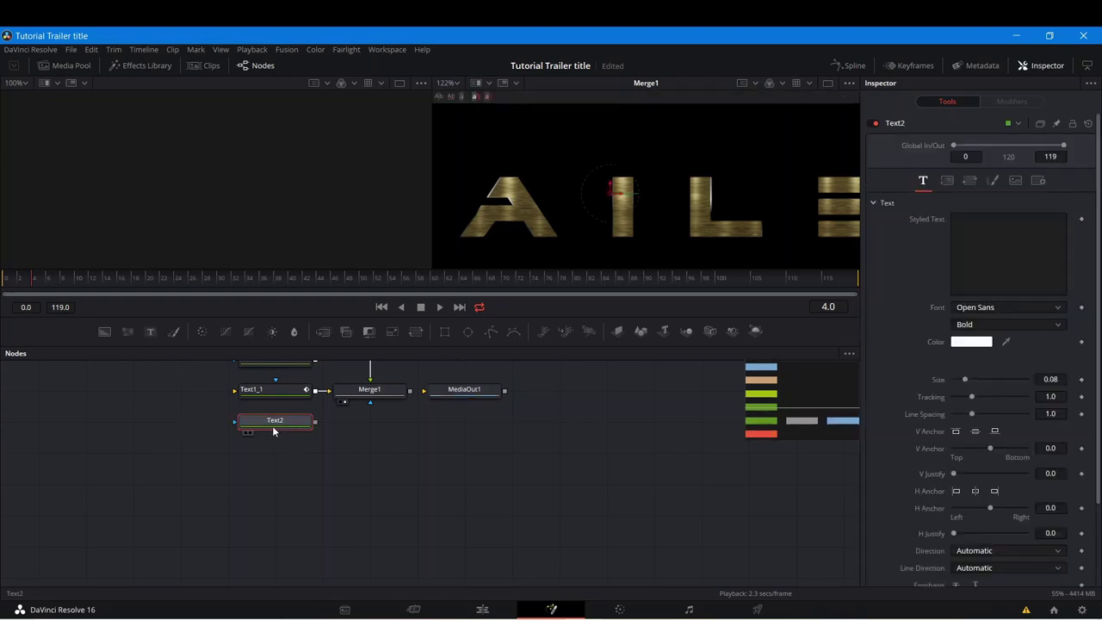
Step: Enter "Cinematic" as the text of Text2 and show that node in the empty viewer
left_click(974, 223)
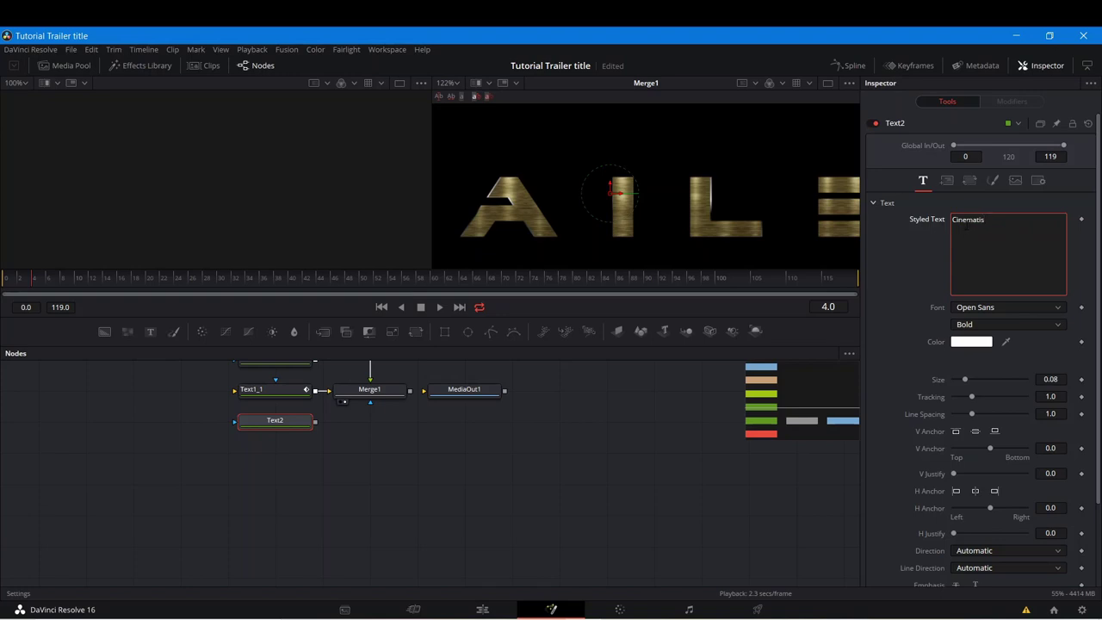
left_click(246, 432)
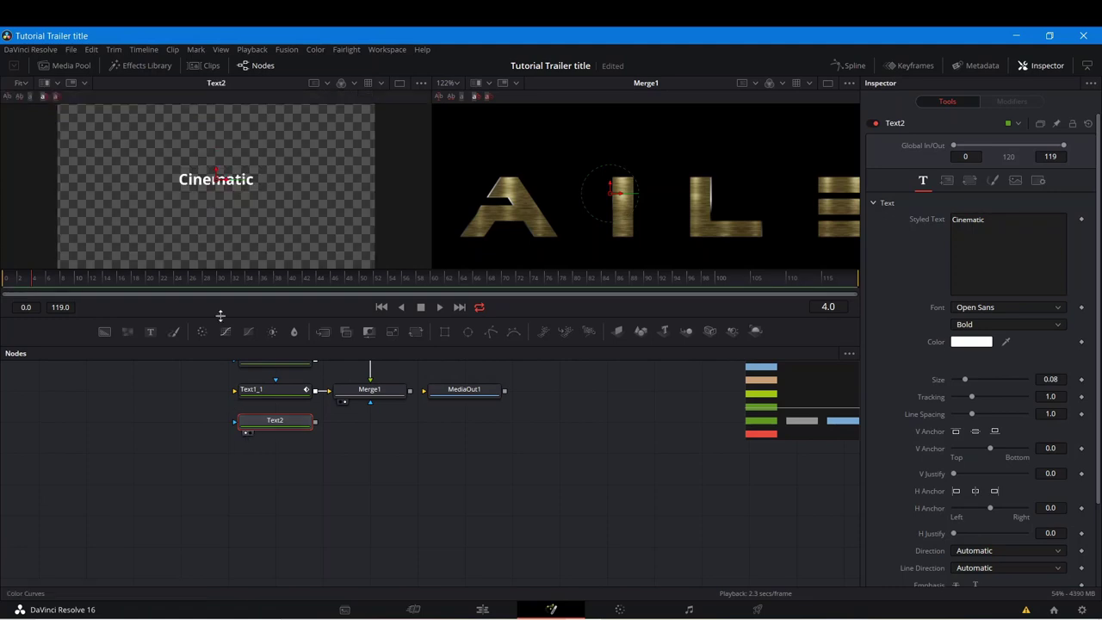
scroll(216, 175, "up", 1)
scroll(216, 177, "down", 2)
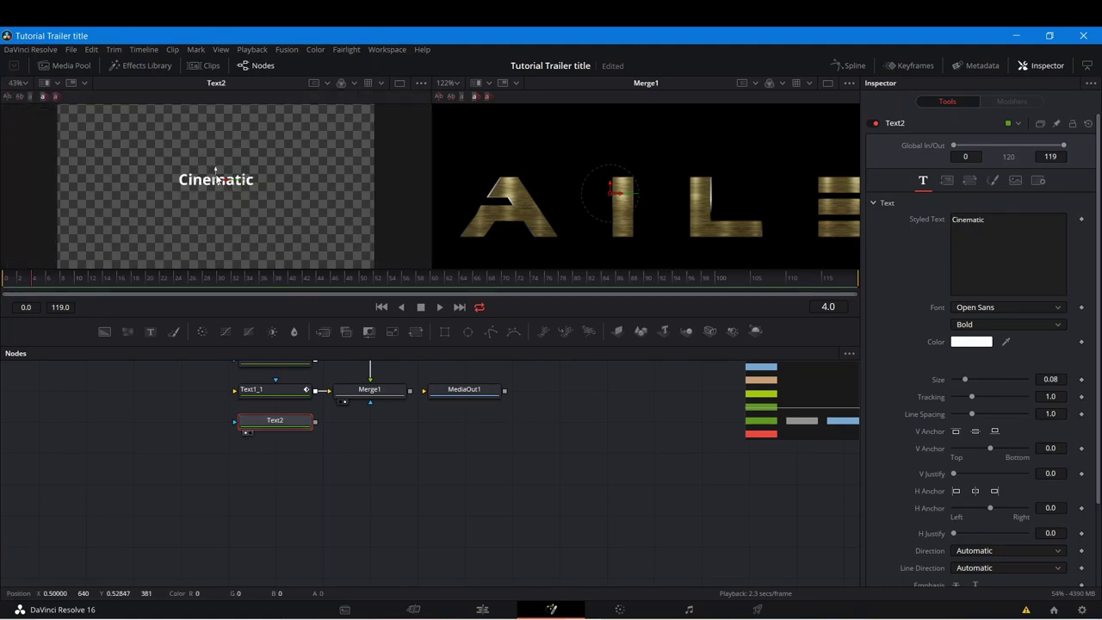
Step: Set the font of the "Cinematic" text to BankGothic and inspect its lettering
left_click(960, 309)
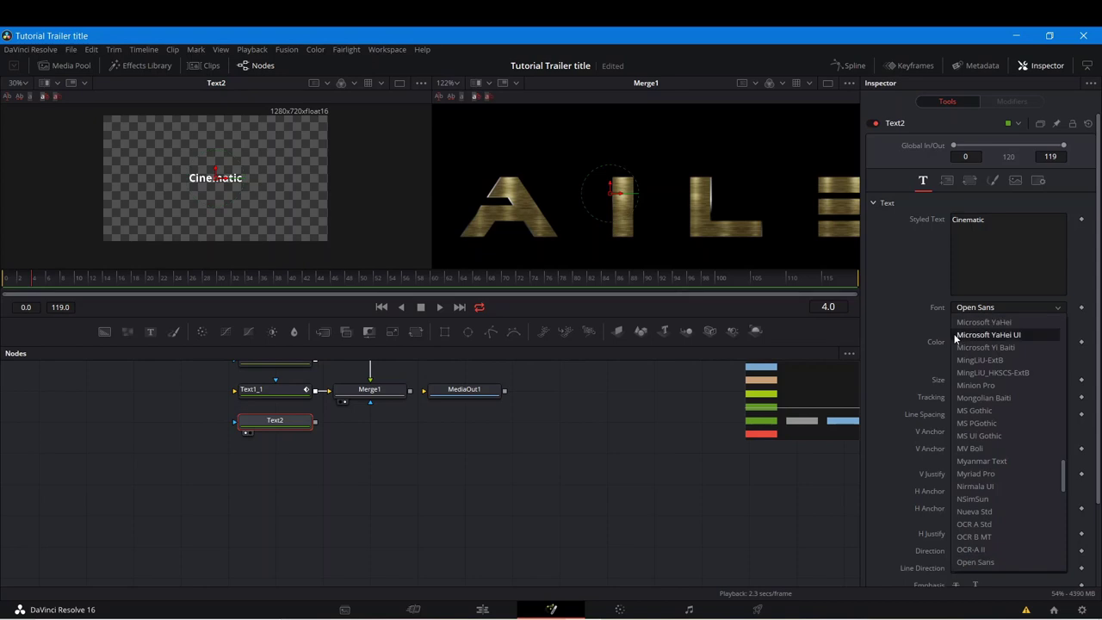
scroll(961, 339, "up", 10)
left_click(971, 335)
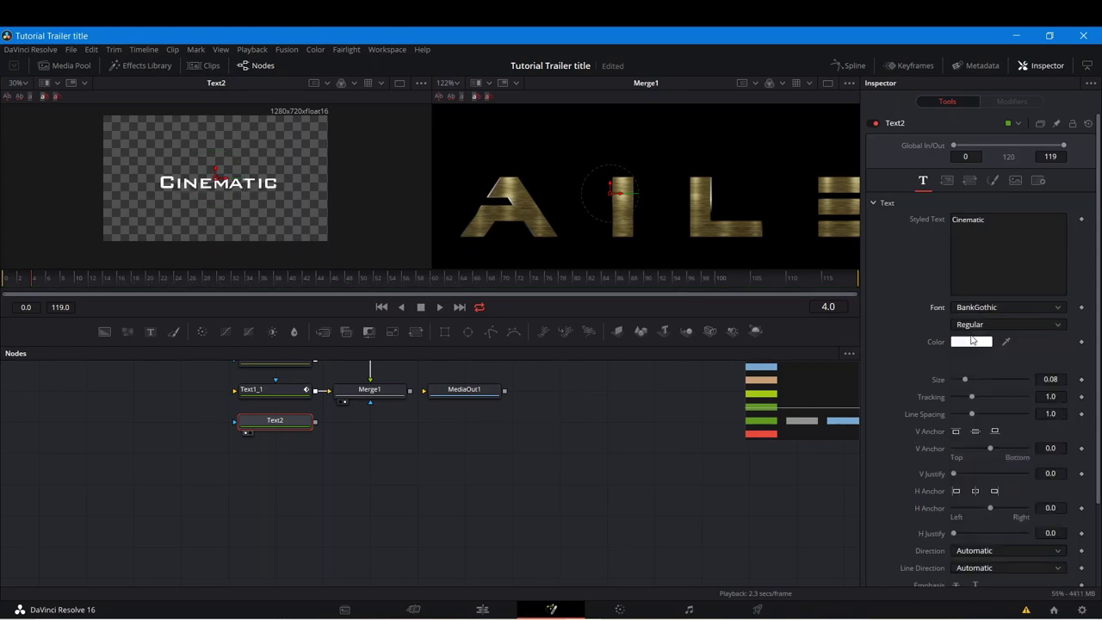
scroll(188, 191, "up", 2)
scroll(187, 191, "up", 1)
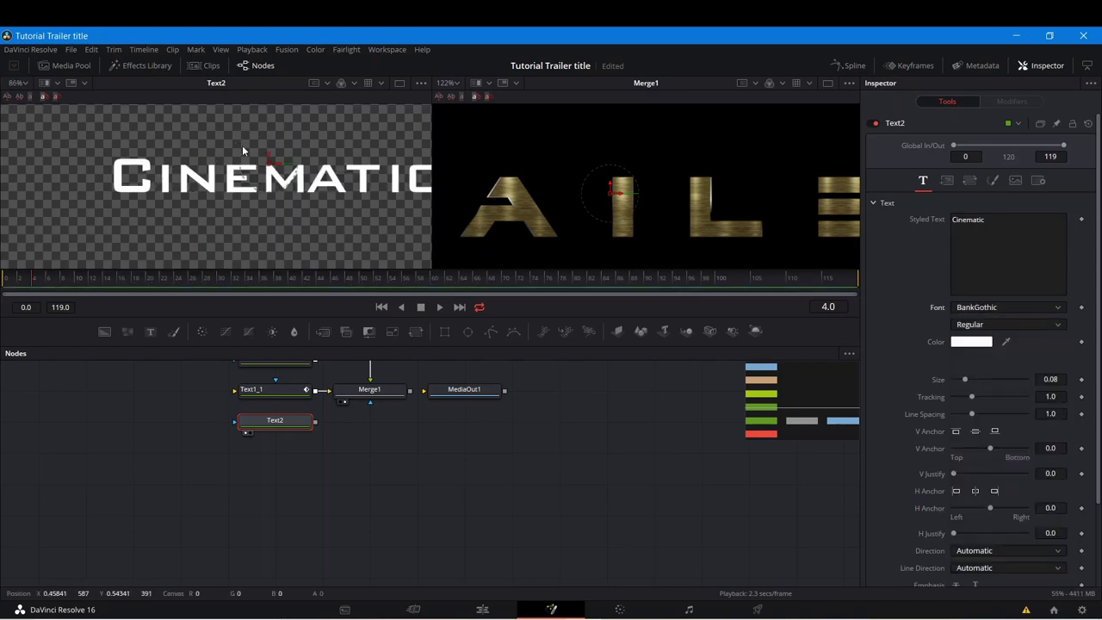
Step: Set the font of the "Cinematic" text to ASTERA
left_click(956, 306)
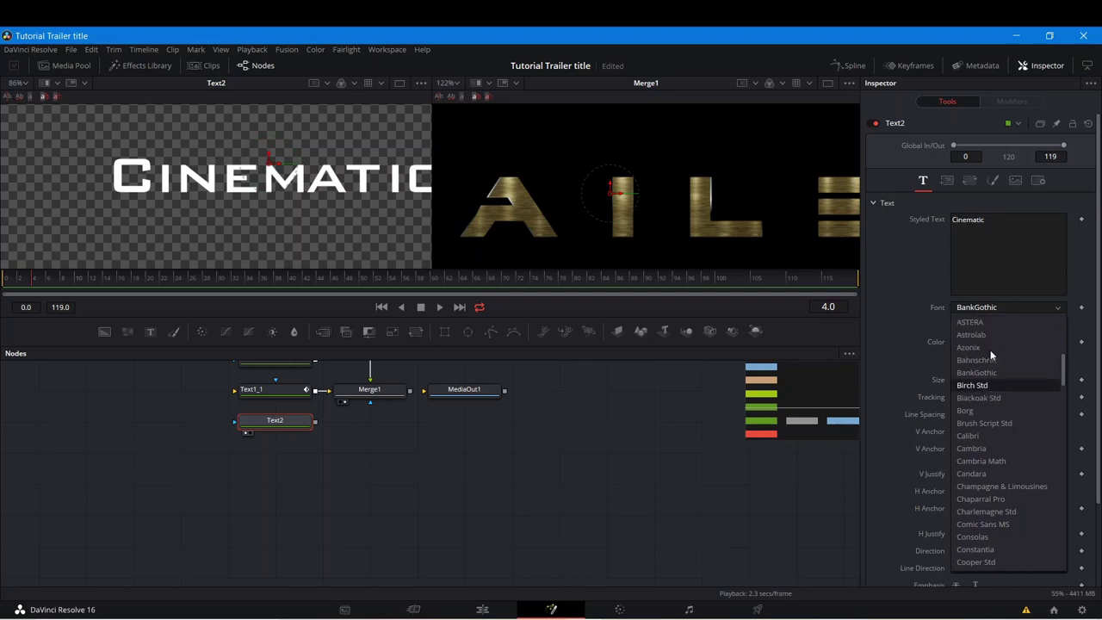
scroll(982, 336, "up", 2)
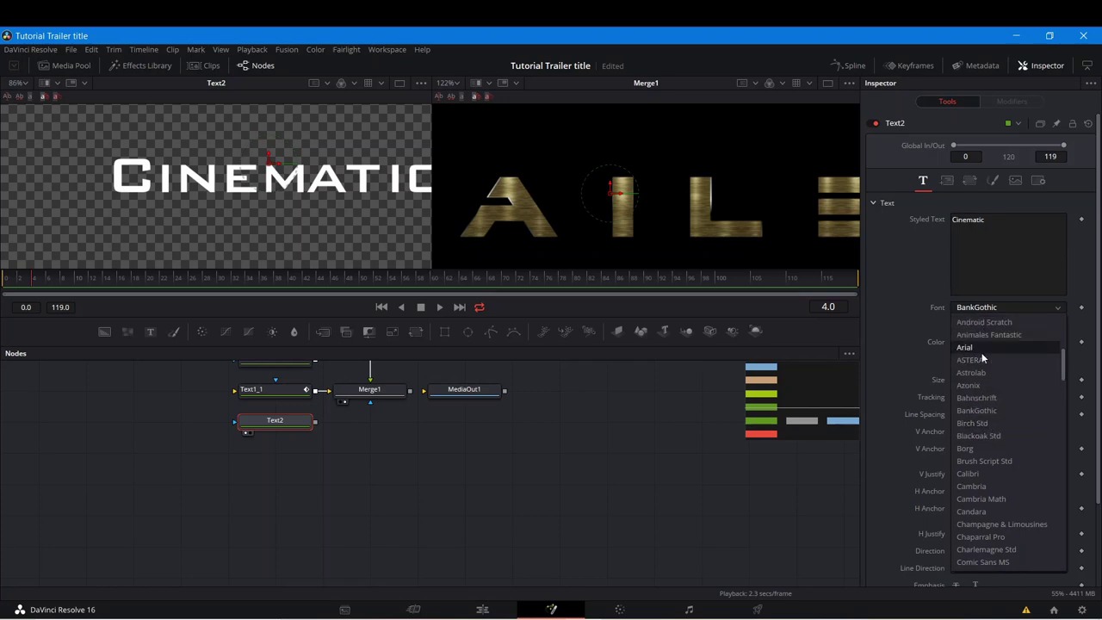
left_click(982, 360)
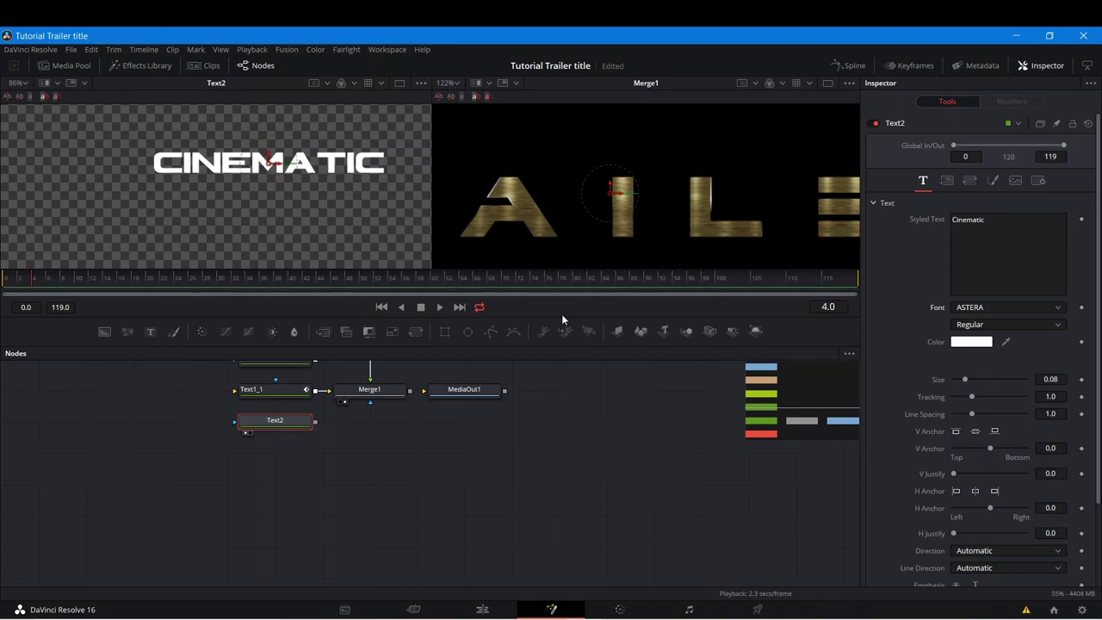
left_click(980, 307)
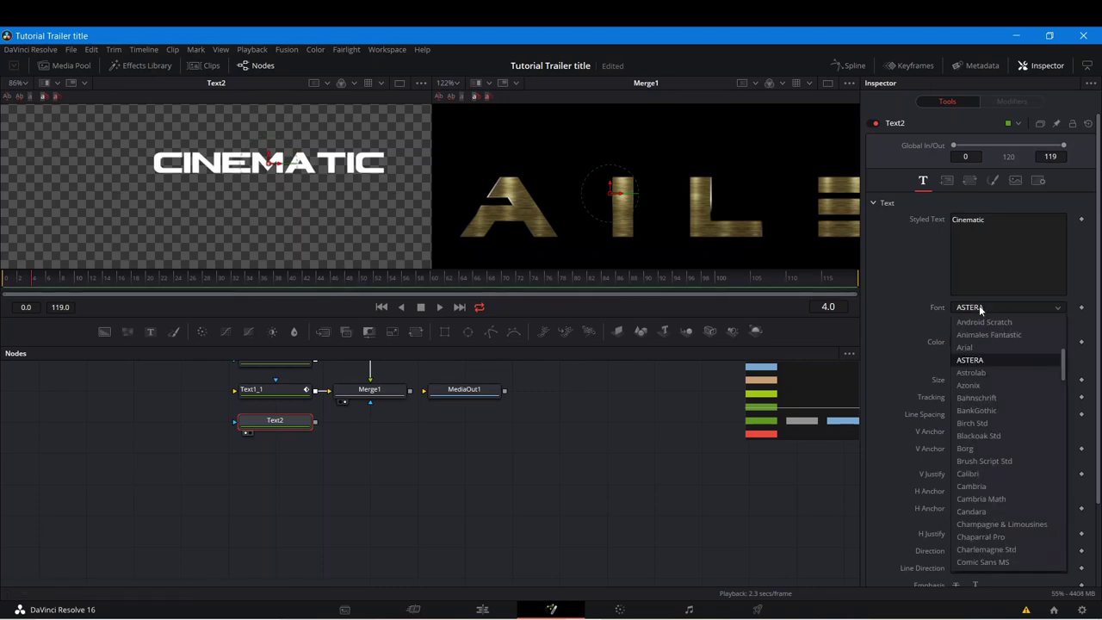
left_click(946, 323)
left_click(380, 421)
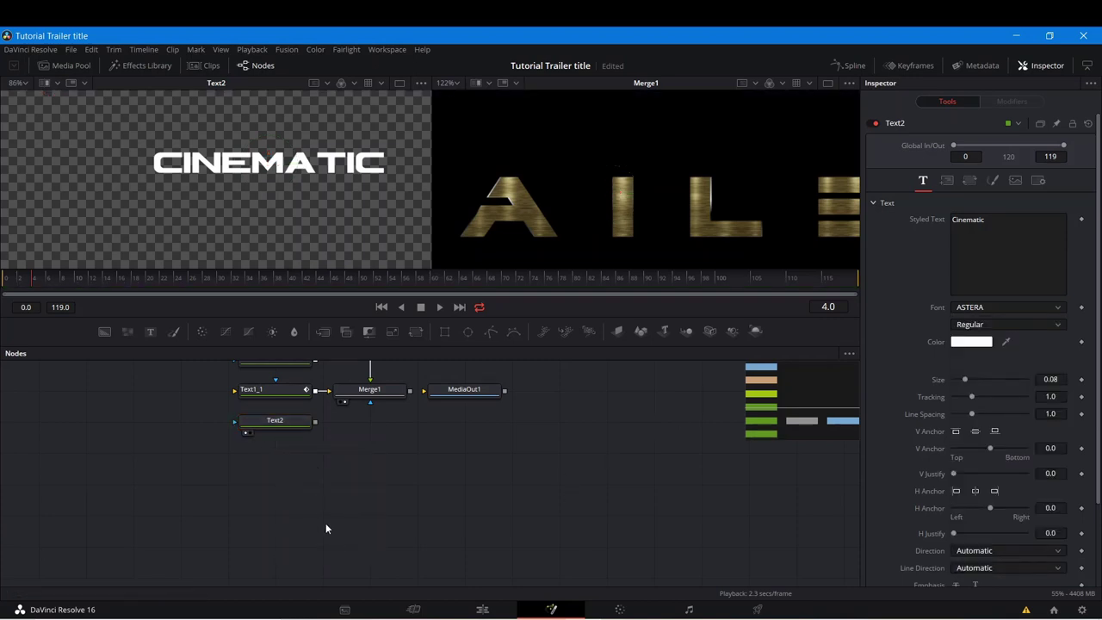
Step: Copy the MediaIn1, Transform1 and BrightnessContrast1 nodes and paste the chain into the empty area beside Text2
scroll(326, 526, "up", 3)
scroll(232, 435, "up", 2)
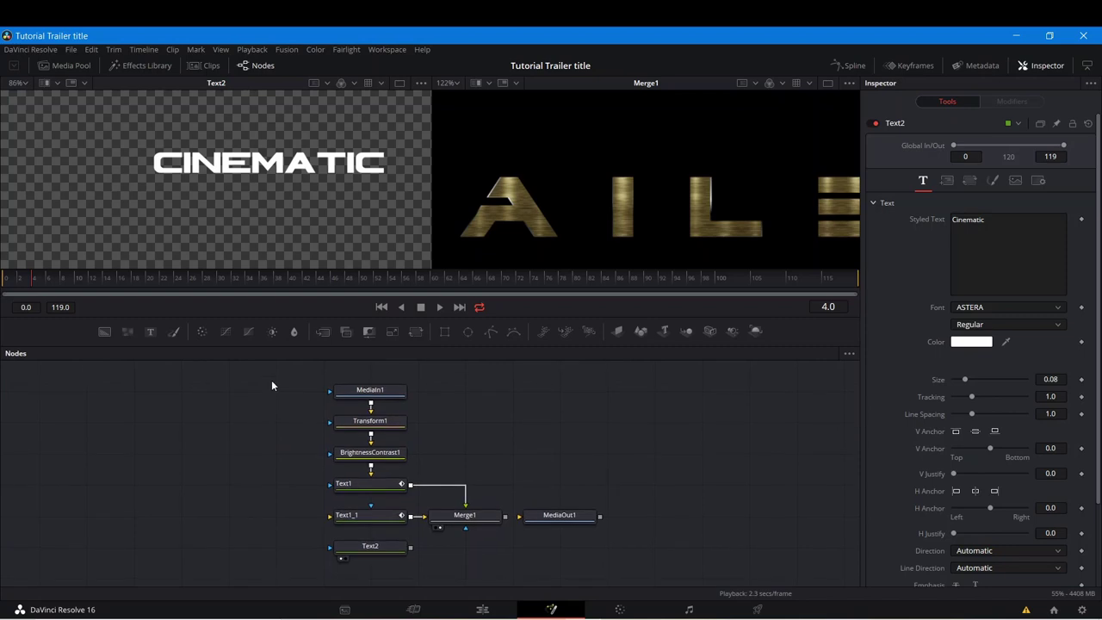
left_click_drag(271, 380, 363, 453)
right_click(366, 110)
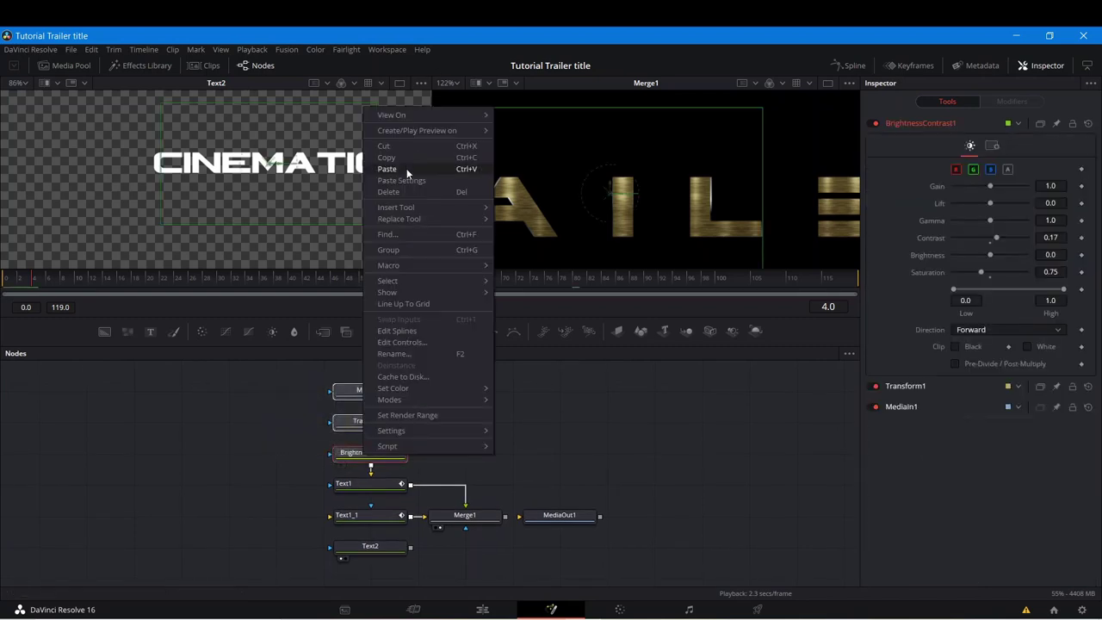
left_click(406, 168)
left_click_drag(170, 453, 255, 409)
left_click(258, 417)
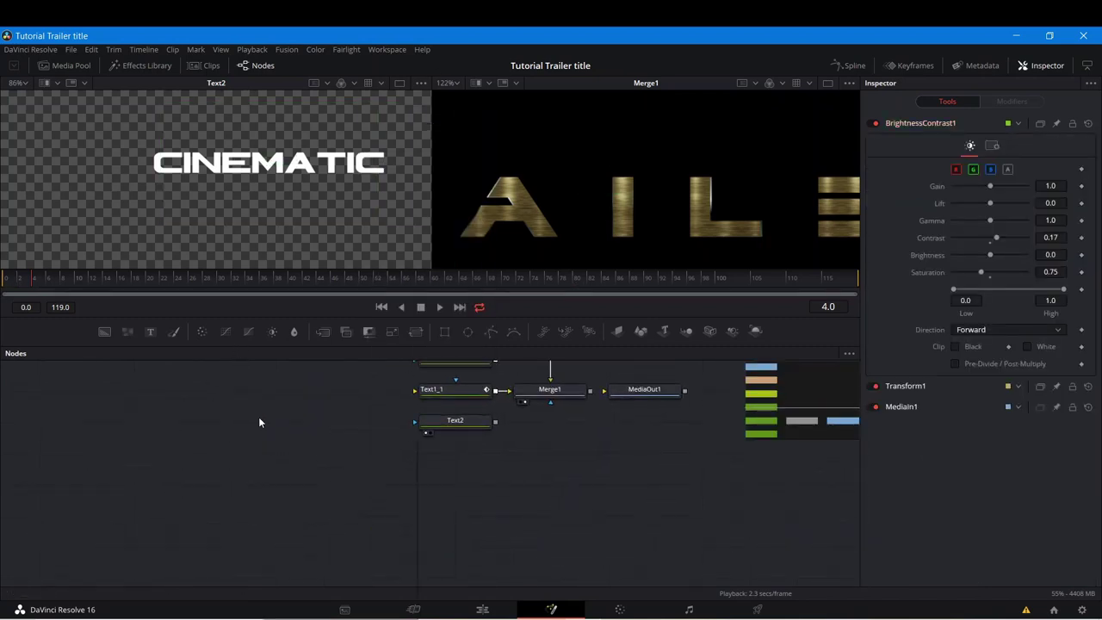
right_click(258, 417)
left_click(285, 605)
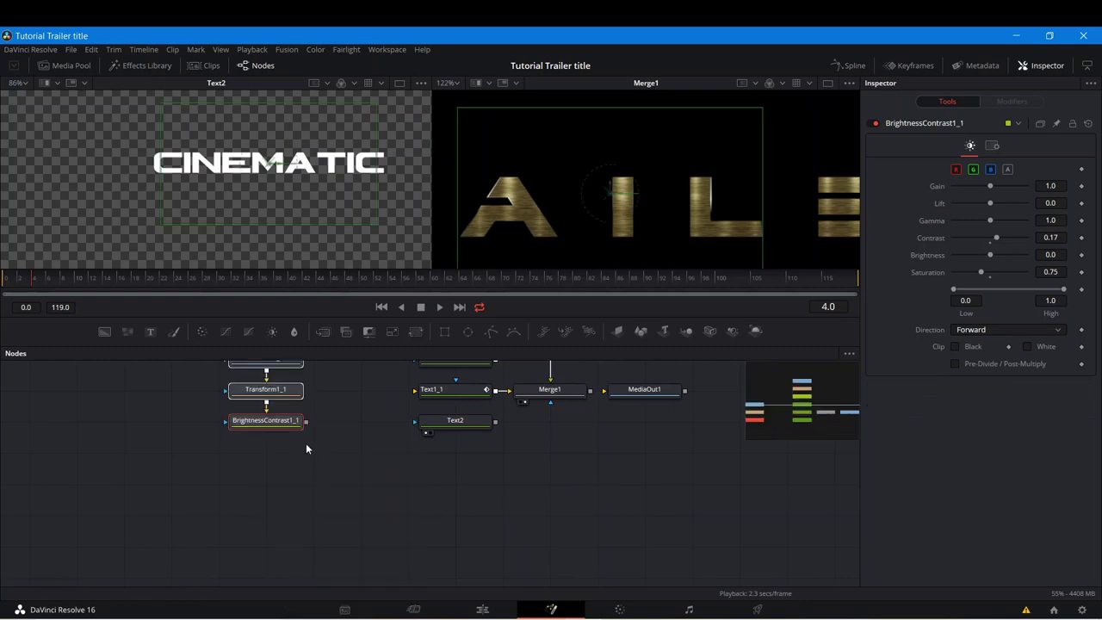
left_click_drag(306, 442, 424, 516)
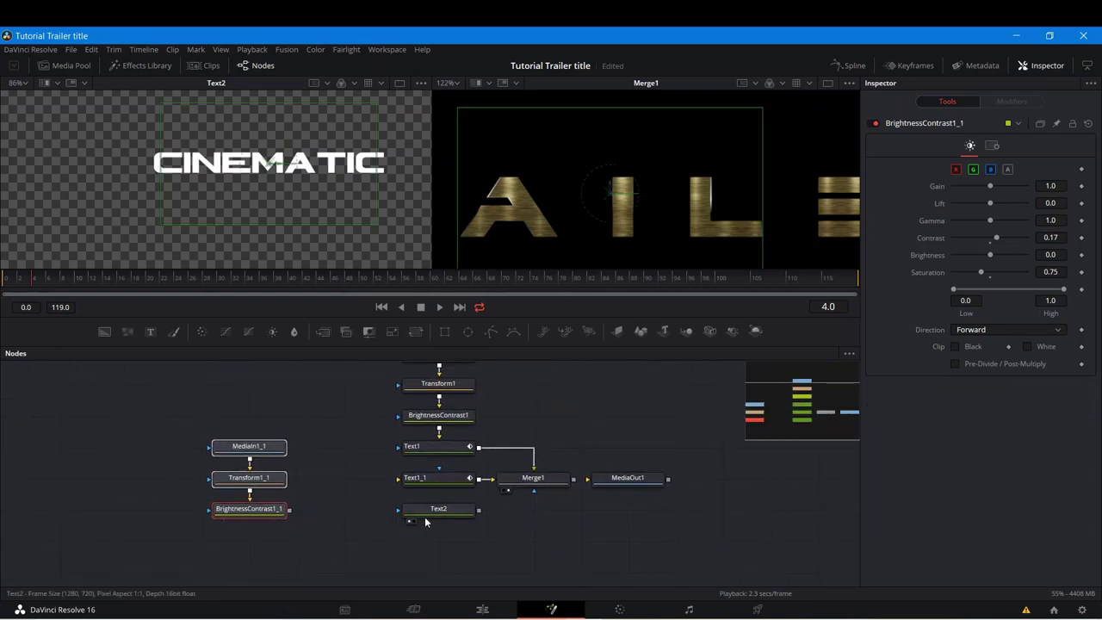
Step: Set the shading fill type of Text2 to Image and feed it from the copied BrightnessContrast1_1 node
left_click(431, 507)
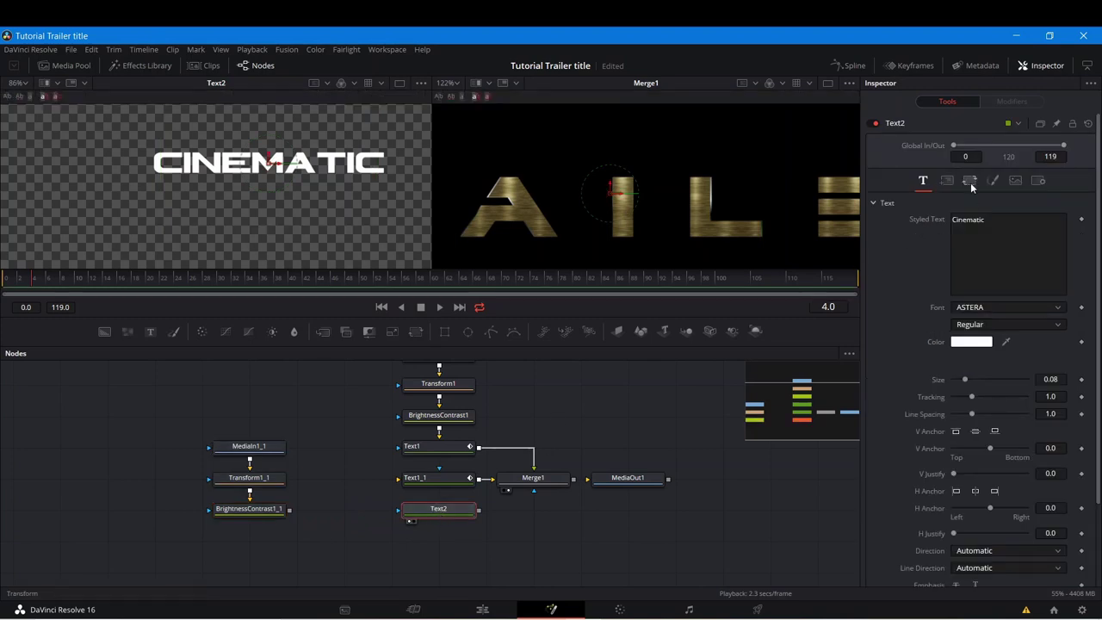
left_click(995, 181)
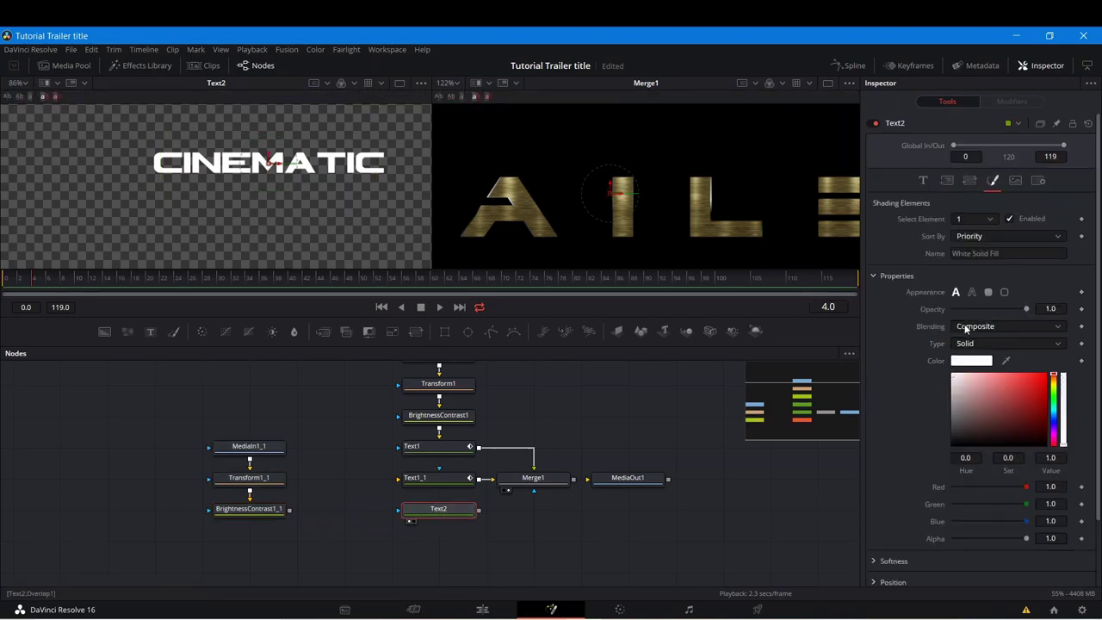
scroll(968, 329, "down", 2)
left_click(963, 252)
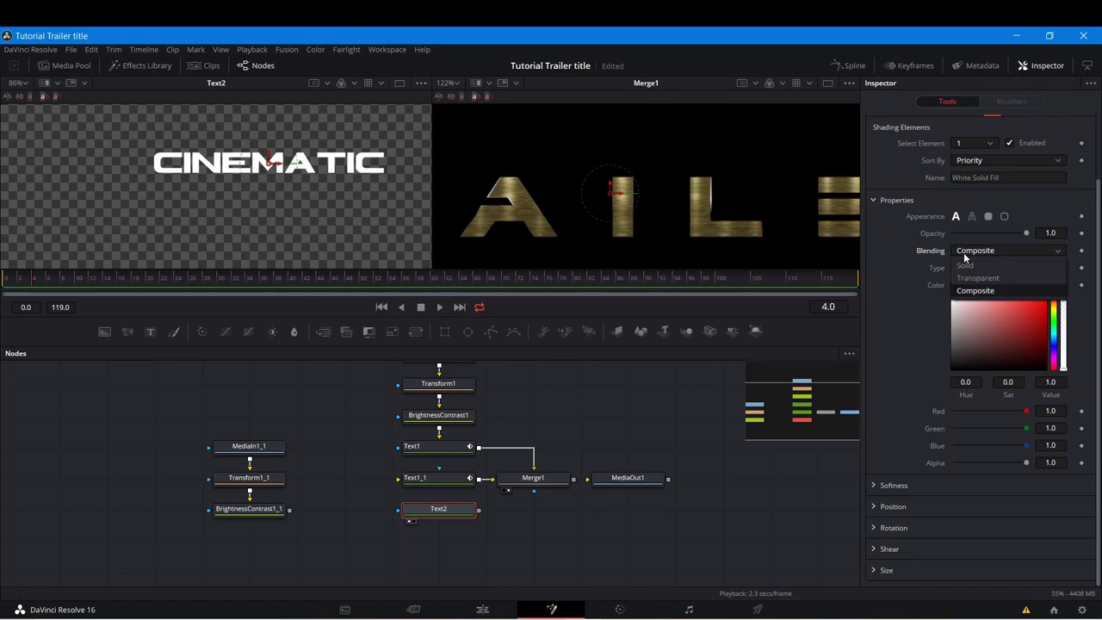
left_click(996, 269)
left_click(997, 269)
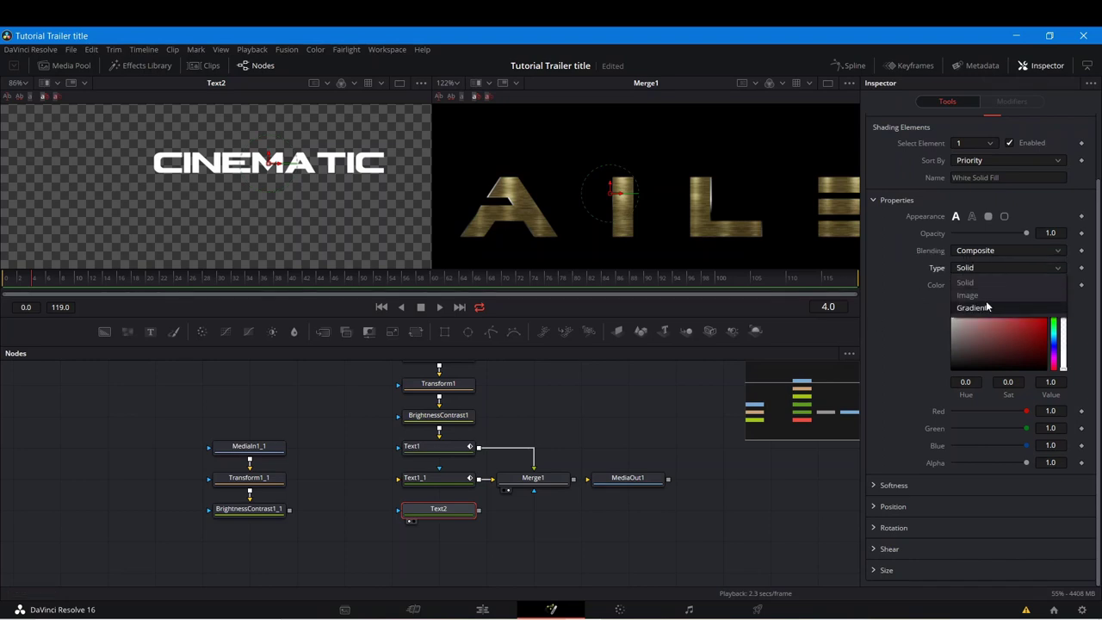
left_click(981, 295)
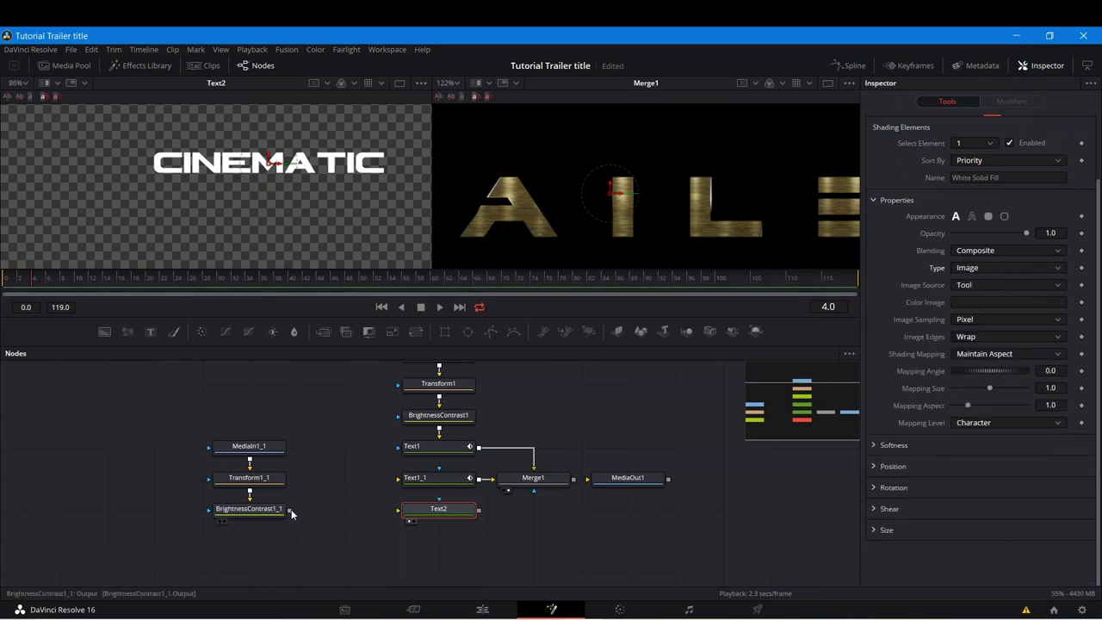
left_click_drag(291, 510, 411, 515)
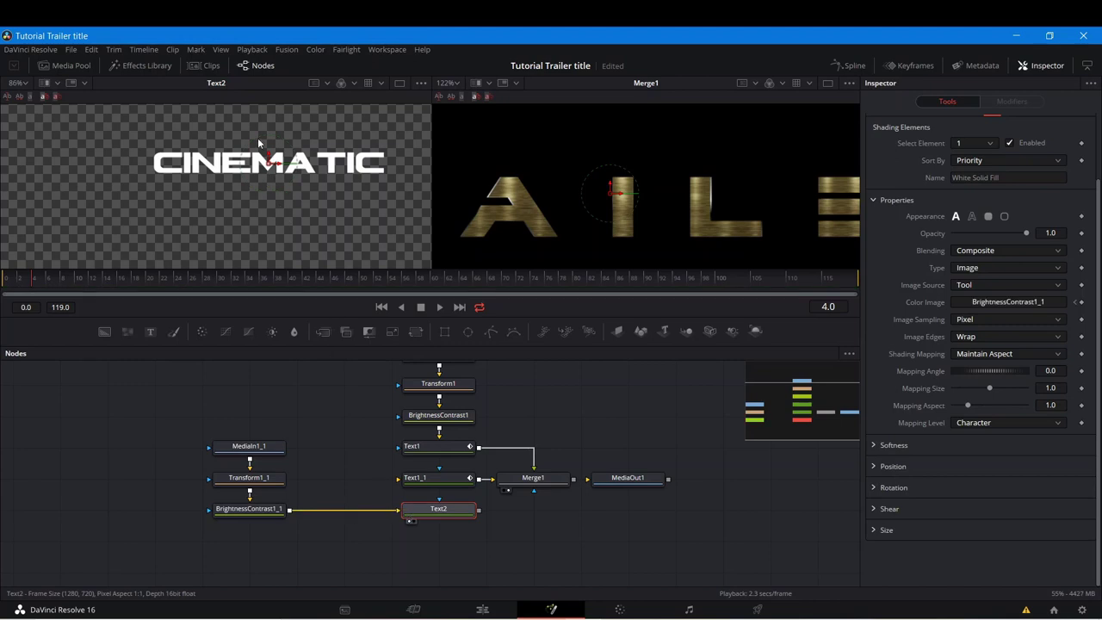
Step: Pull Transform1_1 out of the copied texture chain and compare the texture on the "Cinematic" letters
scroll(301, 169, "up", 2)
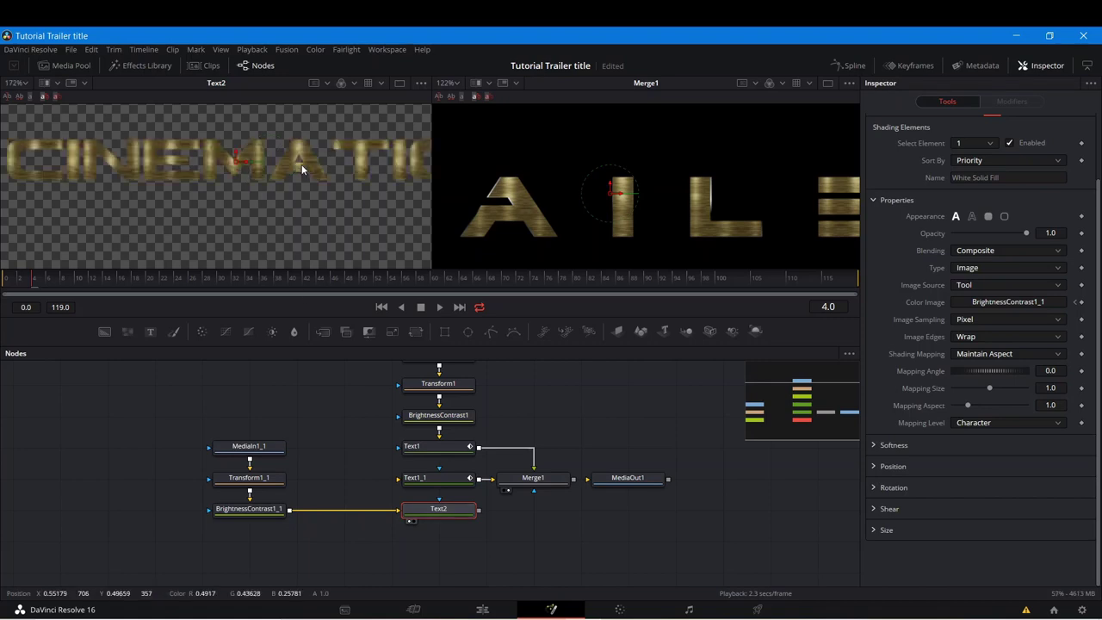
scroll(301, 169, "up", 2)
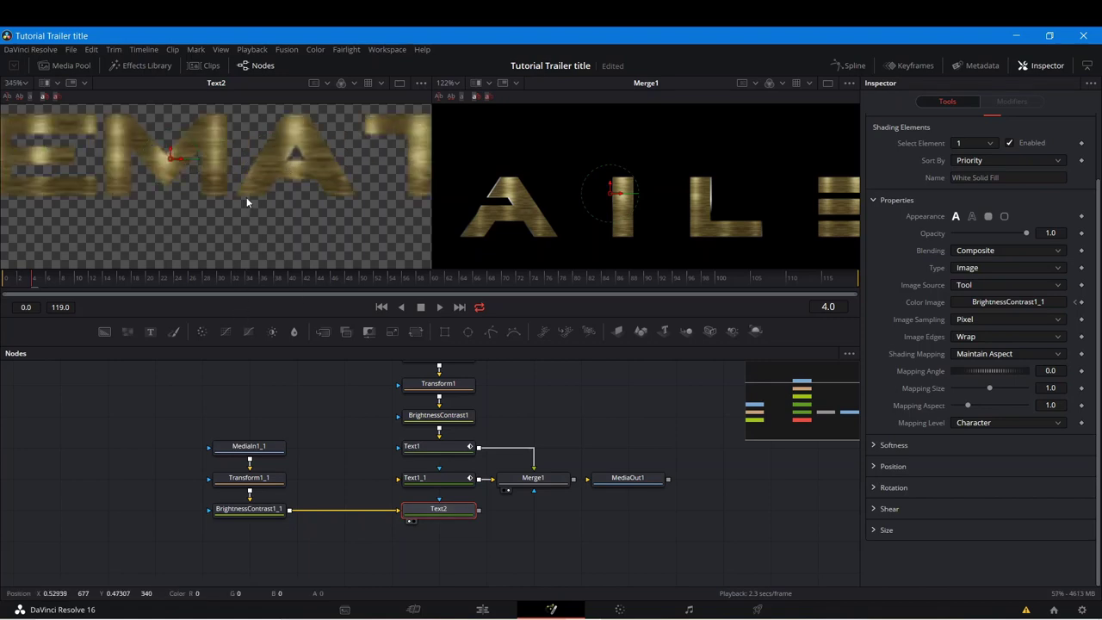
left_click_drag(268, 487, 316, 487)
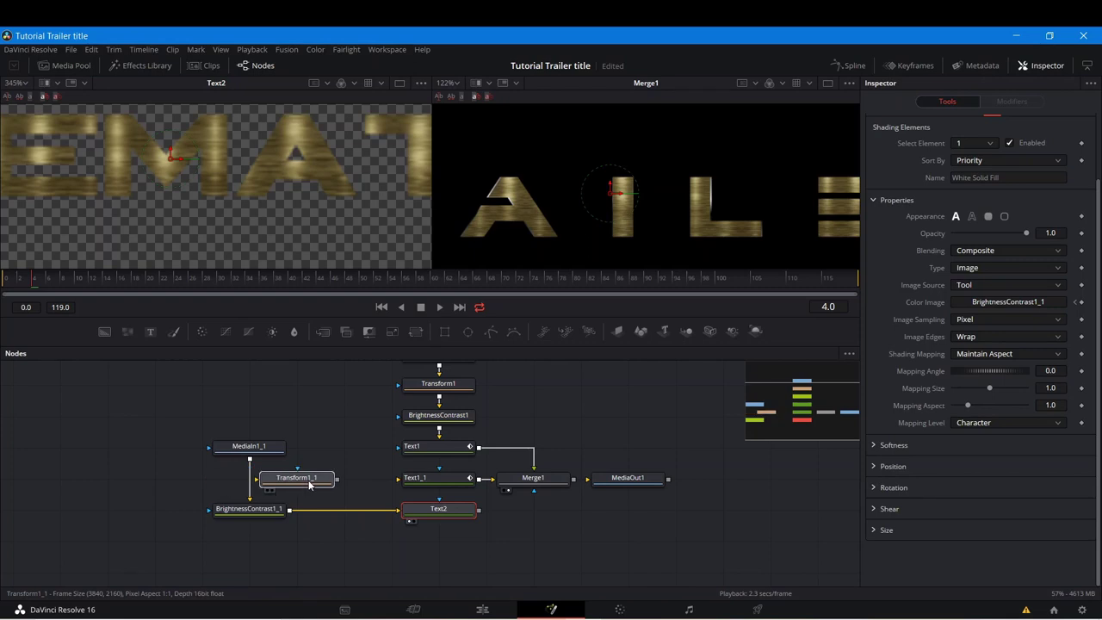
scroll(274, 169, "down", 4)
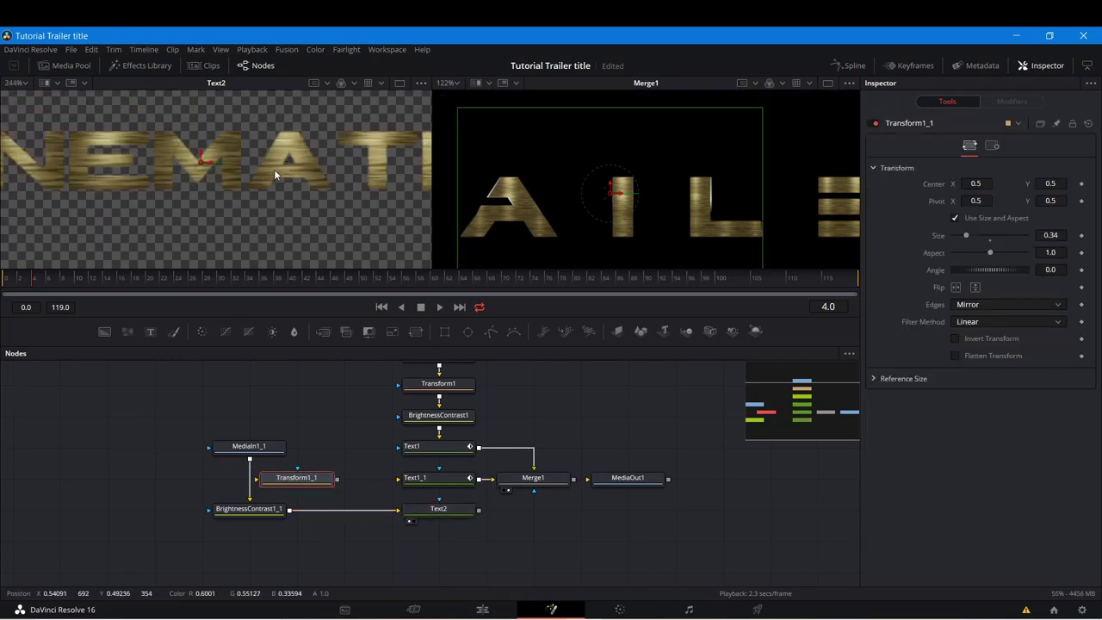
Step: Turn off the checker underlay in the viewer showing Text2
right_click(394, 200)
mouse_move(419, 245)
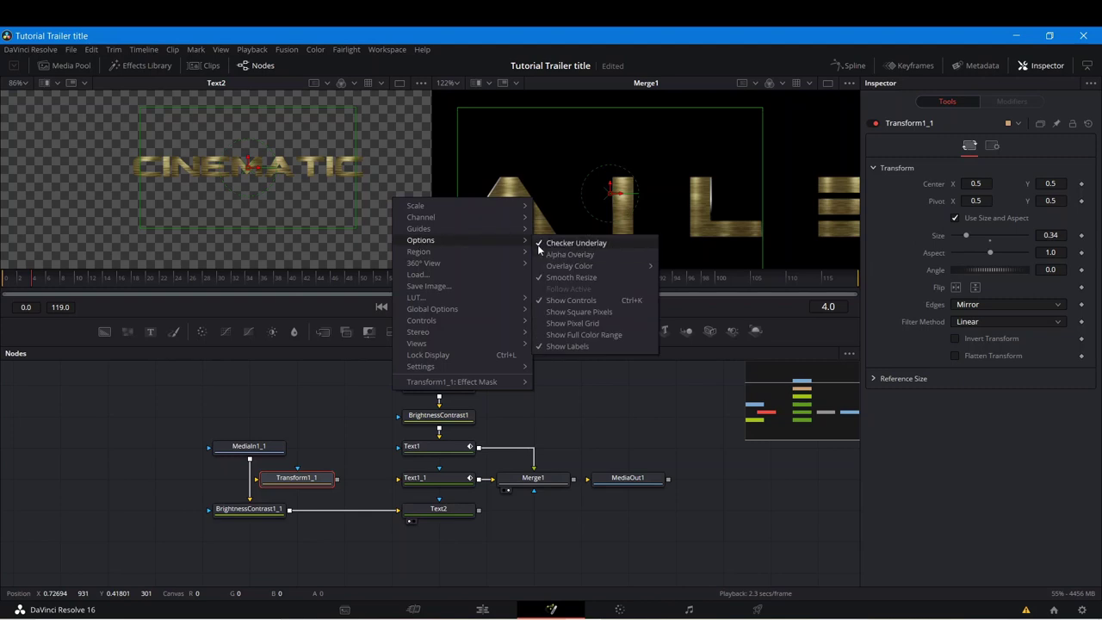
left_click(551, 243)
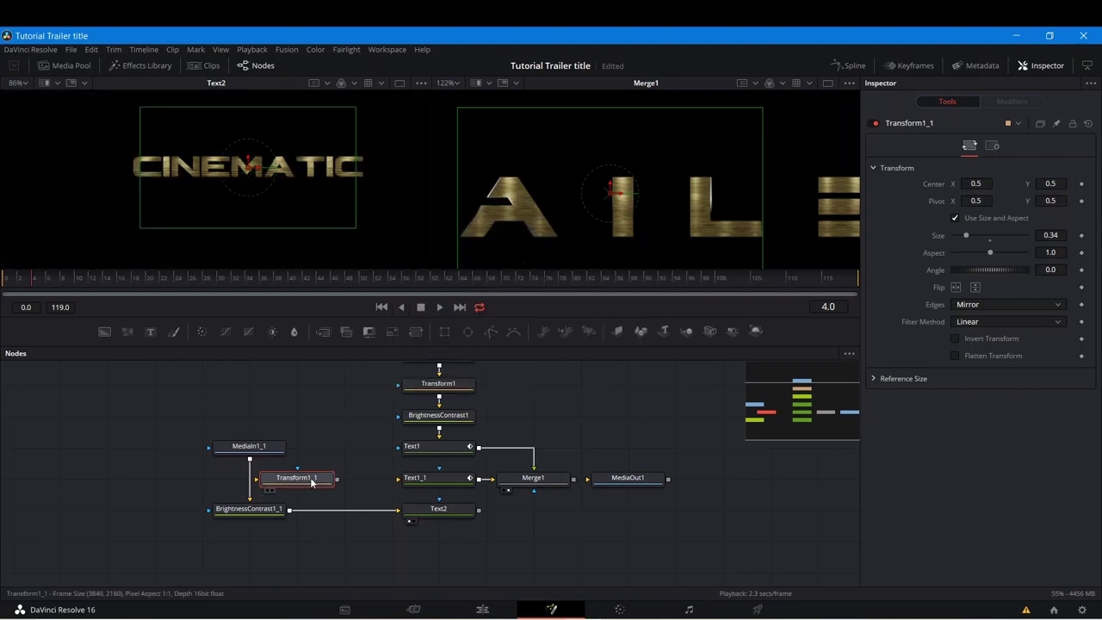
Step: Reinsert Transform1_1 between MediaIn1_1 and BrightnessContrast1_1 and check the texture on the letters
left_click_drag(298, 482, 250, 483)
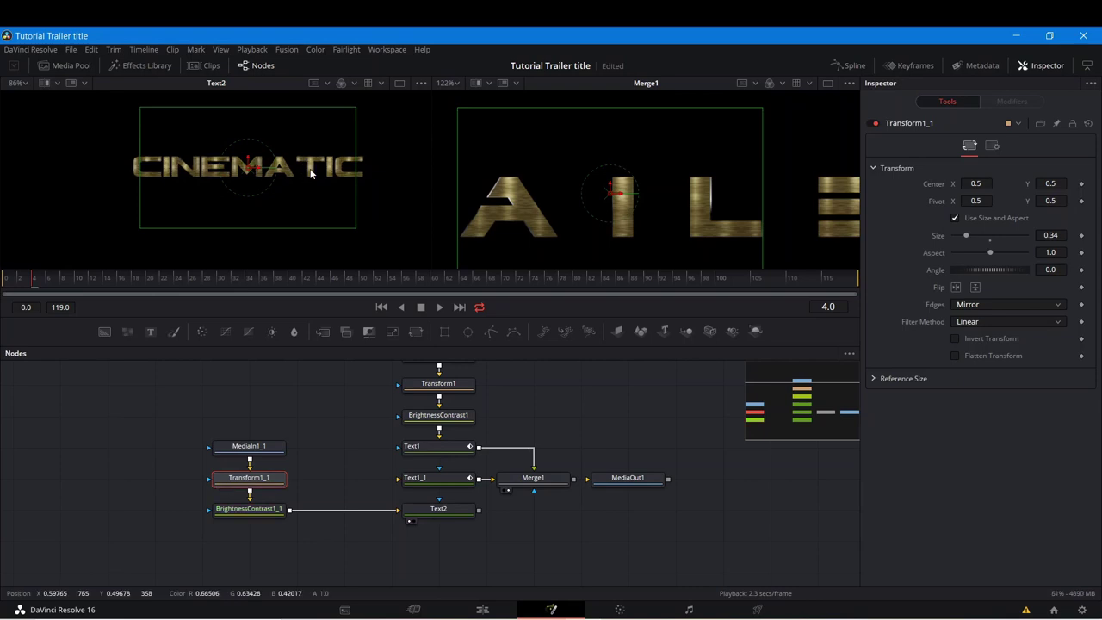
scroll(301, 172, "up", 5)
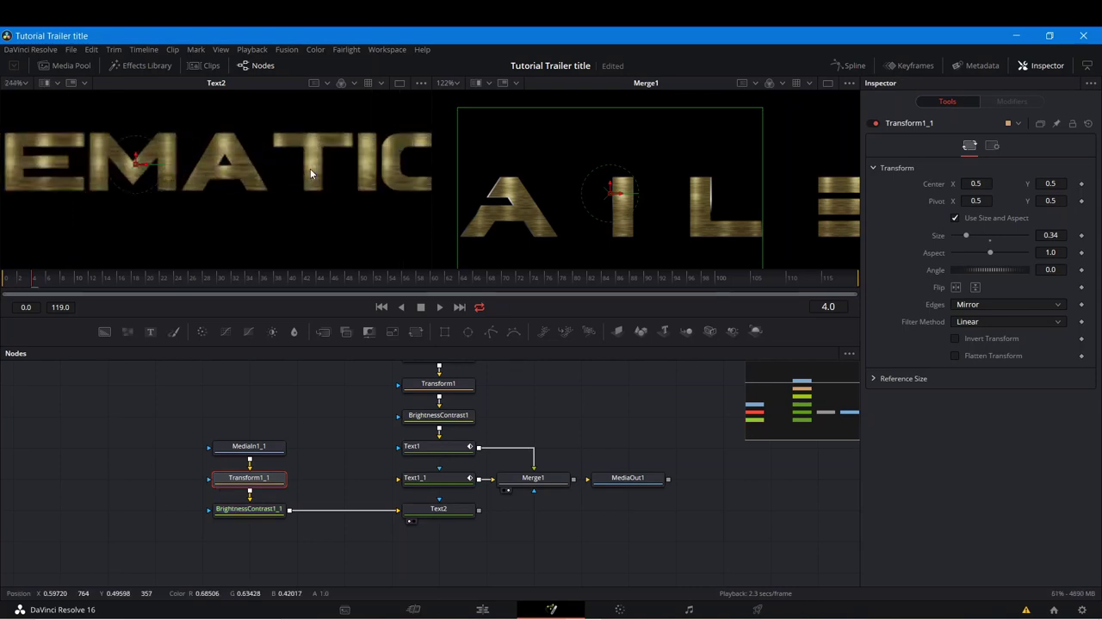
Step: Set BrightnessContrast1_1's saturation to 0.61 and its brightness to -0.02
left_click(253, 509)
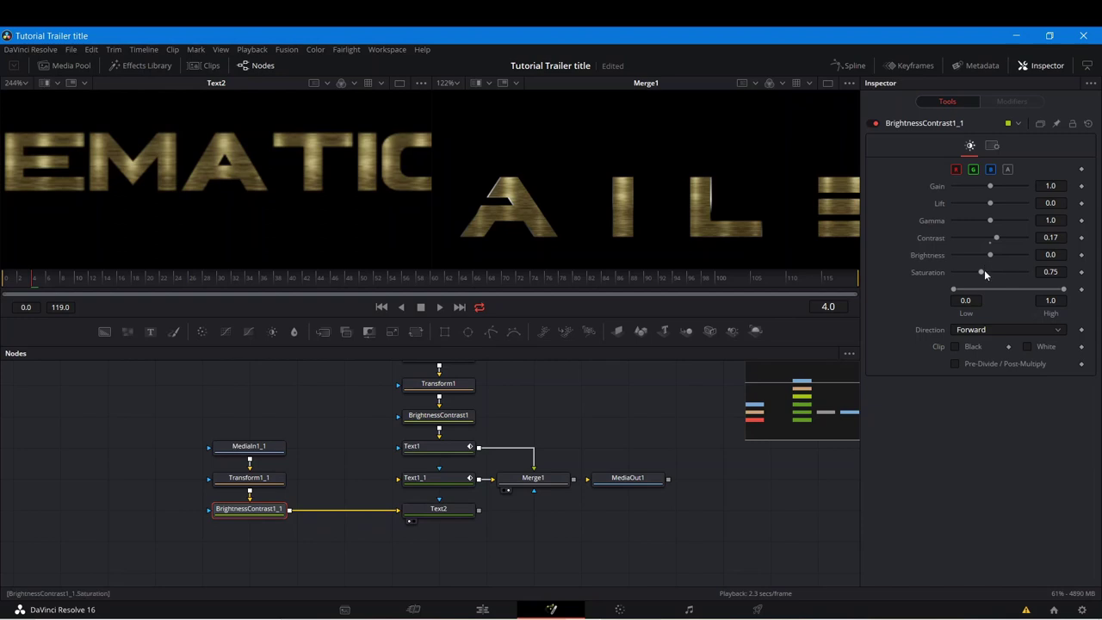
left_click_drag(982, 272, 970, 276)
left_click_drag(969, 272, 988, 263)
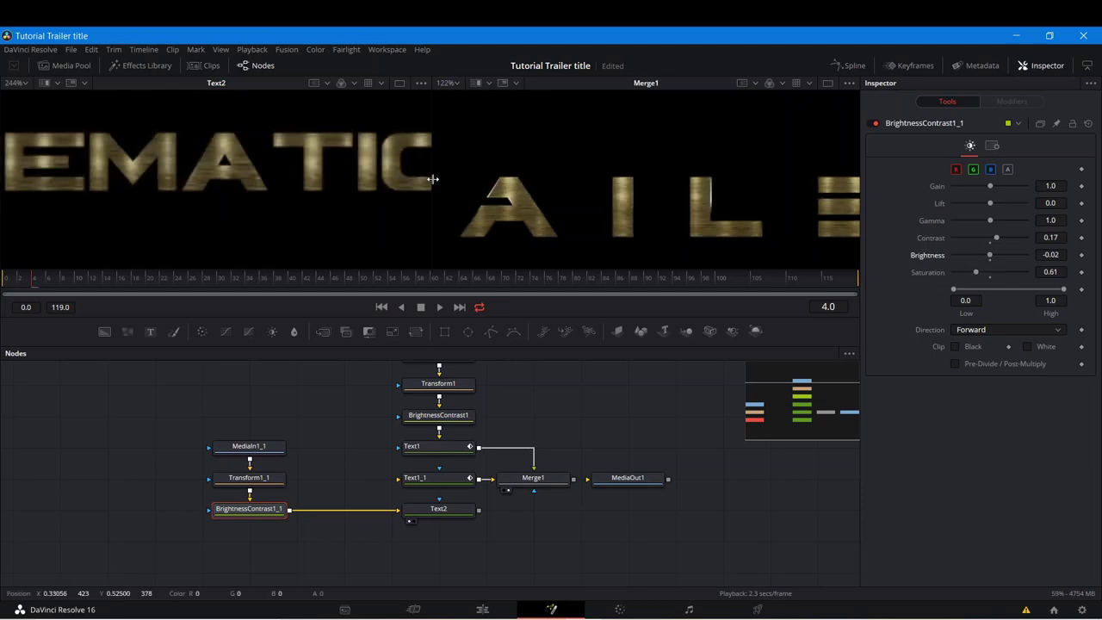
Step: Enlarge the "Cinematic" text in Text2 to size 0.189 and inspect its metallic texture
key("ctrl+f")
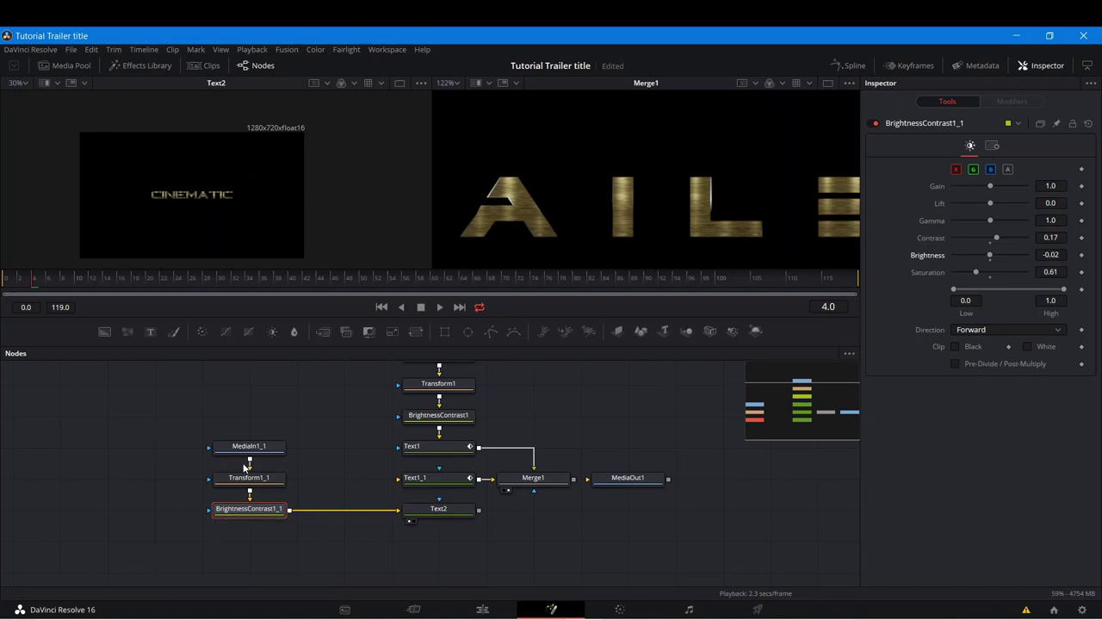
left_click(446, 512)
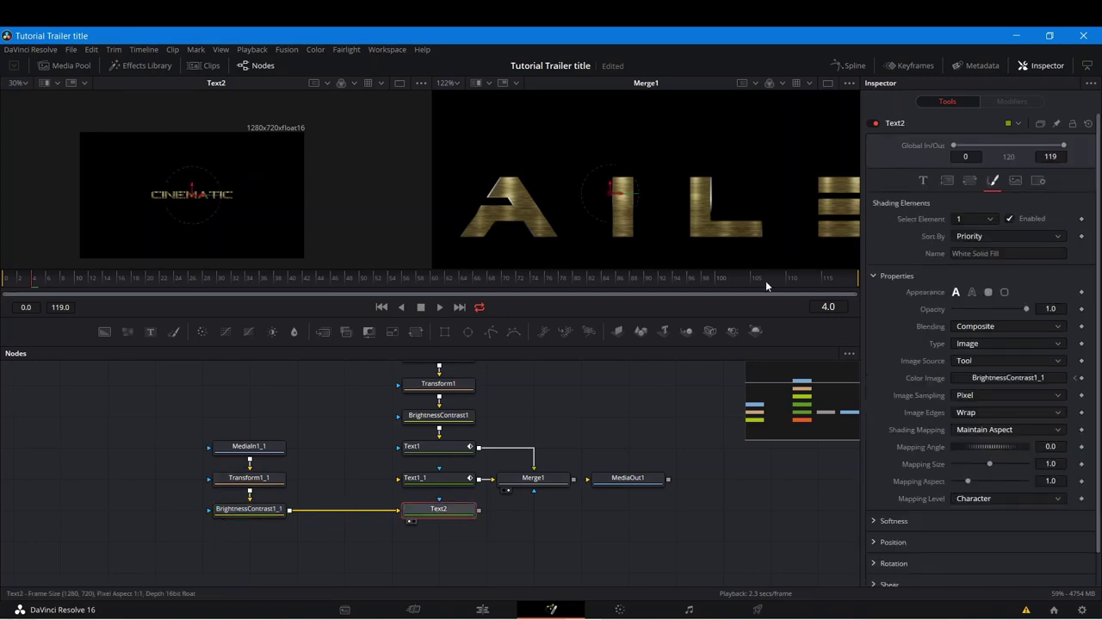
left_click(923, 180)
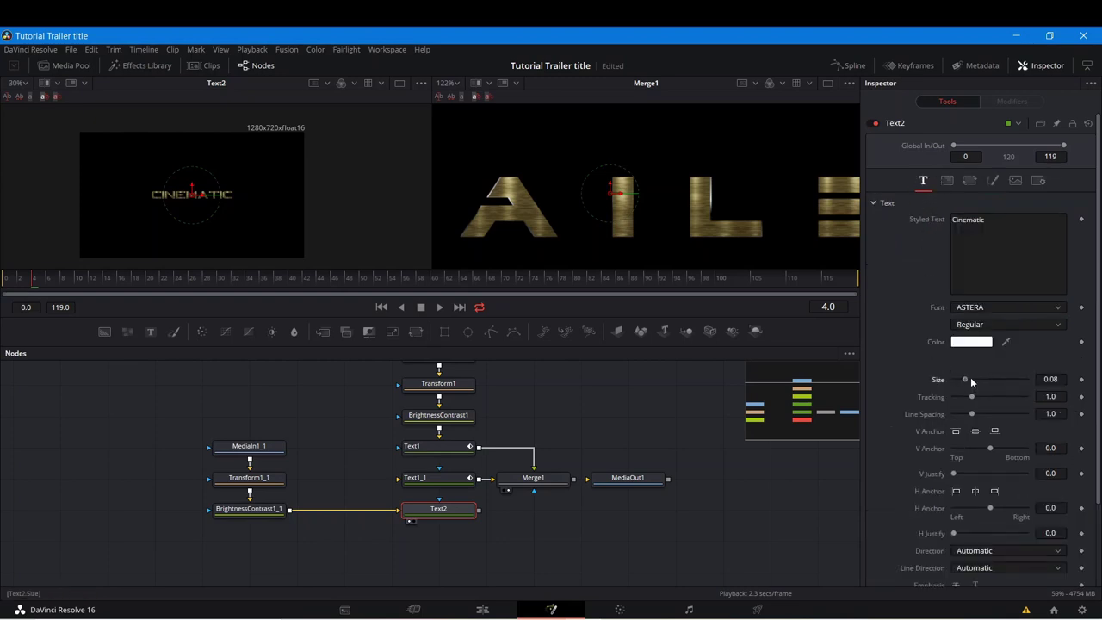
left_click_drag(970, 379, 980, 379)
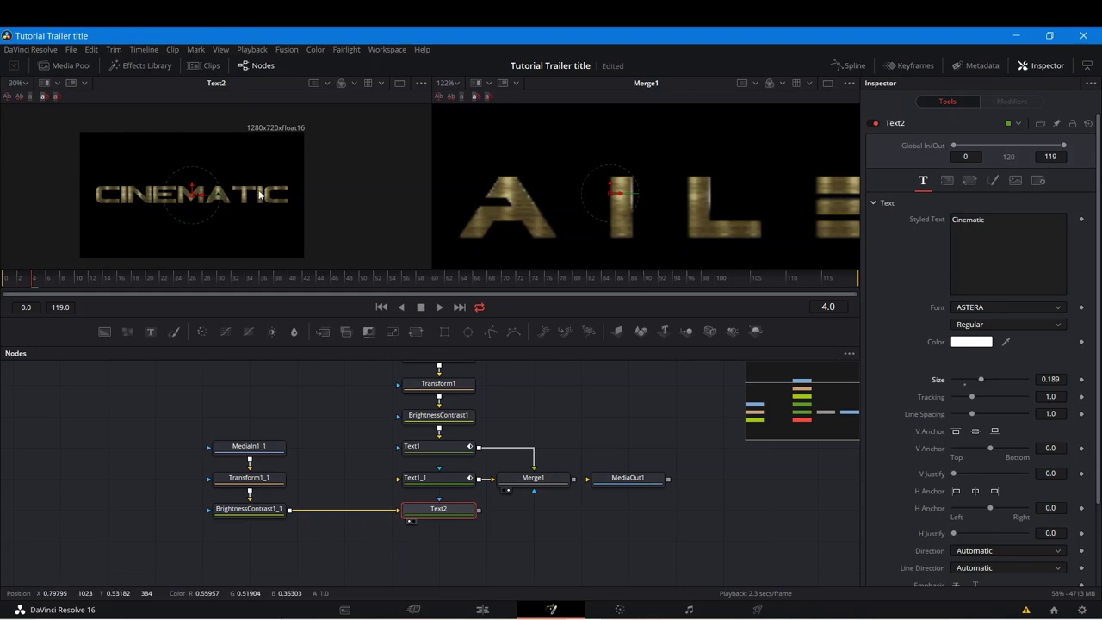
scroll(258, 195, "up", 2)
scroll(258, 196, "up", 4)
scroll(258, 192, "down", 3)
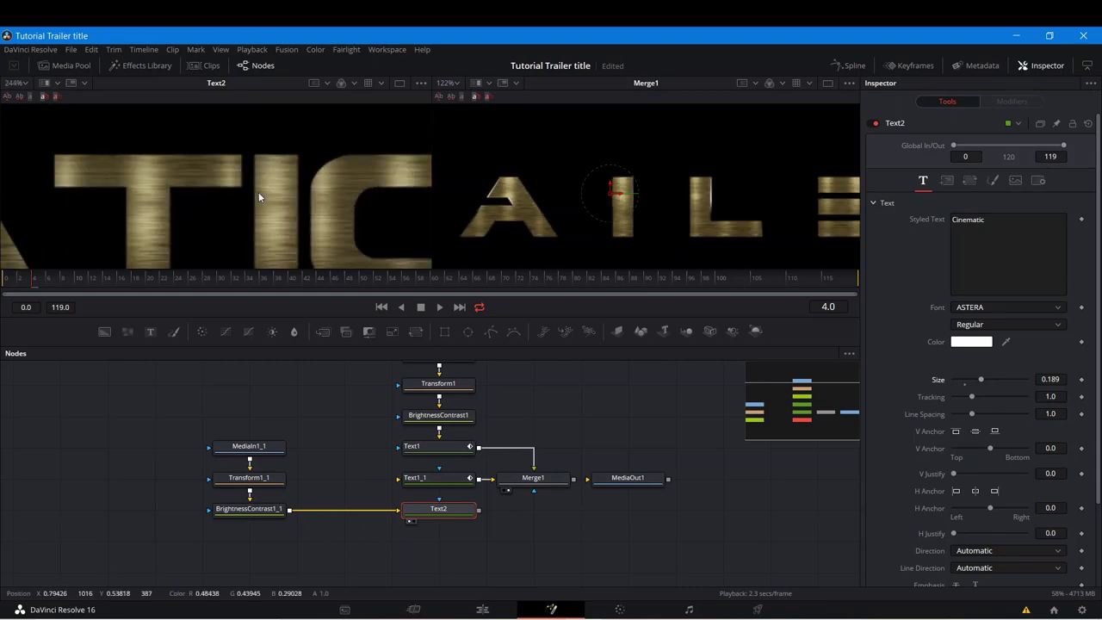
scroll(259, 197, "down", 5)
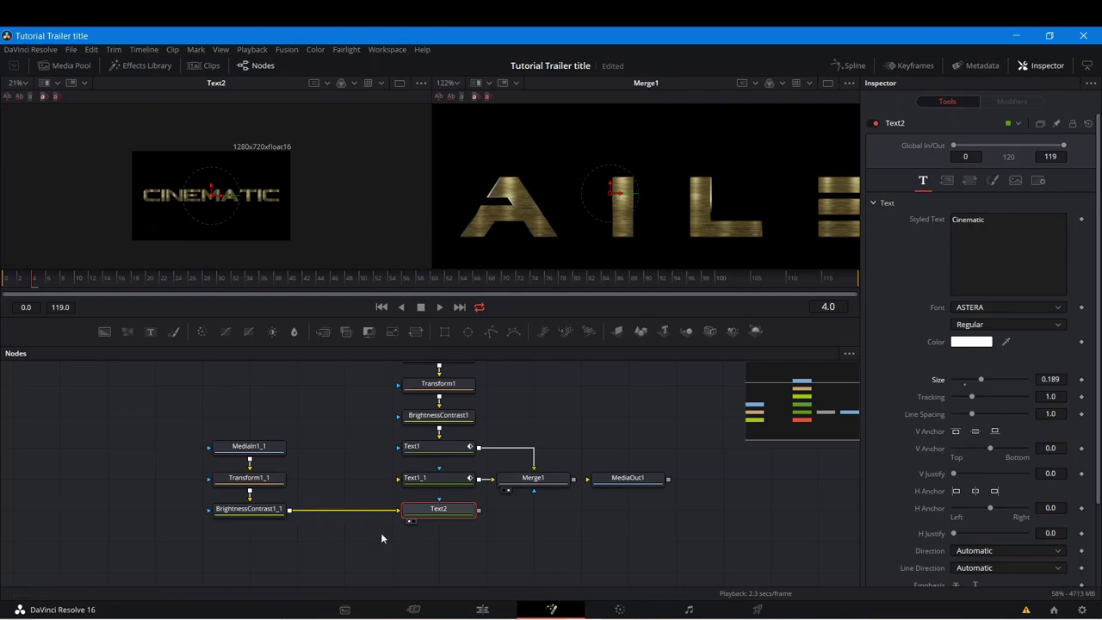
Step: Move Text2 next to BrightnessContrast1_1 and paste a copy of it directly beneath
left_click_drag(453, 522, 344, 518)
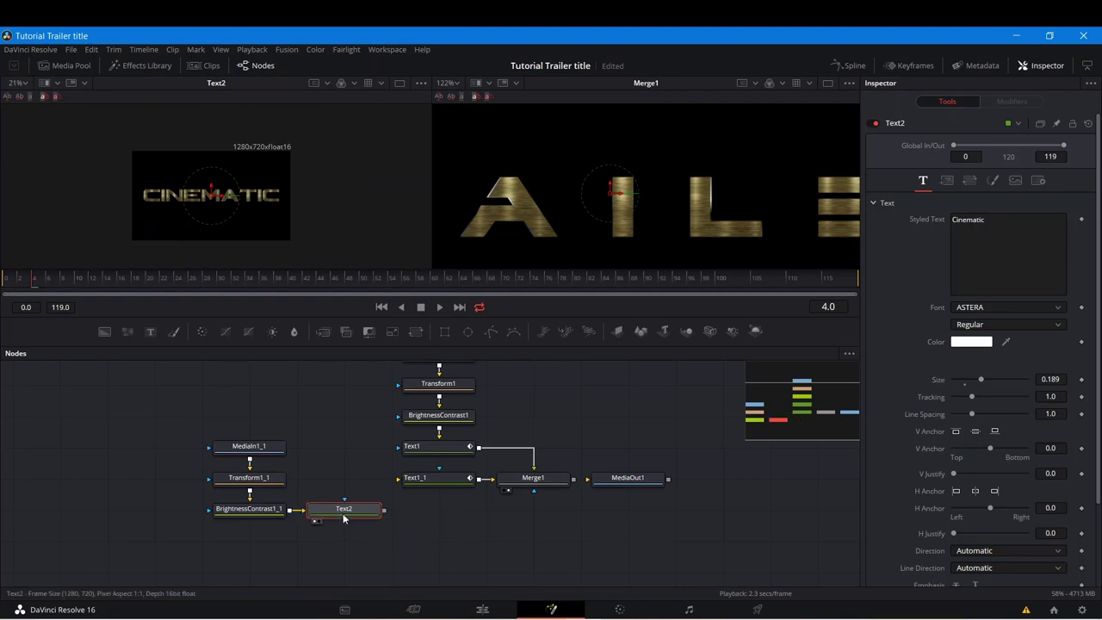
right_click(343, 518)
left_click(364, 213)
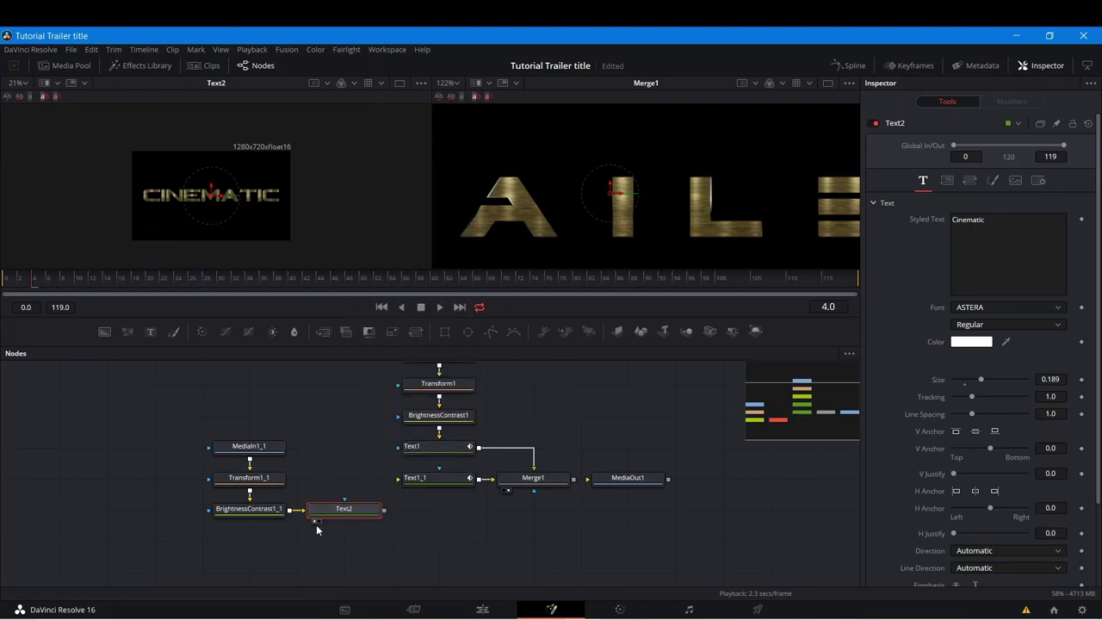
right_click(353, 553)
left_click(363, 542)
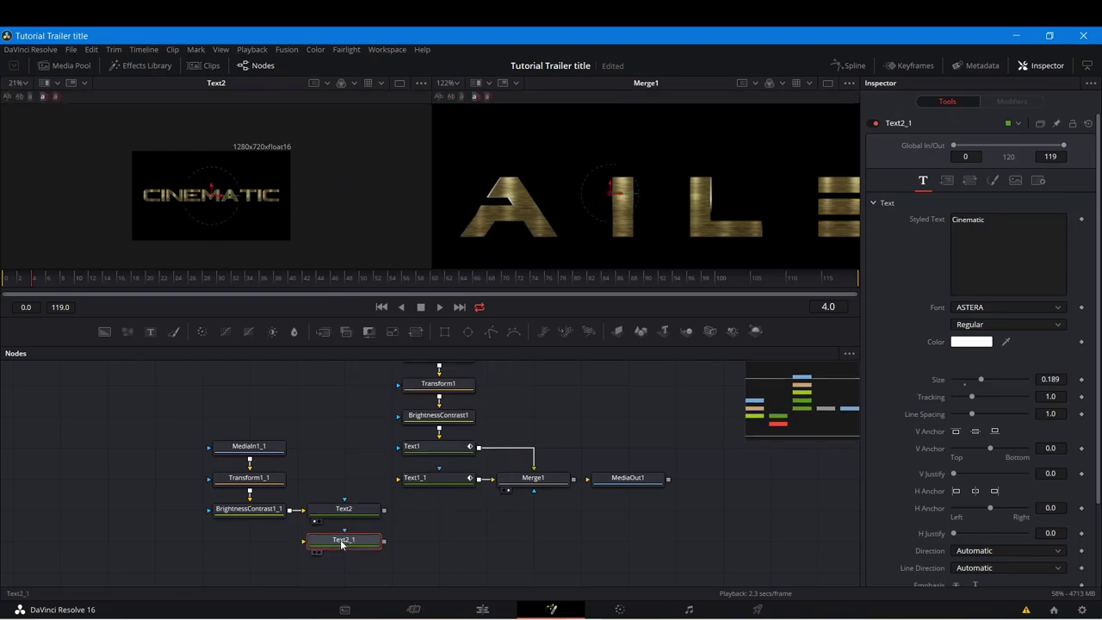
Step: Set the shading fill type of the copied text node Text2_1 to Gradient
left_click(993, 180)
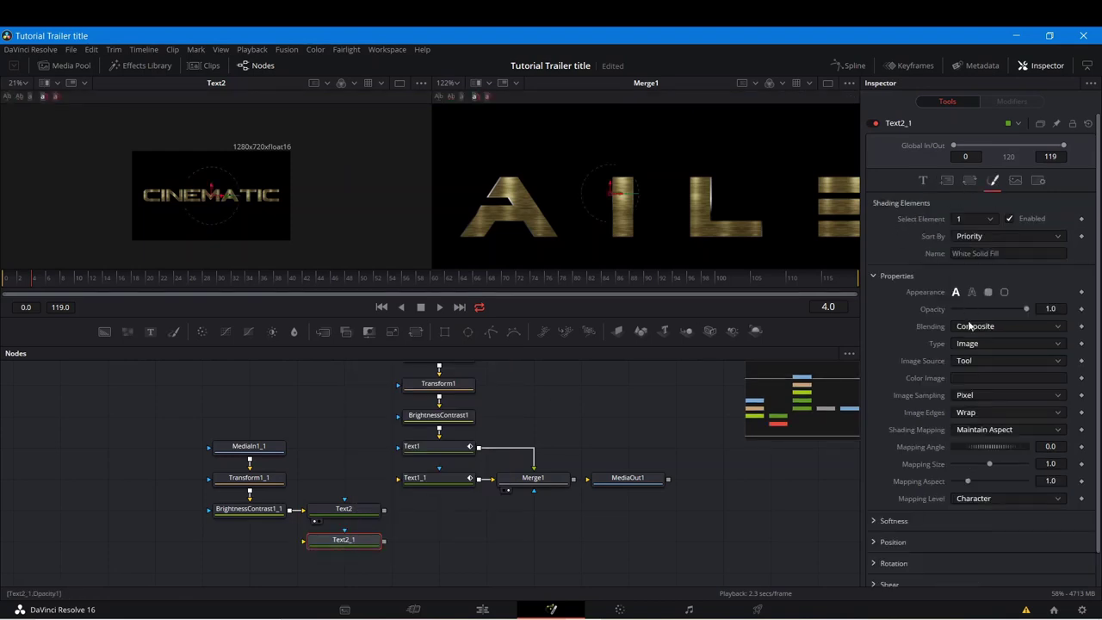
left_click(997, 345)
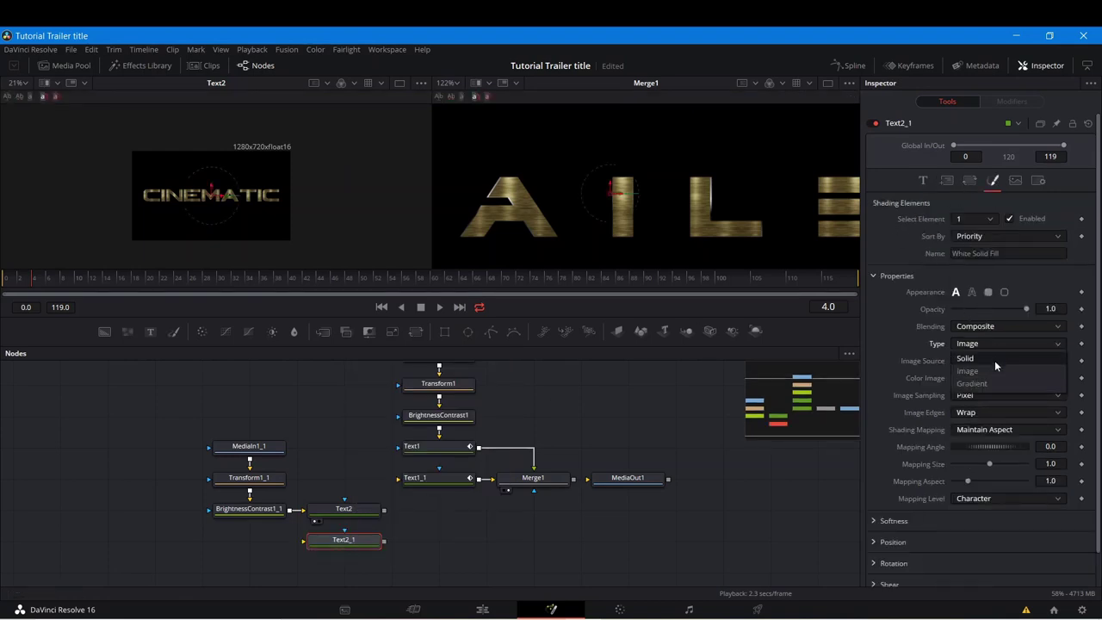
left_click(997, 387)
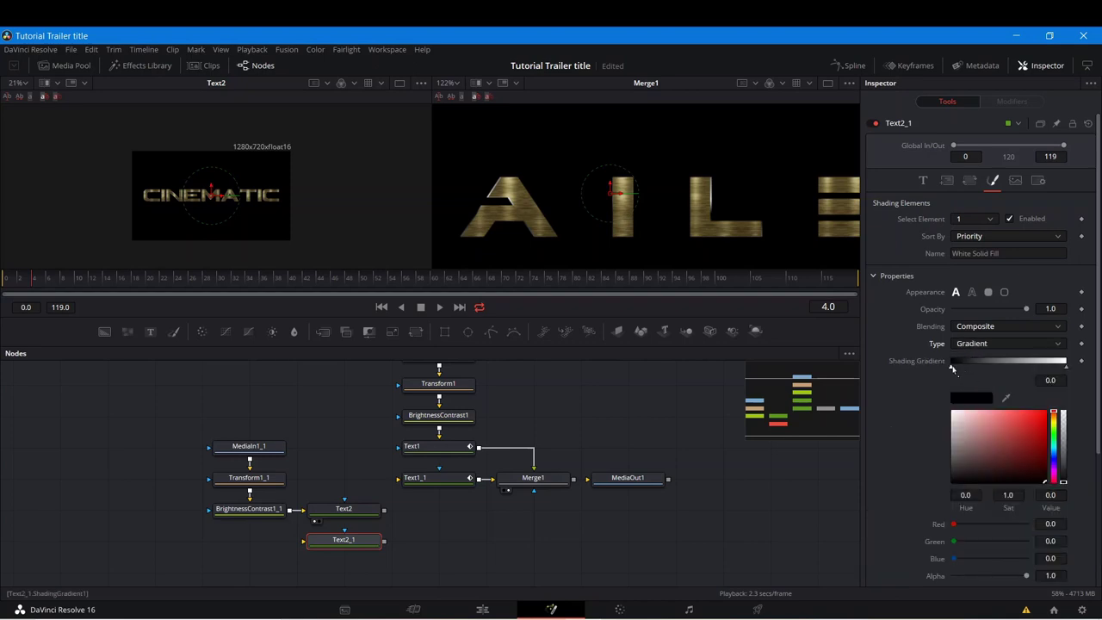
Step: Add two stops to Text2_1's shading gradient: a black one at about 0.35 and a grey one at about 0.67
right_click(910, 366)
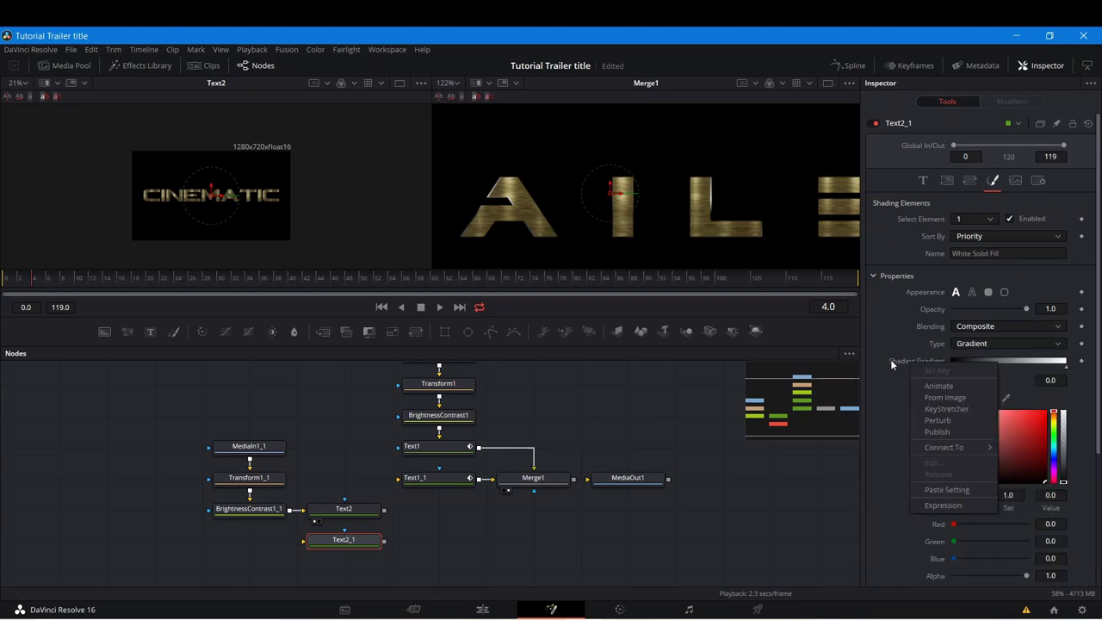
left_click(889, 402)
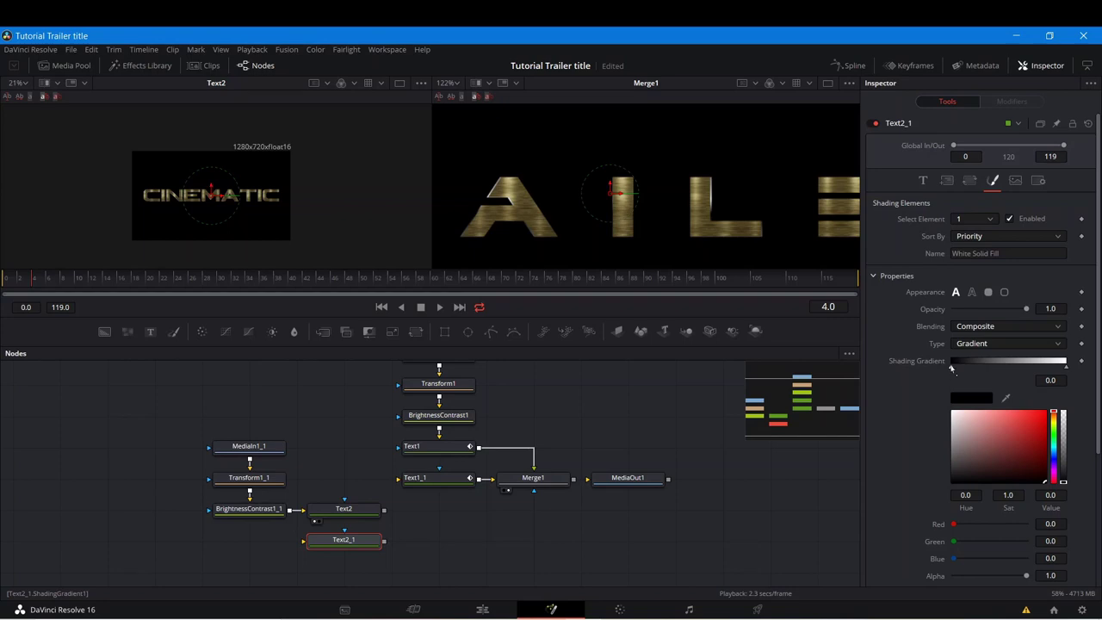
left_click_drag(952, 369, 991, 367)
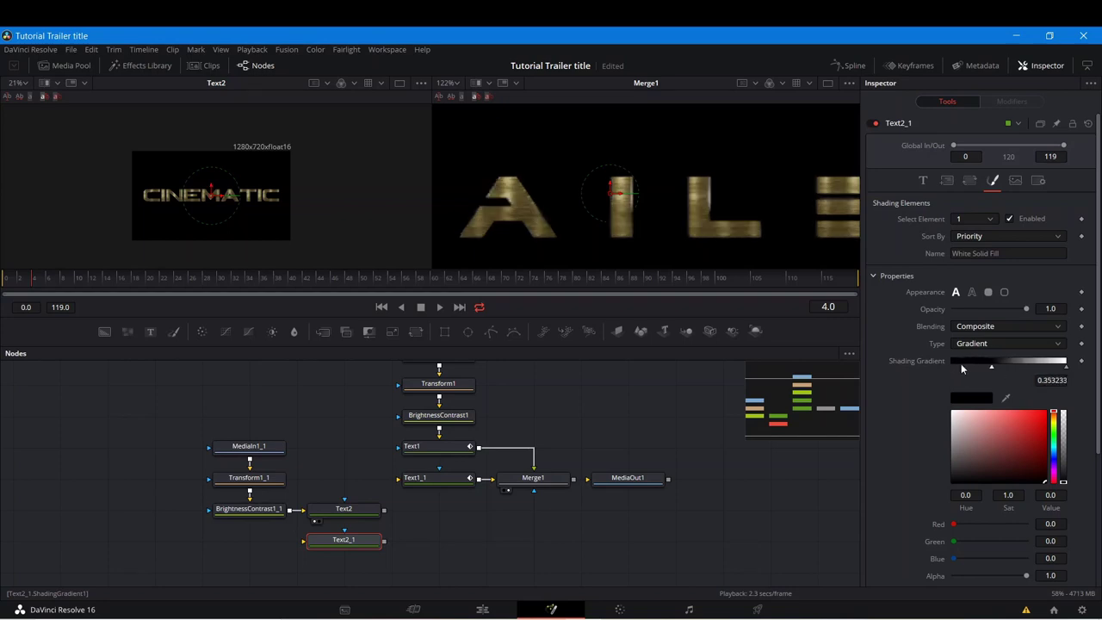
left_click(1028, 366)
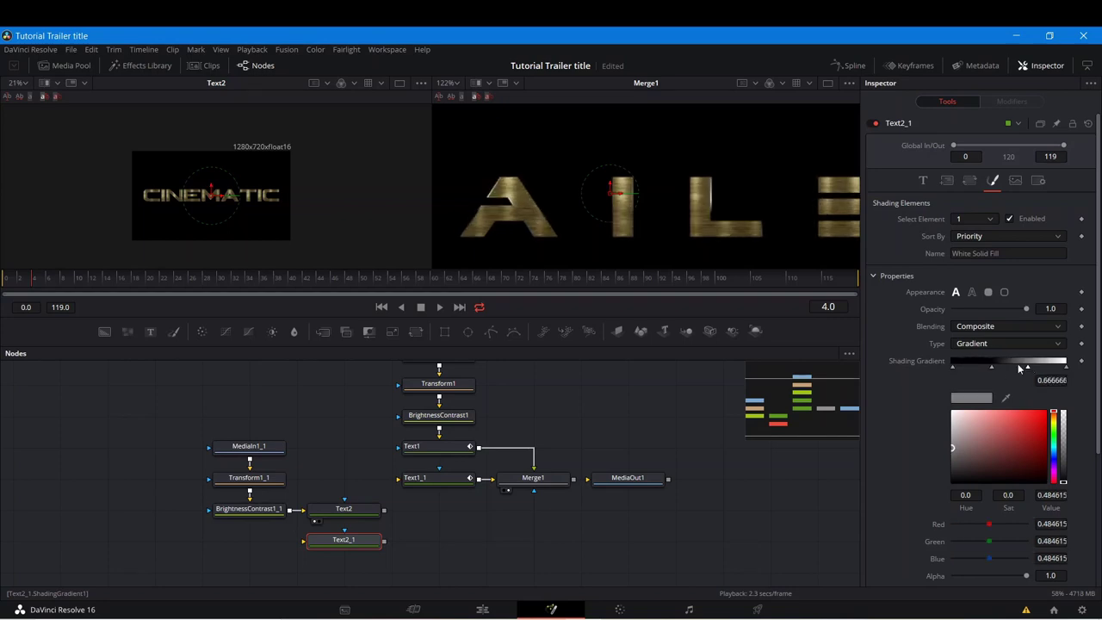
Step: Set the shading gradient's first stop to white and its last stop to dark grey with a value of about 0.189
left_click(953, 368)
left_click_drag(958, 425, 950, 406)
left_click(1067, 367)
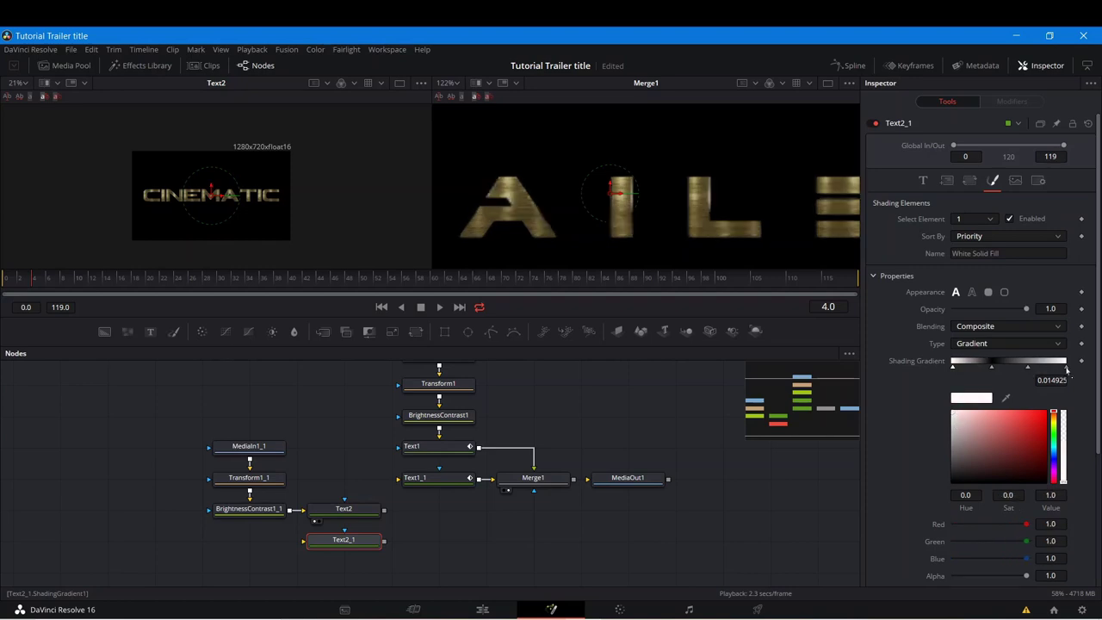
left_click(952, 449)
left_click_drag(957, 474, 955, 471)
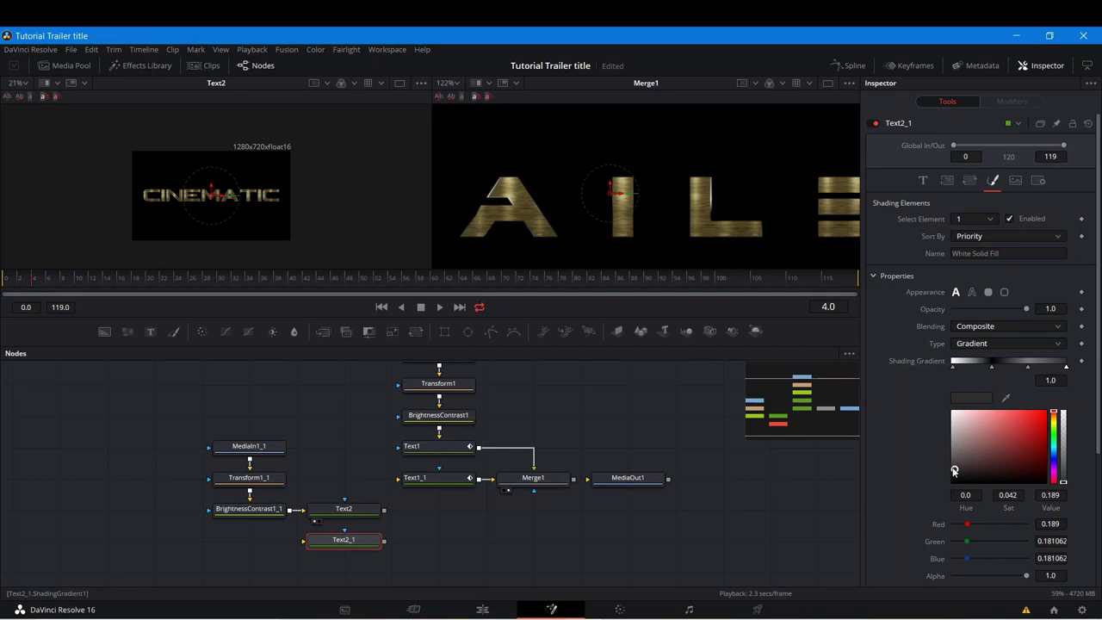
Step: Preview Text2_1, shift its gradient's black stop to about 0.48 and grey stop to about 0.57, and save the project
left_click(315, 552)
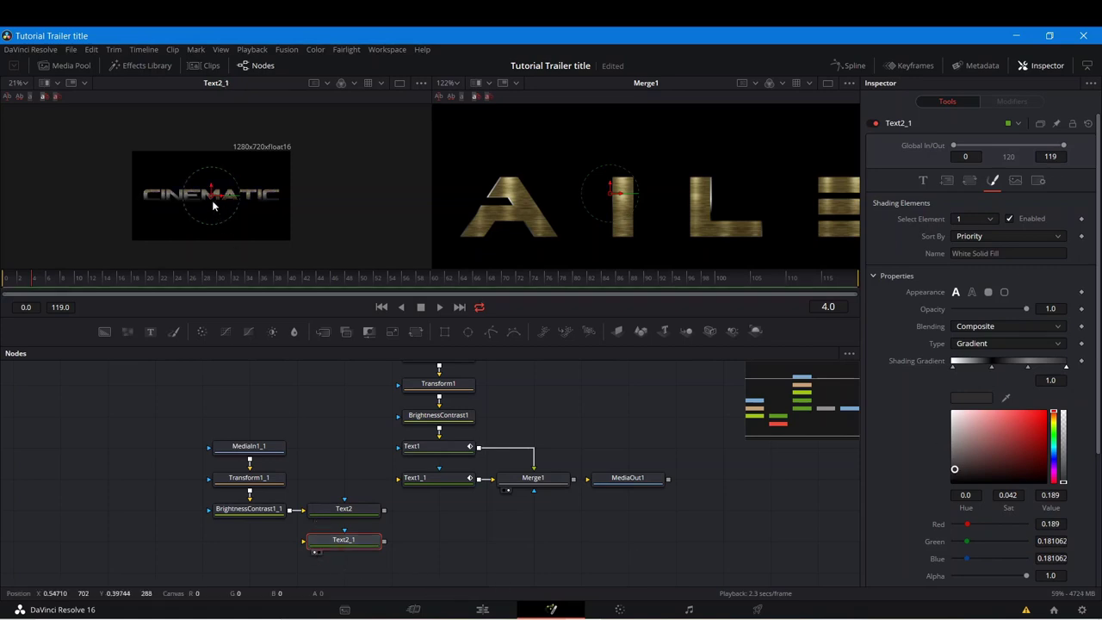
scroll(213, 205, "up", 5)
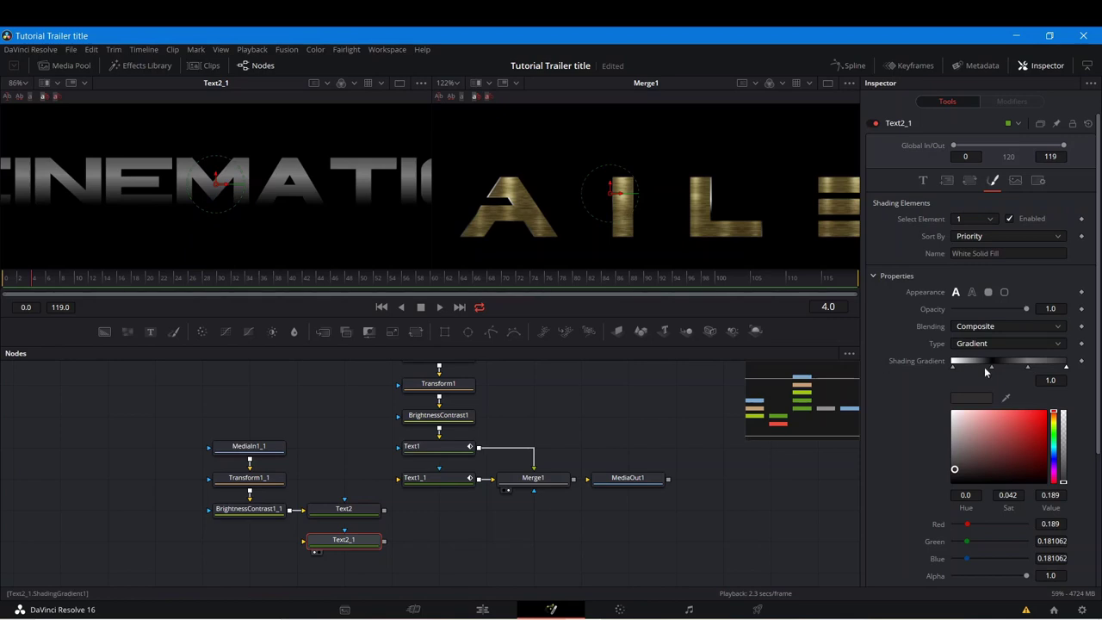
left_click(978, 369)
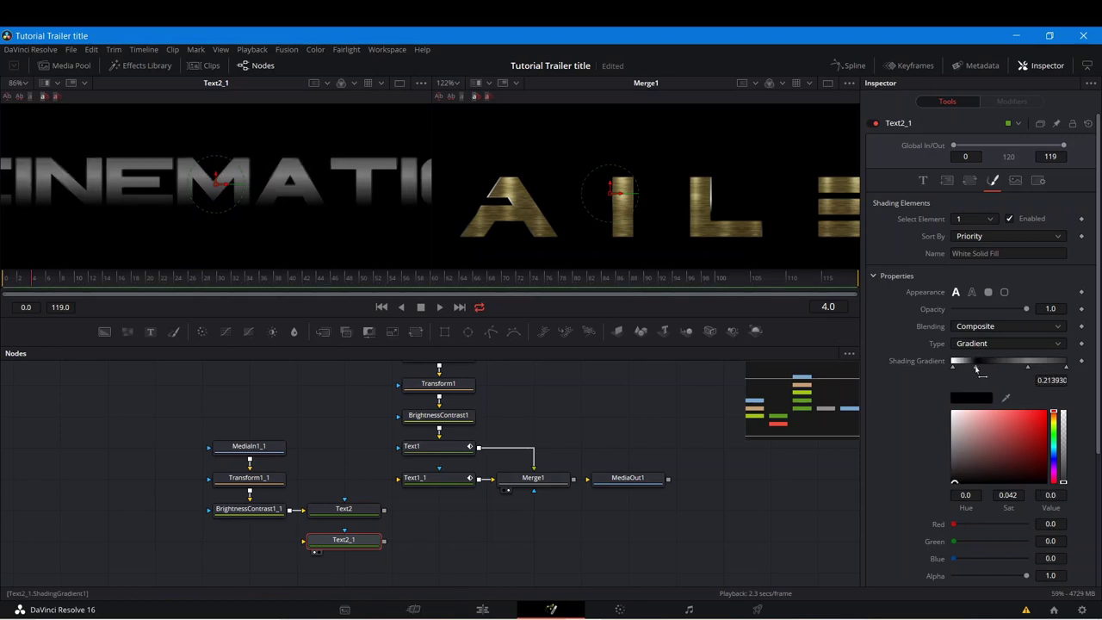
left_click_drag(978, 369, 1007, 377)
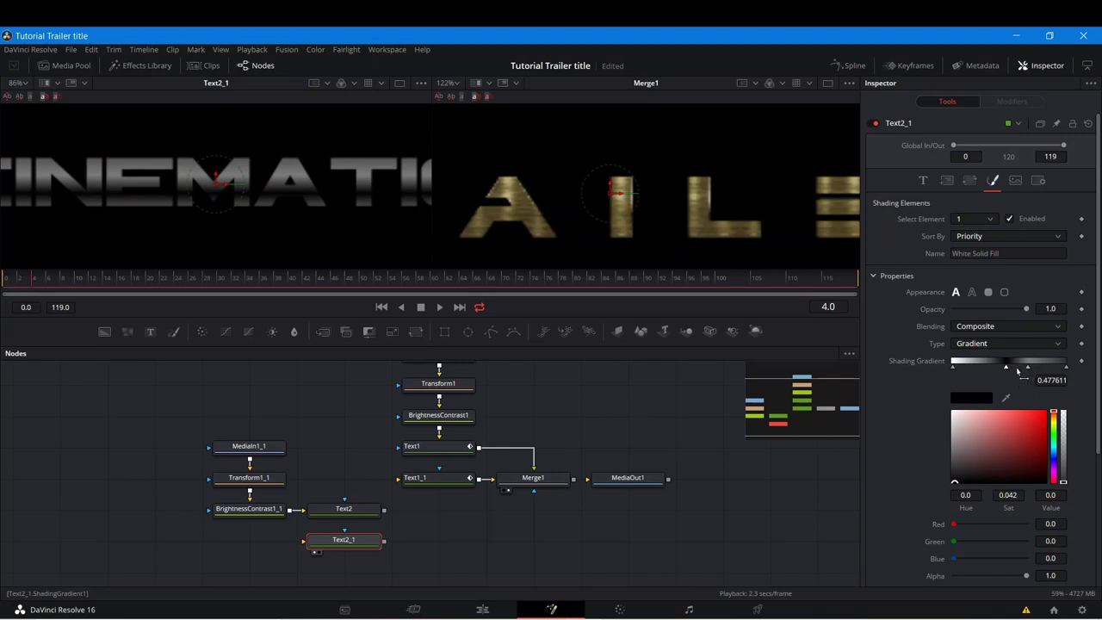
left_click(1017, 369)
key("ctrl+s")
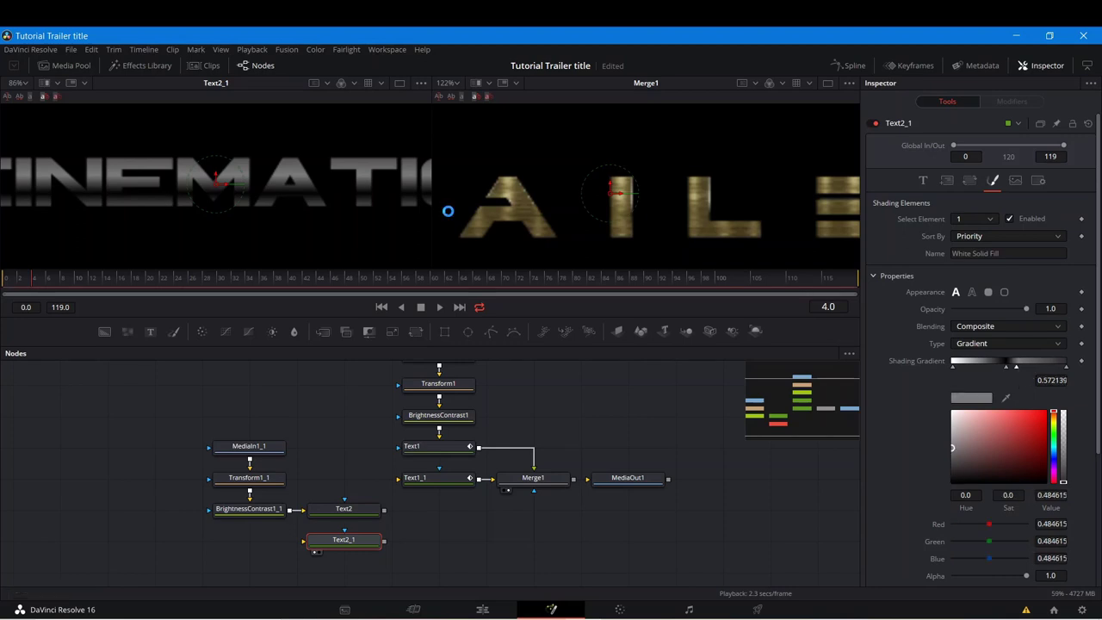
Step: Move Text2_1's gradient stops: white to 0.0, grey to about 0.79 and black to about 0.56
key("ctrl+f")
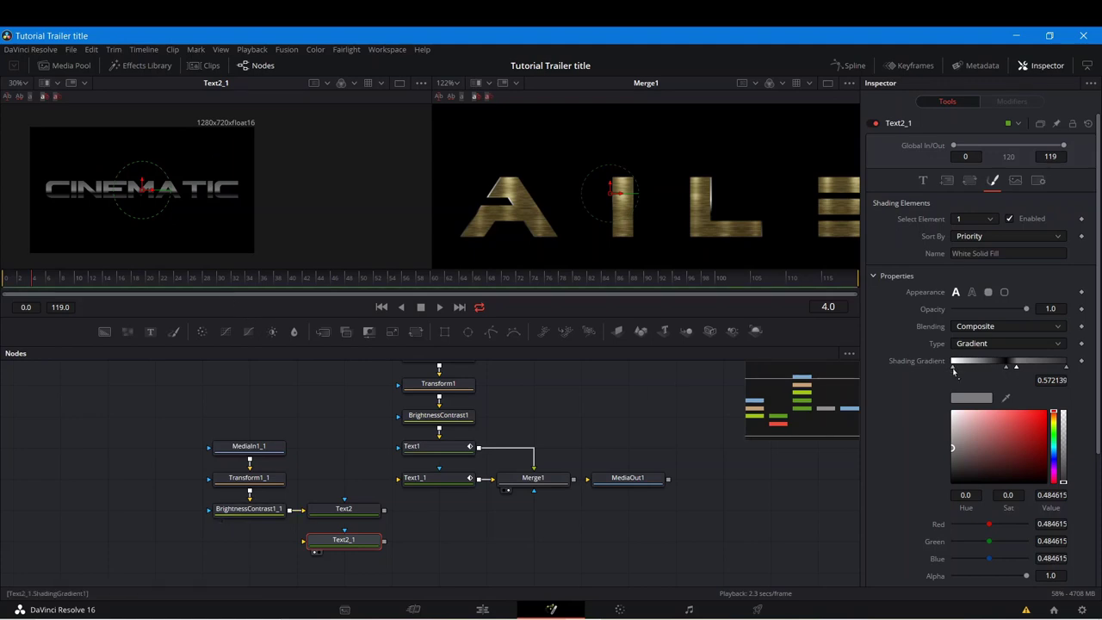
left_click_drag(954, 368, 916, 373)
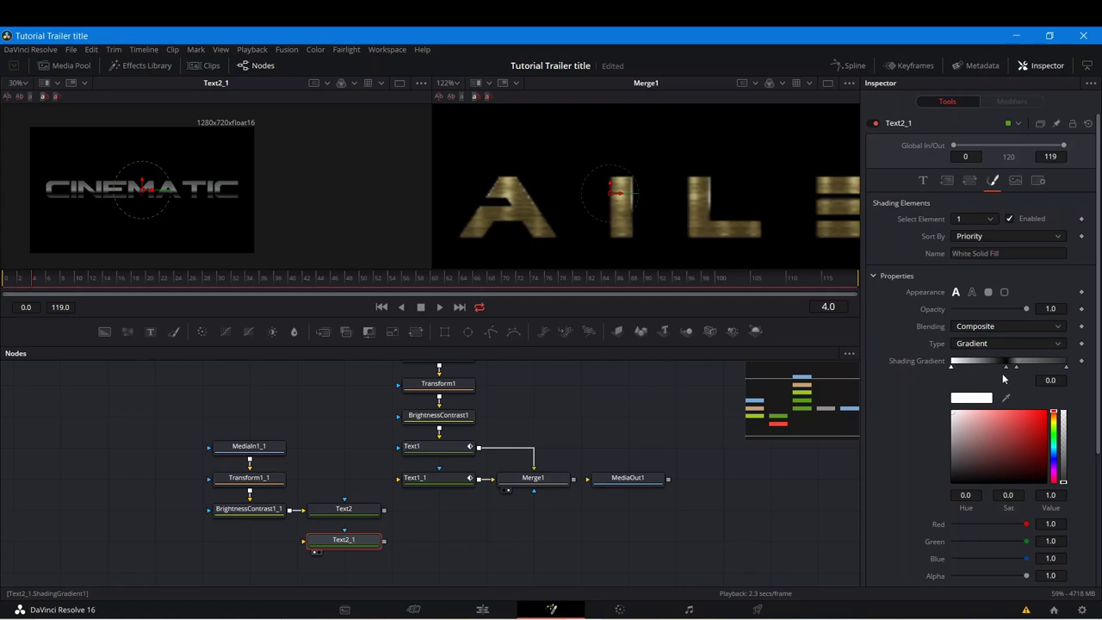
left_click_drag(1023, 370, 1041, 370)
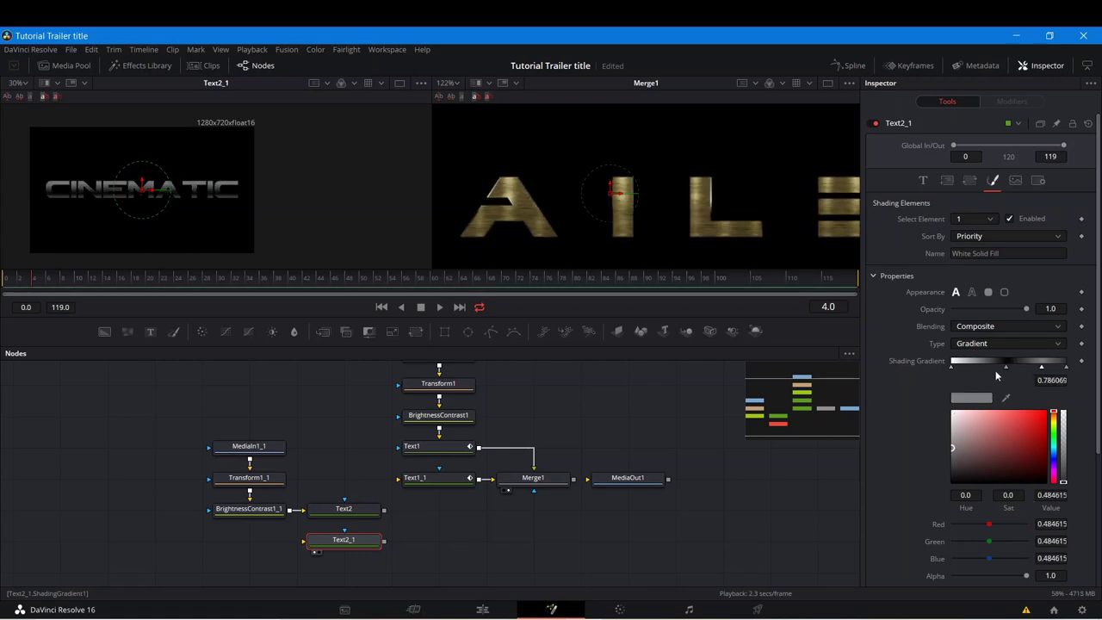
left_click(1016, 368)
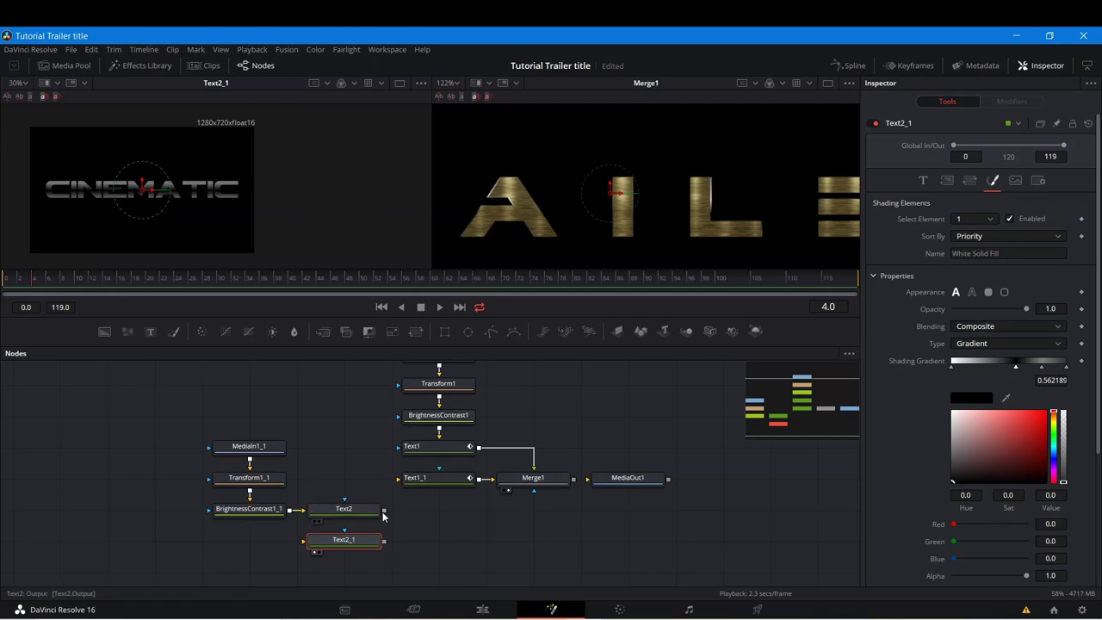
Step: Merge Text2 over Text2_1 and inspect the combined "Cinematic" text in the viewer
left_click_drag(385, 514, 388, 543)
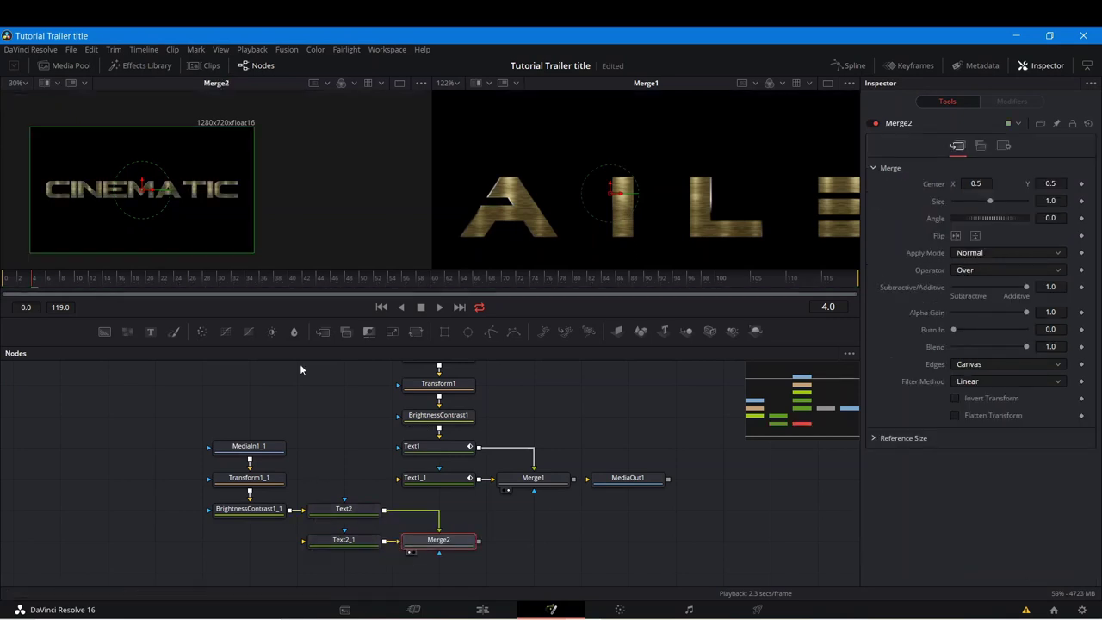
scroll(200, 184, "up", 4)
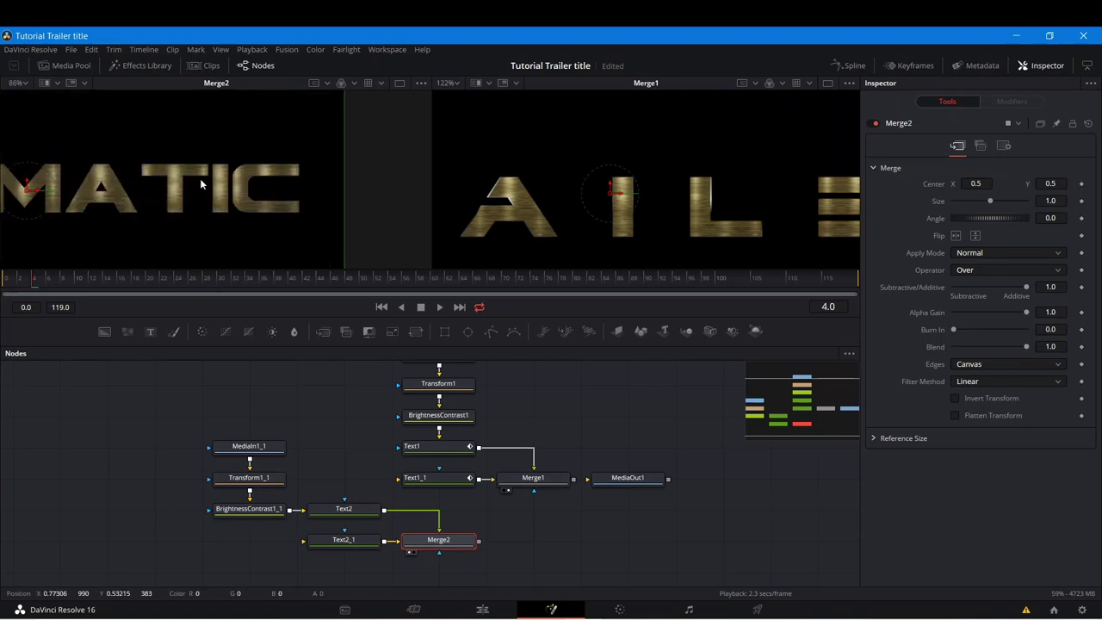
Step: Set Text2_1's tracking to 1.02, reduce it to 1.01, and save the project
left_click(352, 541)
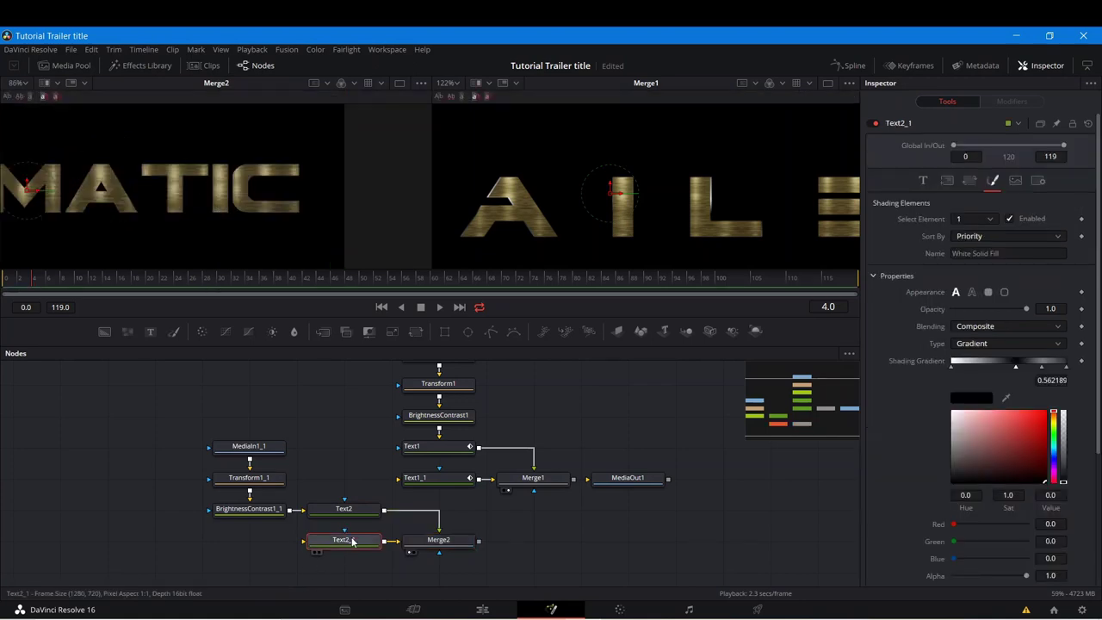
left_click(924, 181)
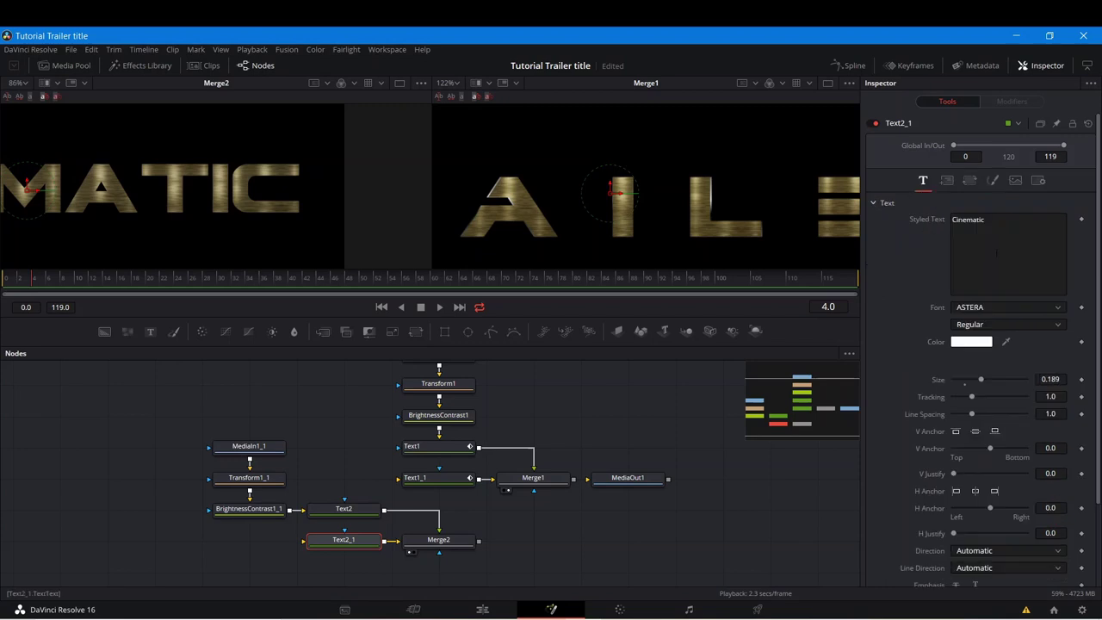
left_click(1050, 396)
type("2")
key("Return")
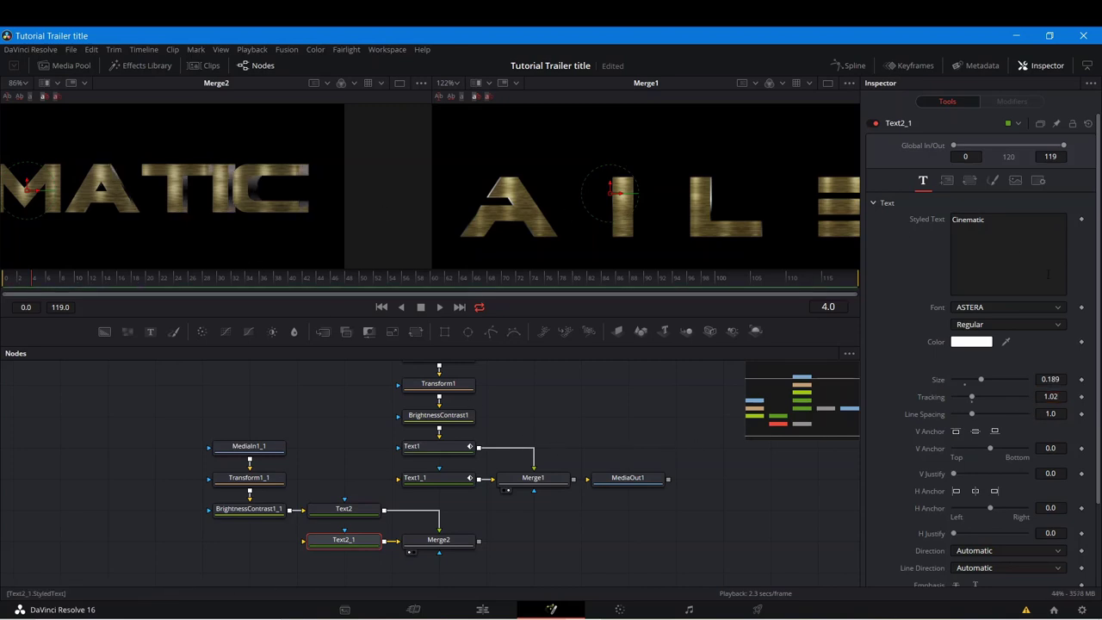
left_click(1051, 396)
type("1")
key("Return")
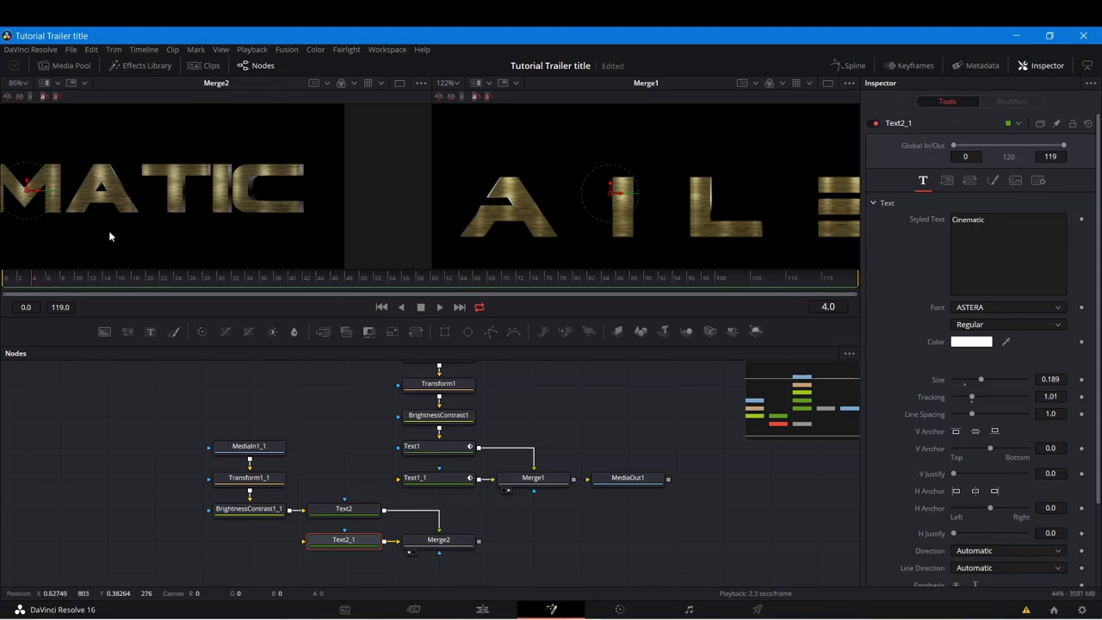
scroll(146, 189, "down", 4)
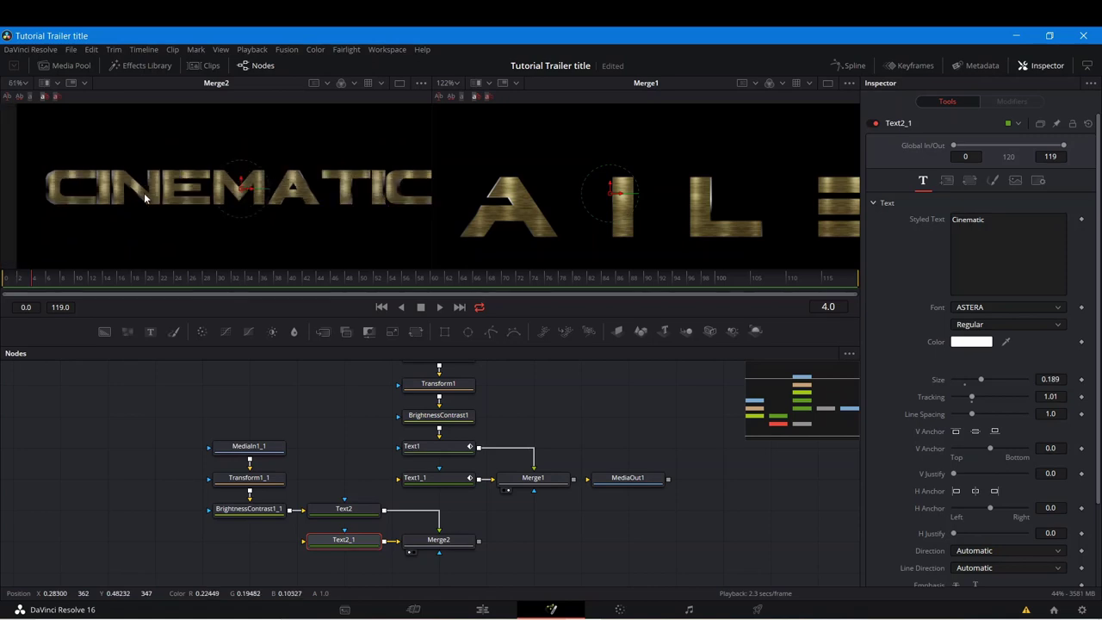
key("ctrl+s")
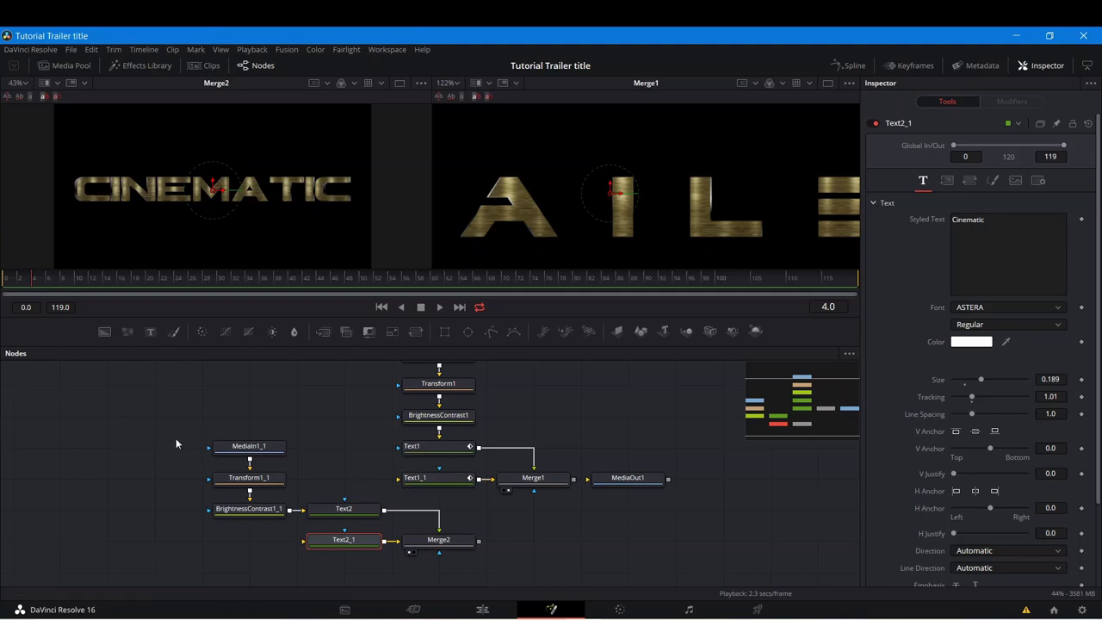
Step: Rearrange the "Cinematic" nodes so that Merge2 sits in line with Text2, above Text2_1
left_click_drag(175, 439, 350, 575)
scroll(472, 535, "down", 1)
scroll(508, 526, "right", 3)
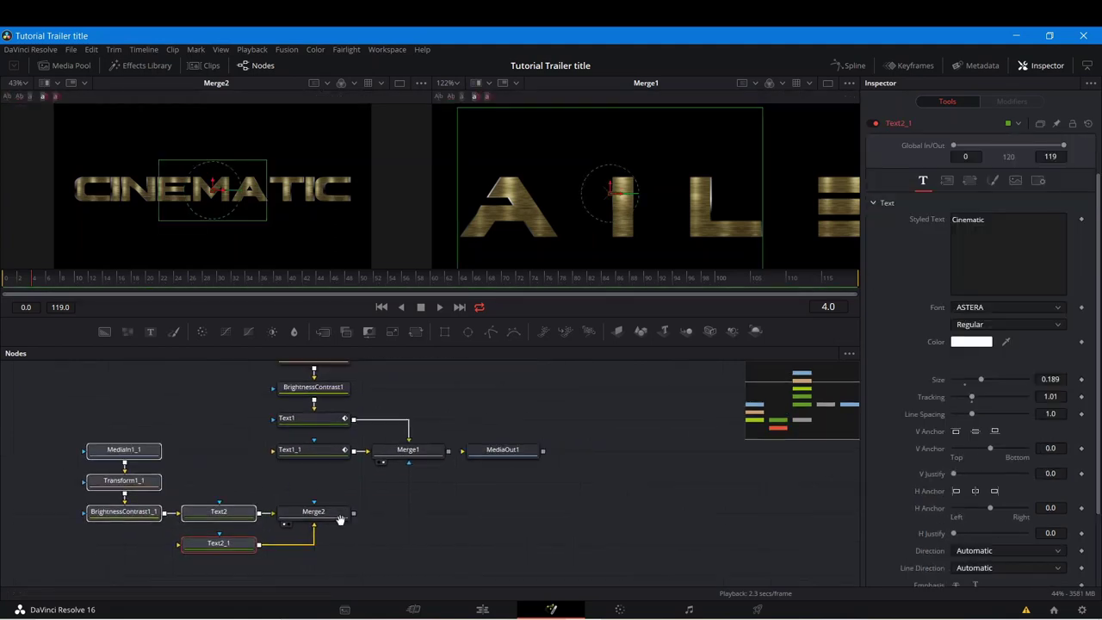
scroll(341, 520, "right", 3)
Step: Merge Merge2 over Merge1, move MediaOut1 farther out, and preview the combined title in place of Merge1
left_click_drag(228, 505, 505, 444)
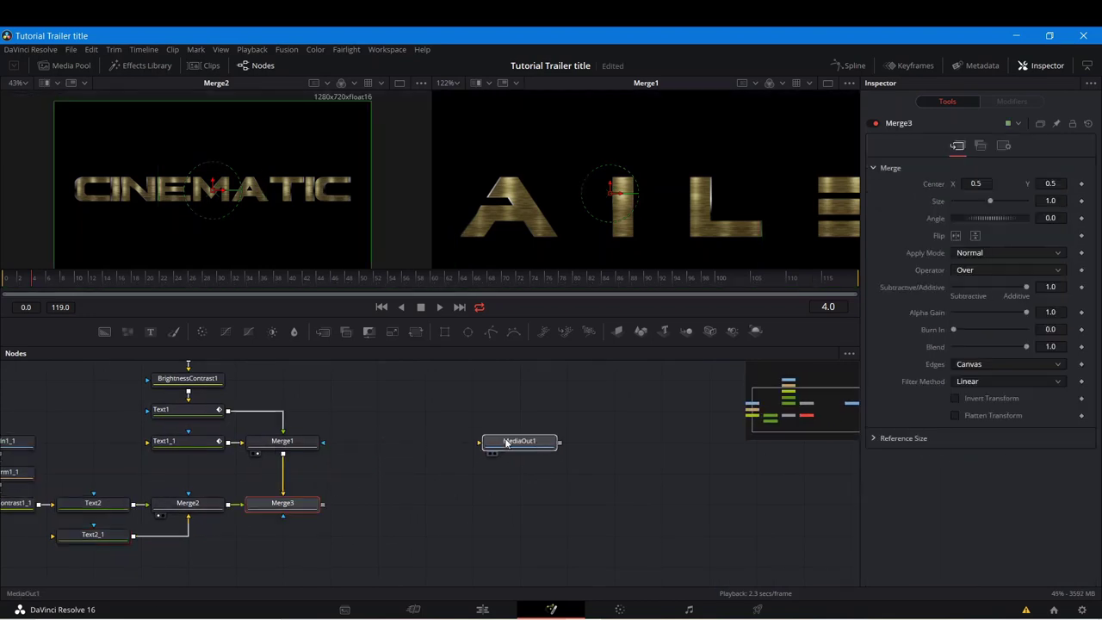
left_click(258, 516)
scroll(589, 179, "down", 5)
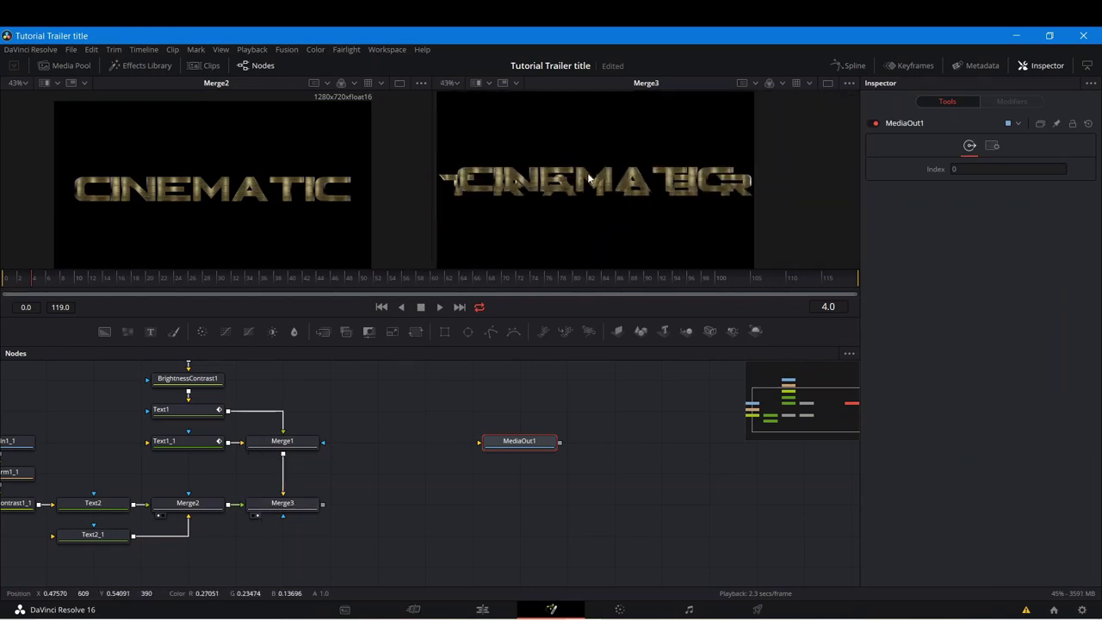
Step: Place "Cinematic" above "TraileR" in Merge3 with a size of 0.42 and a center Y of about 0.616
left_click(290, 510)
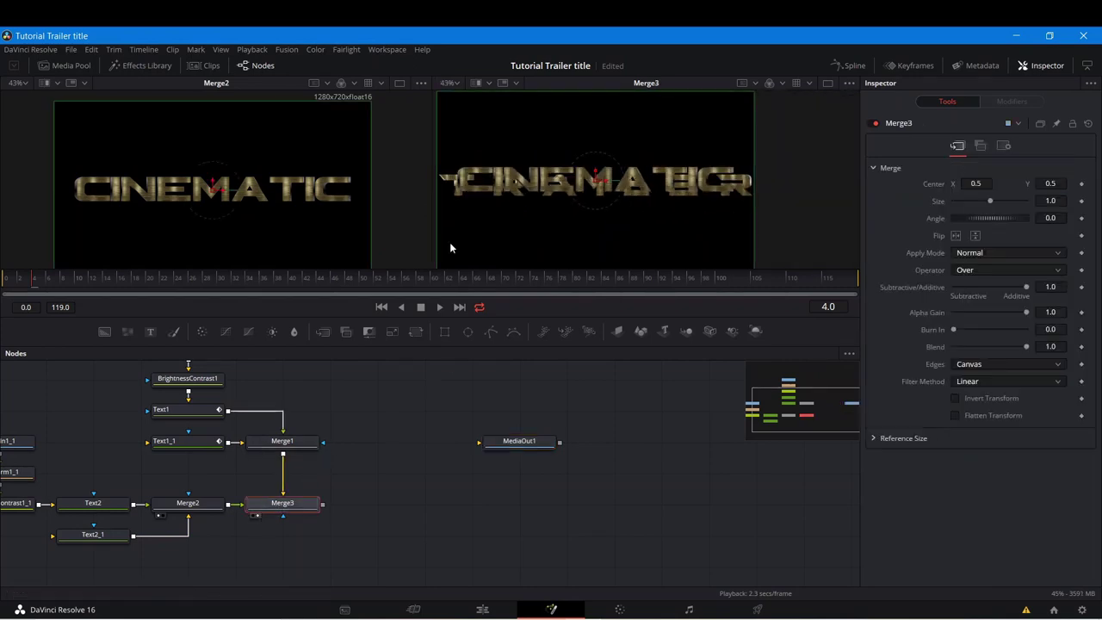
left_click_drag(595, 155, 596, 149)
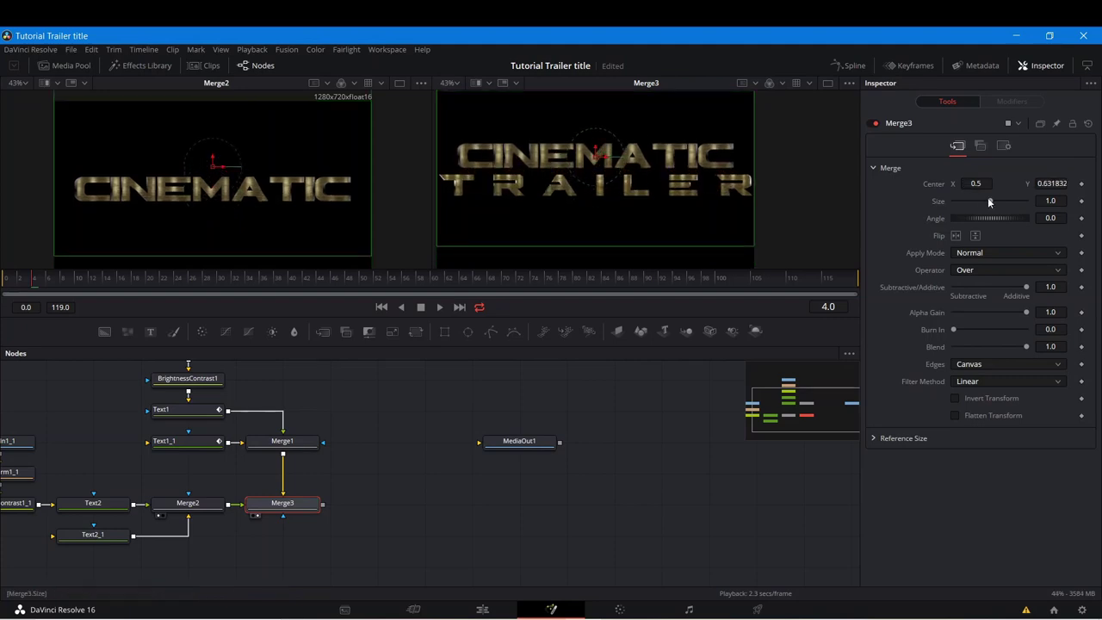
left_click_drag(990, 199, 968, 203)
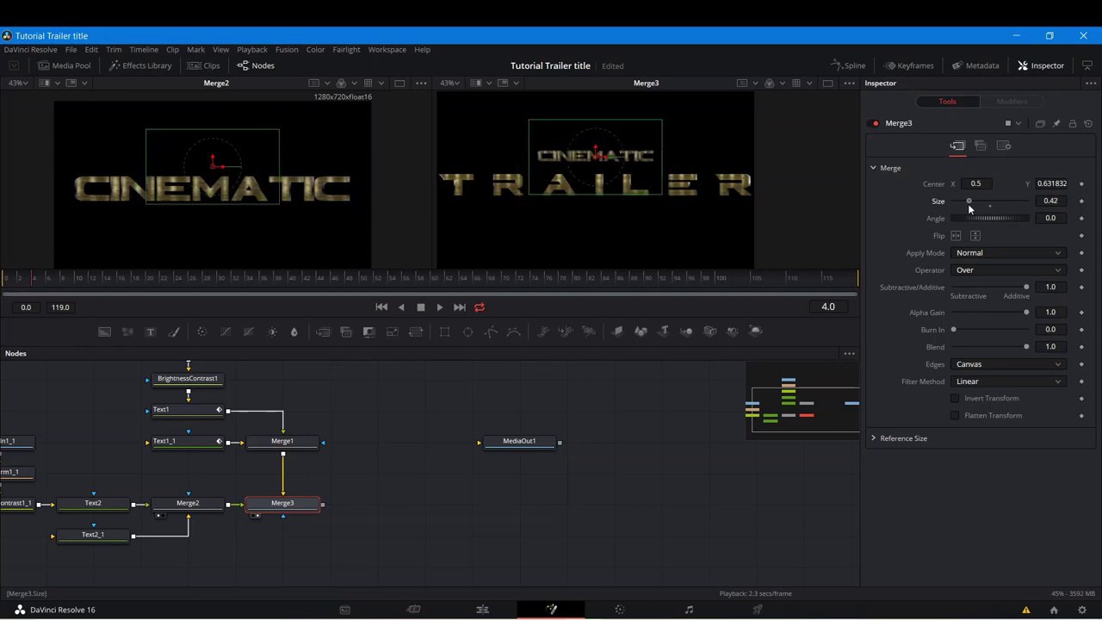
left_click_drag(596, 150, 596, 153)
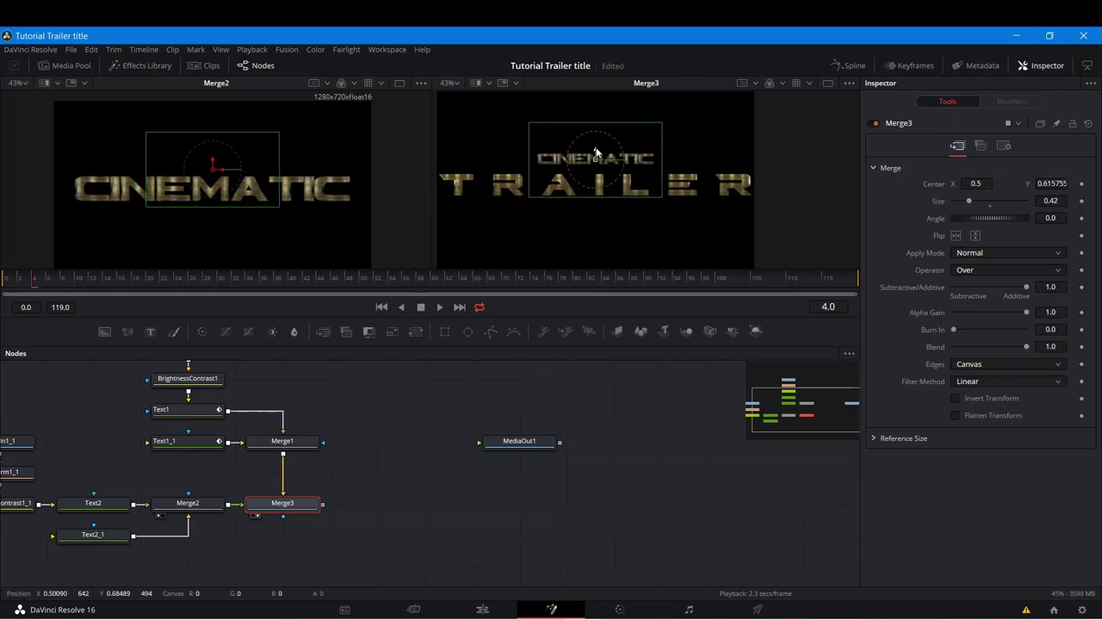
left_click(386, 447)
Step: Enlarge the metal texture in Transform1_1 to a size of about 0.417 and check the full title
scroll(581, 160, "up", 4)
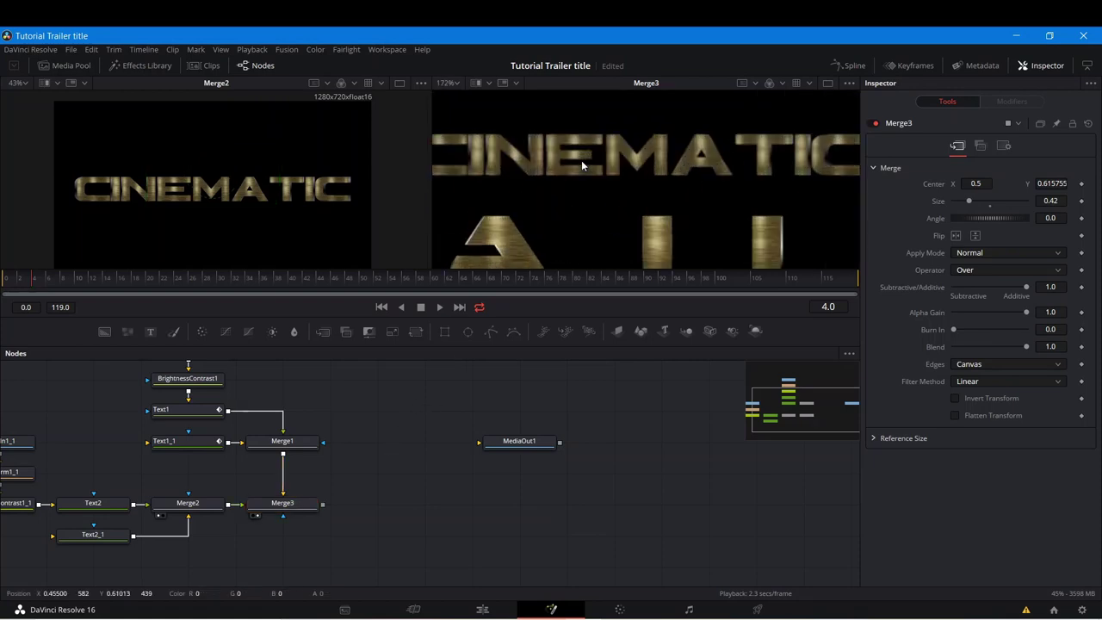
scroll(182, 470, "left", 3)
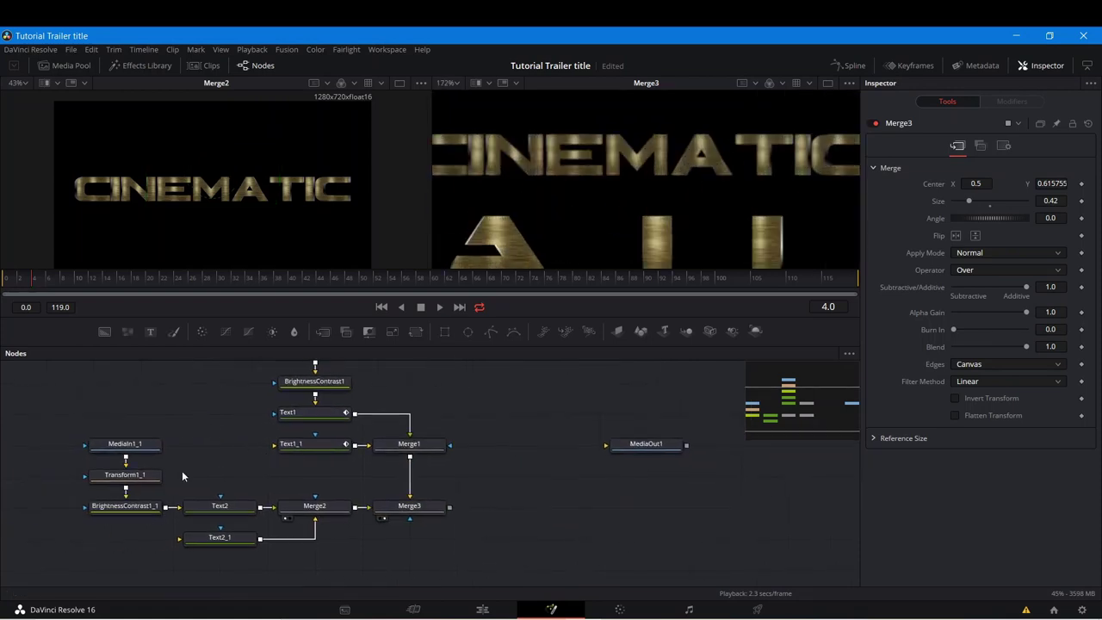
left_click(127, 479)
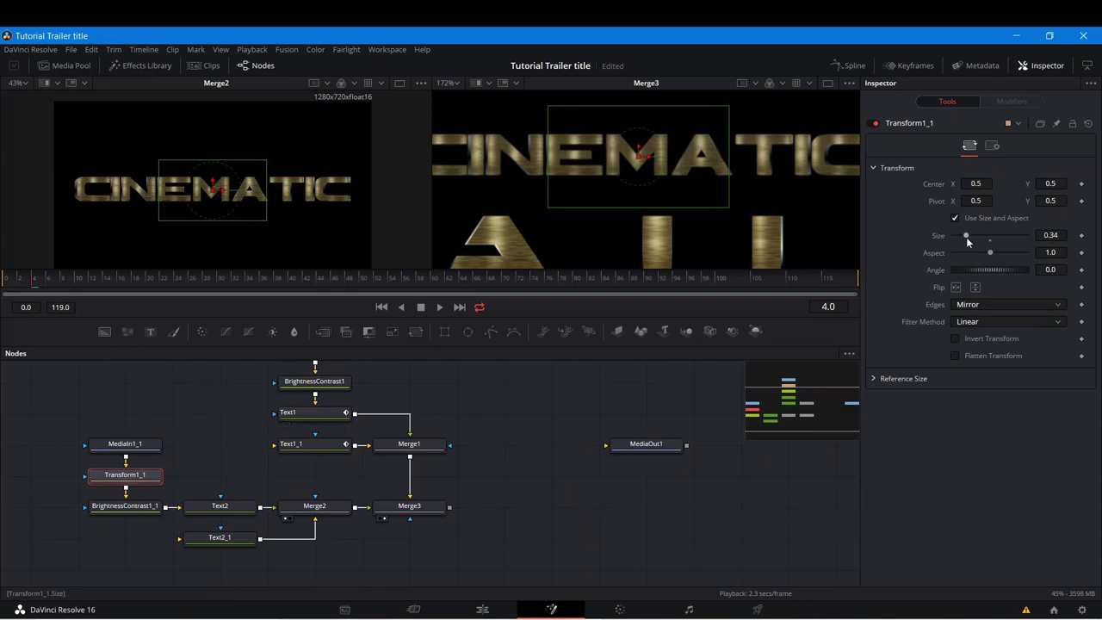
left_click_drag(267, 220, 275, 231)
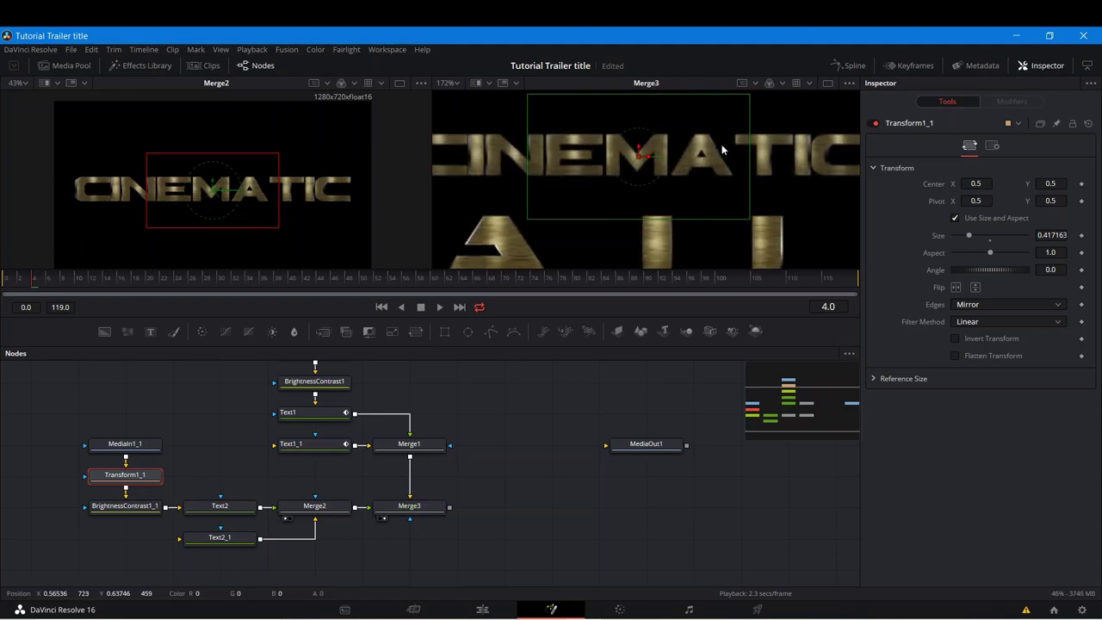
scroll(722, 144, "down", 5)
left_click(551, 428)
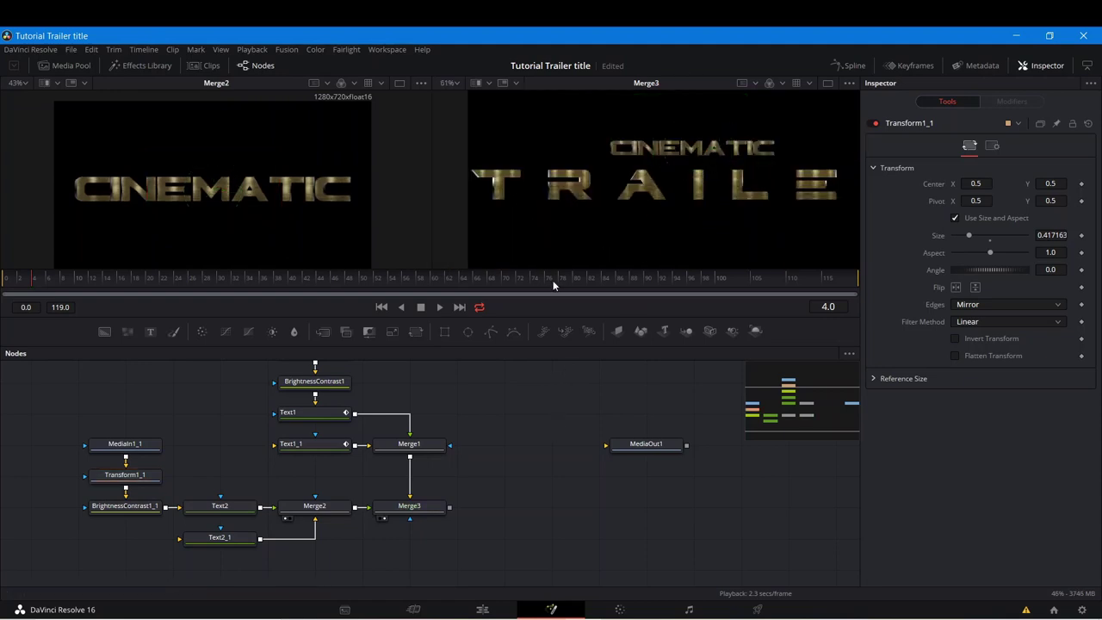
Step: Add a Blend keyframe to Merge3 at frame 48 and set its value to 0.0
left_click(400, 514)
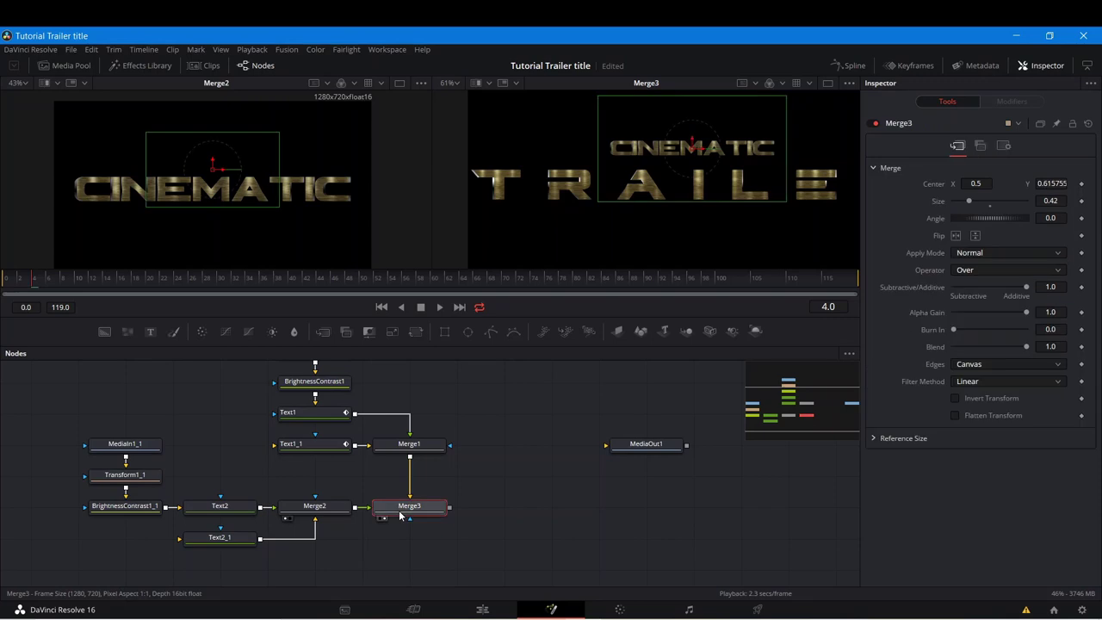
left_click(347, 278)
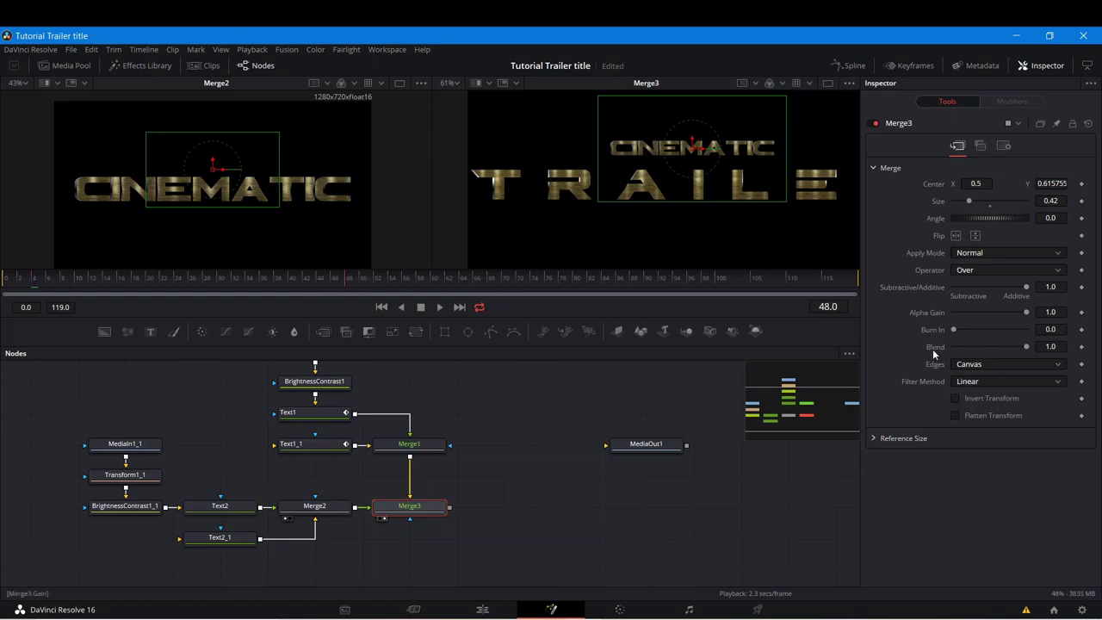
right_click(1082, 346)
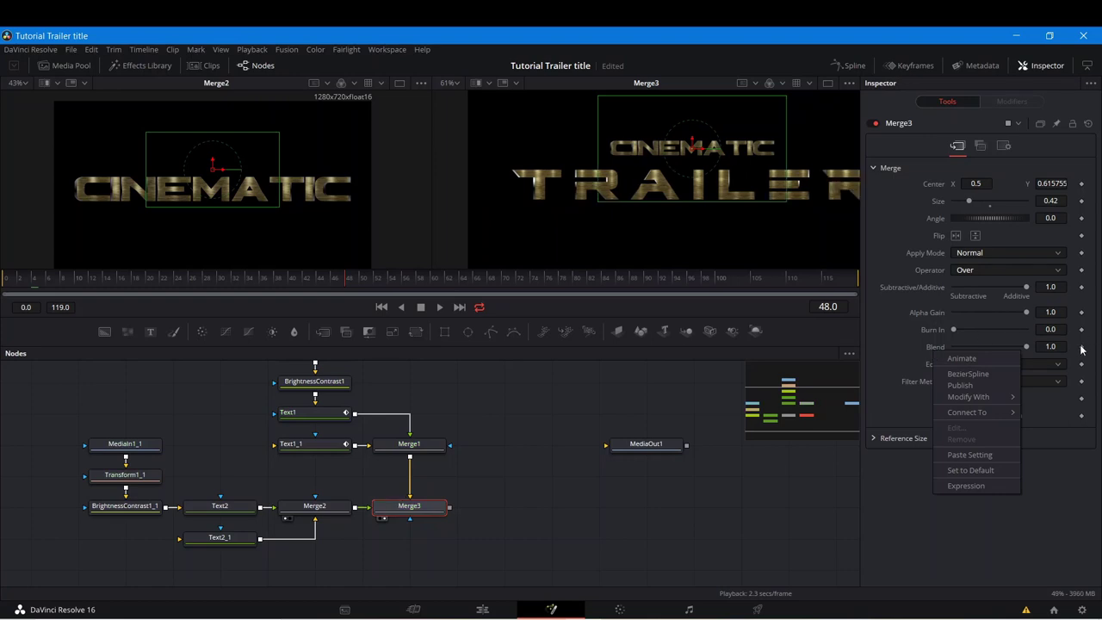
left_click(1082, 347)
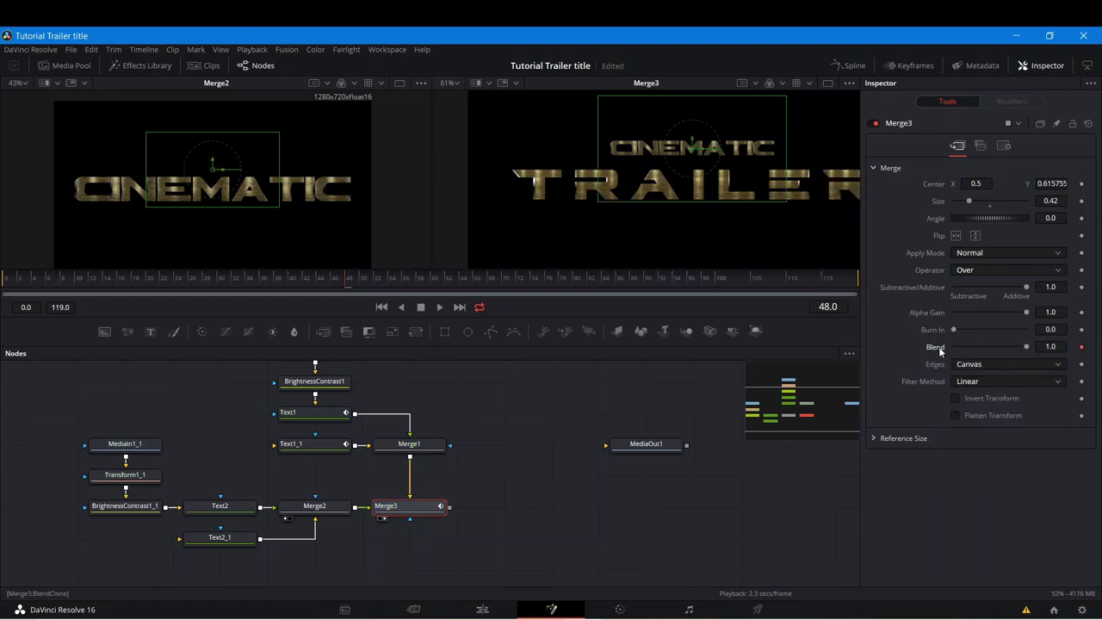
left_click_drag(958, 362, 901, 364)
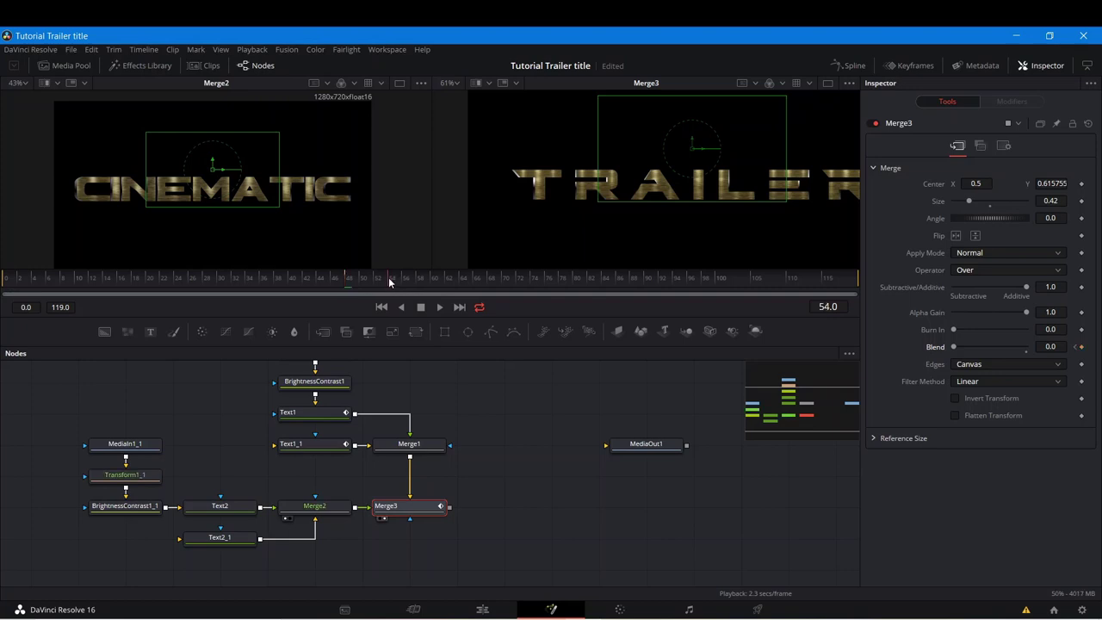
Step: Keyframe Merge3's Blend at 1.0 on frame 56 so that "Cinematic" fades in
left_click(389, 279)
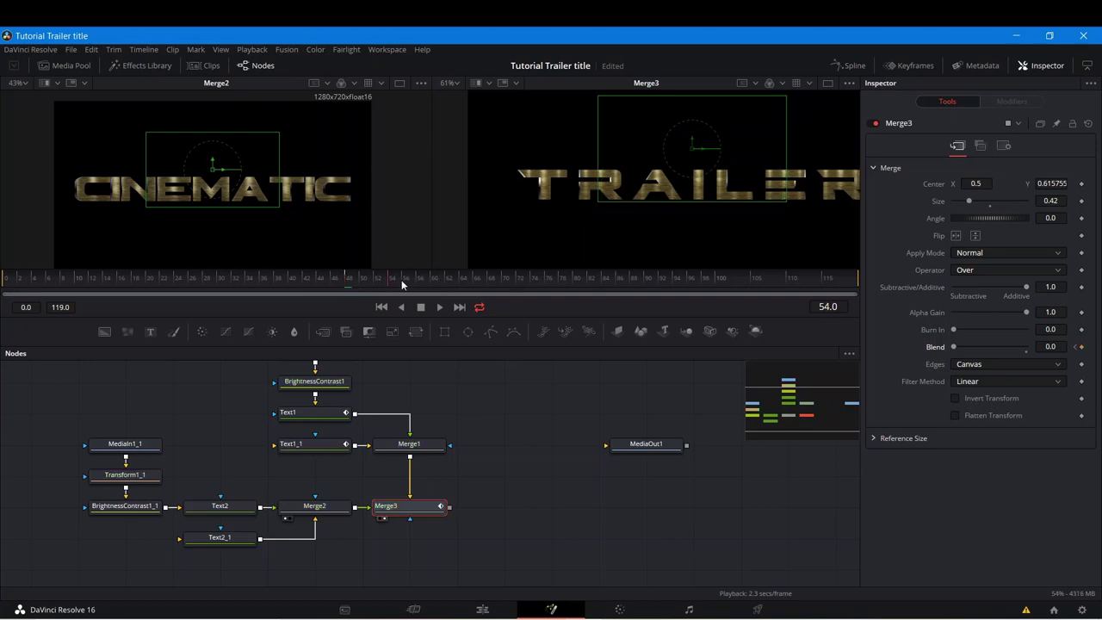
left_click(401, 285)
key("Right")
left_click(1081, 346)
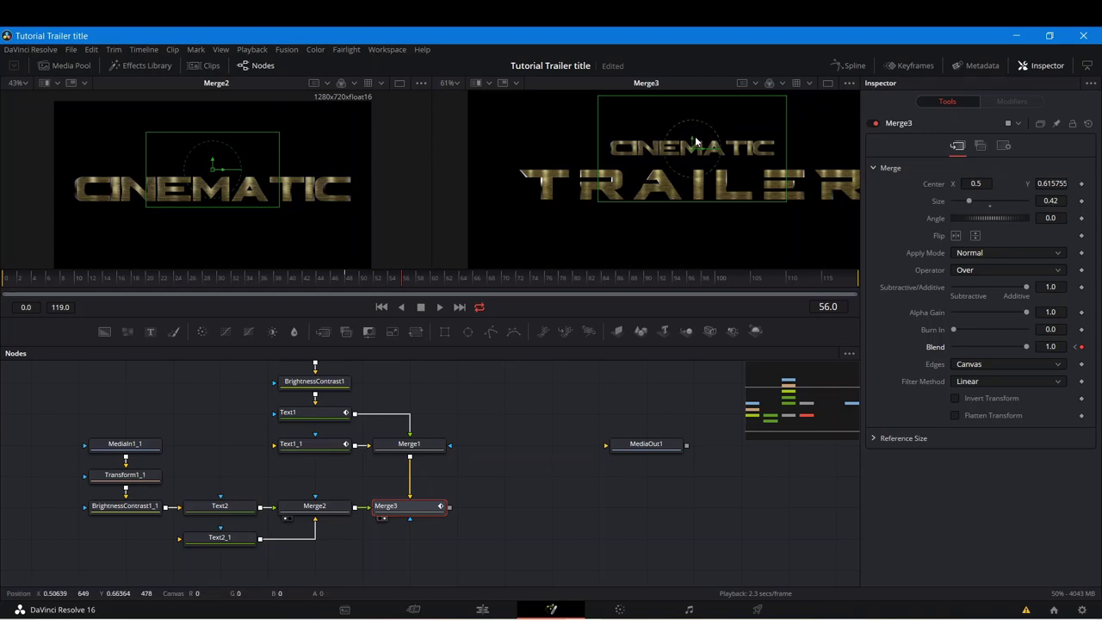
Step: Lower "Cinematic" in Merge3 to a center Y of about 0.604 and save the project
left_click_drag(695, 142, 693, 147)
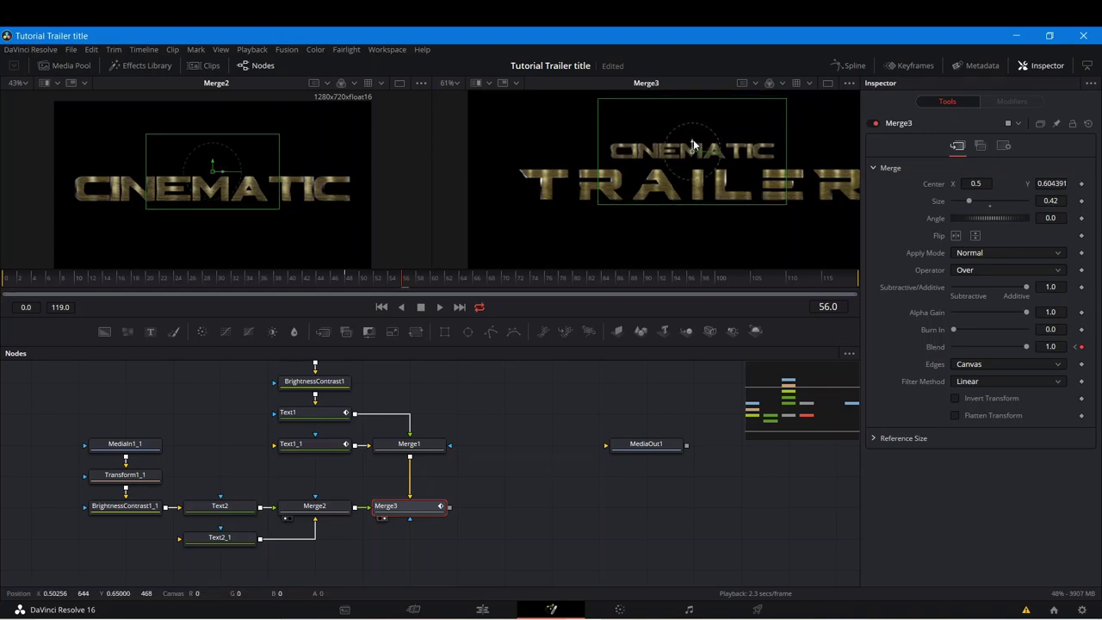
left_click(532, 428)
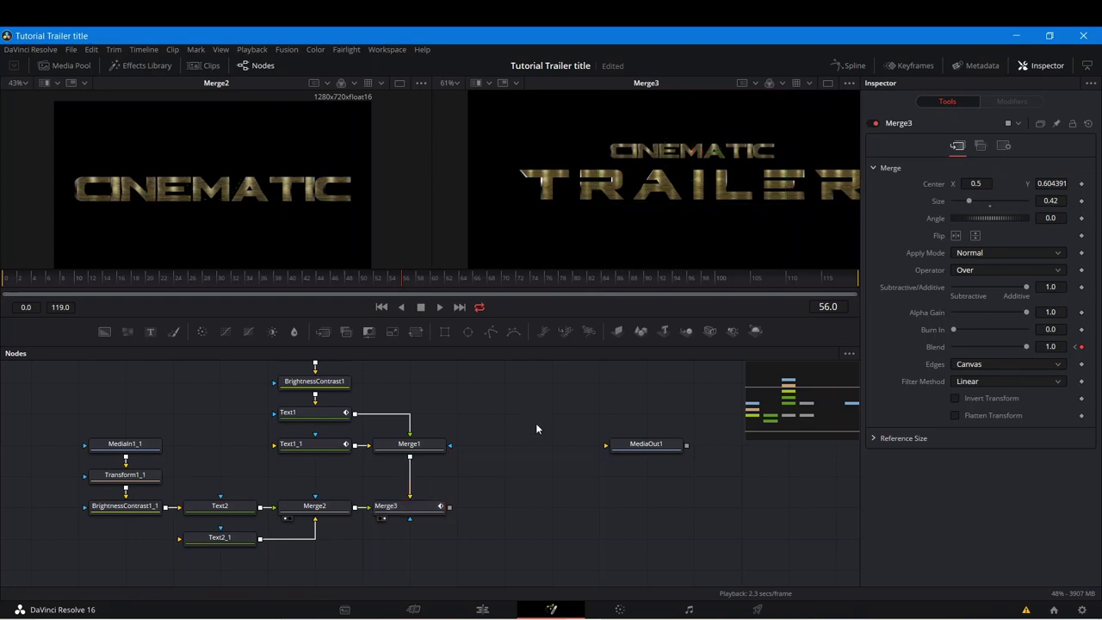
key("ctrl+s")
Step: Import Background0000, Fog_009d_1 and Spark from the Project Files 5 folder as stacked nodes in an empty area of the node graph
left_click_drag(517, 440, 455, 335)
left_click_drag(442, 455, 372, 401)
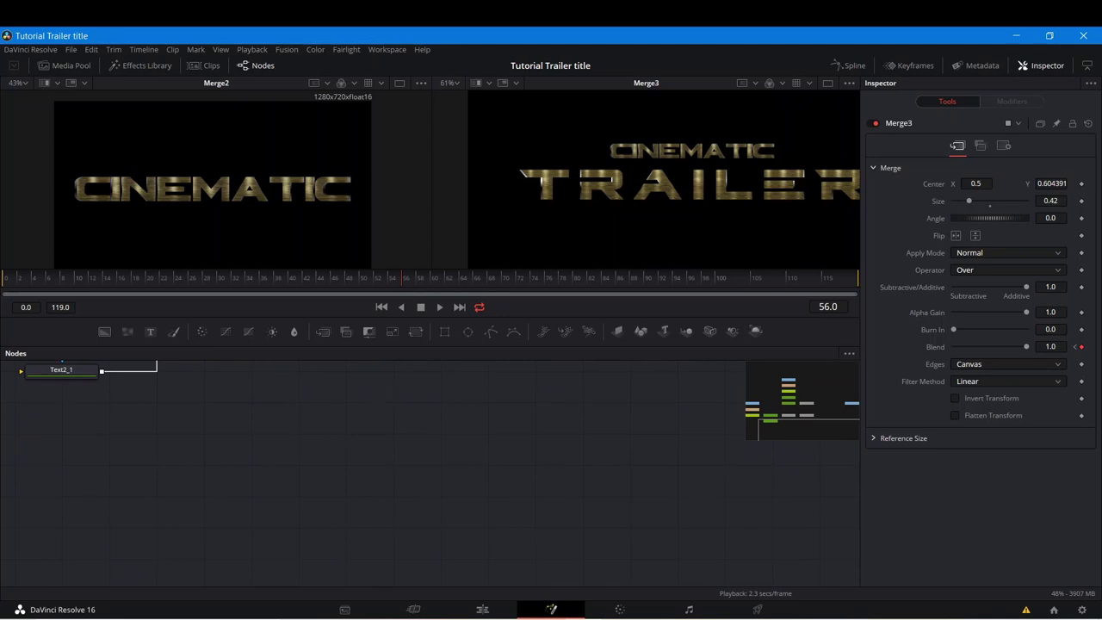
mouse_move(406, 616)
left_click(405, 569)
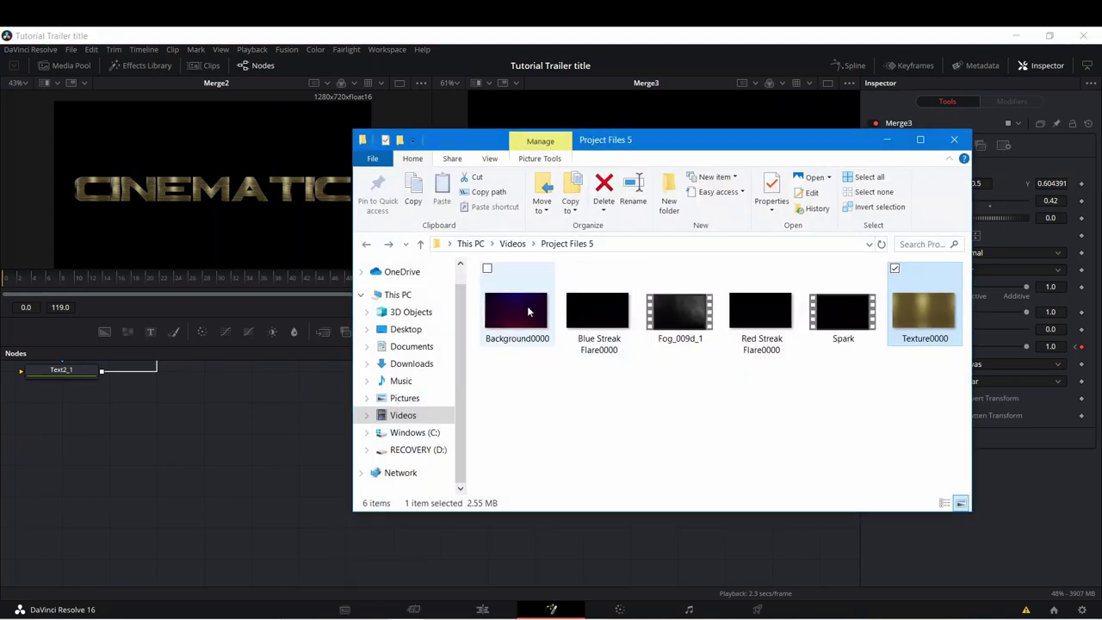
left_click_drag(528, 312, 234, 424)
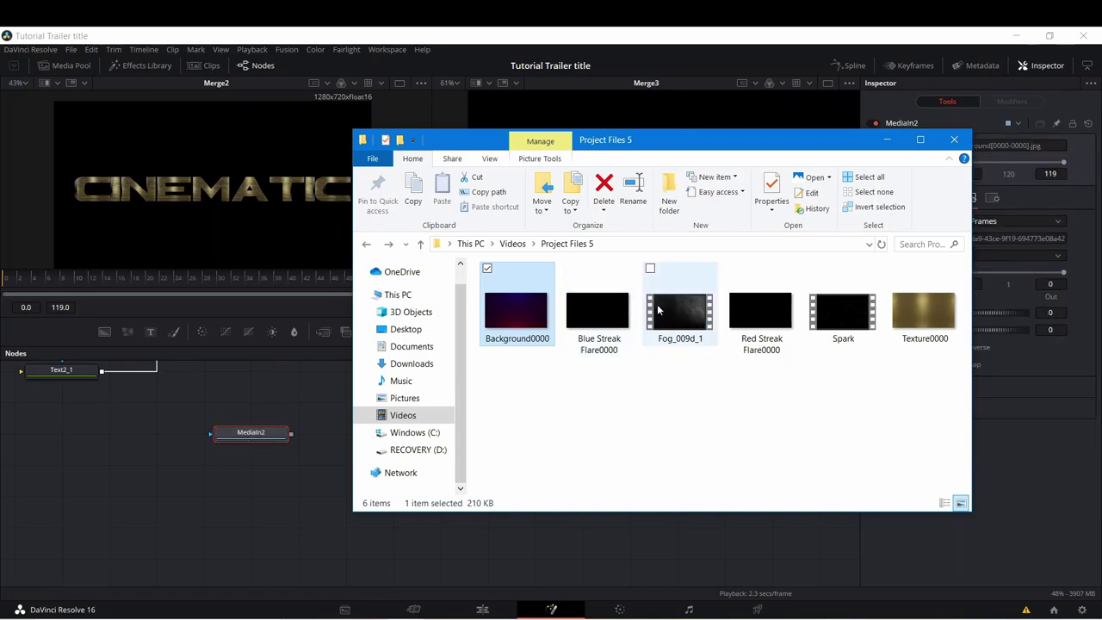
left_click_drag(669, 316, 241, 482)
left_click_drag(839, 320, 244, 496)
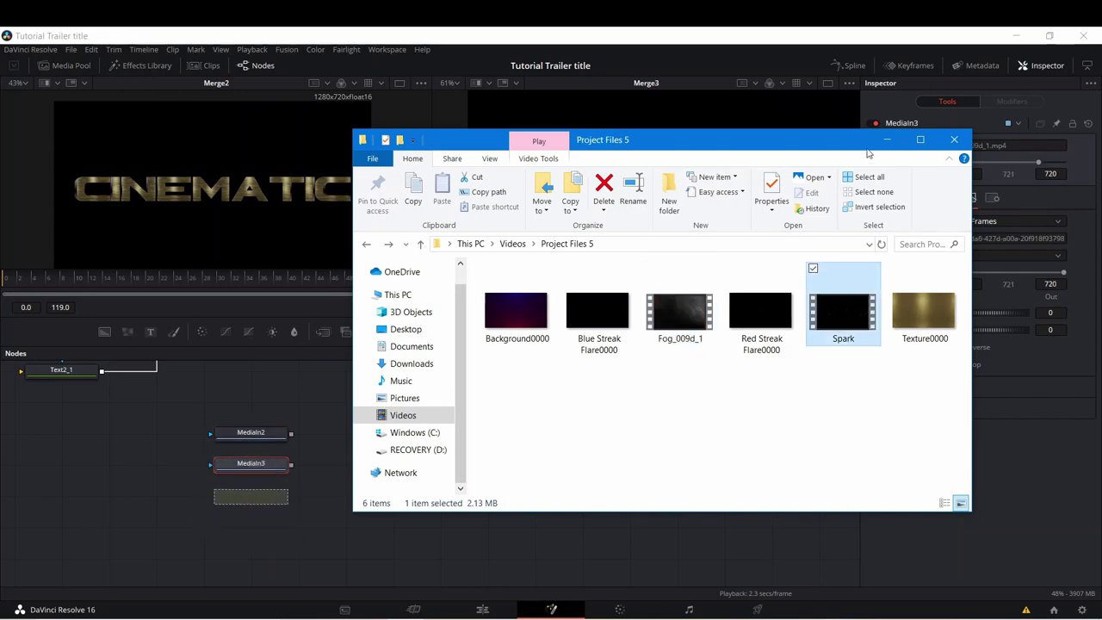
left_click(903, 139)
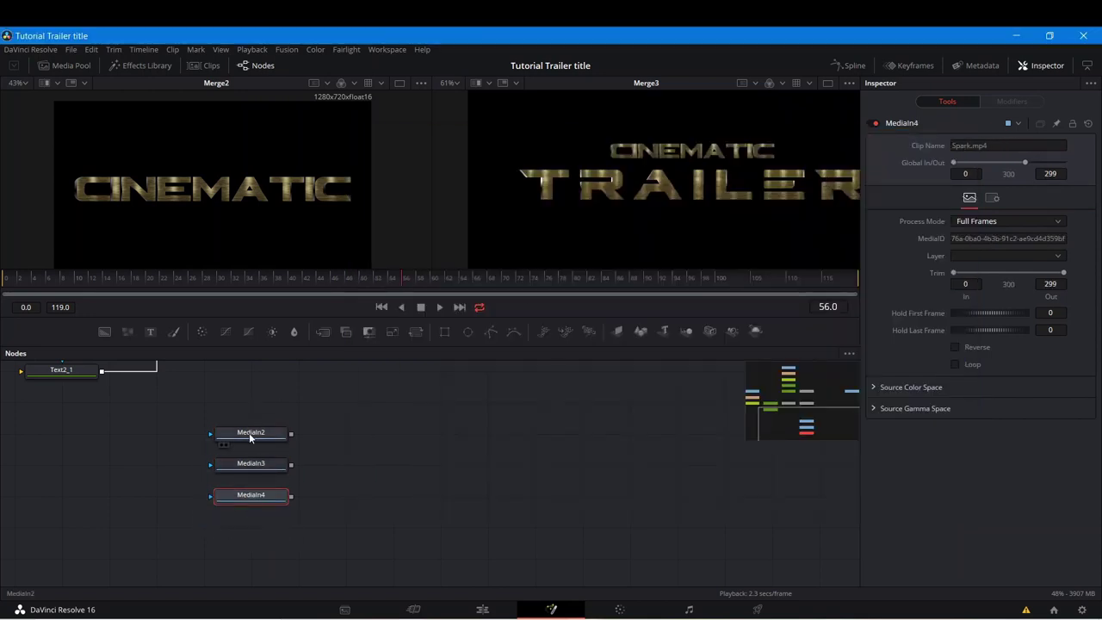
Step: Rename the MediaIn2 node holding the background image as "background"
right_click(249, 432)
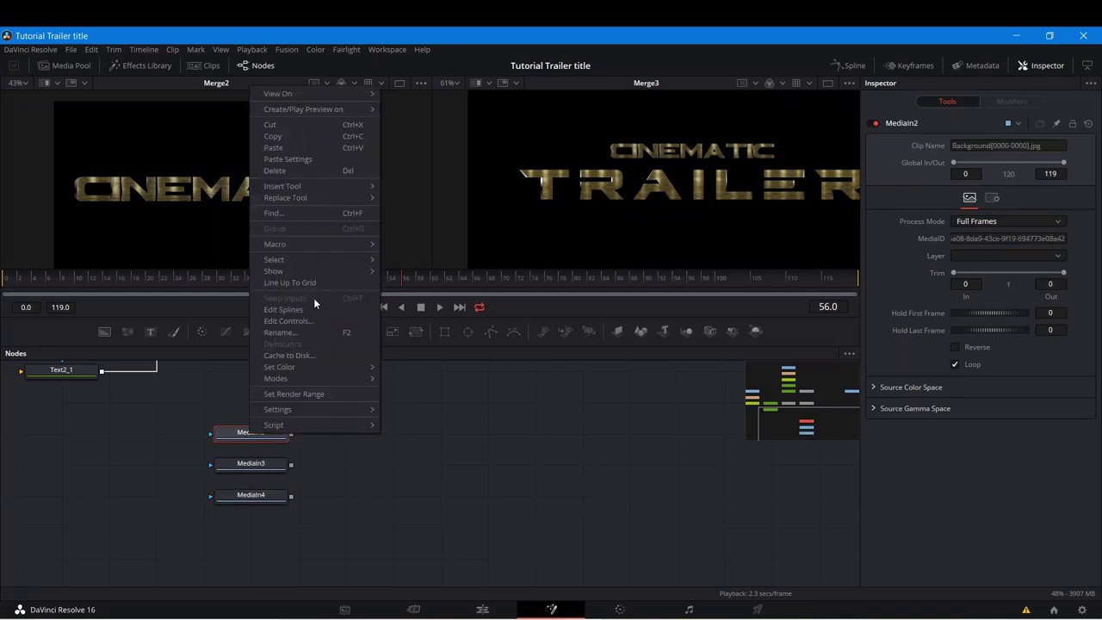
left_click(280, 331)
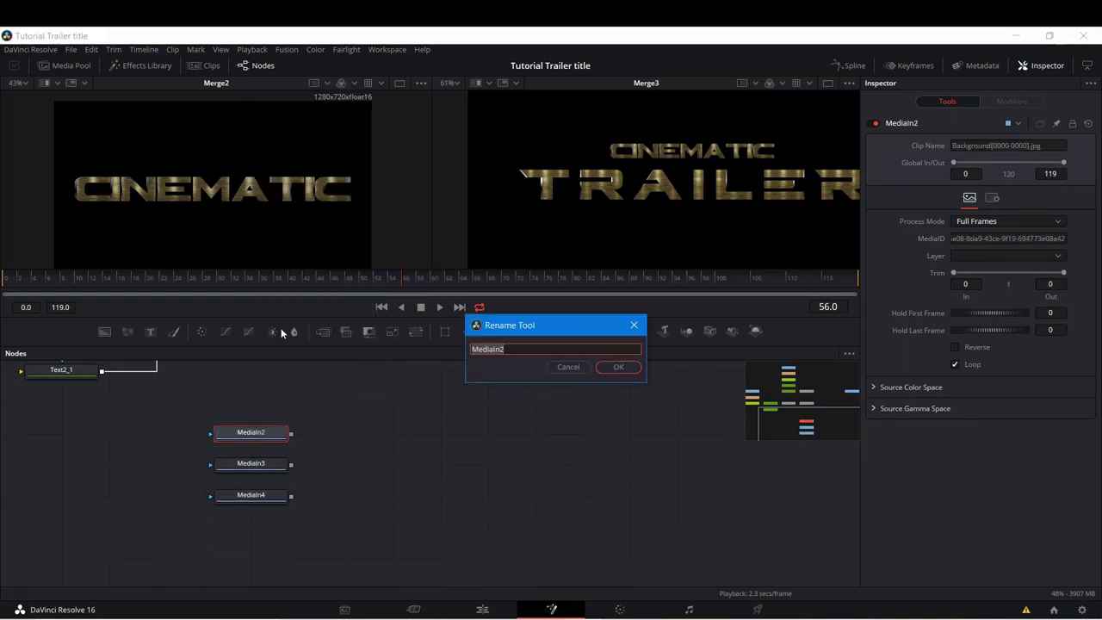
type("backgroun")
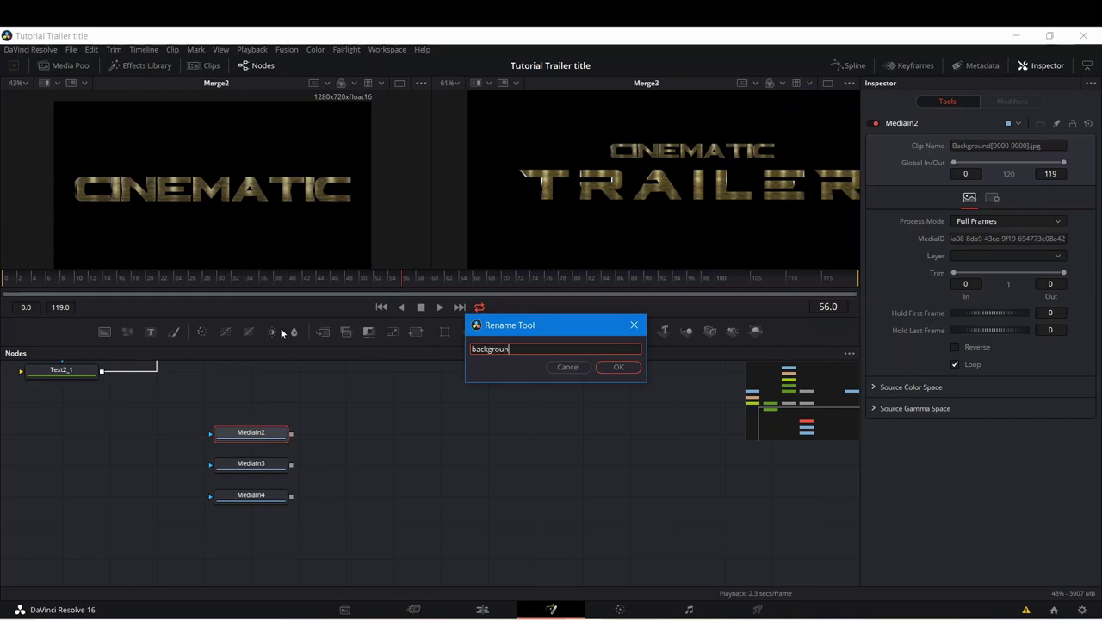
type("d")
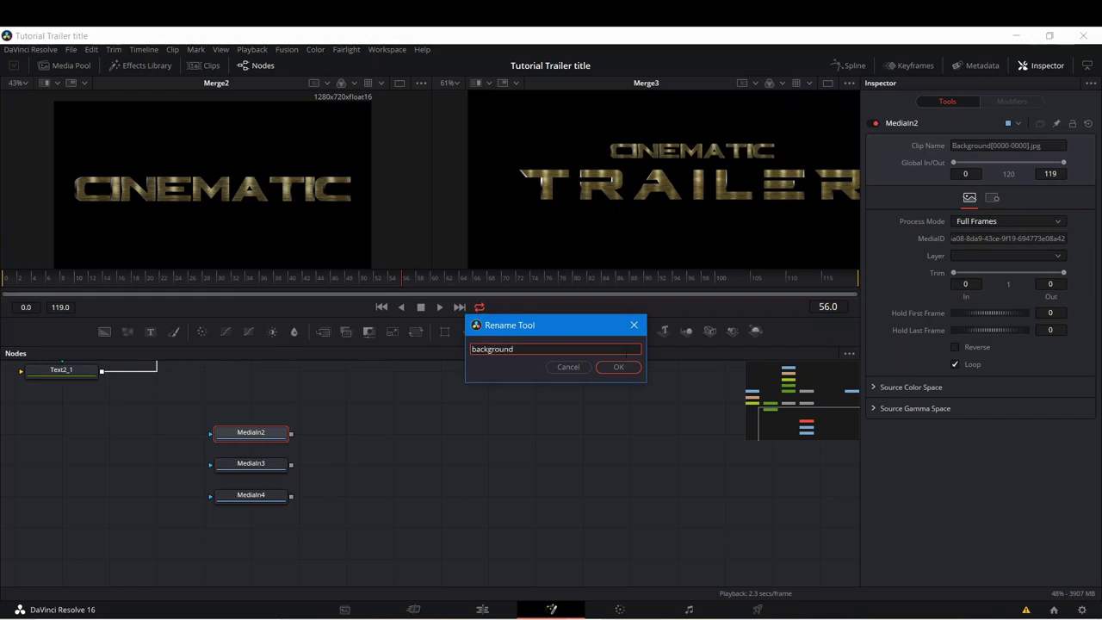
left_click(617, 368)
Step: Rename the MediaIn3 node holding the fog clip as "smoke"
left_click(230, 465)
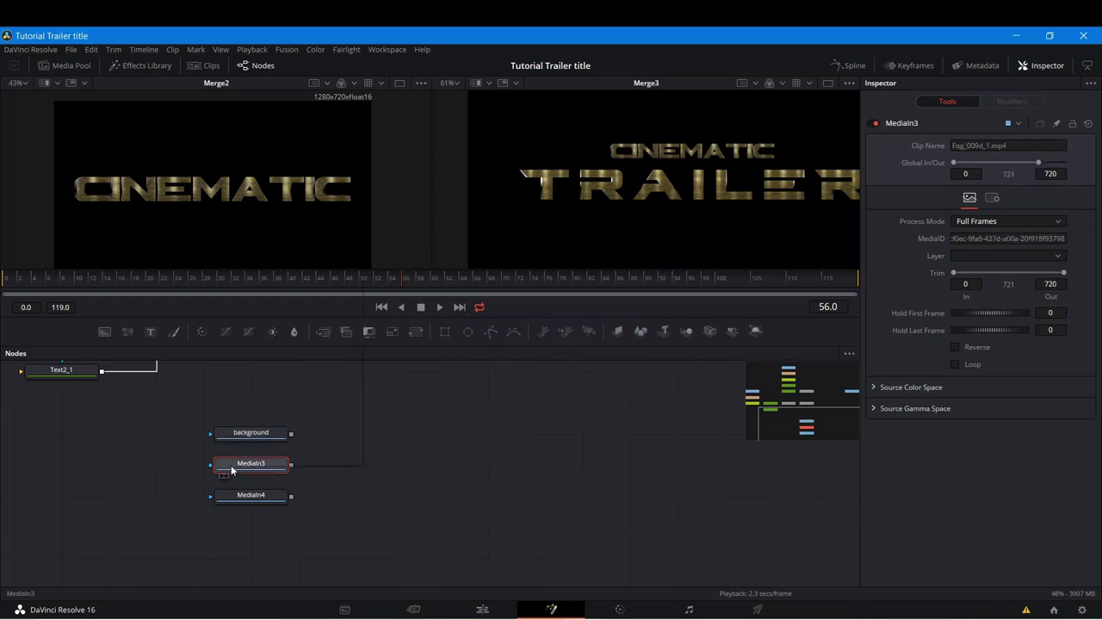
right_click(231, 465)
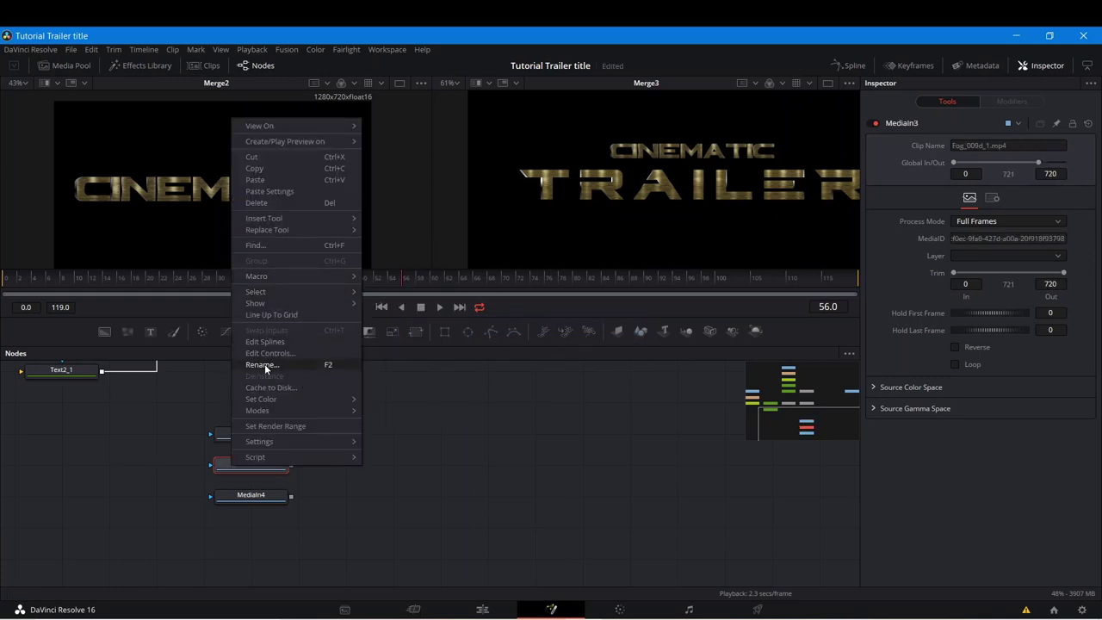
left_click(263, 364)
type("smoke")
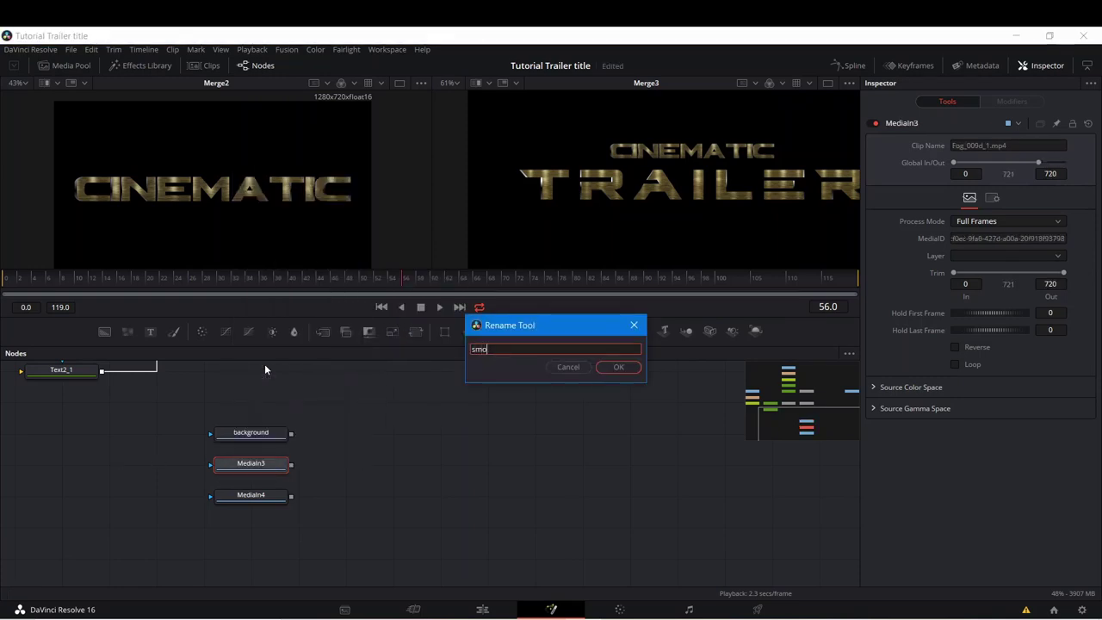
left_click(608, 369)
Step: Rename the MediaIn4 node holding the spark clip as "ember"
left_click(257, 496)
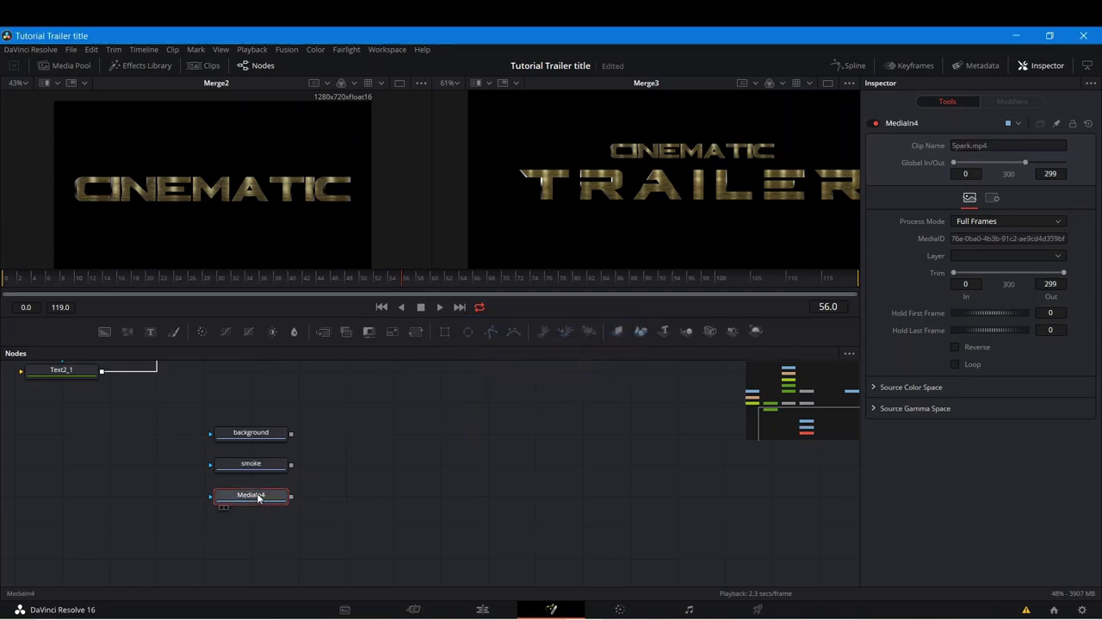
right_click(257, 496)
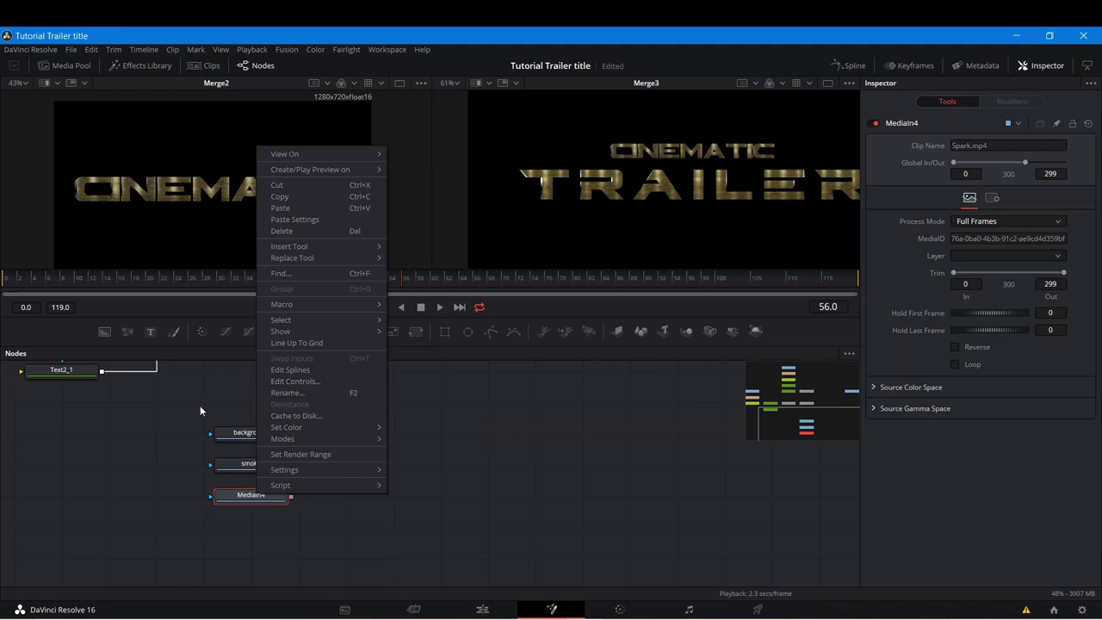
left_click(293, 394)
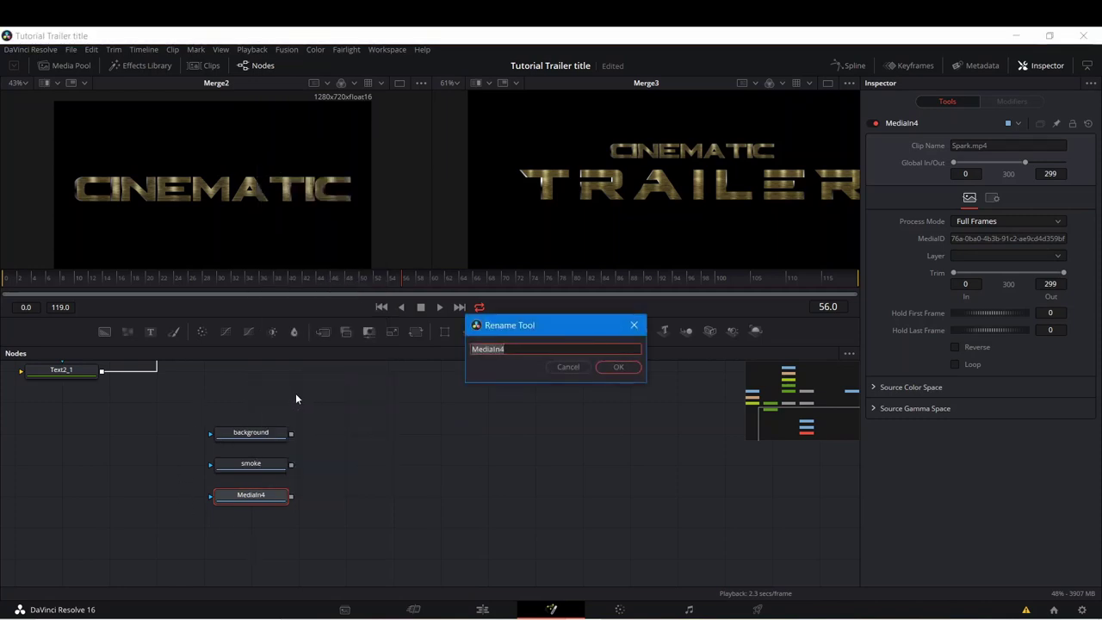
type("ember")
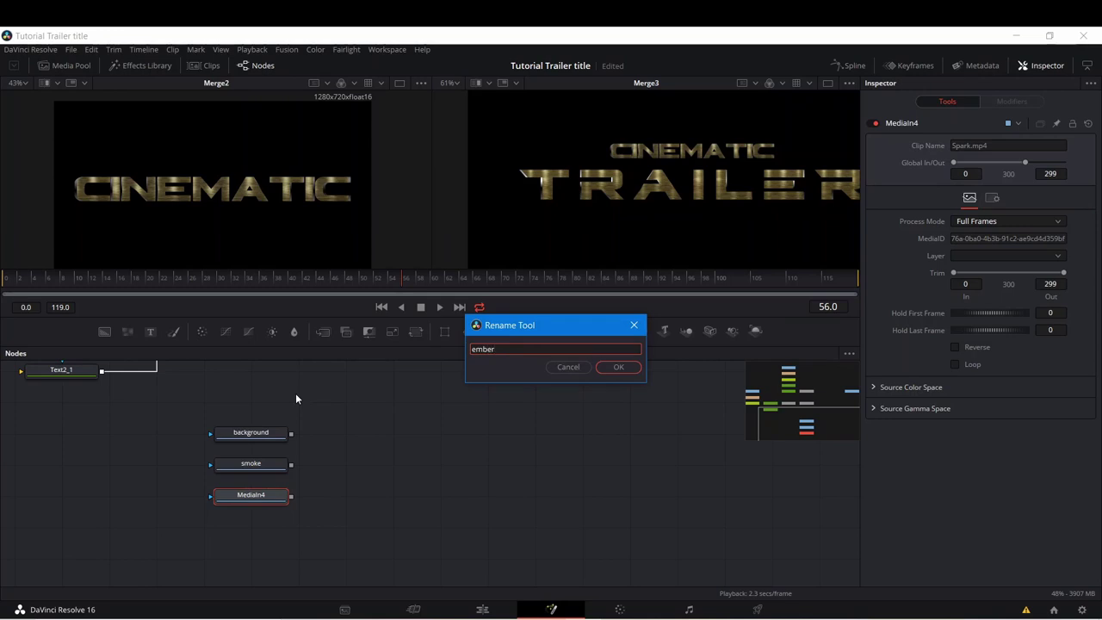
left_click(605, 365)
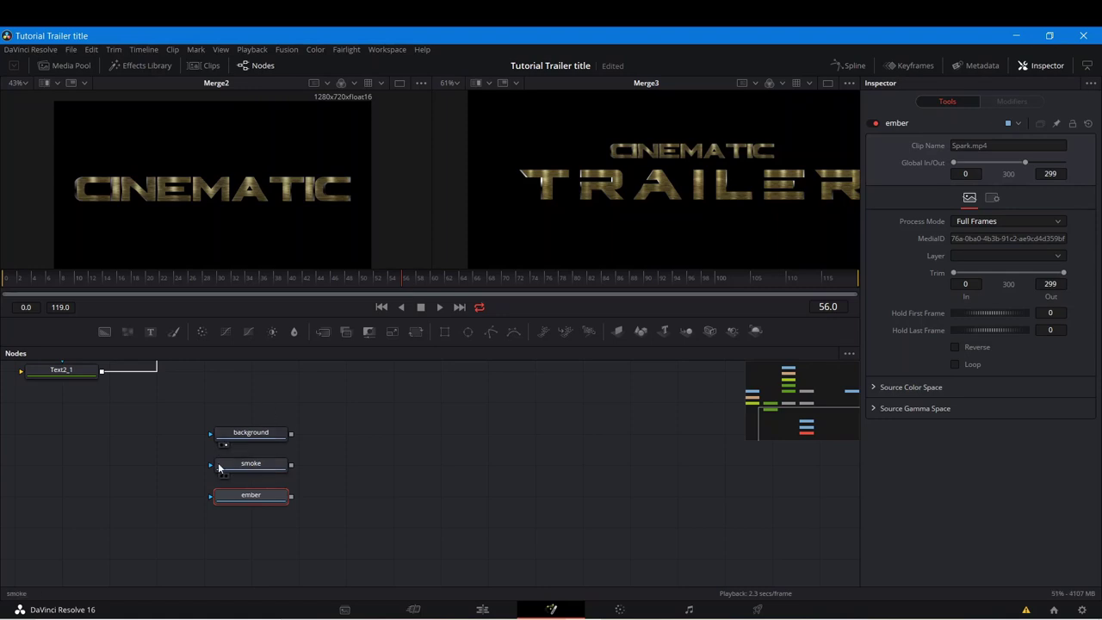
Step: Preview the background node in place of Merge3 and examine the whole image
left_click_drag(258, 434, 638, 196)
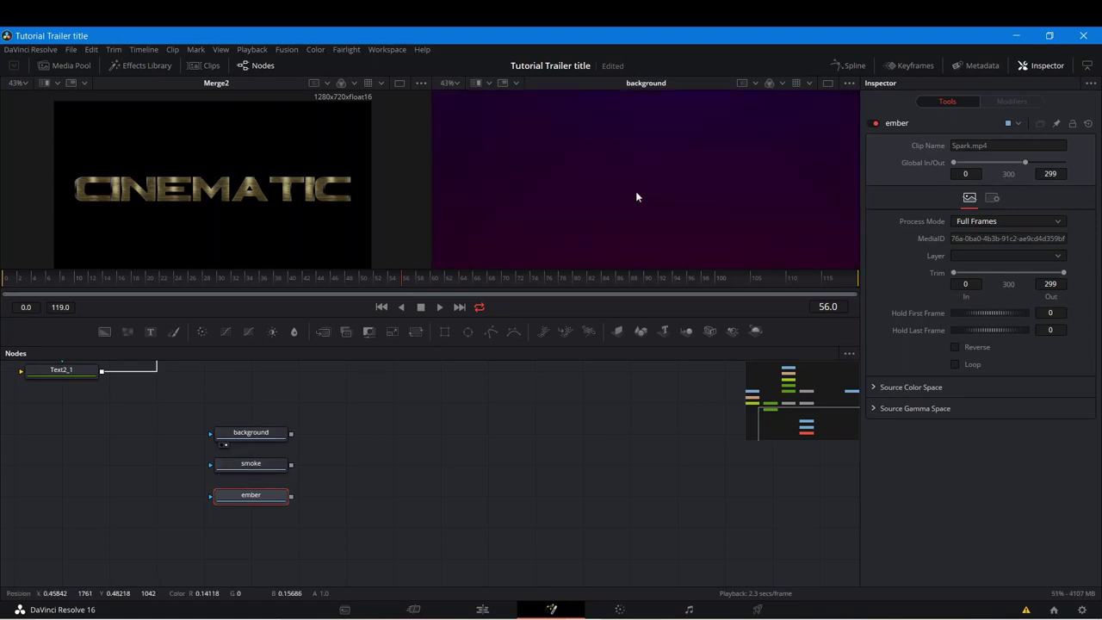
scroll(635, 191, "down", 3)
scroll(661, 170, "down", 3)
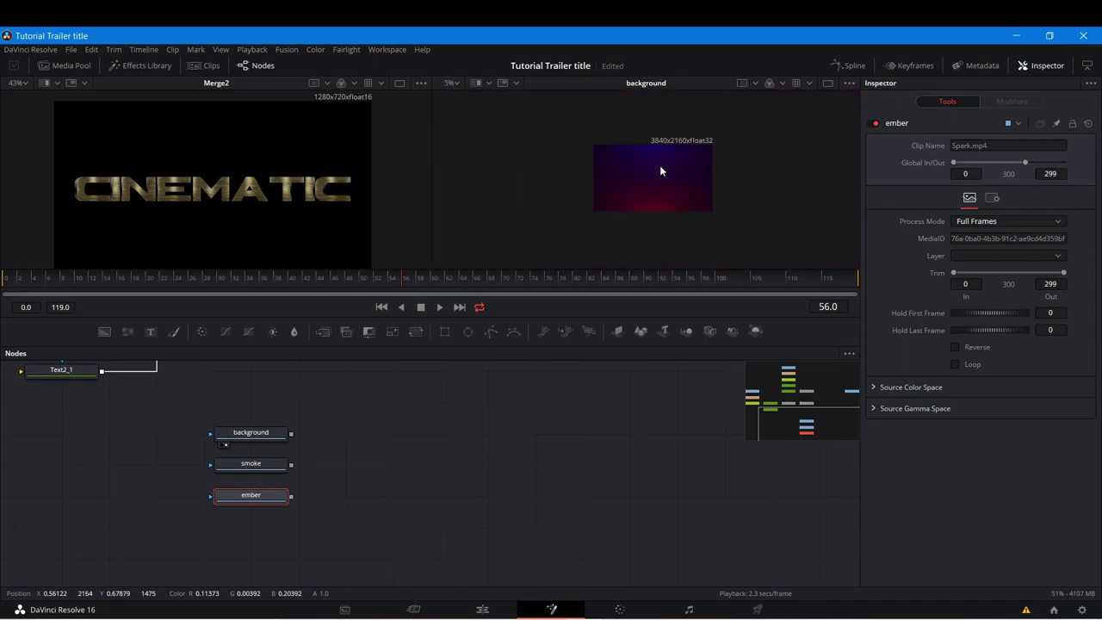
Step: Combine a new Image Plane 3D and a SpotLight in a Merge 3D, followed by a Renderer 3D, in an empty area of the node graph
left_click_drag(566, 495, 263, 437)
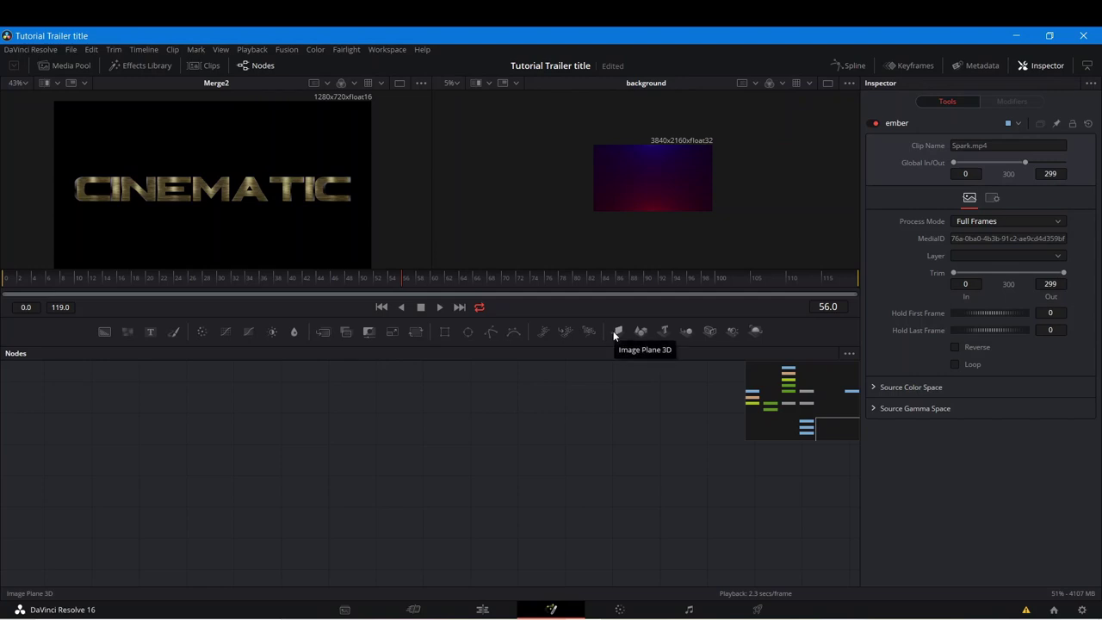
left_click_drag(618, 332, 369, 472)
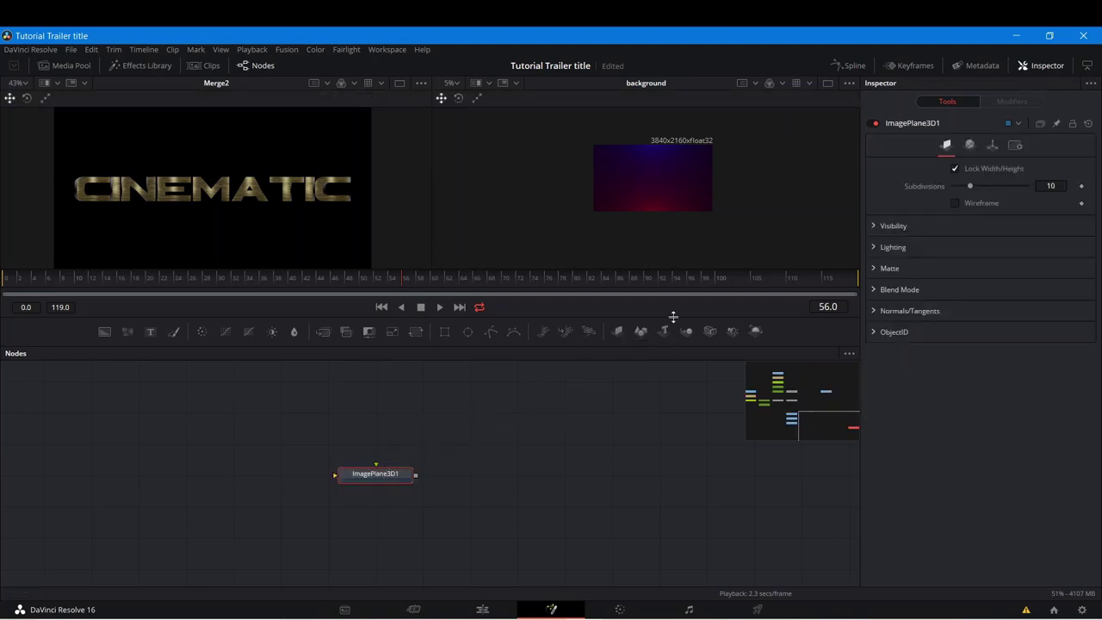
left_click_drag(736, 332, 487, 466)
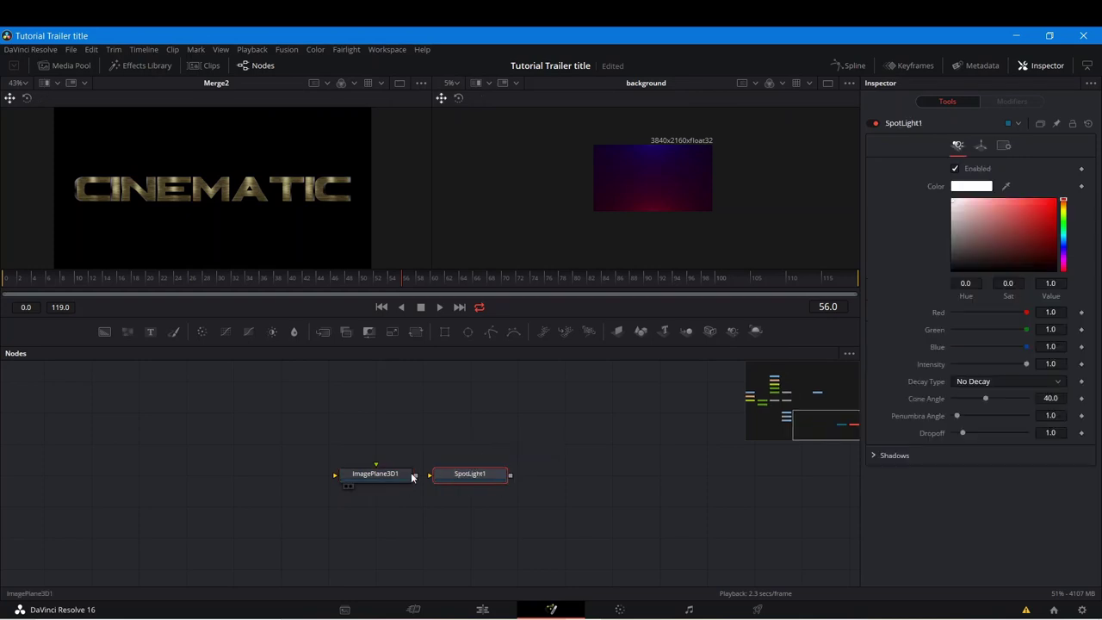
left_click_drag(387, 477, 513, 509)
left_click(492, 502)
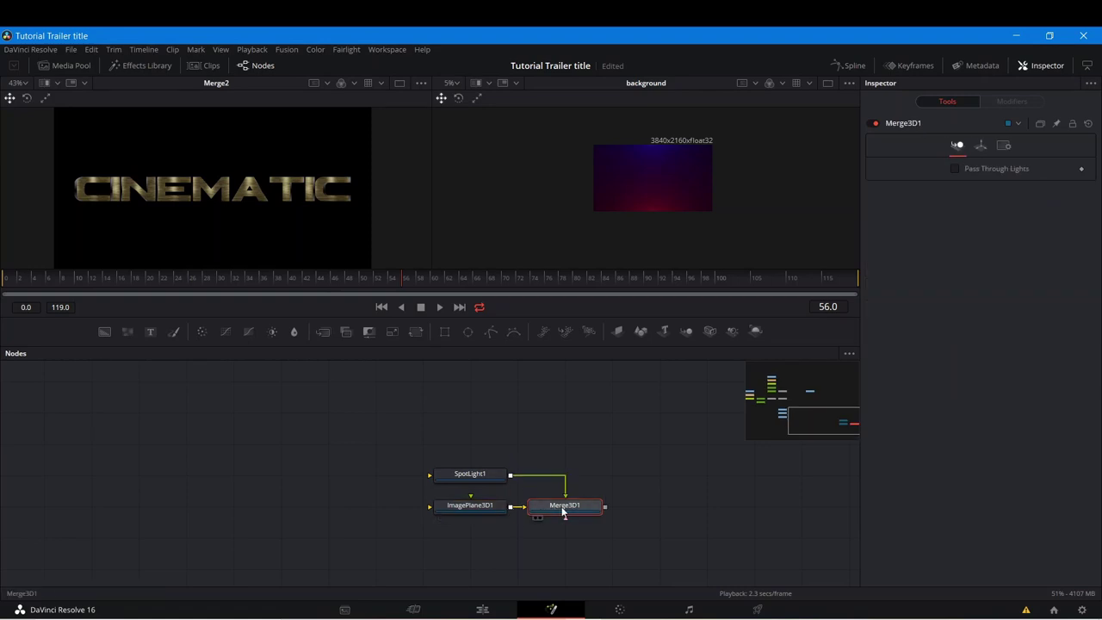
left_click(756, 330)
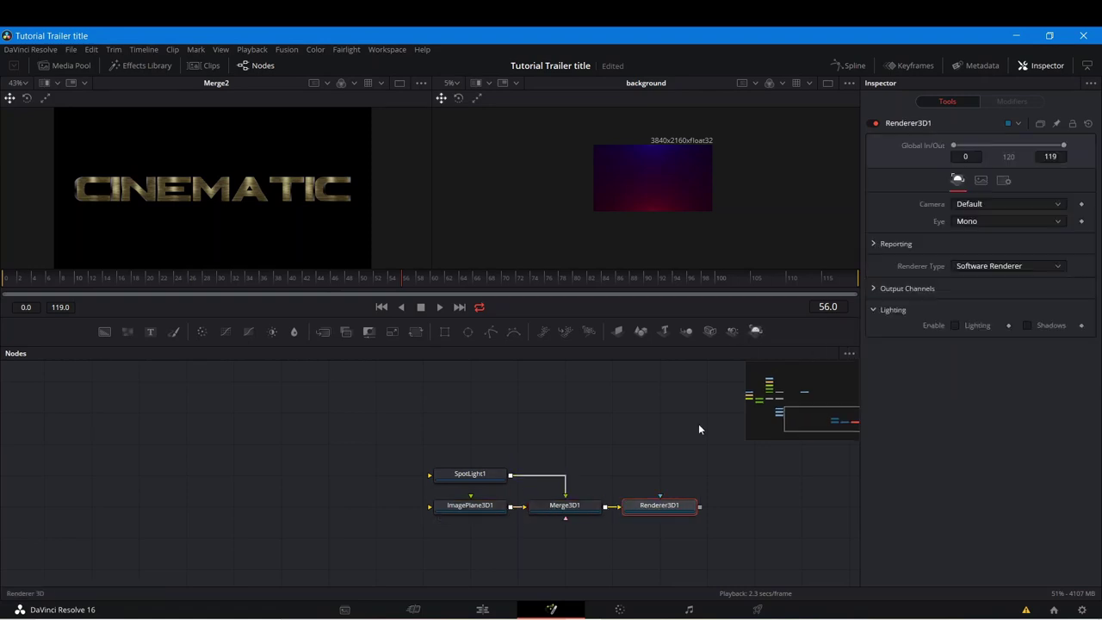
Step: Add a second SpotLight without its extra Merge 3D and connect it to the Merge3D1 node
left_click(487, 506)
left_click(733, 331)
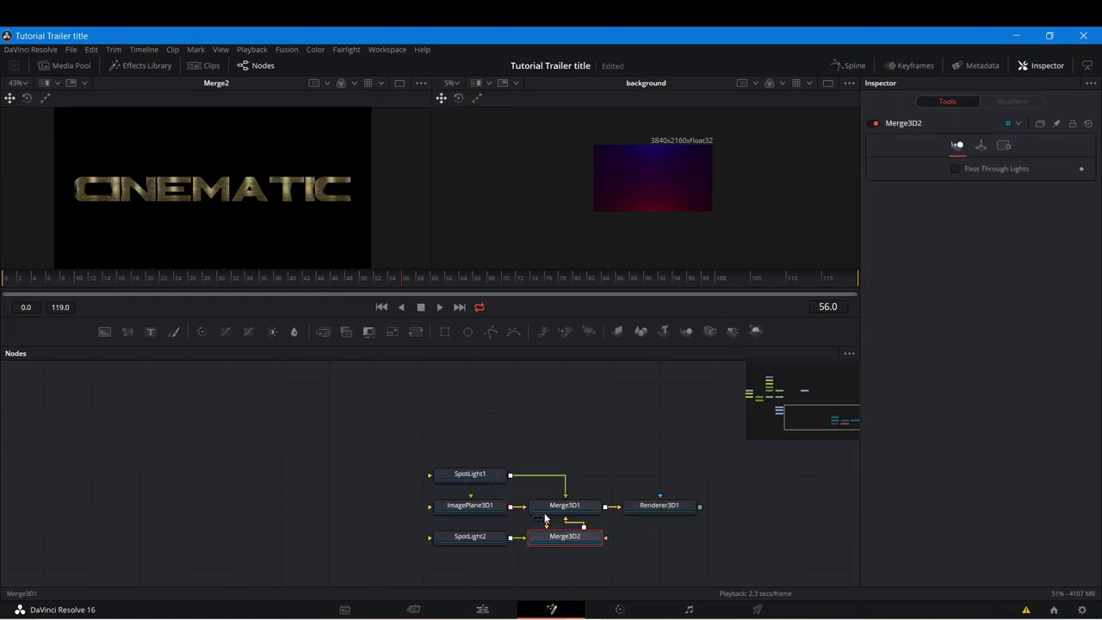
right_click(564, 540)
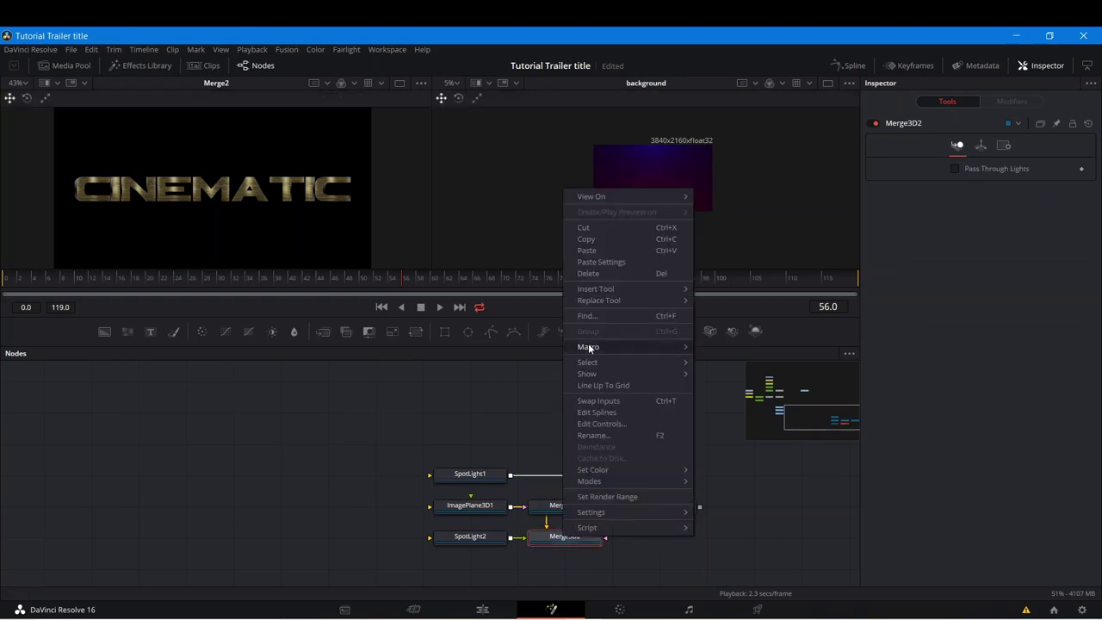
left_click(602, 245)
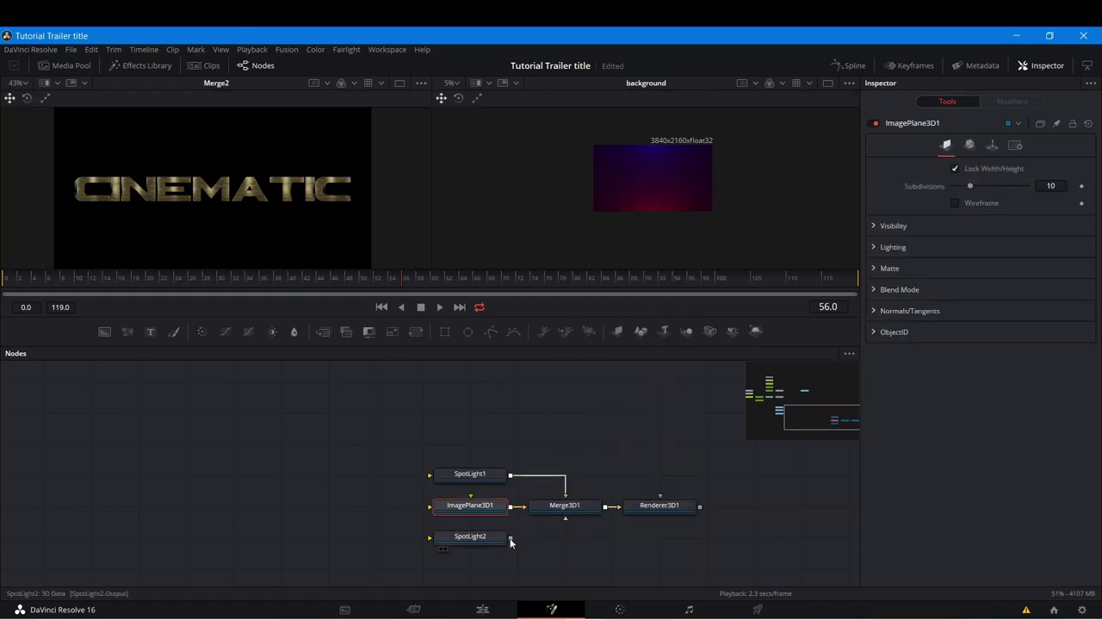
left_click_drag(511, 537, 561, 508)
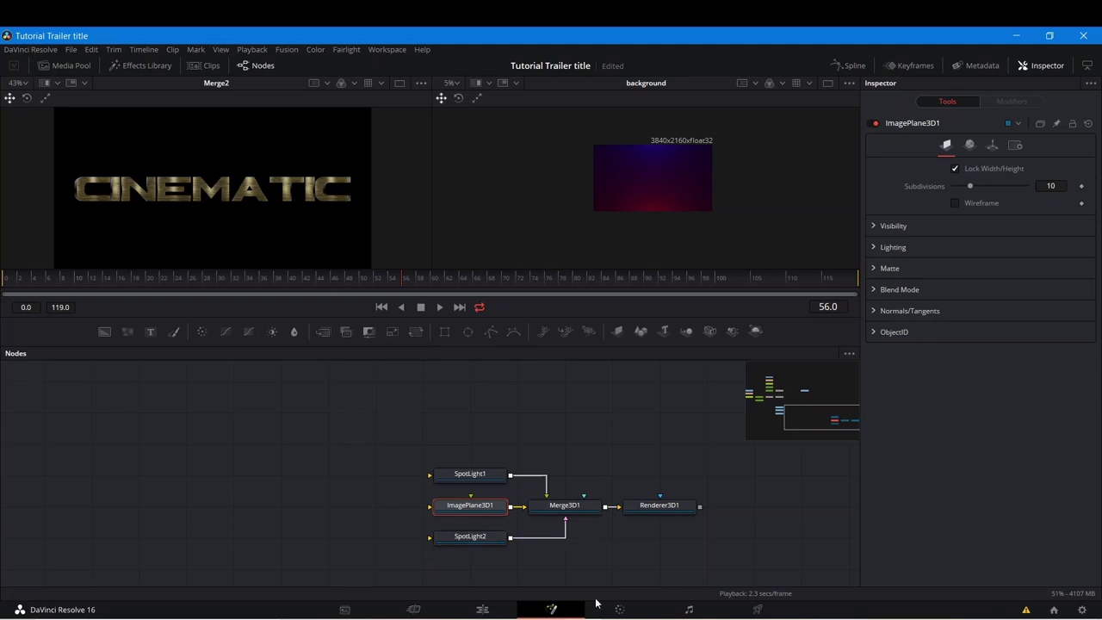
Step: Preview Merge3D1 in place of the background node and enable lighting in its 3D view
left_click_drag(653, 443, 488, 401)
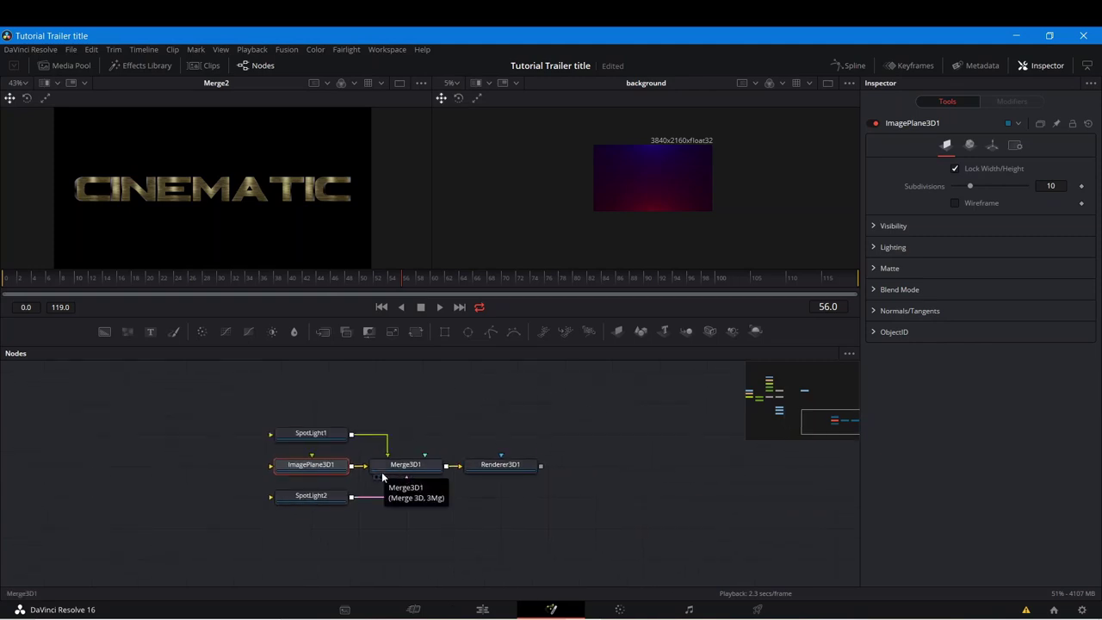
left_click_drag(414, 434, 410, 408)
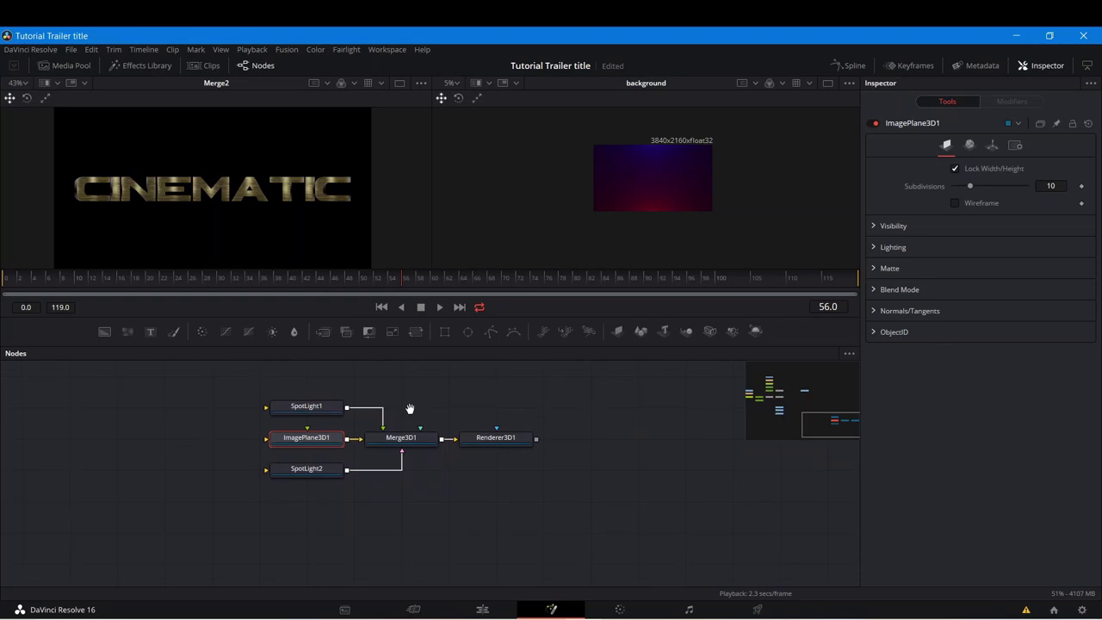
left_click(375, 450)
right_click(618, 222)
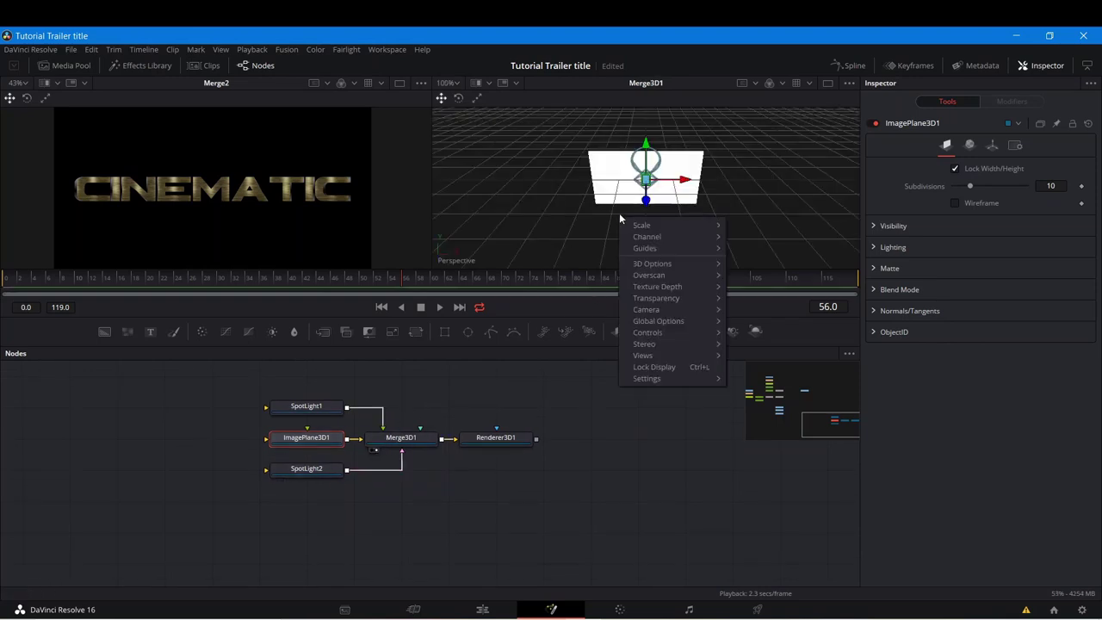
mouse_move(659, 264)
left_click(749, 306)
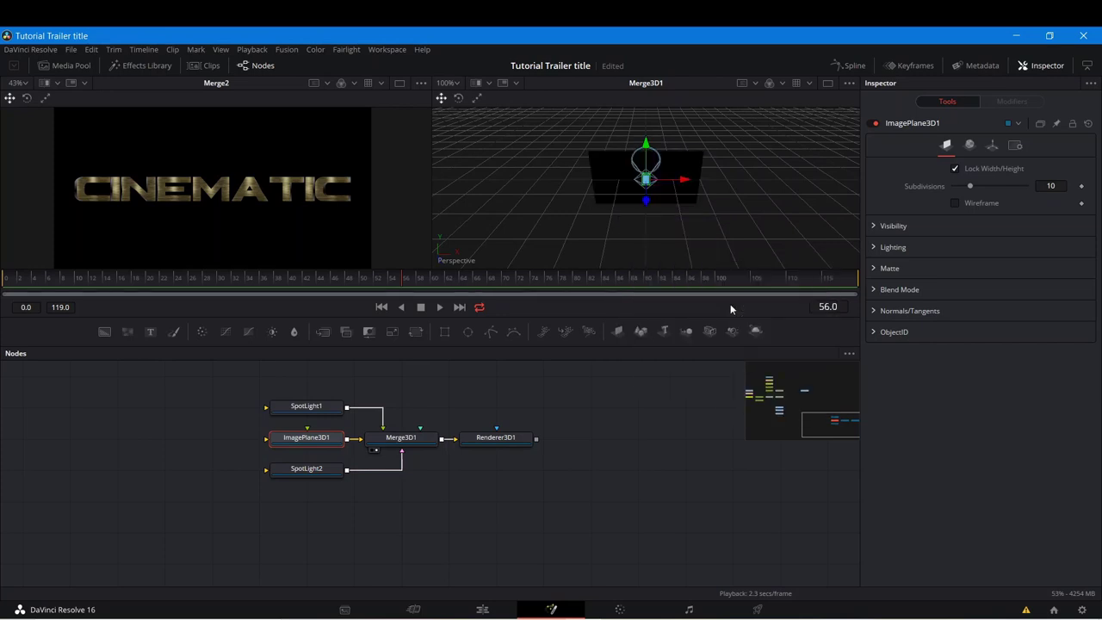
Step: Disconnect SpotLight1 from Merge3D1, and move SpotLight2 out in front of the image plane and up to its upper edge
left_click_drag(726, 229, 663, 190)
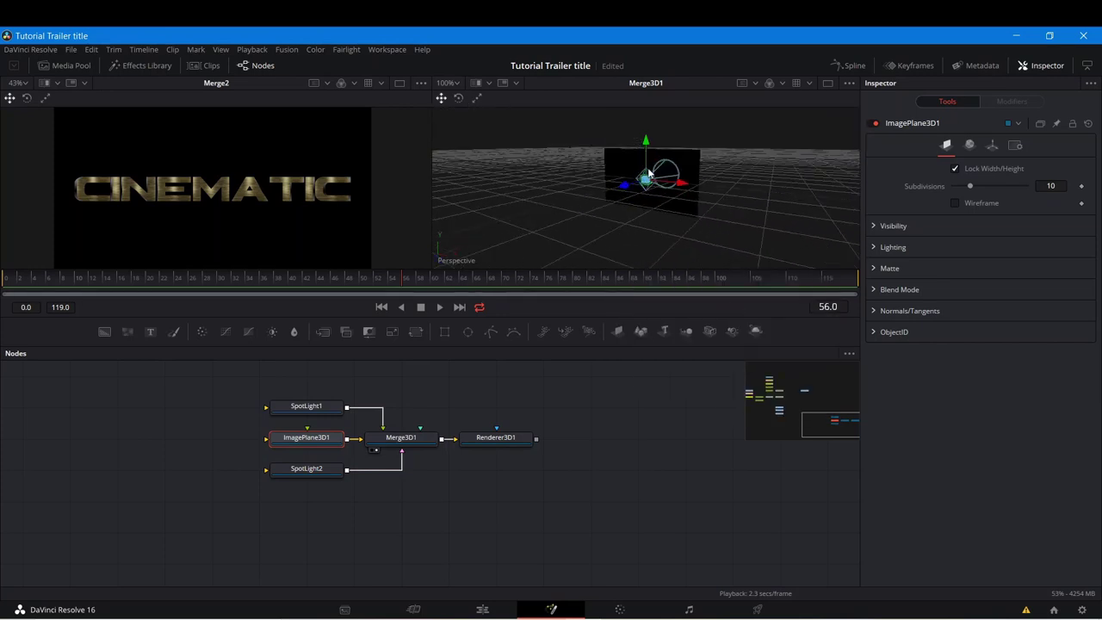
scroll(669, 194, "up", 2)
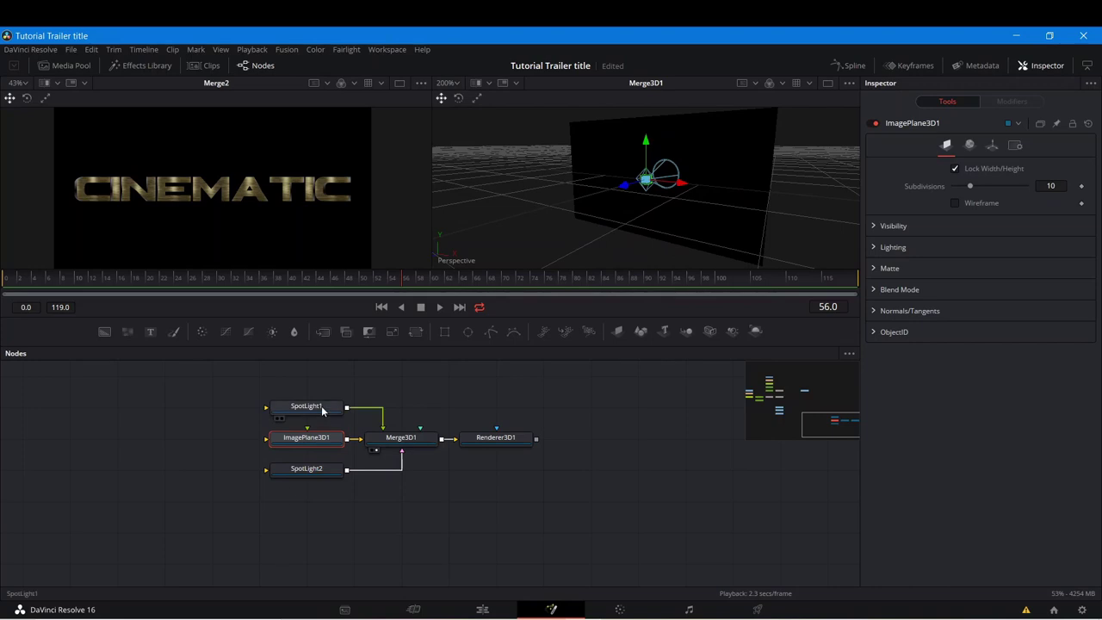
left_click(382, 419)
left_click(317, 472)
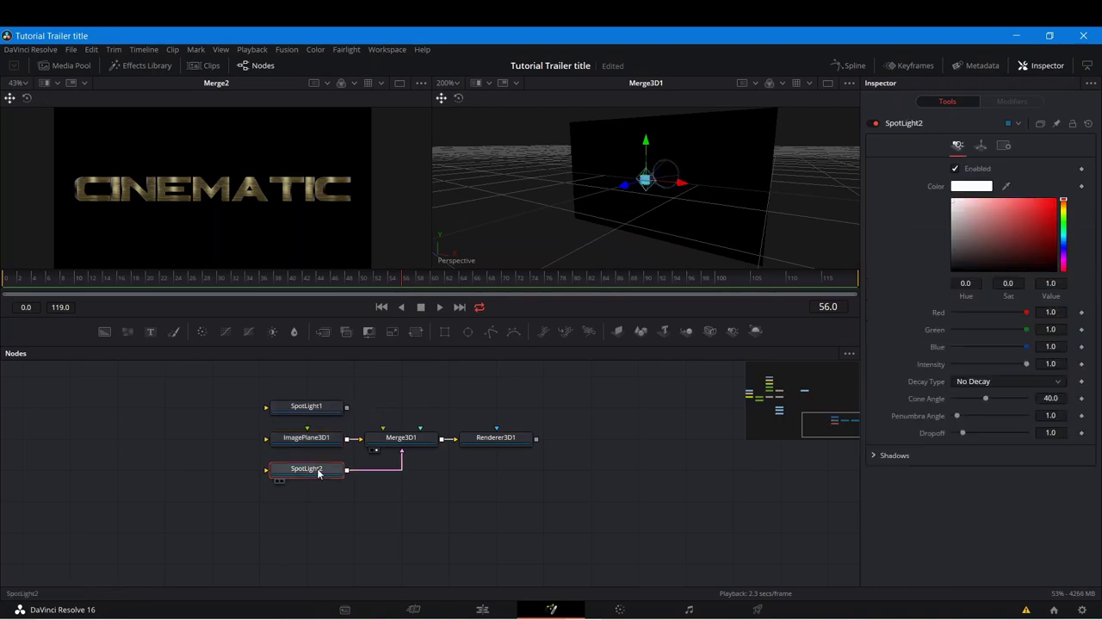
left_click_drag(627, 188, 583, 203)
left_click_drag(618, 239, 721, 285)
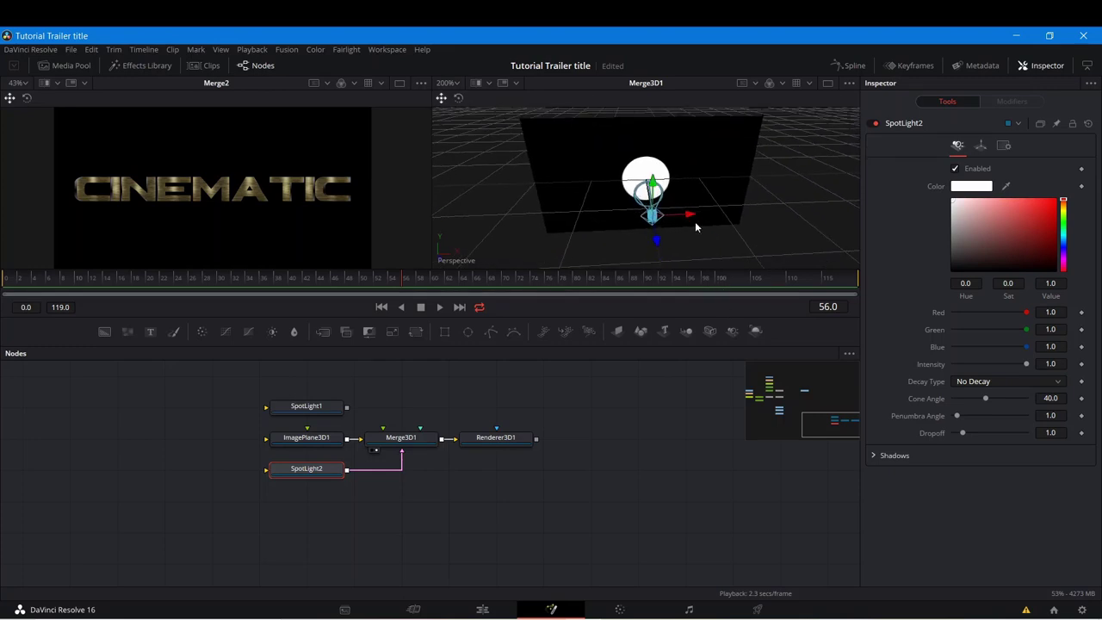
left_click_drag(695, 226, 505, 236)
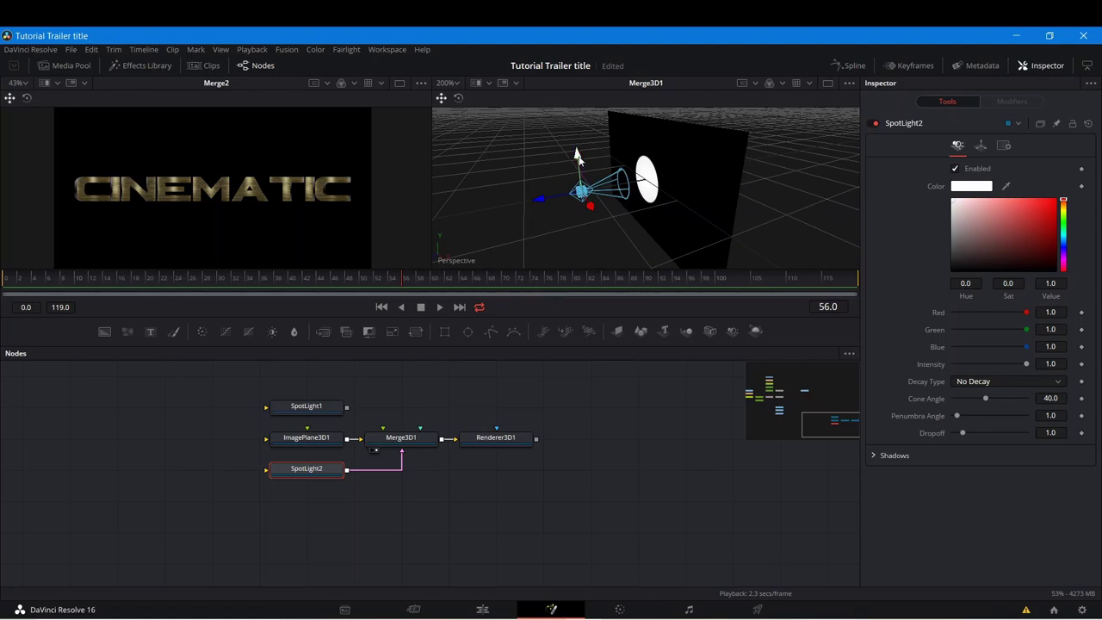
left_click_drag(579, 142, 590, 85)
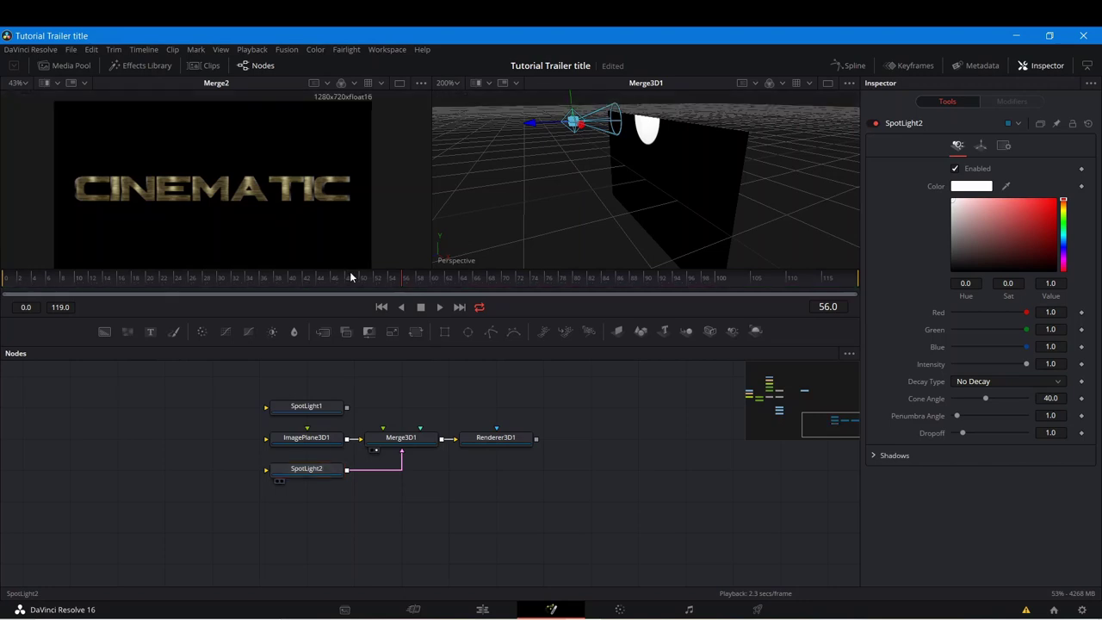
Step: Remove both SpotLight nodes from the node graph
right_click(326, 479)
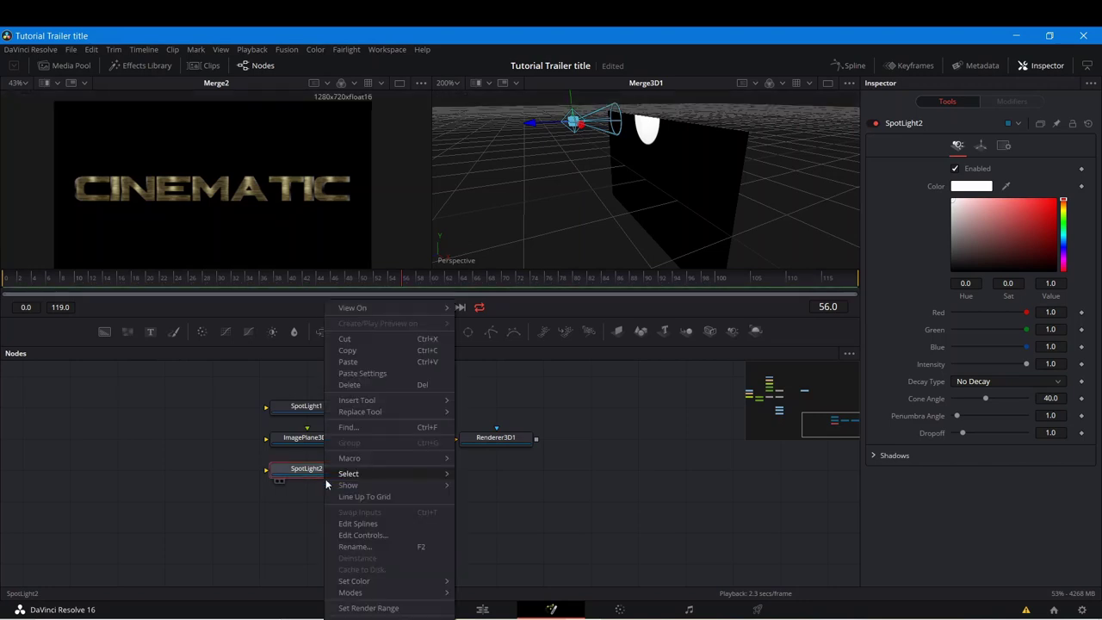
left_click(349, 340)
right_click(321, 410)
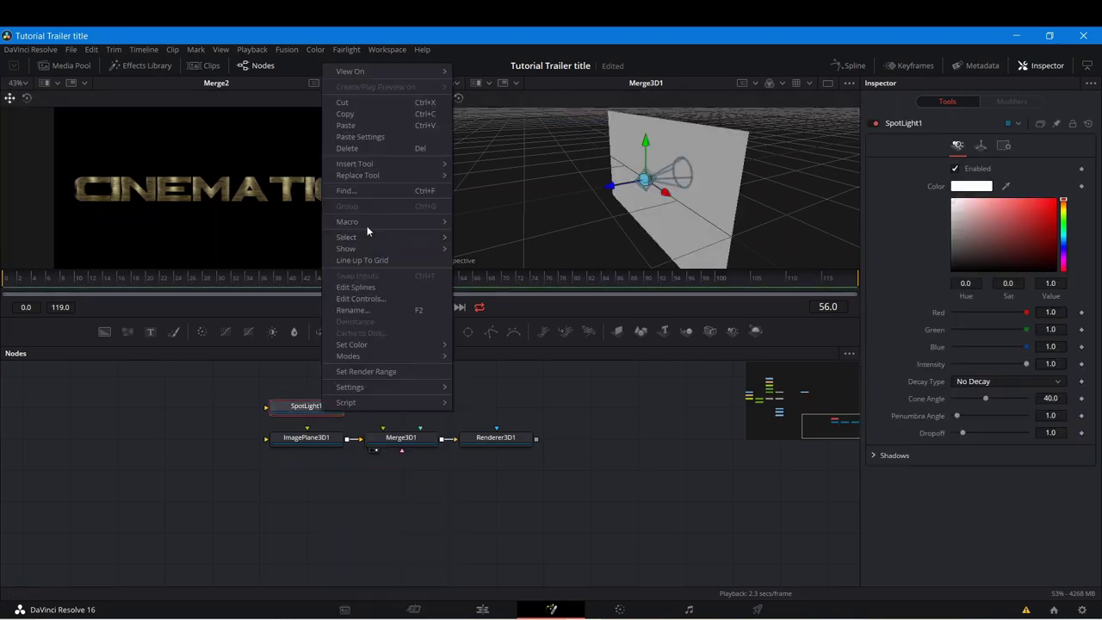
left_click(362, 101)
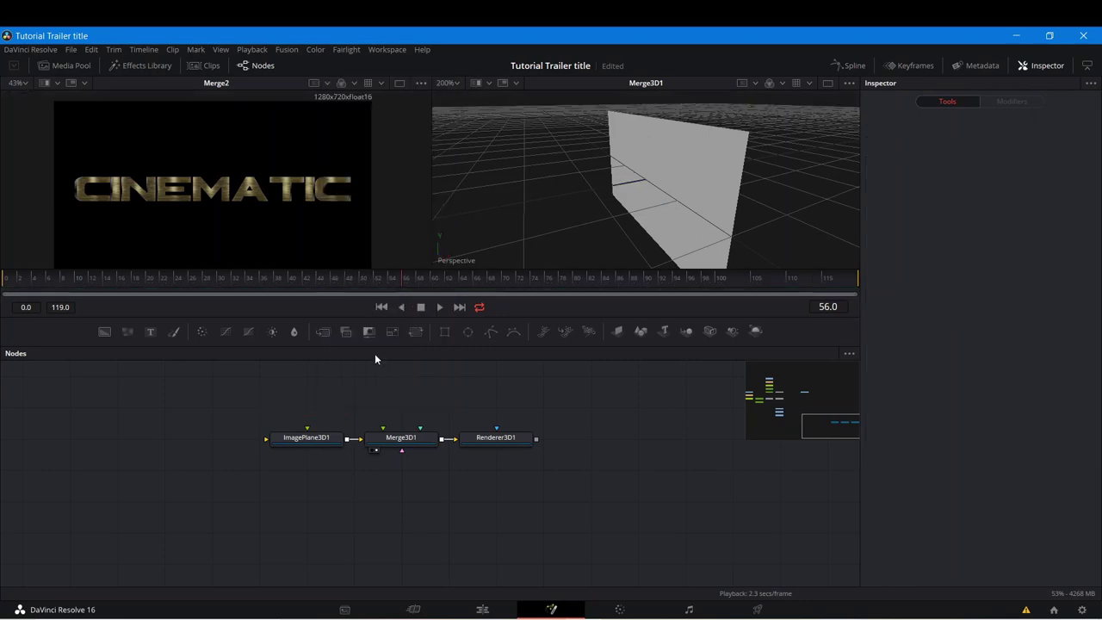
Step: Open the tool search to add a new node
key("shift+space")
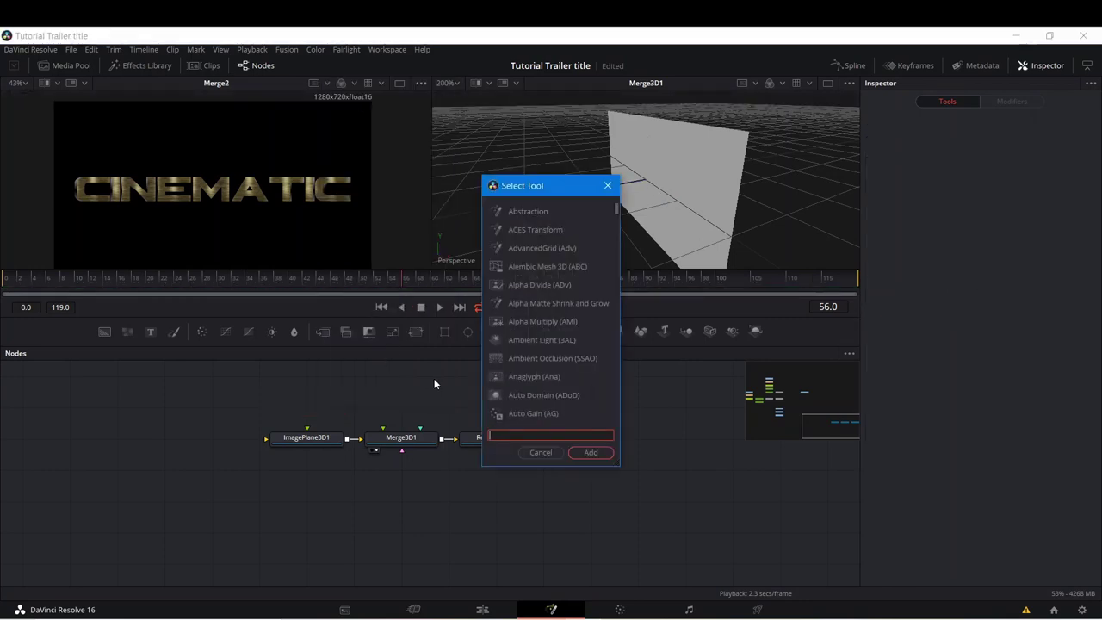
Step: Add a Point Light node and connect its output to Merge3D1
type("pio")
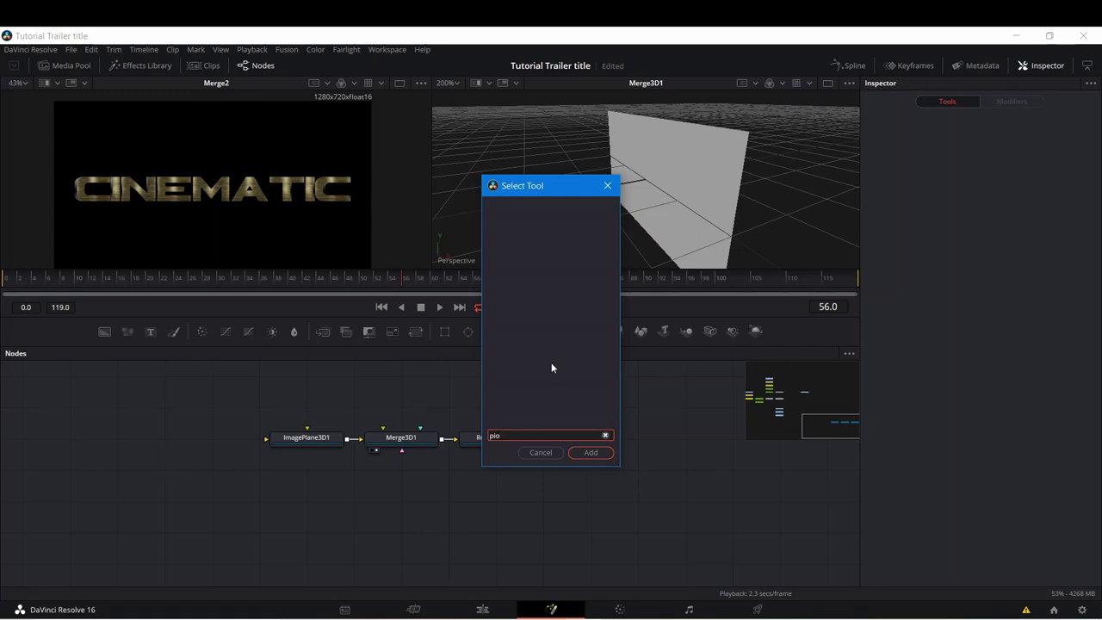
key("BackSpace")
key("BackSpace")
type("oi")
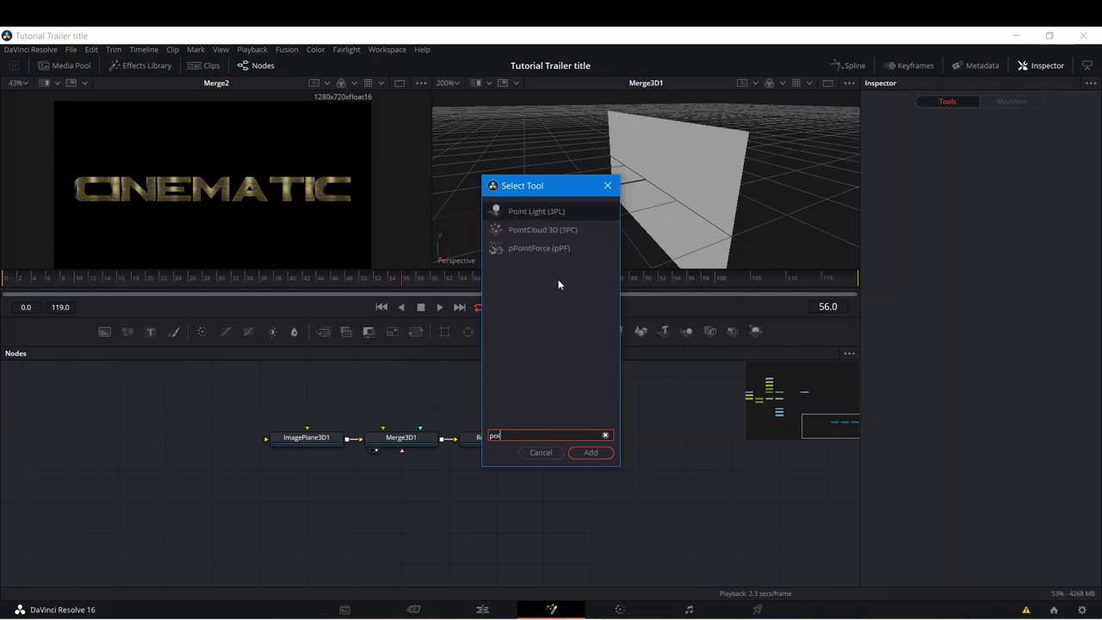
left_click(586, 453)
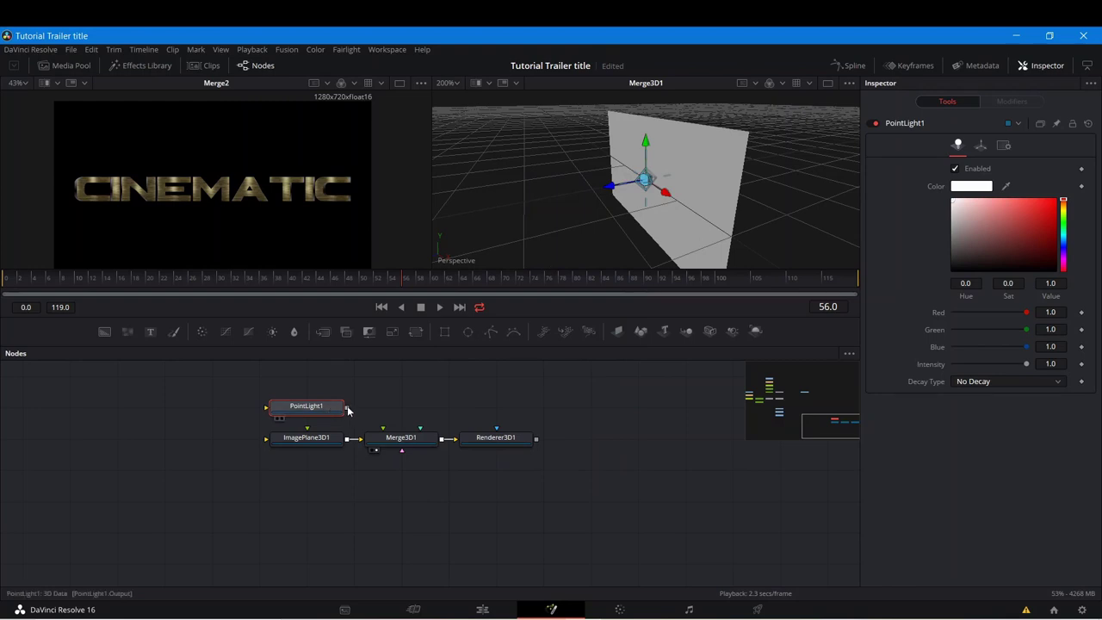
left_click_drag(347, 406, 383, 428)
Step: Move the point light forward from the image plane and raise it above the plane's upper edge
left_click_drag(618, 193, 600, 192)
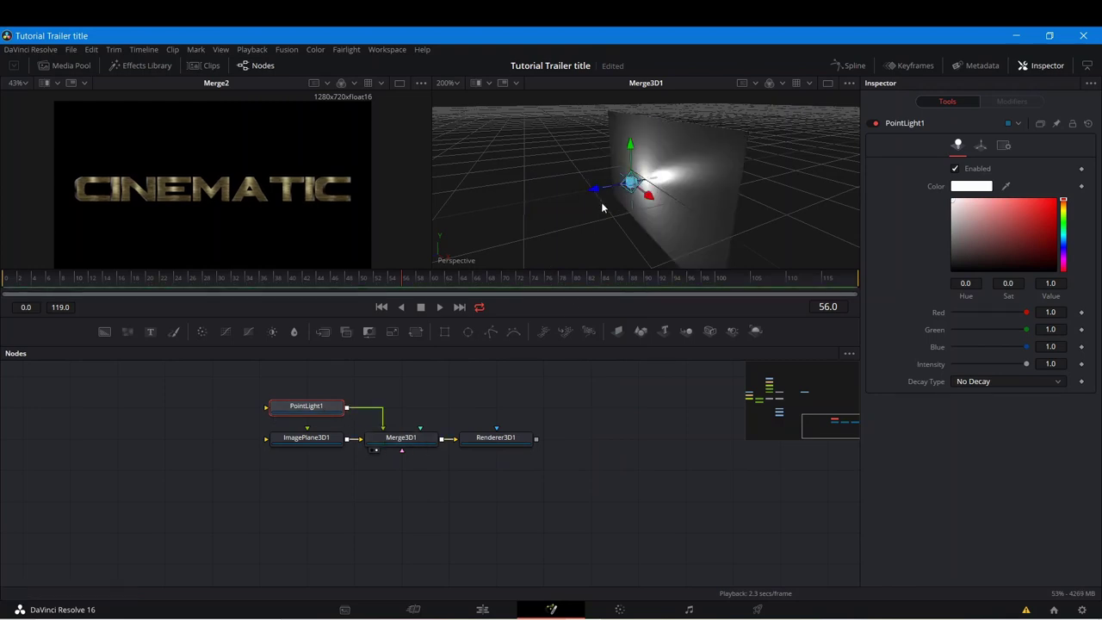
left_click(372, 449)
left_click(373, 450)
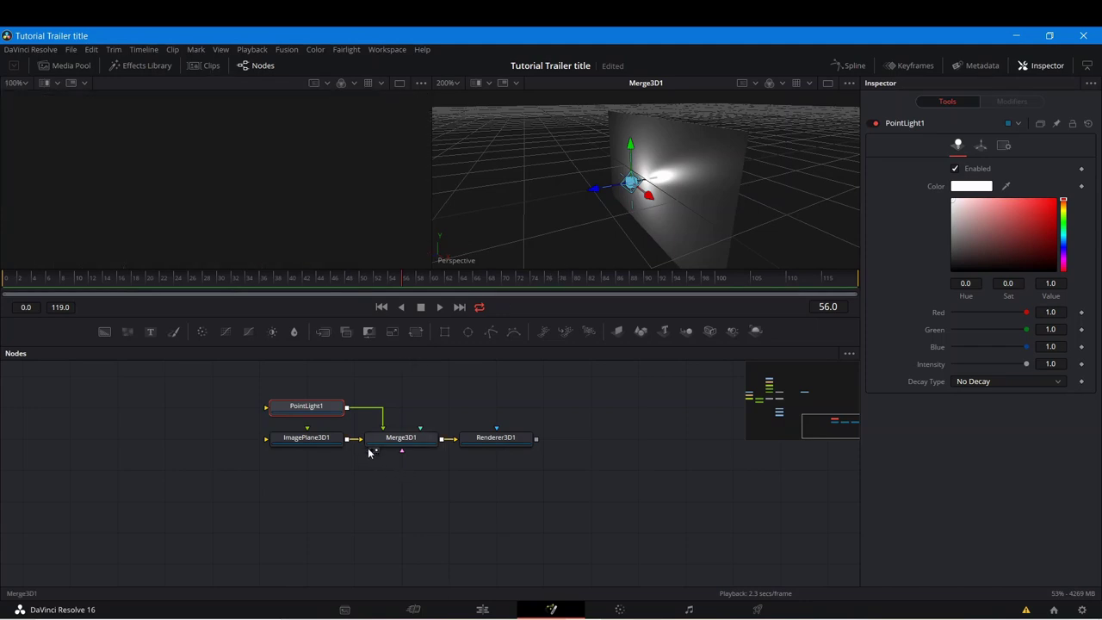
left_click_drag(493, 222, 632, 263)
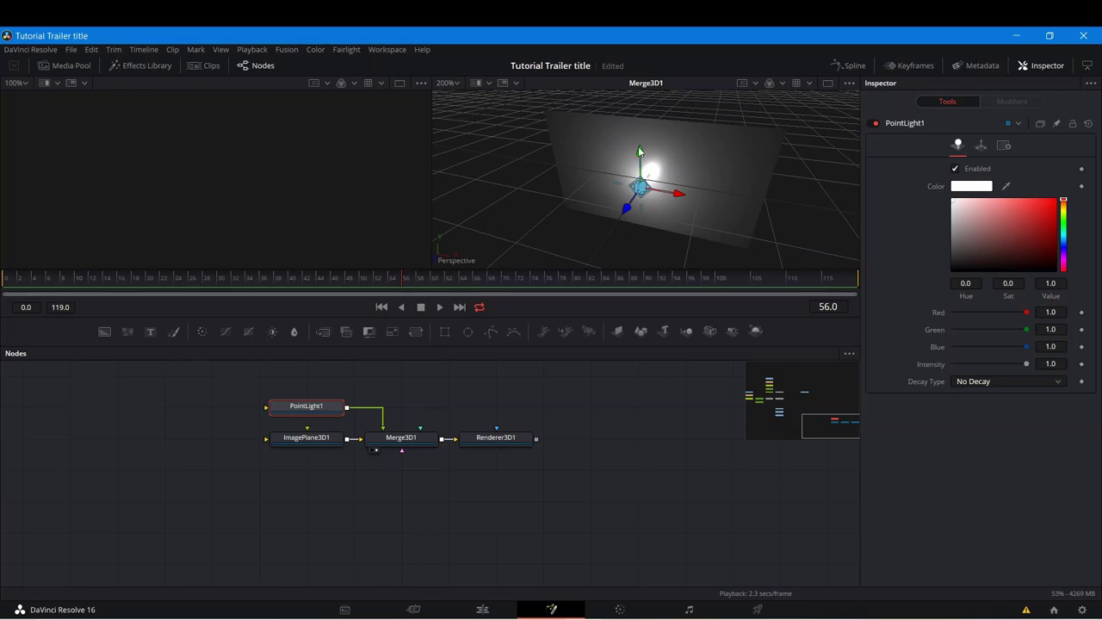
left_click_drag(640, 151, 636, 75)
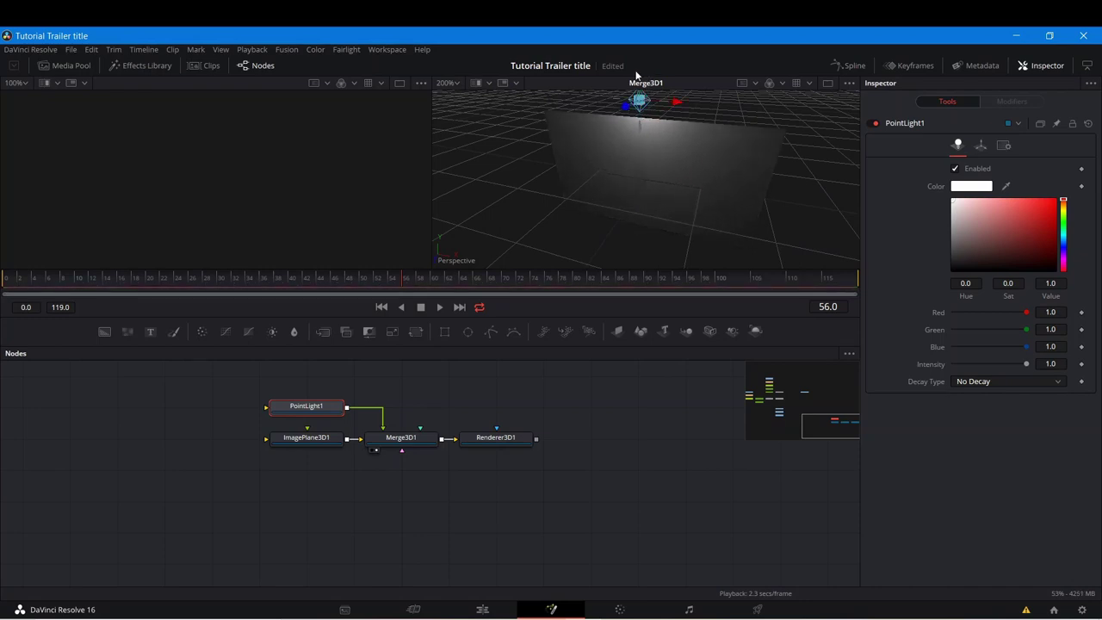
Step: Make the point light fully saturated blue with a hue of about 0.648 and an intensity of about 0.433
left_click(1064, 245)
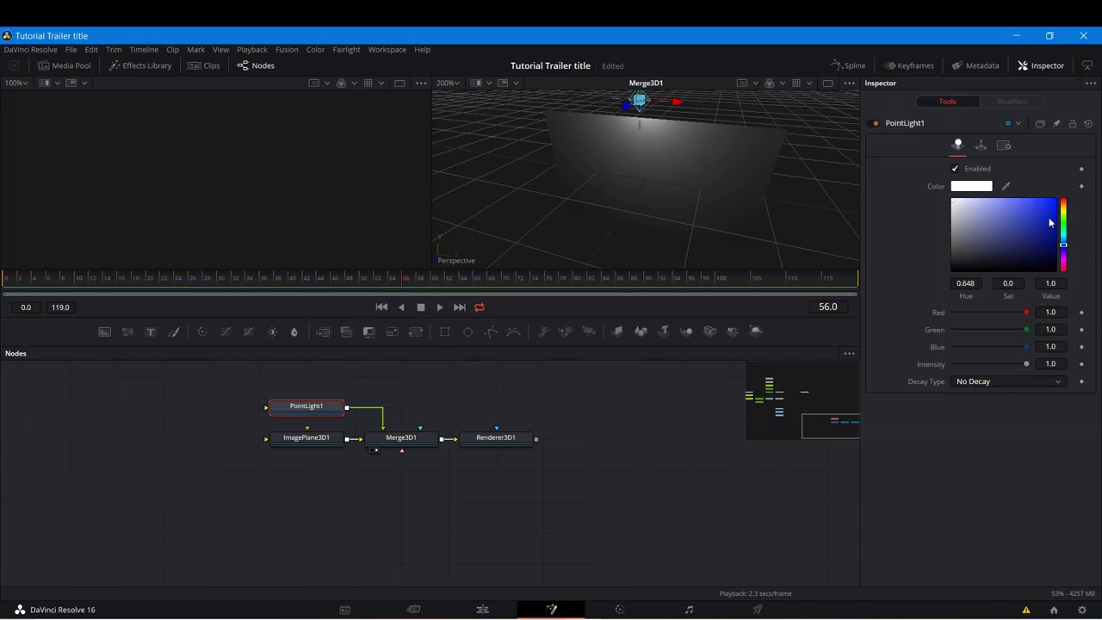
left_click_drag(1050, 223, 1065, 184)
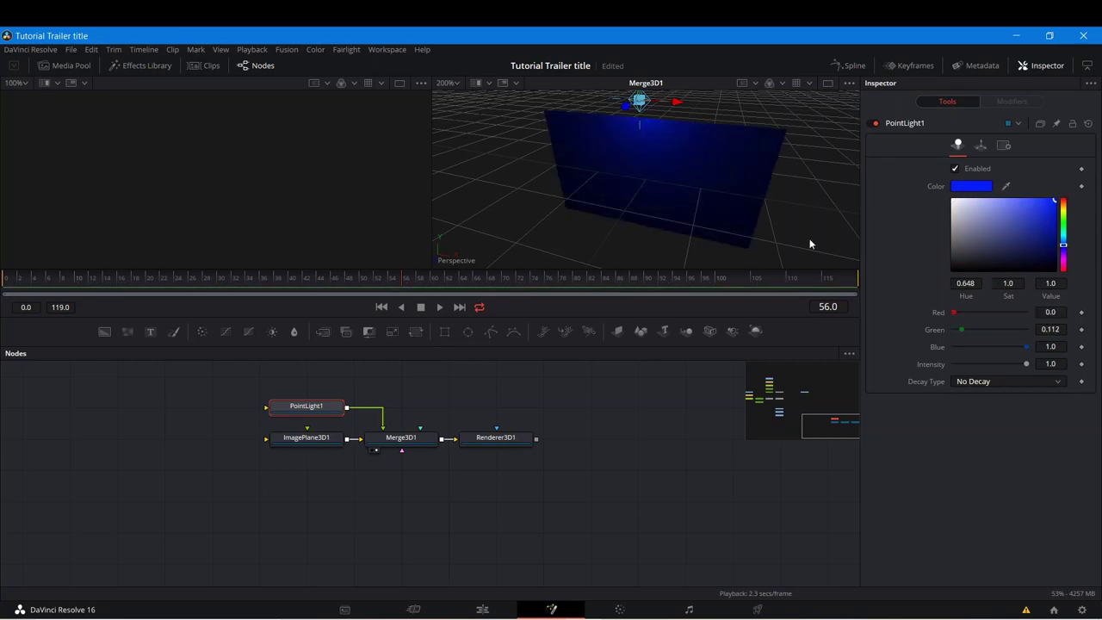
left_click_drag(1024, 366, 985, 365)
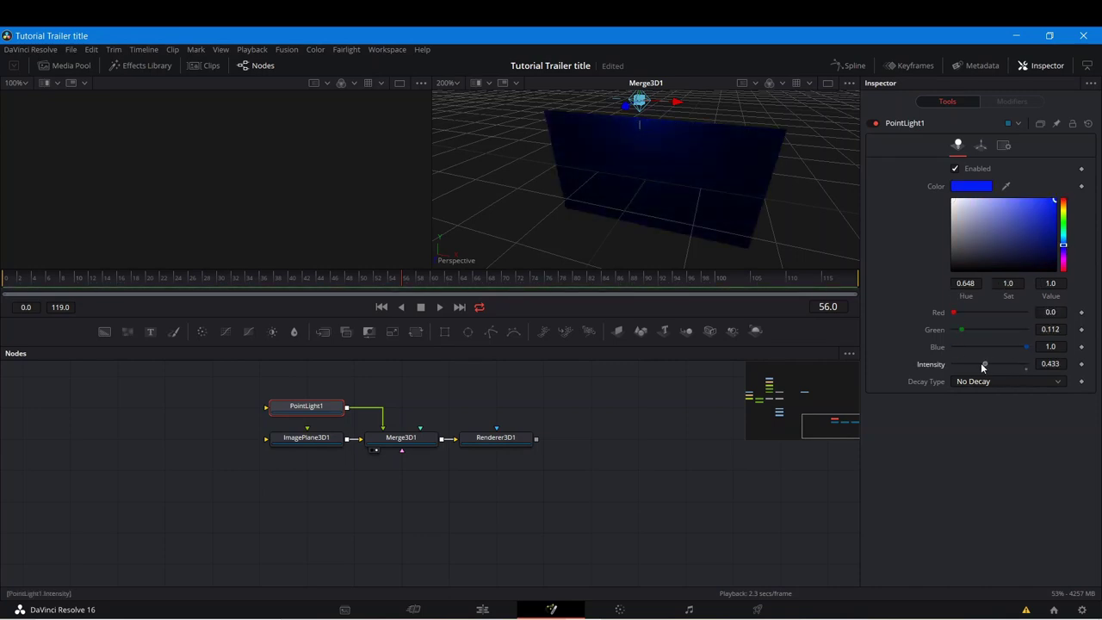
Step: Duplicate the PointLight1 node below the image plane node and connect the copy to Merge3D1
right_click(317, 409)
left_click(352, 117)
right_click(330, 501)
left_click(354, 502)
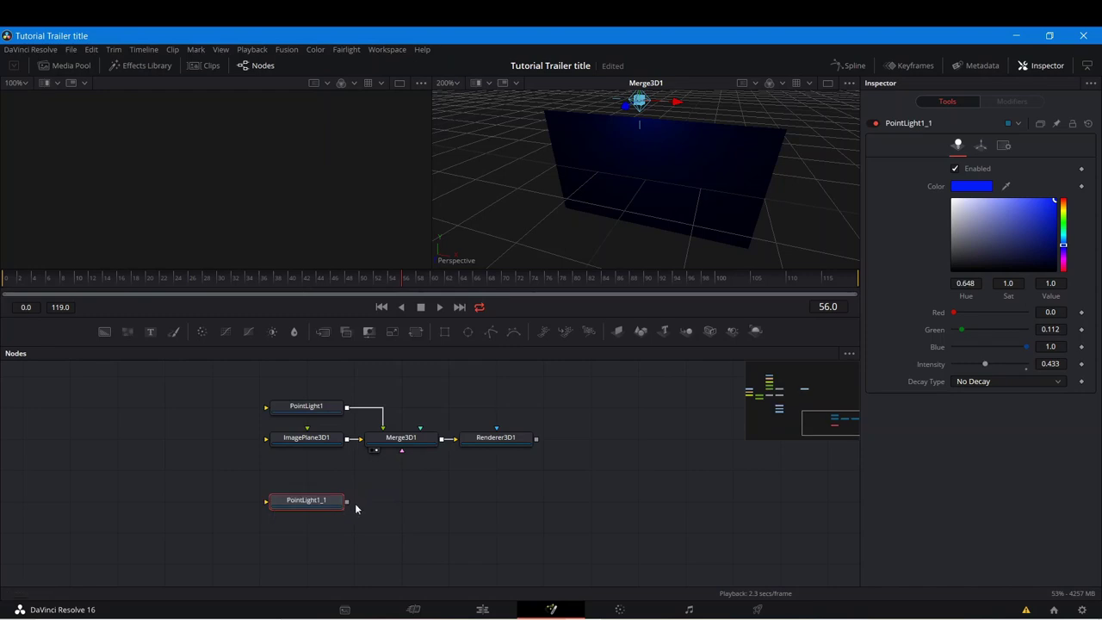
left_click_drag(346, 502, 382, 442)
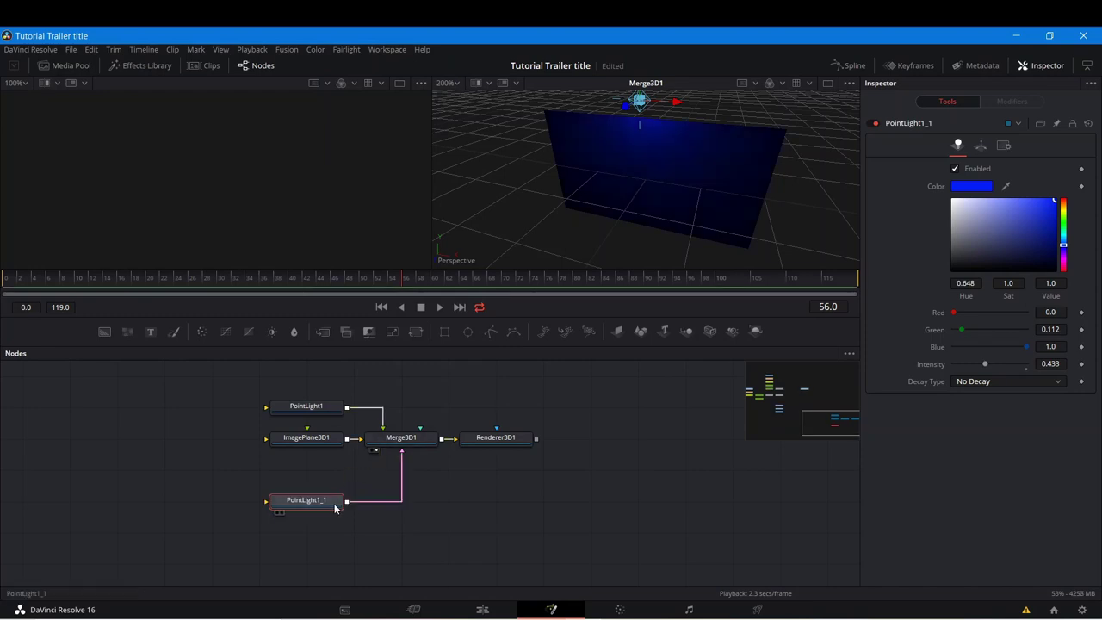
Step: Lower the duplicated point light to the image plane's bottom edge and change its colour to red with hue 1.0
left_click_drag(649, 194, 652, 241)
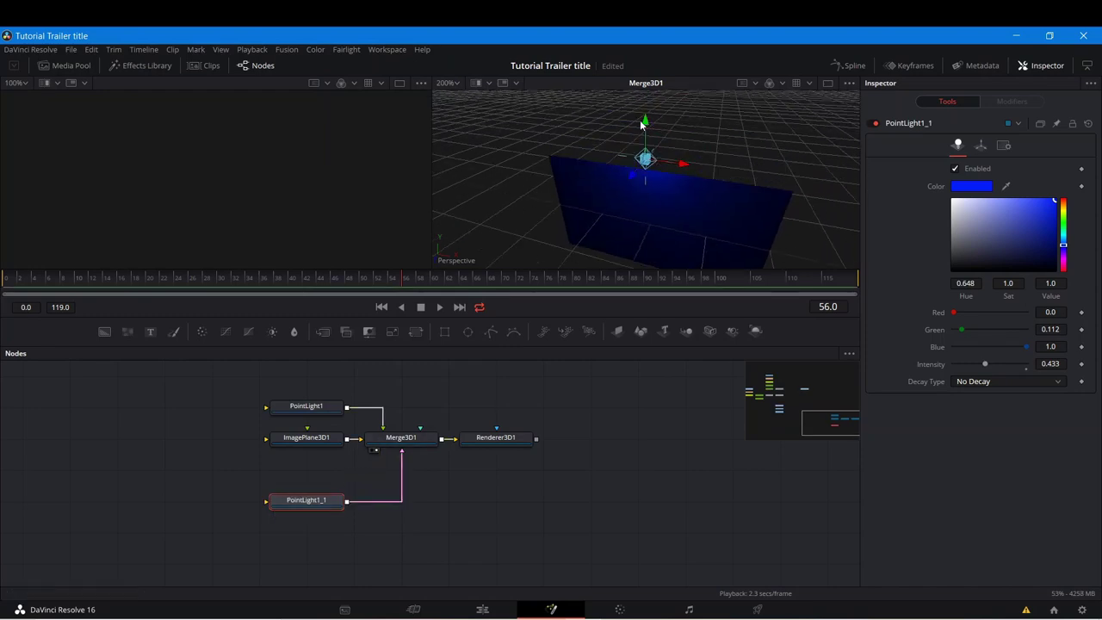
left_click_drag(641, 120, 646, 261)
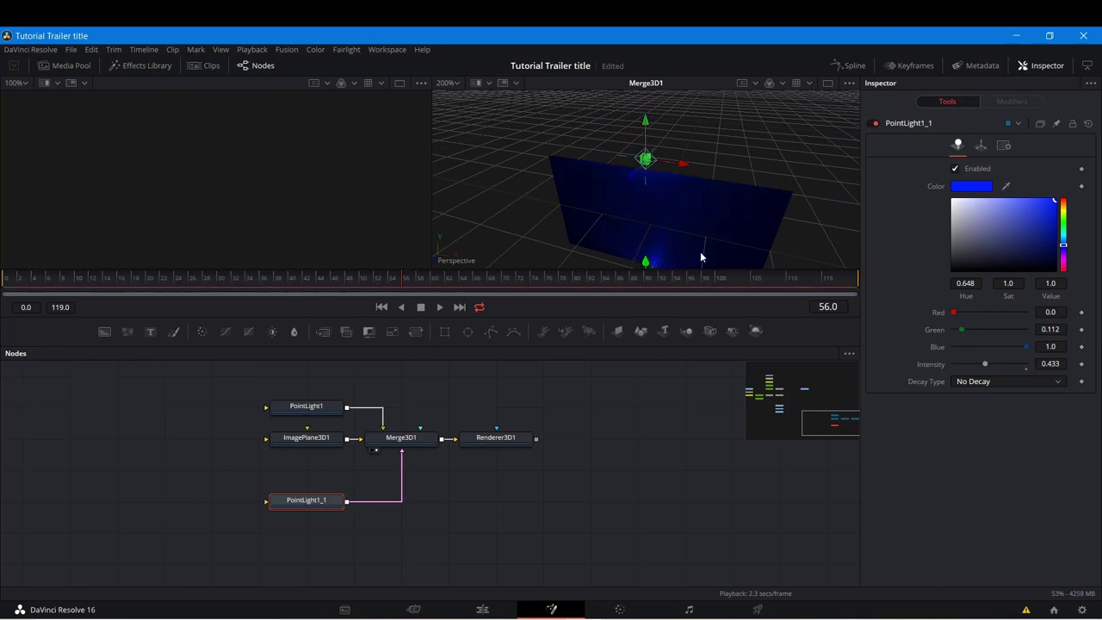
left_click(1065, 269)
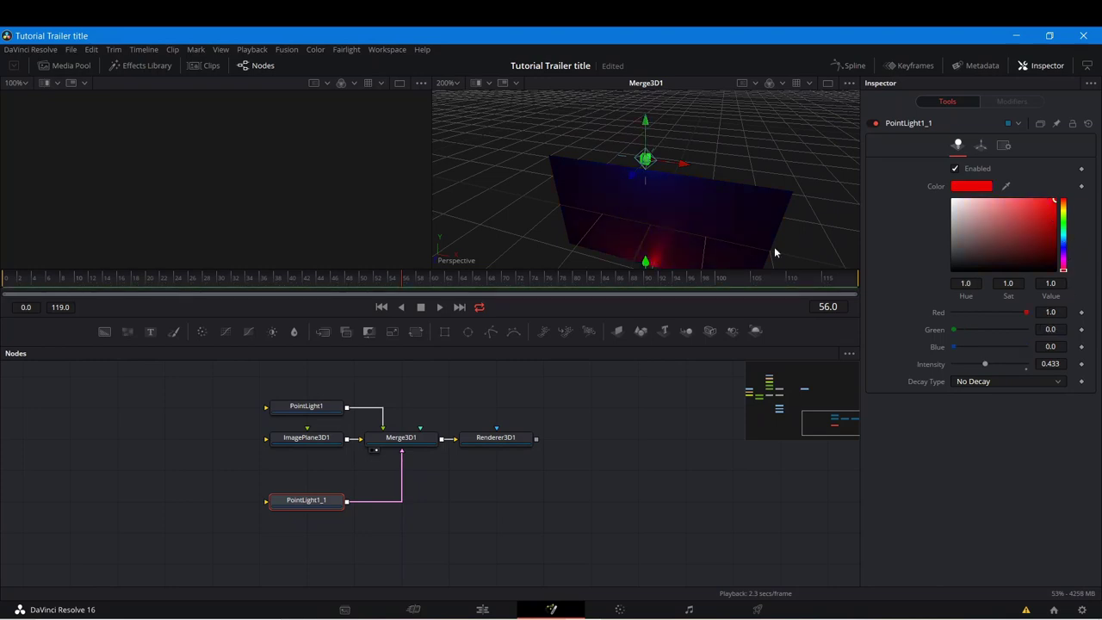
Step: Show Renderer3D1 in the viewer and enable lighting in its settings
left_click(470, 451)
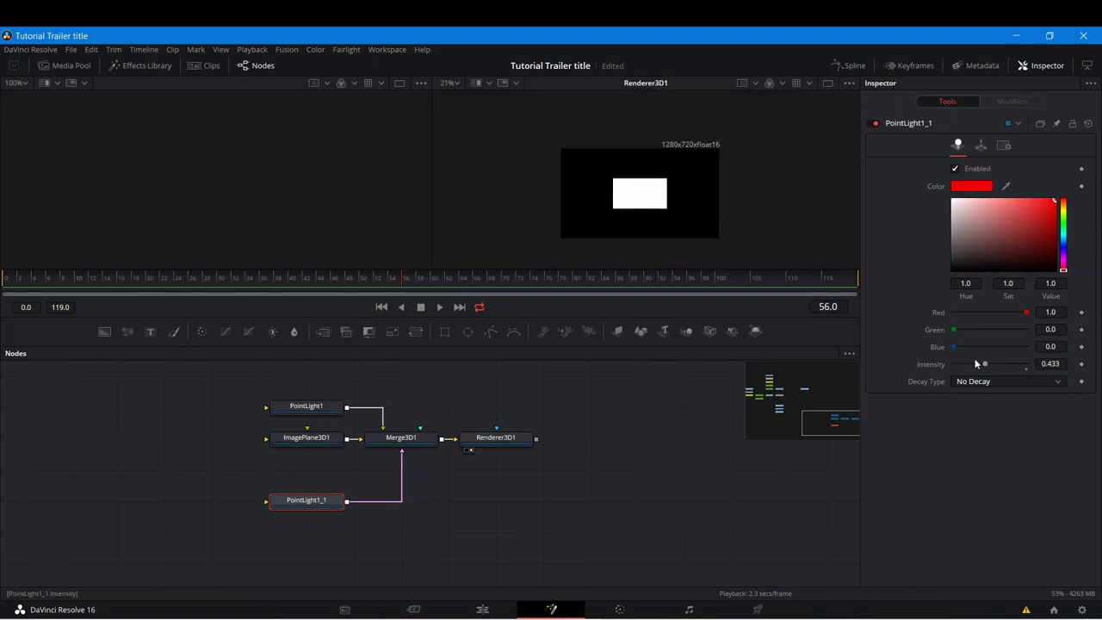
left_click(504, 437)
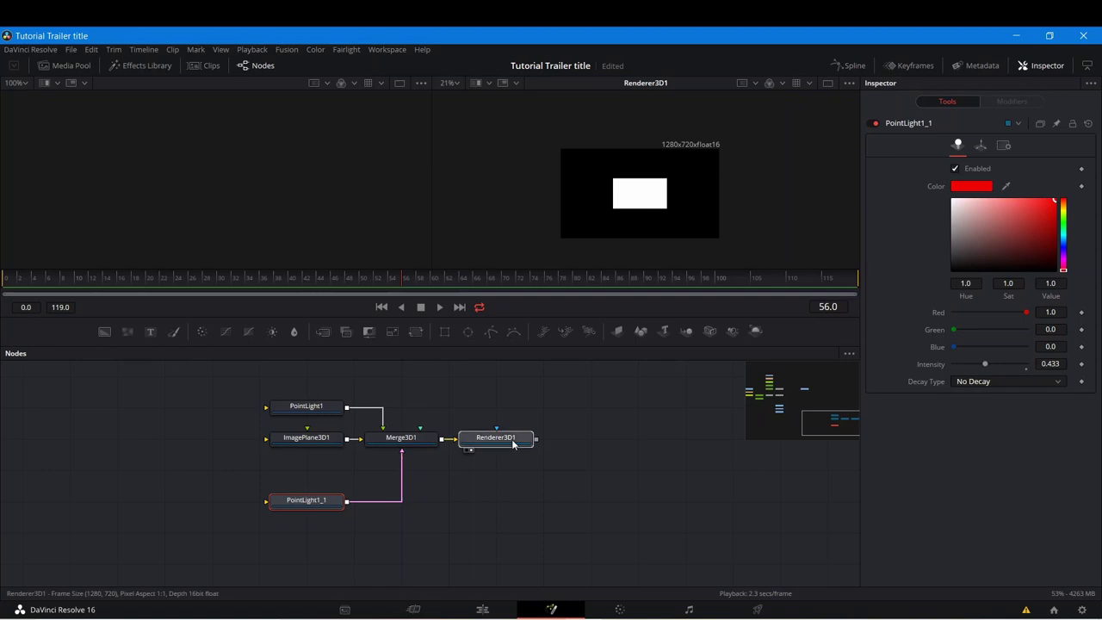
left_click(955, 325)
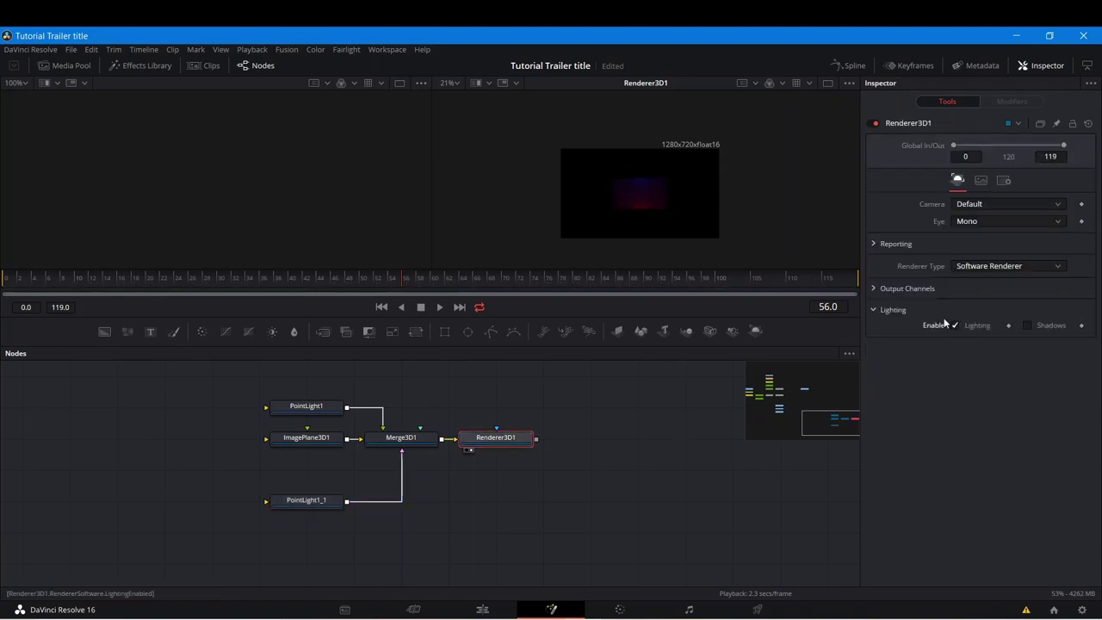
scroll(650, 198, "up", 3)
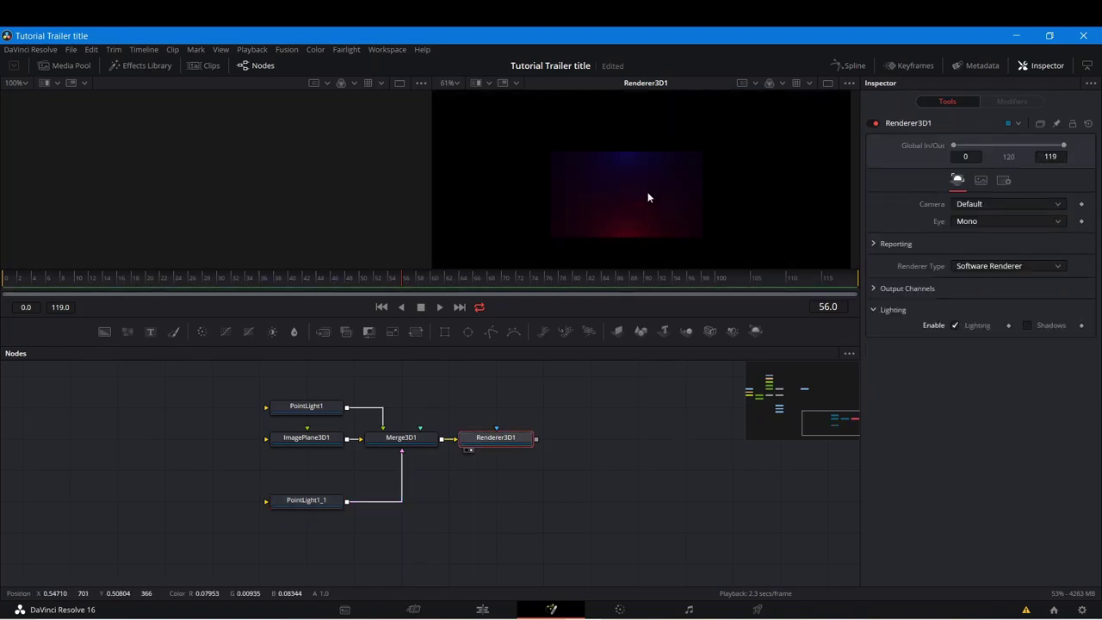
Step: Tidy the second point light node closer to the others and add a Camera 3D node connected to Merge3D1
left_click_drag(319, 499, 272, 468)
left_click(392, 441)
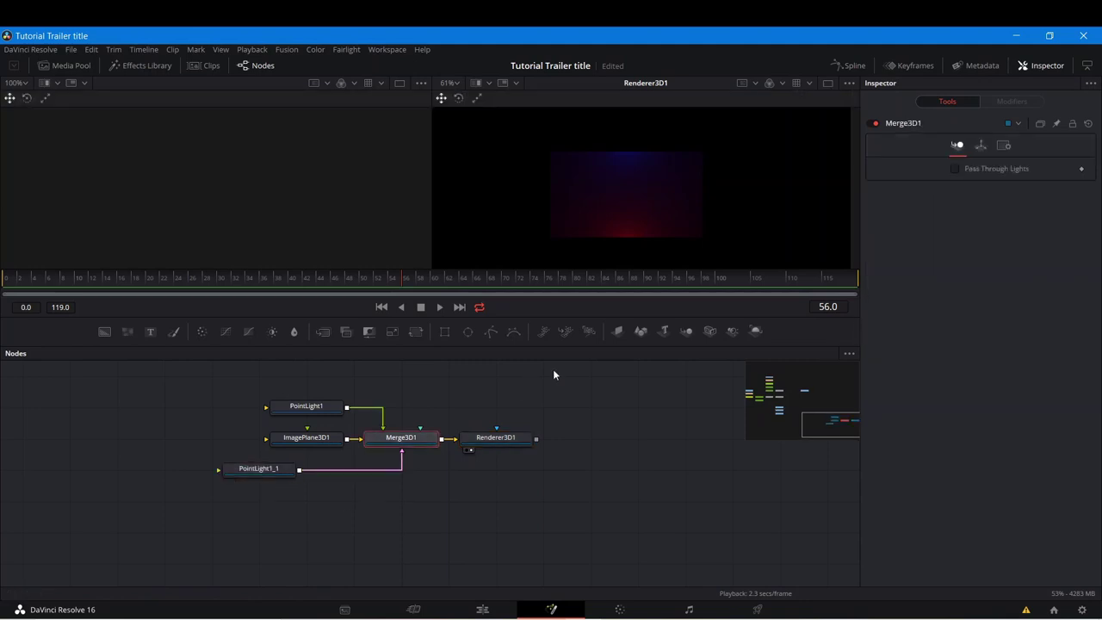
left_click_drag(717, 336, 413, 446)
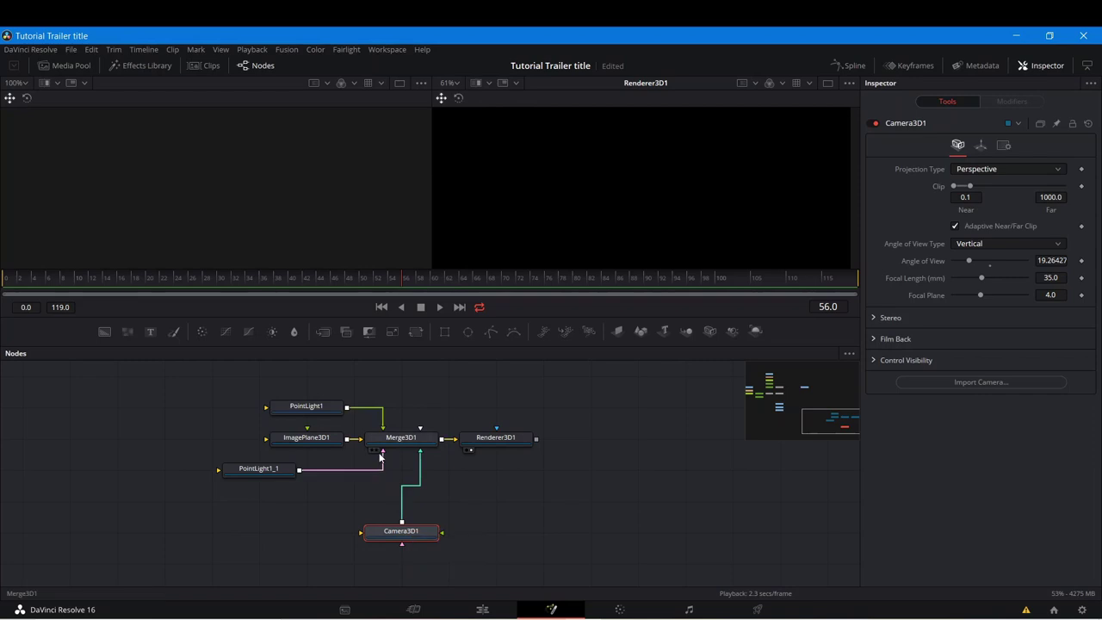
Step: View Merge3D1 beside Renderer3D1, pull the camera back until the image plane fills the render, and place its node nearer Merge3D1
left_click_drag(383, 440, 581, 215)
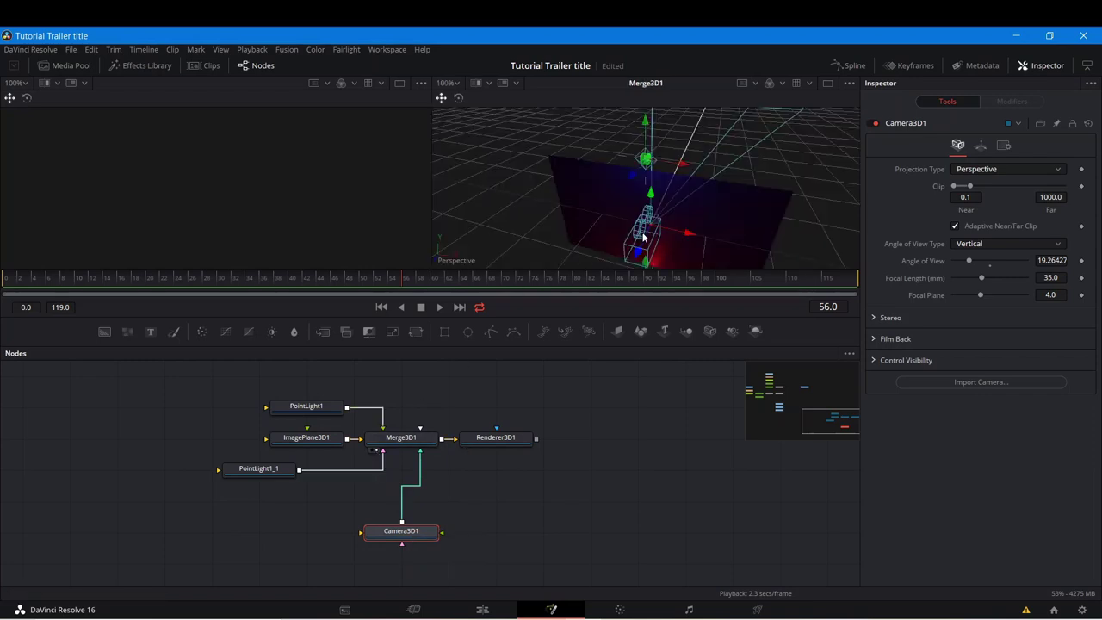
left_click(466, 450)
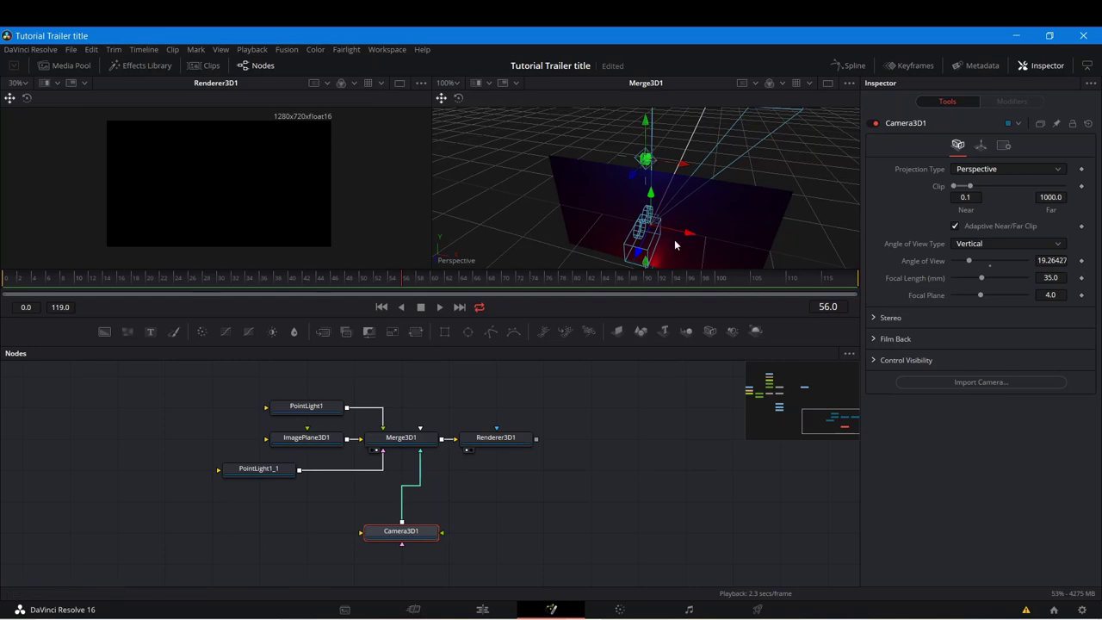
left_click_drag(676, 245, 545, 209)
scroll(546, 209, "down", 5)
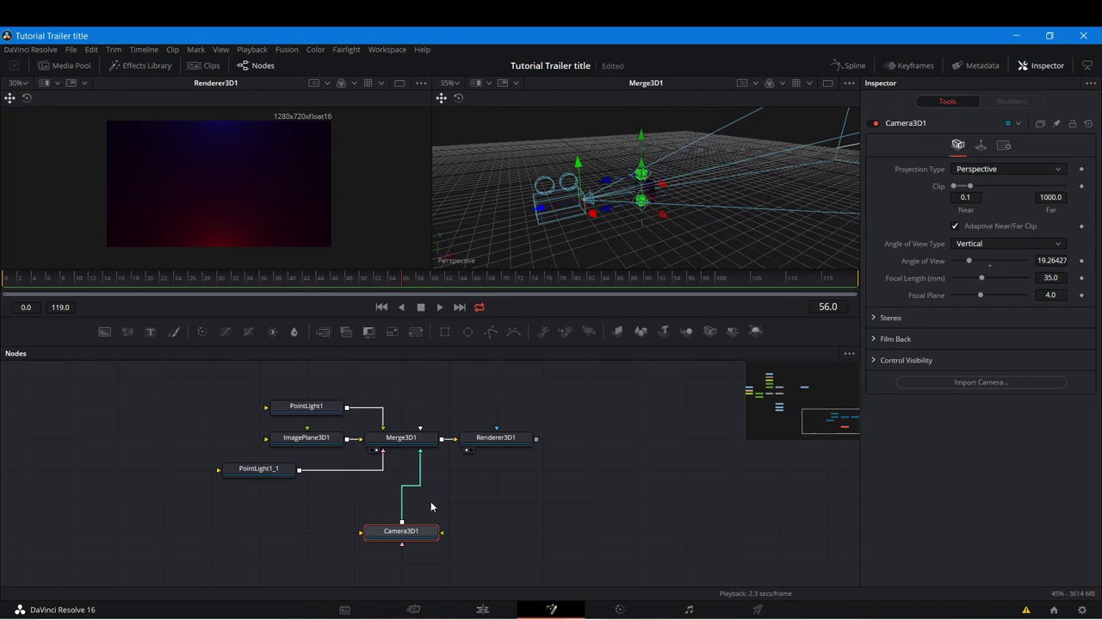
left_click_drag(421, 535, 433, 502)
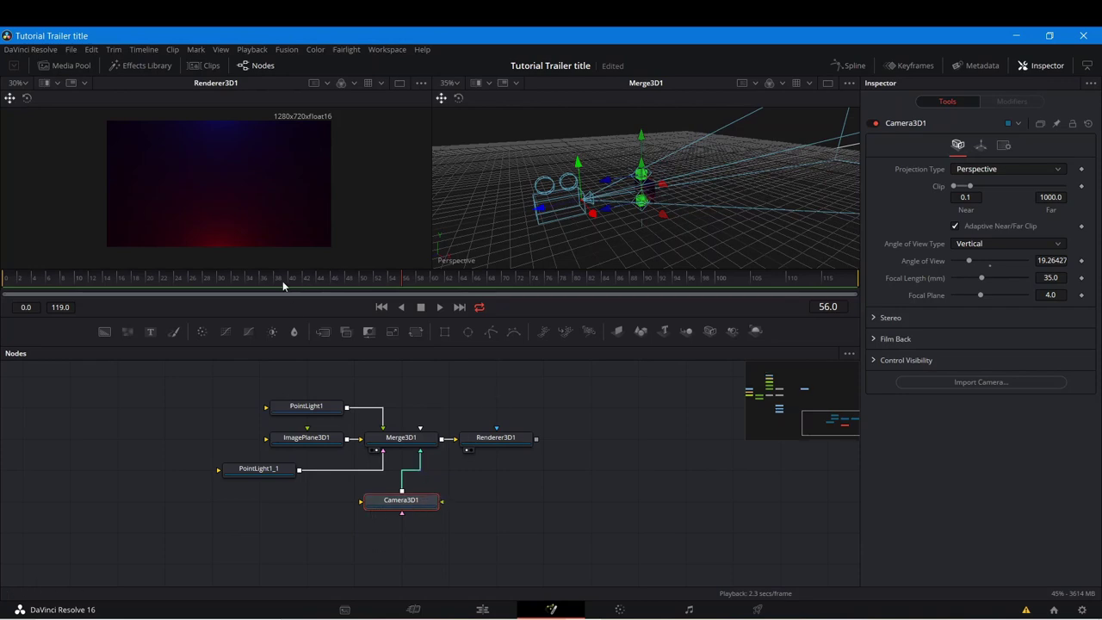
scroll(221, 230, "up", 3)
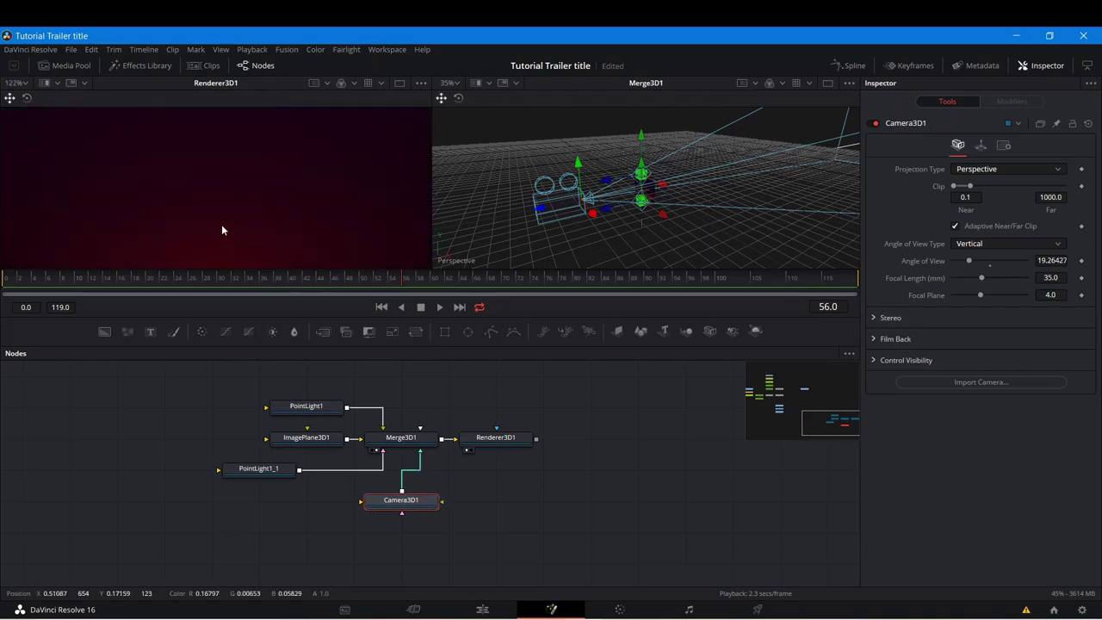
scroll(221, 229, "down", 2)
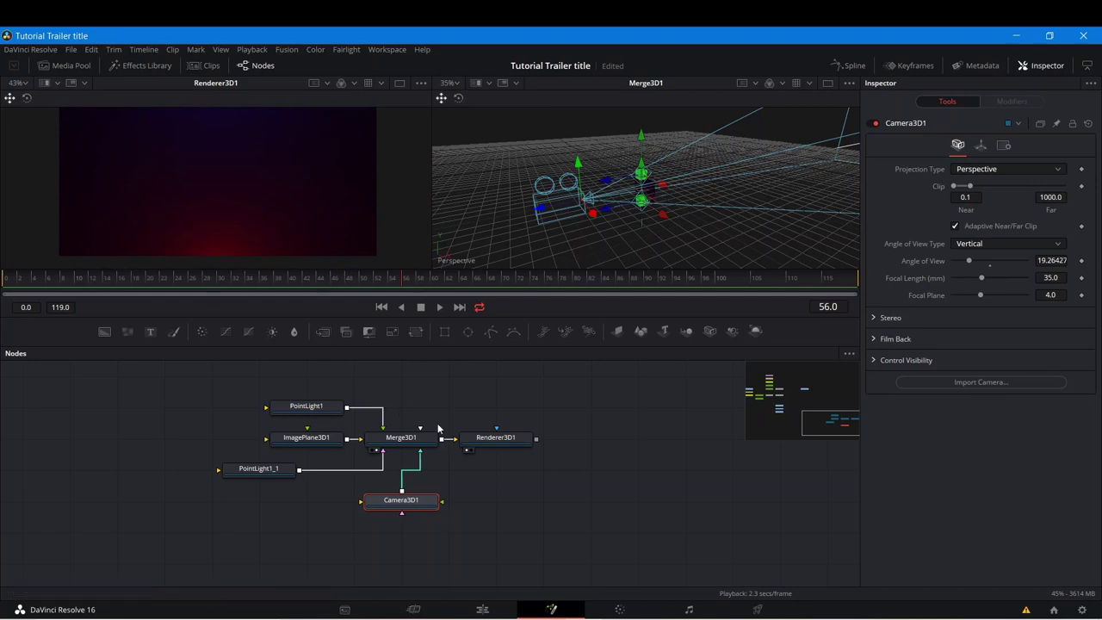
Step: Set the image depth of Renderer3D1 to float16
left_click(474, 439)
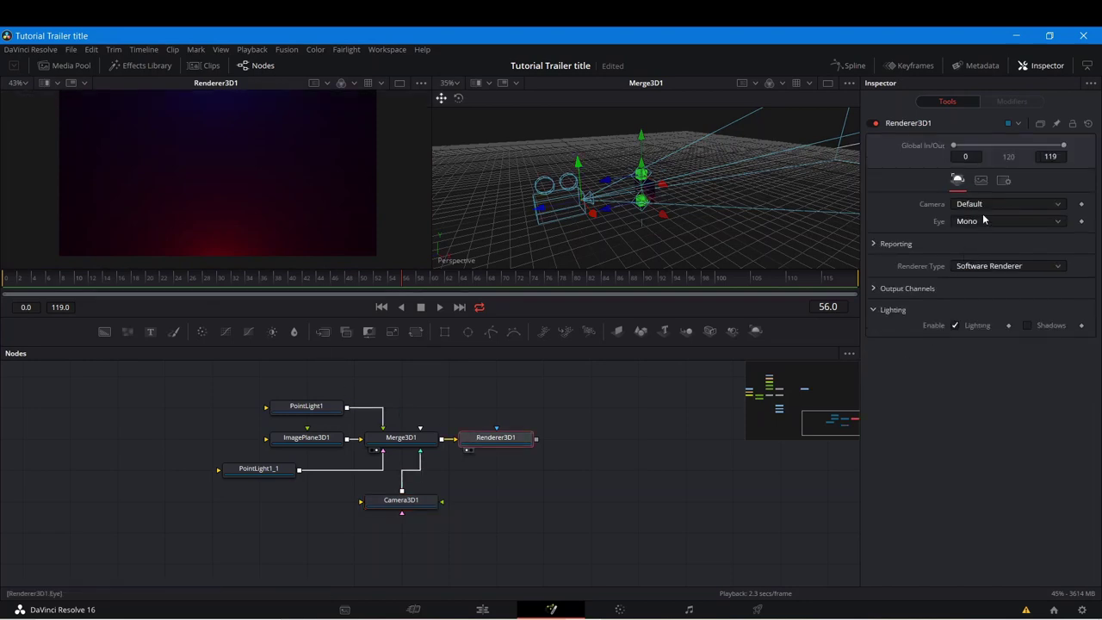
left_click(981, 181)
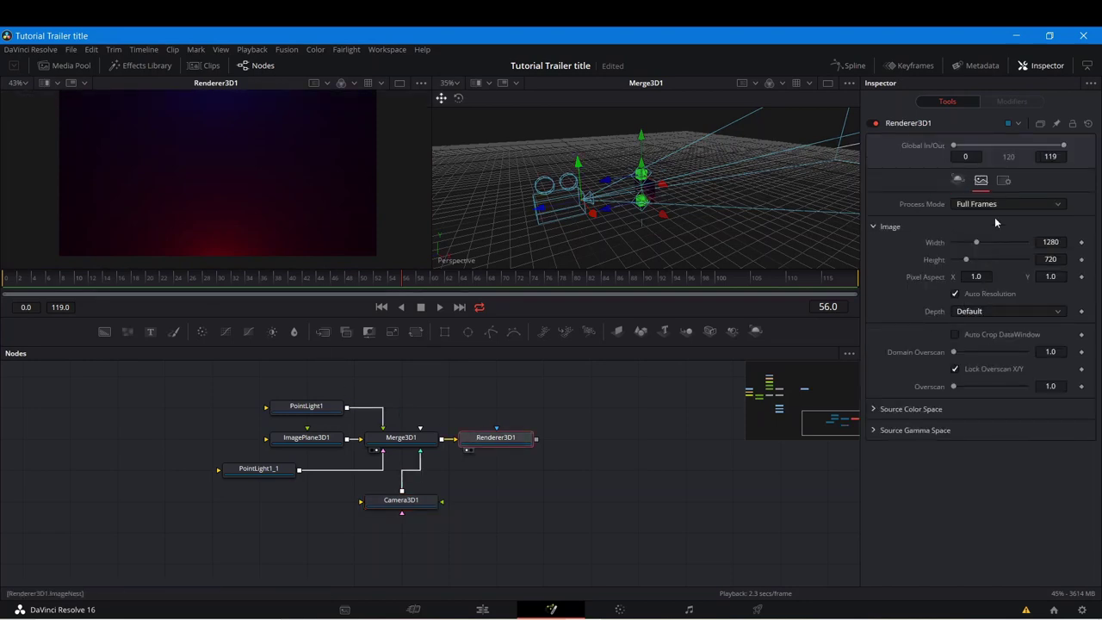
left_click(964, 315)
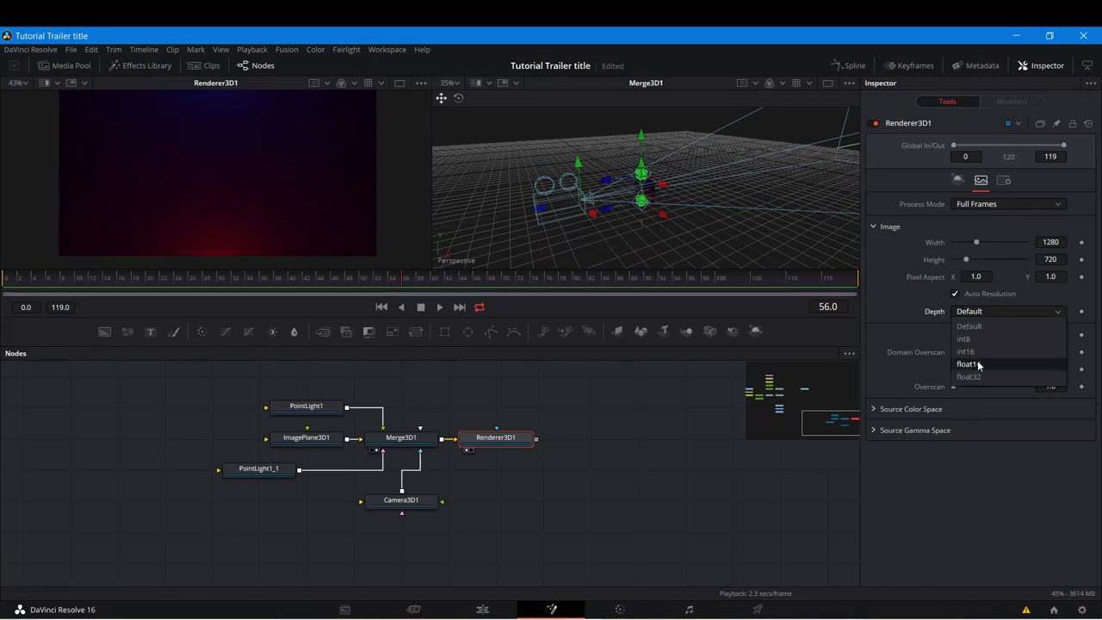
left_click(972, 364)
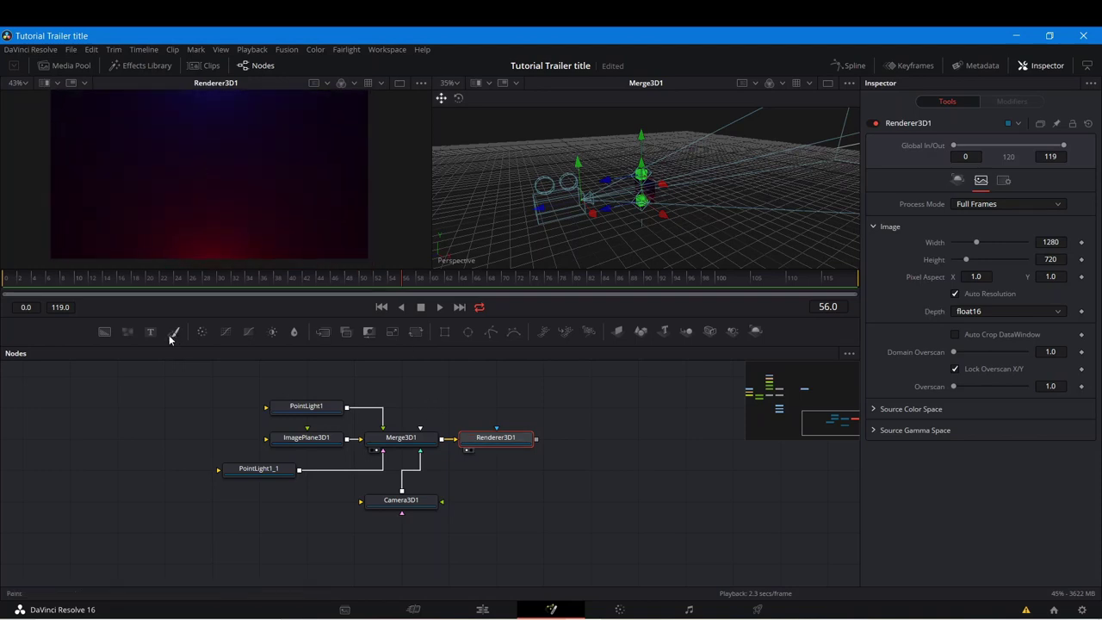
Step: Add a Brightness/Contrast node after Renderer3D1, reduce its saturation to about 0.61, and display its output in the viewer
left_click(273, 330)
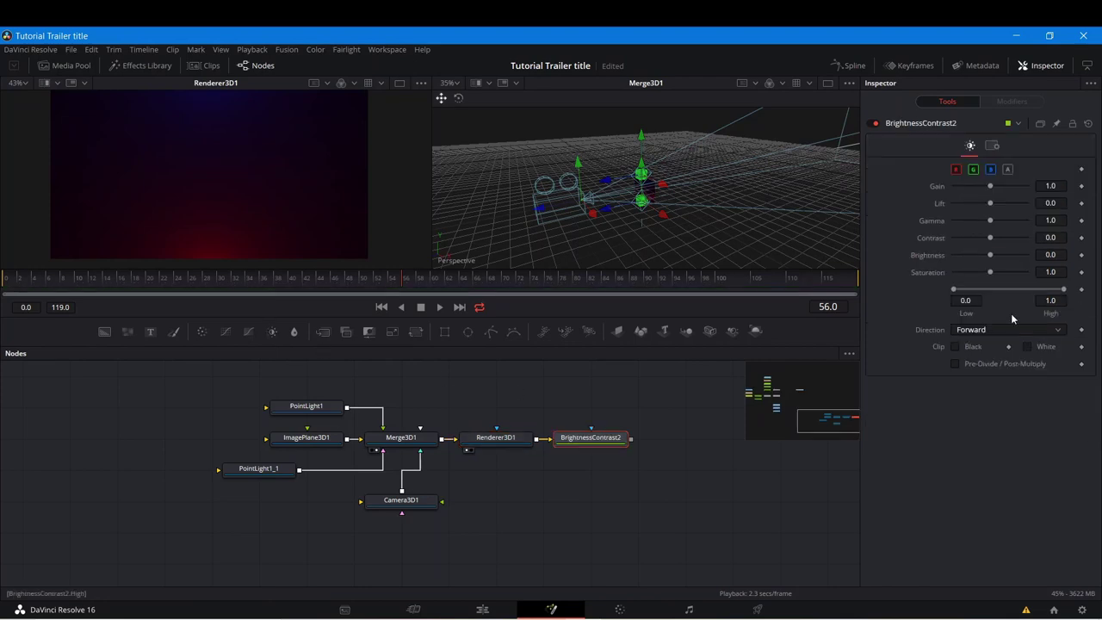
left_click_drag(991, 272, 976, 272)
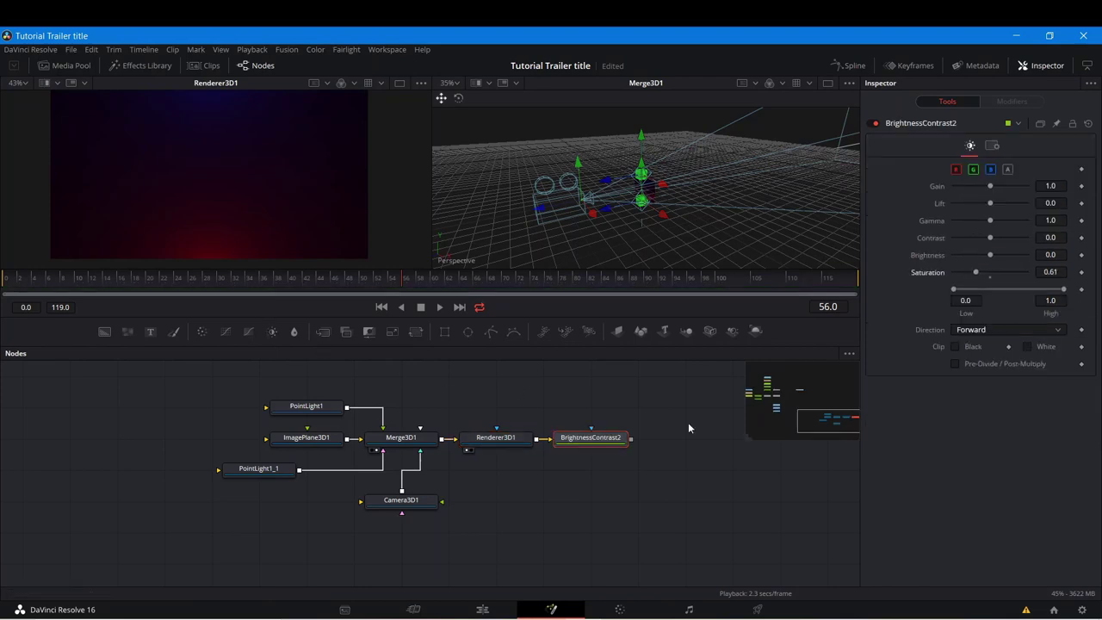
left_click(563, 452)
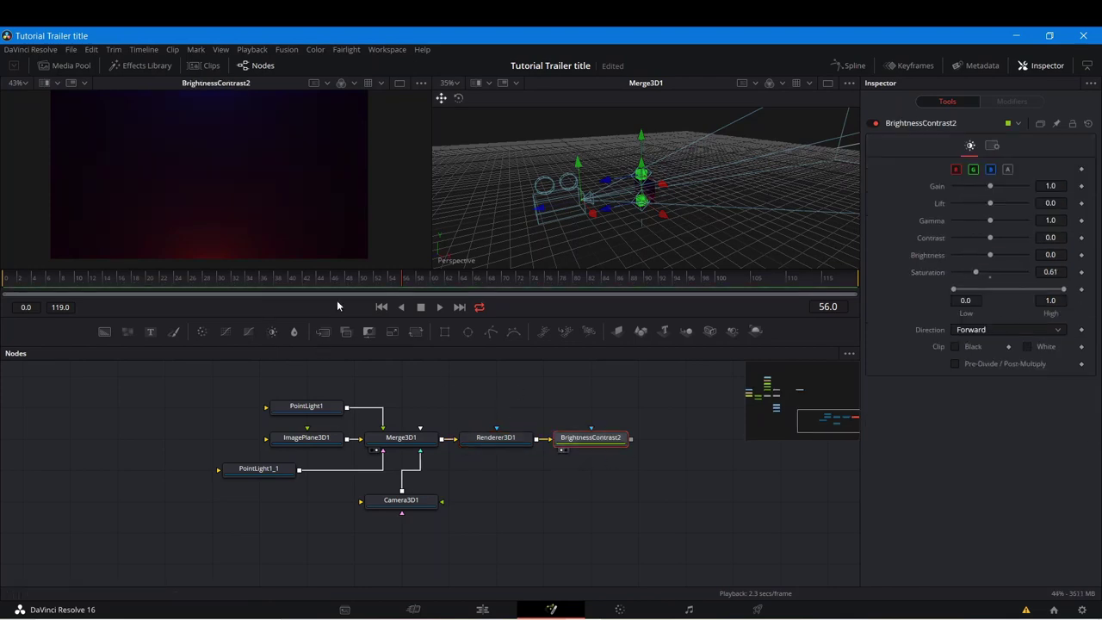
left_click_drag(162, 381, 608, 517)
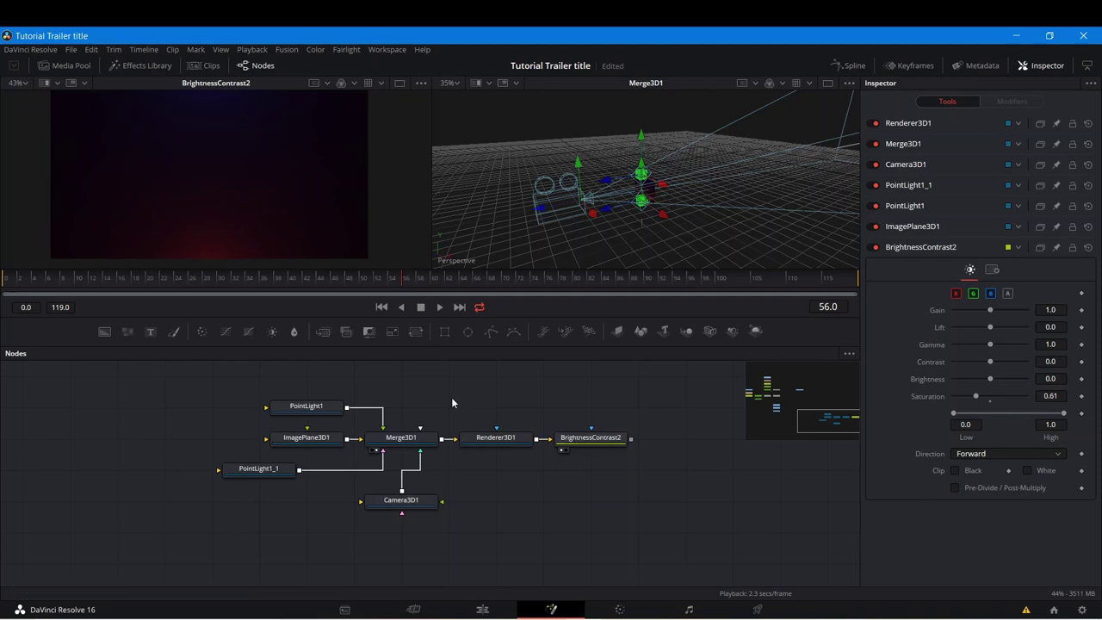
scroll(235, 214, "down", 2)
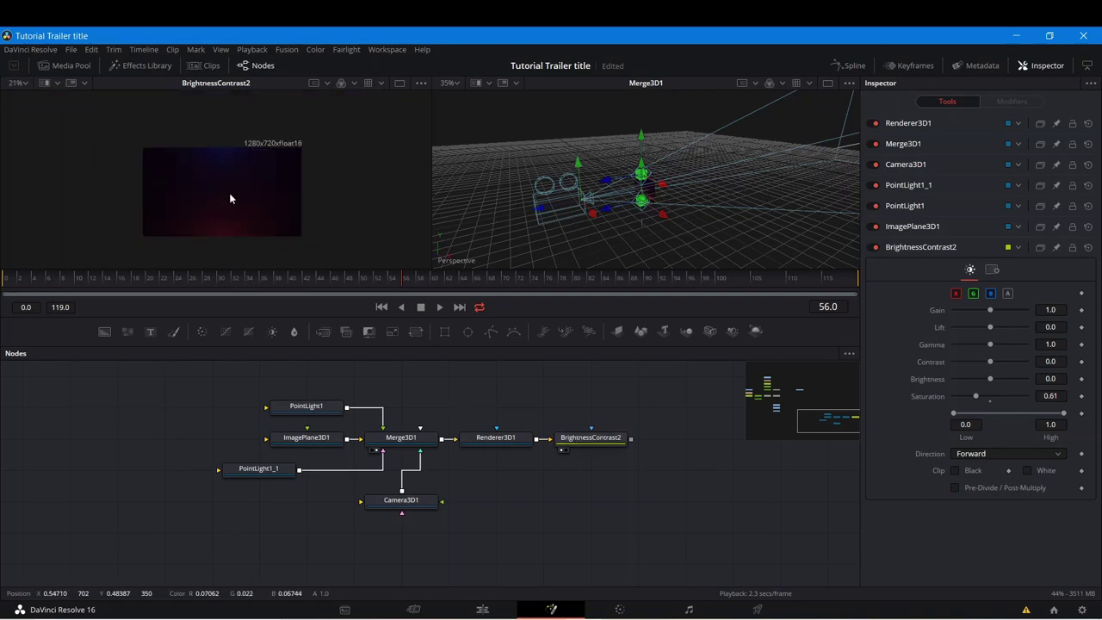
left_click_drag(229, 198, 213, 193)
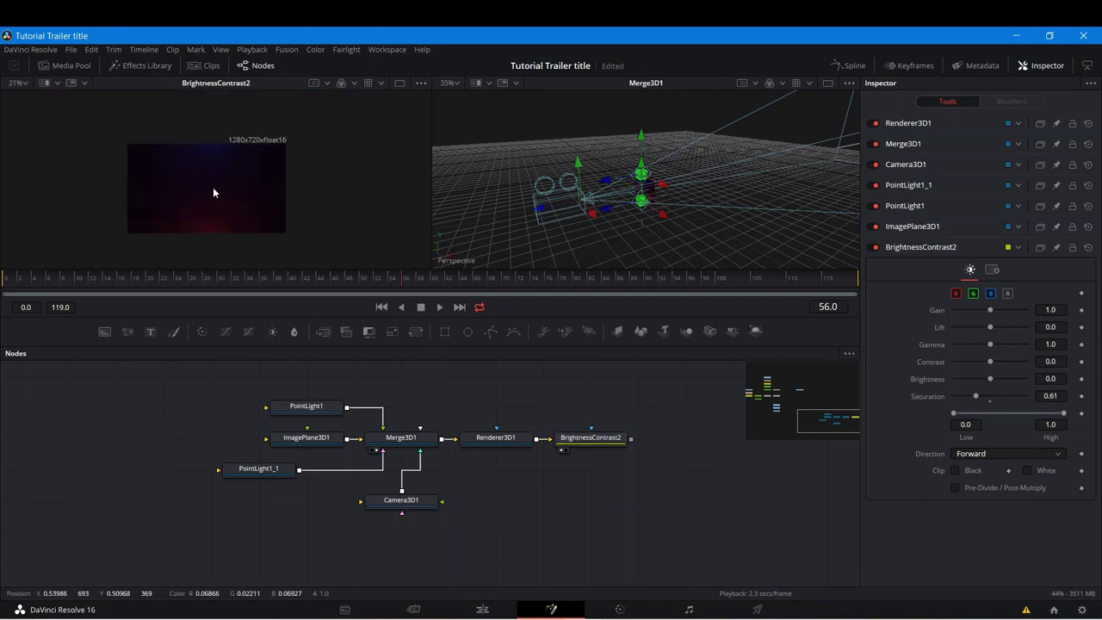
right_click(213, 193)
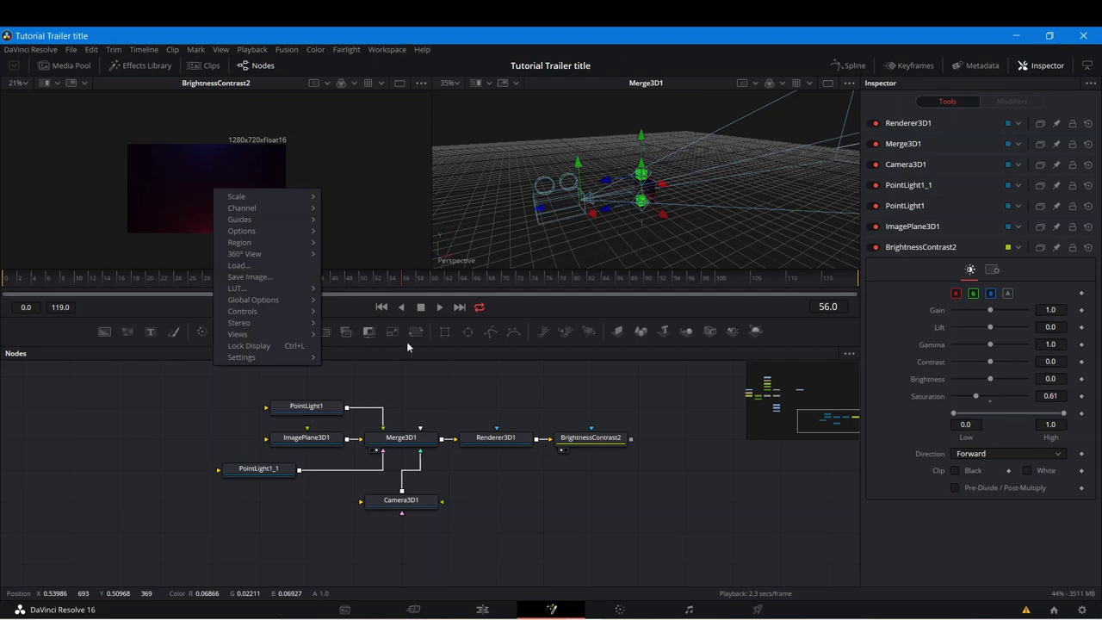
left_click(430, 389)
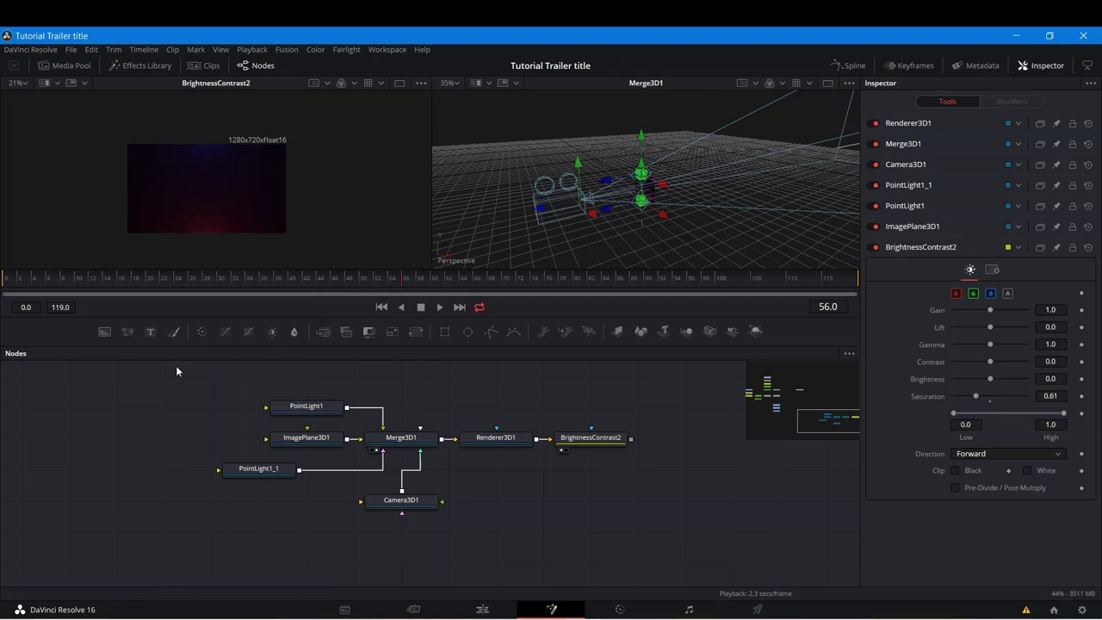
Step: Cut the whole 3D background node group, from the image plane, lights and camera through Renderer3D1 and BrightnessContrast2, out of the node graph
left_click_drag(163, 383, 643, 515)
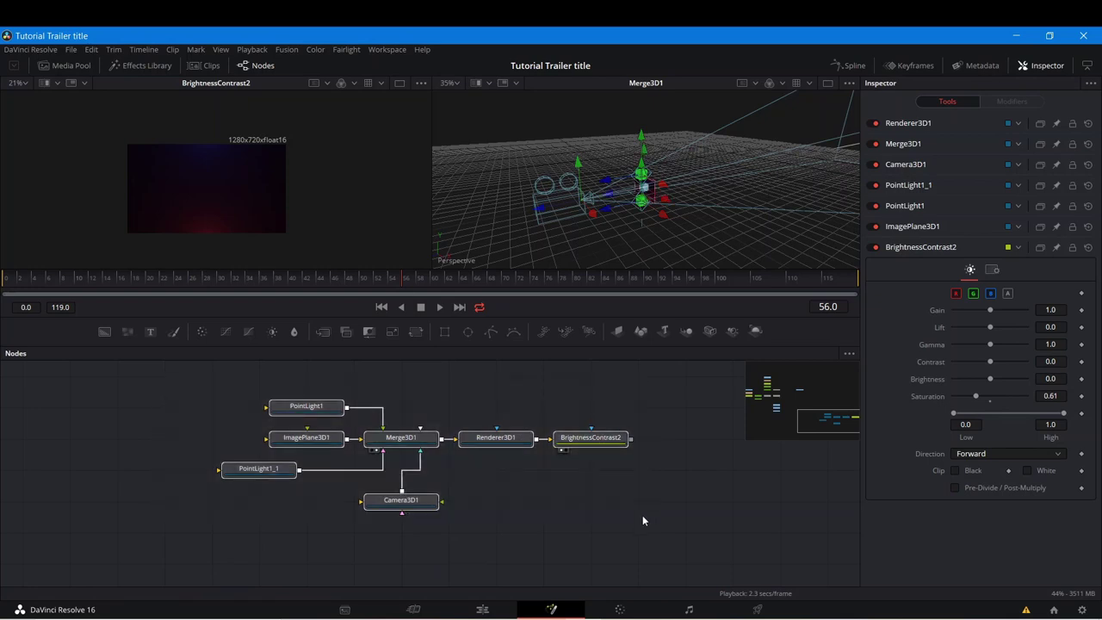
right_click(564, 446)
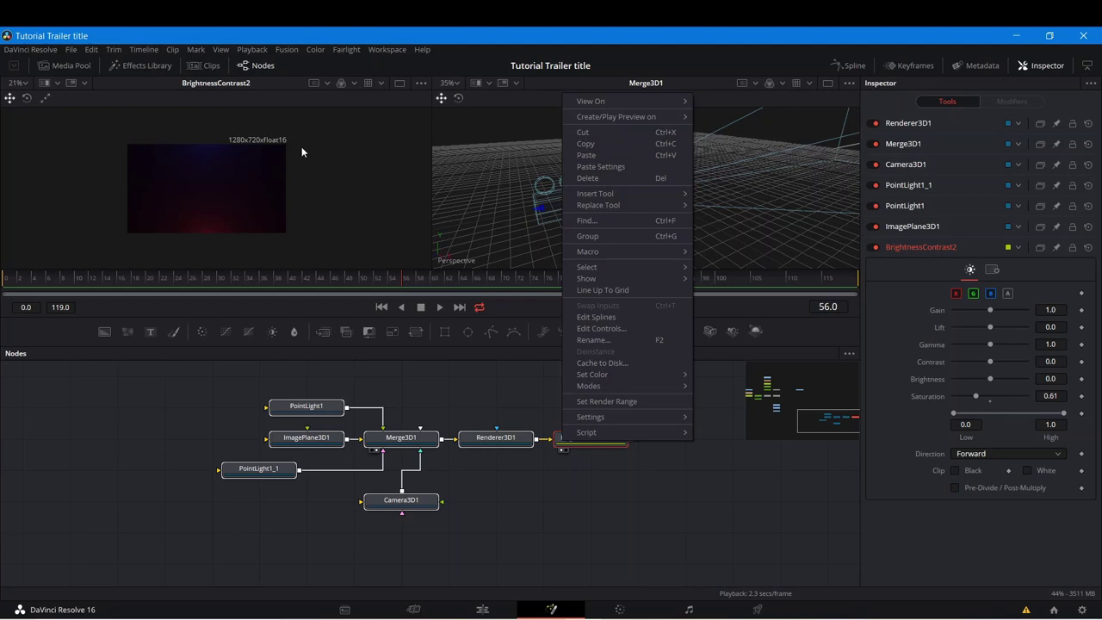
left_click(598, 131)
Step: Place the background image node below Merge3, merge the Merge3 title output over it, and view the composite
left_click_drag(335, 405, 452, 488)
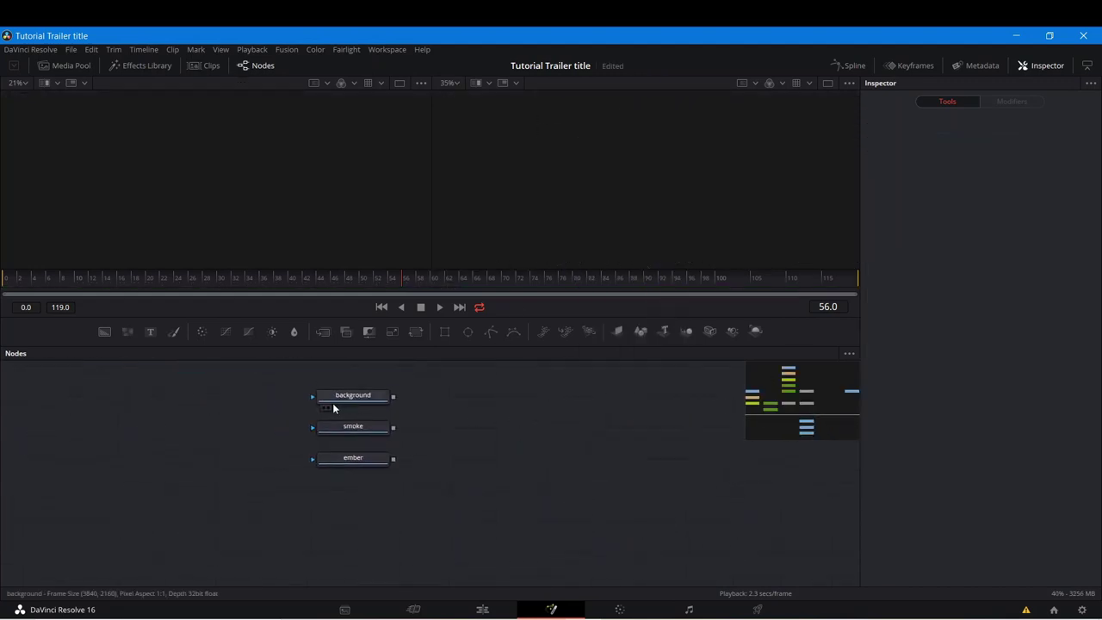
left_click_drag(310, 409, 369, 460)
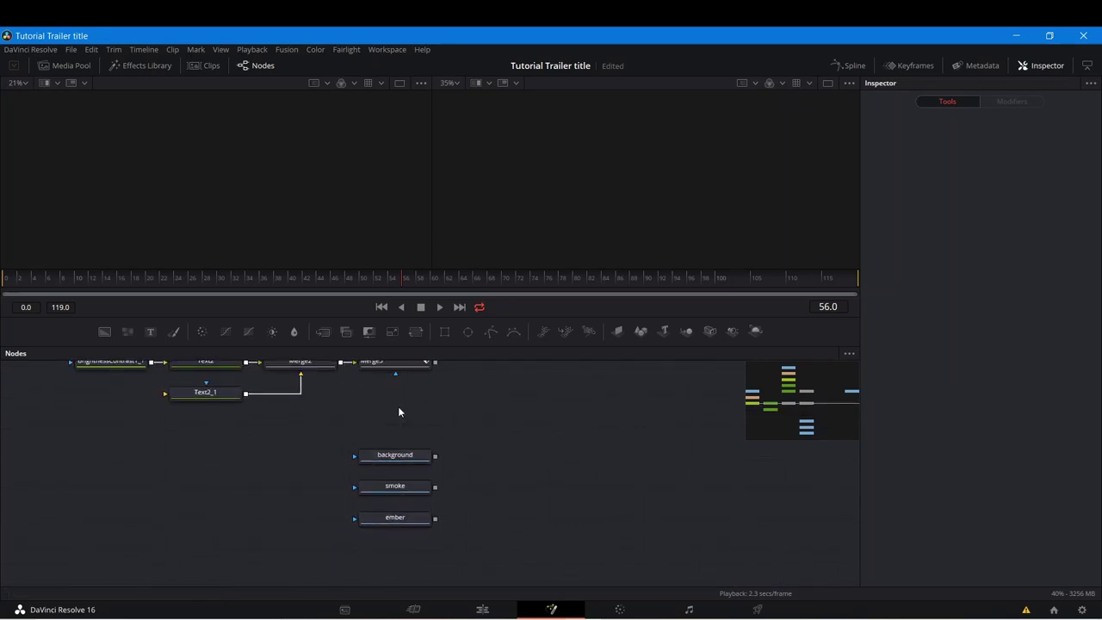
left_click_drag(399, 413, 376, 456)
left_click_drag(373, 507, 378, 446)
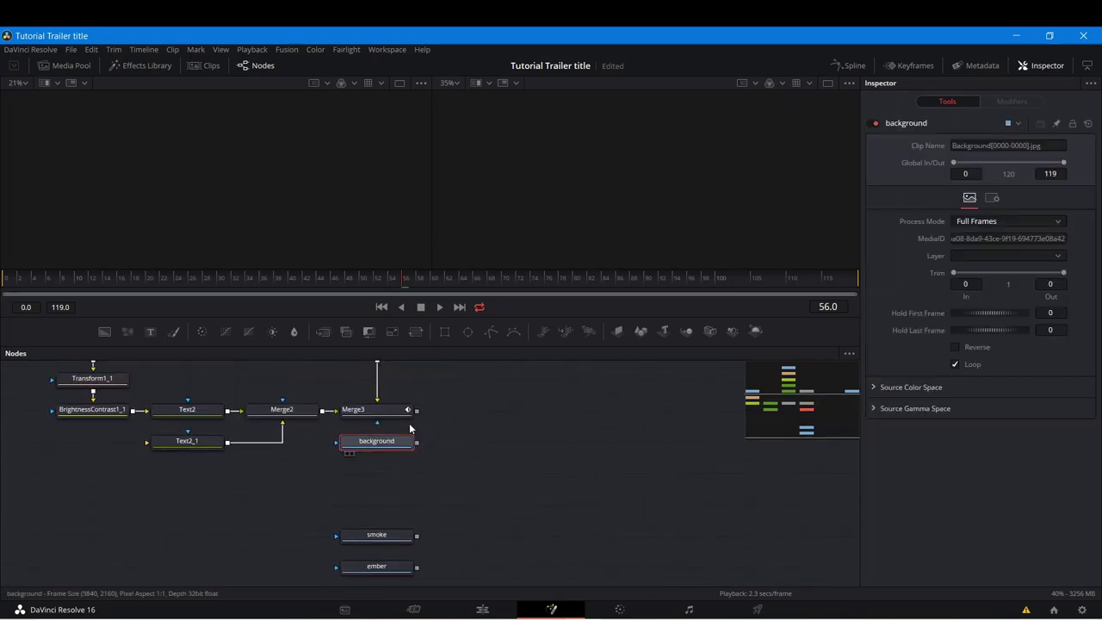
left_click_drag(417, 412, 418, 443)
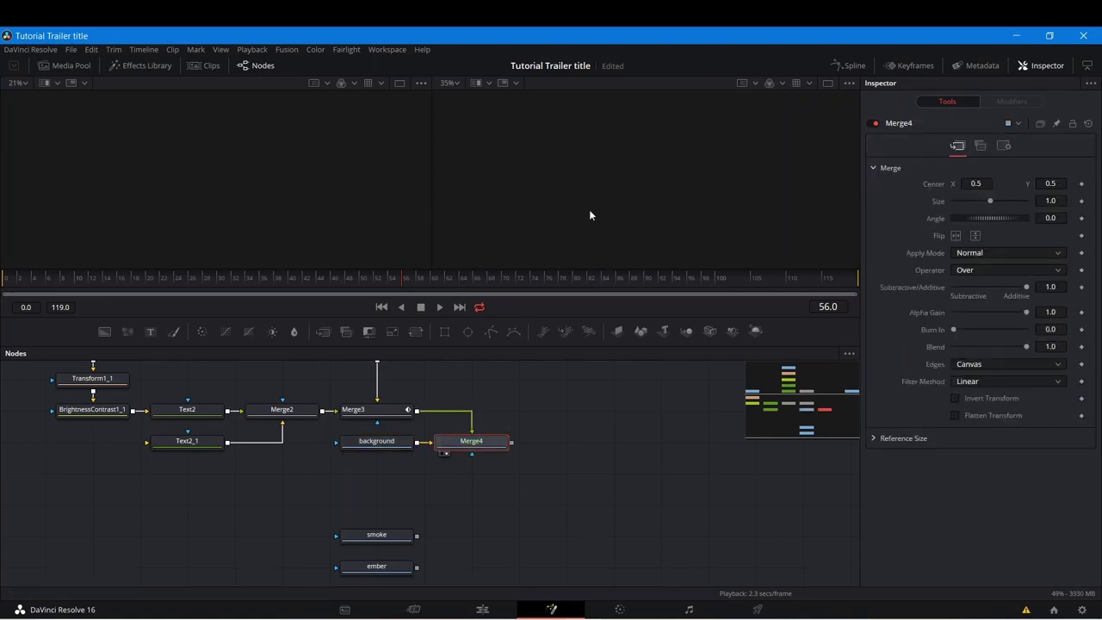
key("2")
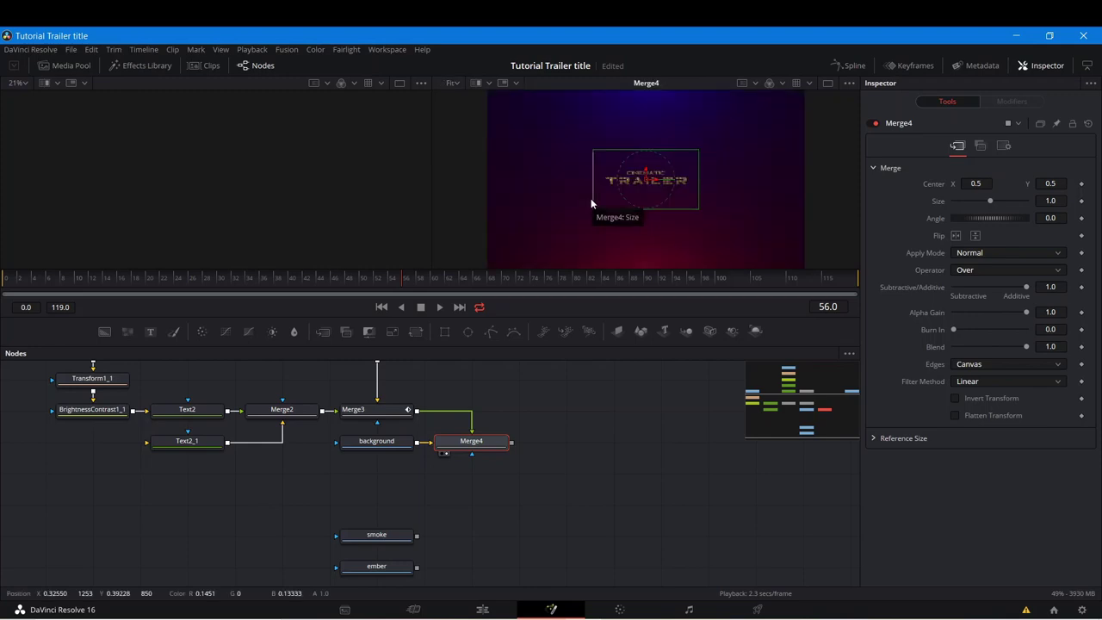
scroll(591, 203, "down", 5)
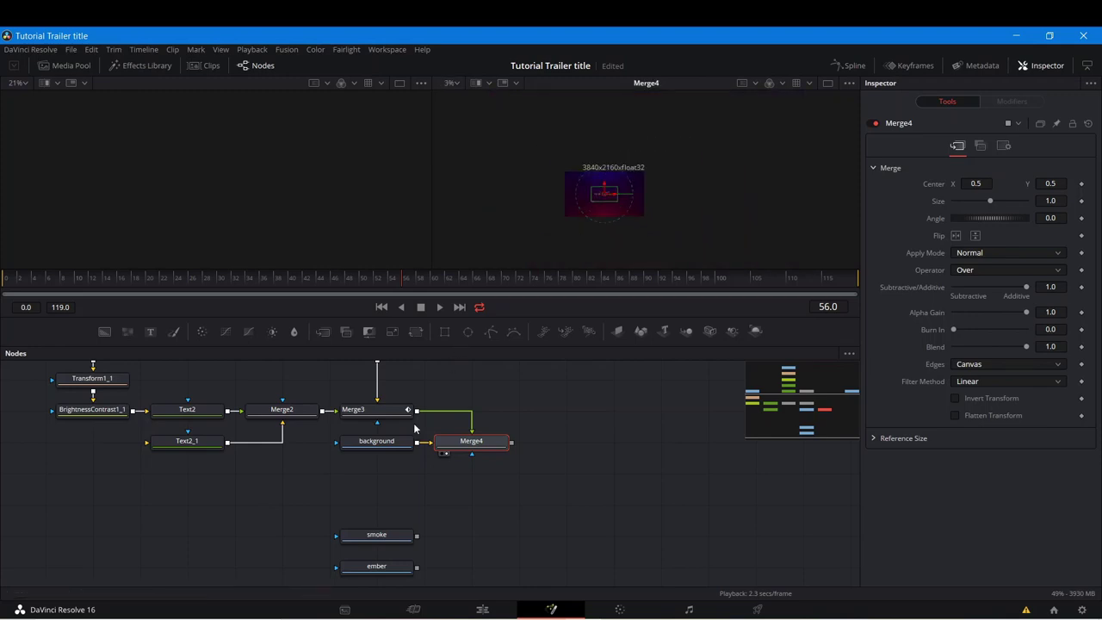
Step: Move the background node away from Merge4 and insert a Scale node after it
left_click_drag(368, 447, 220, 513)
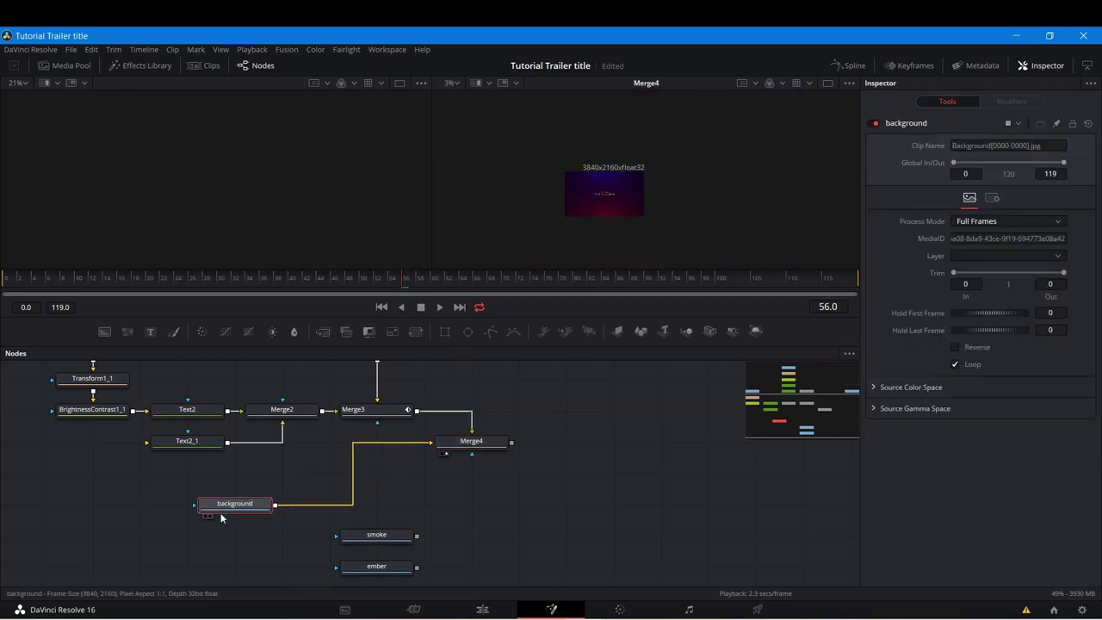
key("shift+space")
type("poisc")
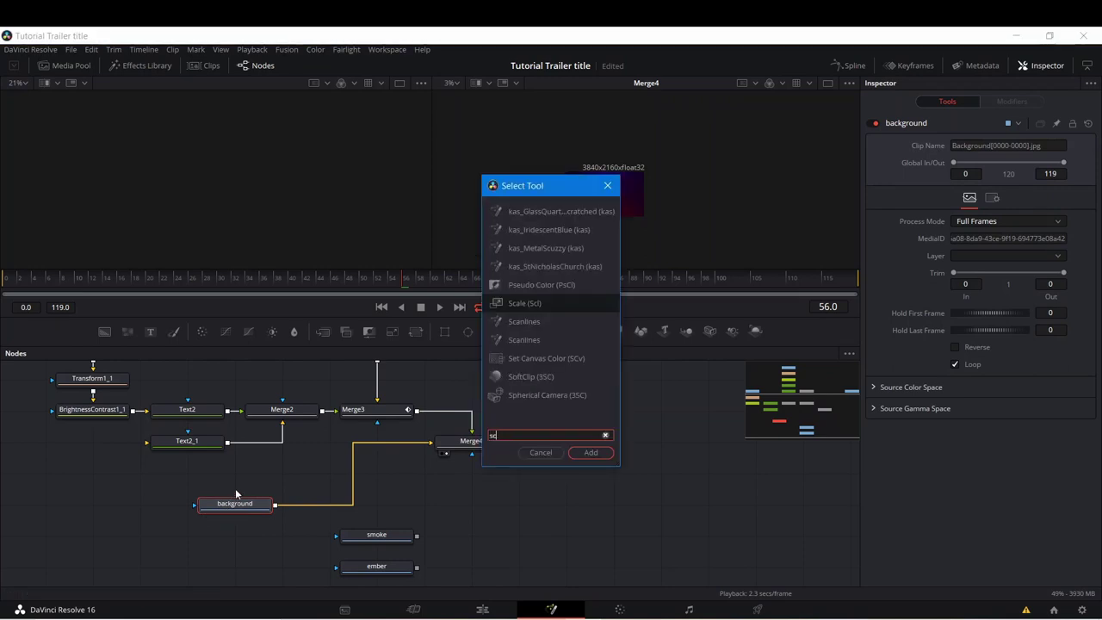
left_click(591, 452)
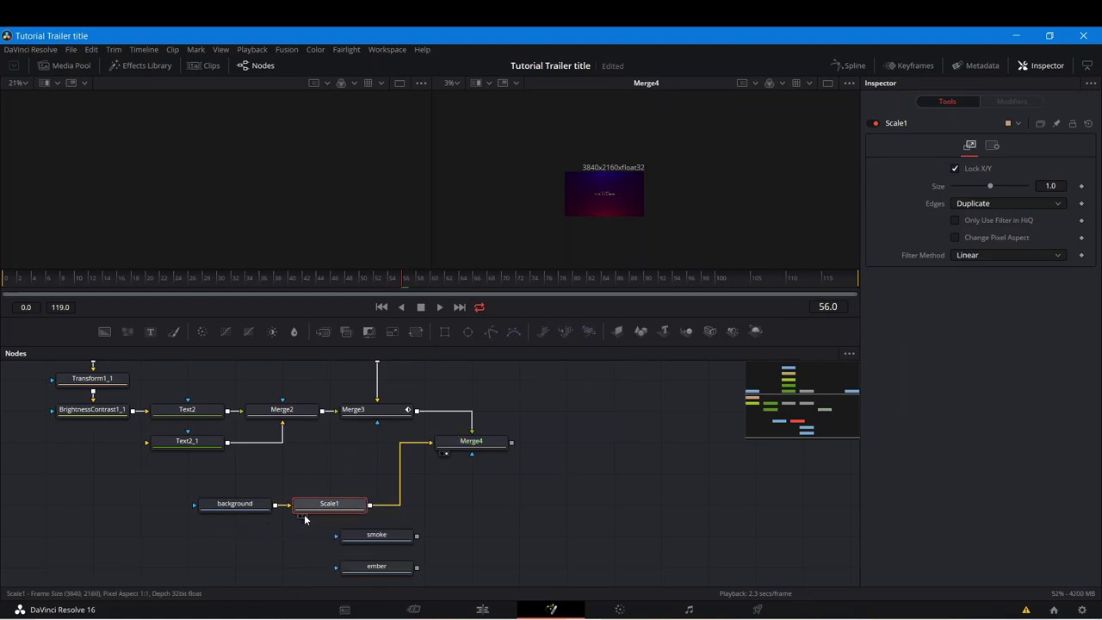
Step: Display the Scale1 output in the viewer and set its size to 0.333
left_click(304, 514)
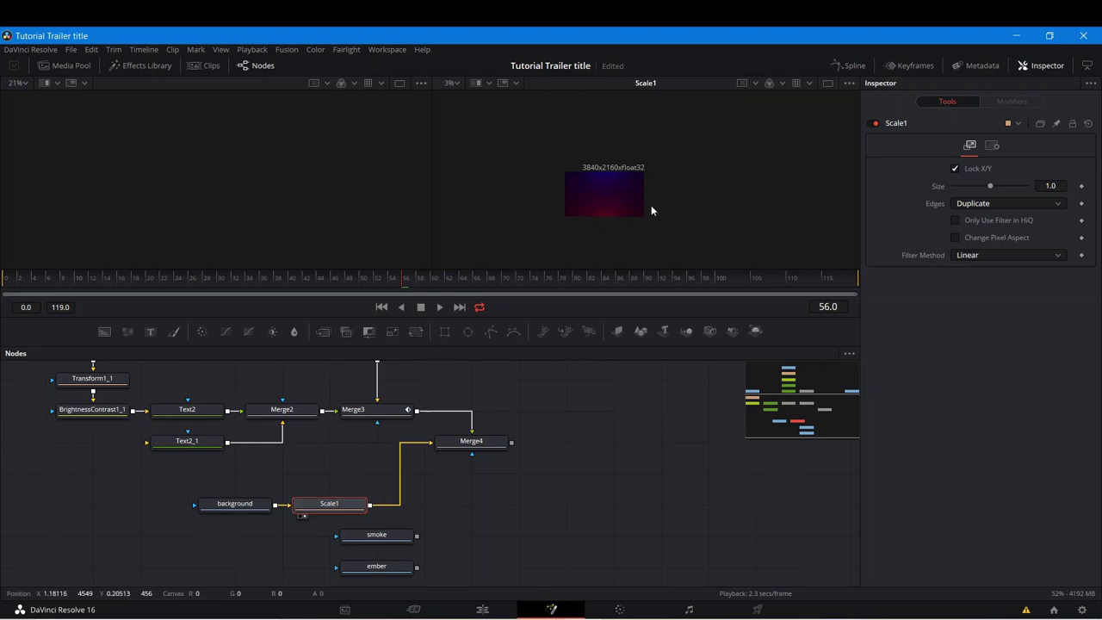
scroll(612, 191, "up", 2)
left_click_drag(991, 186, 964, 189)
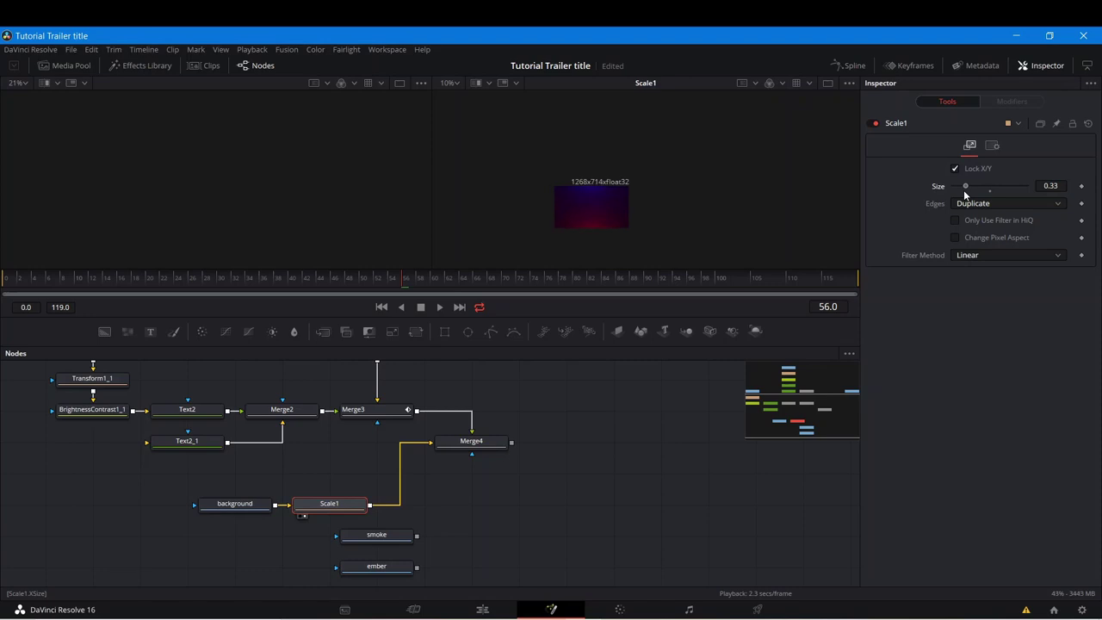
left_click_drag(964, 189, 963, 189)
left_click_drag(964, 183, 972, 185)
left_click(1051, 186)
key("Return")
Step: Move the background and Scale1 nodes up closer to Merge3 and display the Merge4 composite in the viewer
left_click_drag(228, 495, 343, 487)
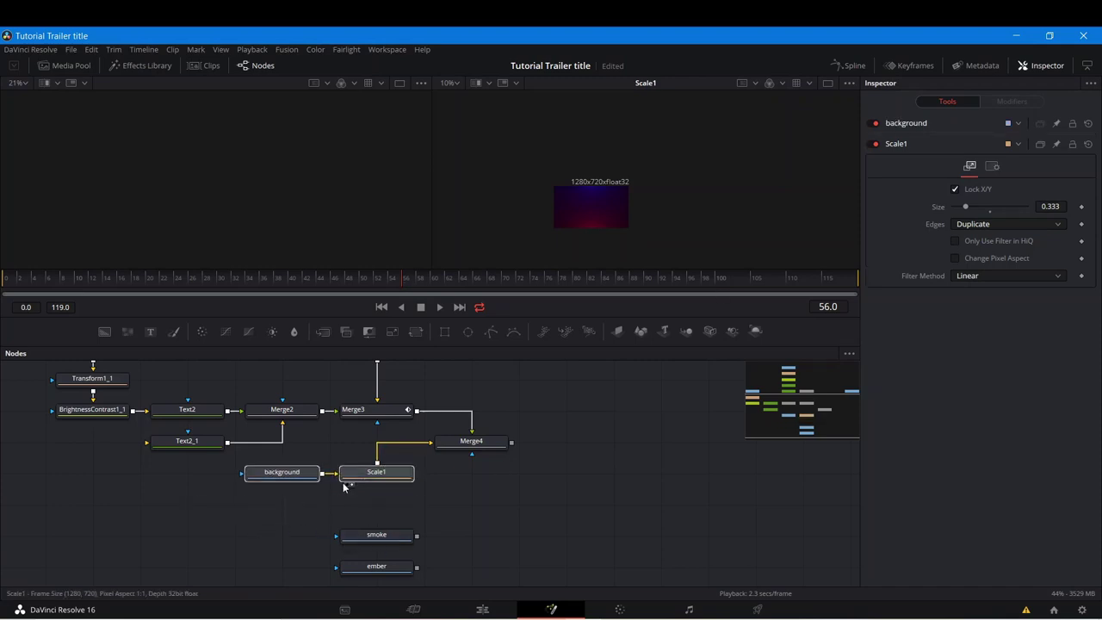
left_click_drag(513, 493, 322, 472)
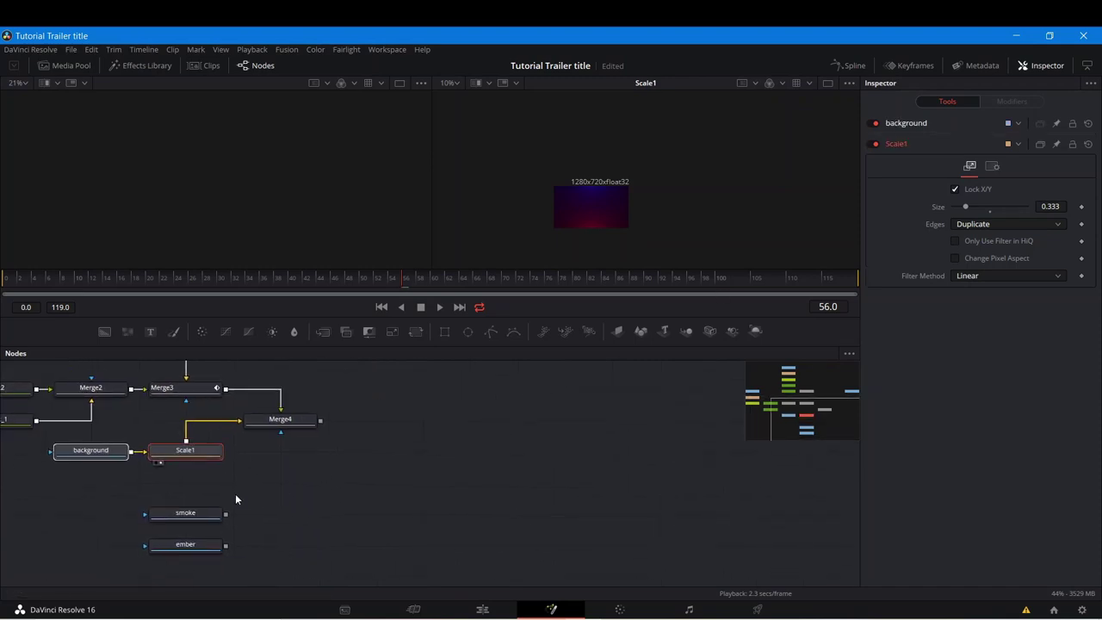
left_click(255, 432)
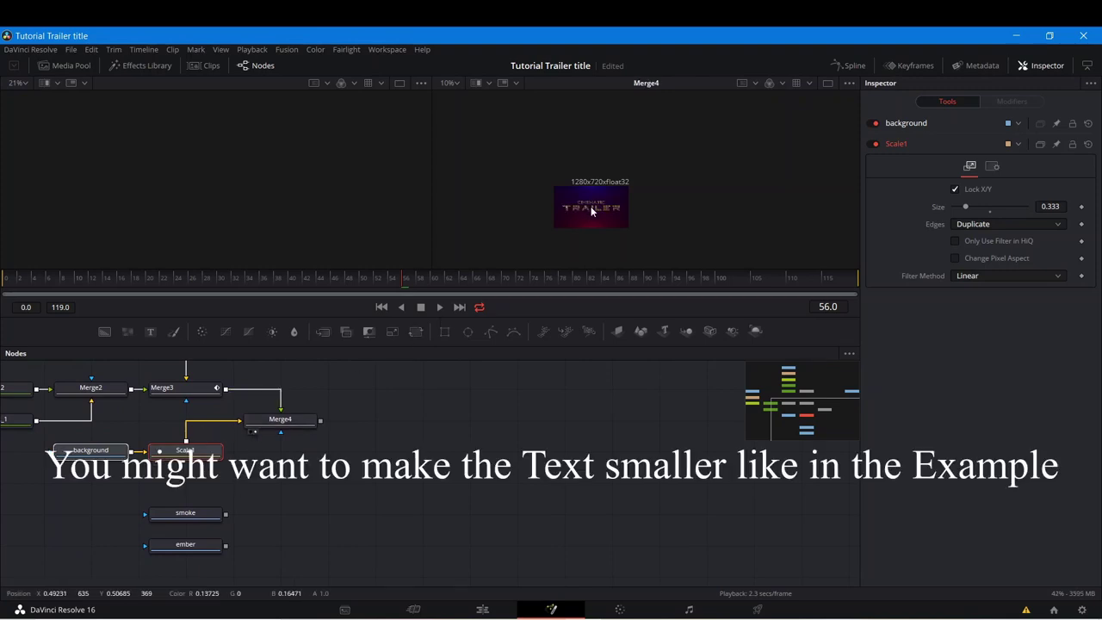
scroll(591, 206, "up", 4)
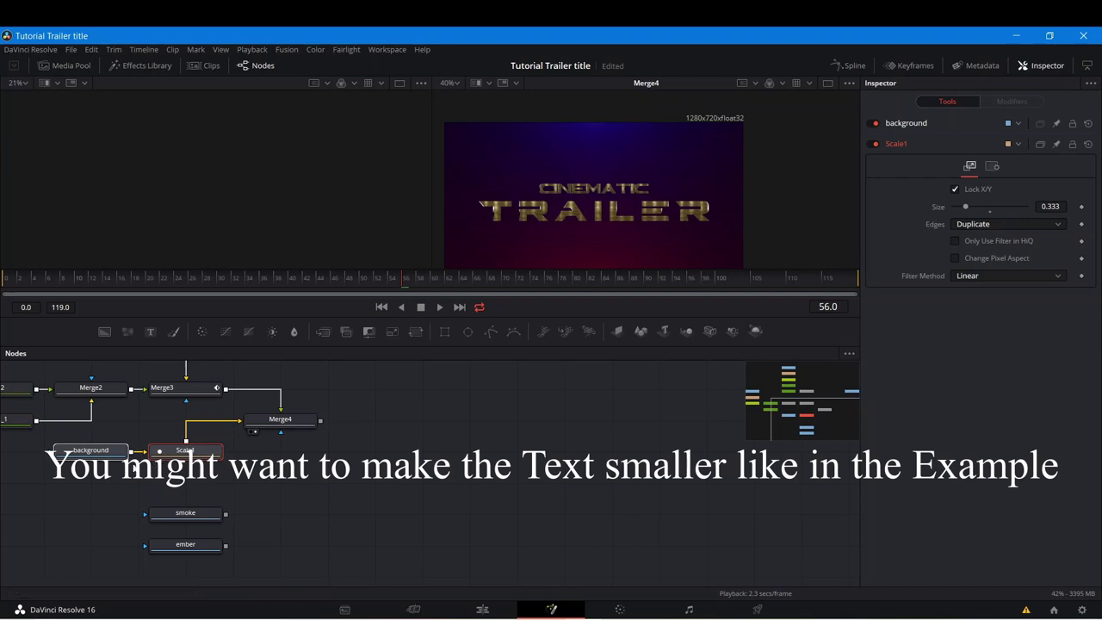
Step: Shift the background and Scale1 nodes away from Merge4 and insert a Brightness/Contrast node after Scale1
scroll(133, 468, "left", 5)
left_click_drag(358, 435, 217, 468)
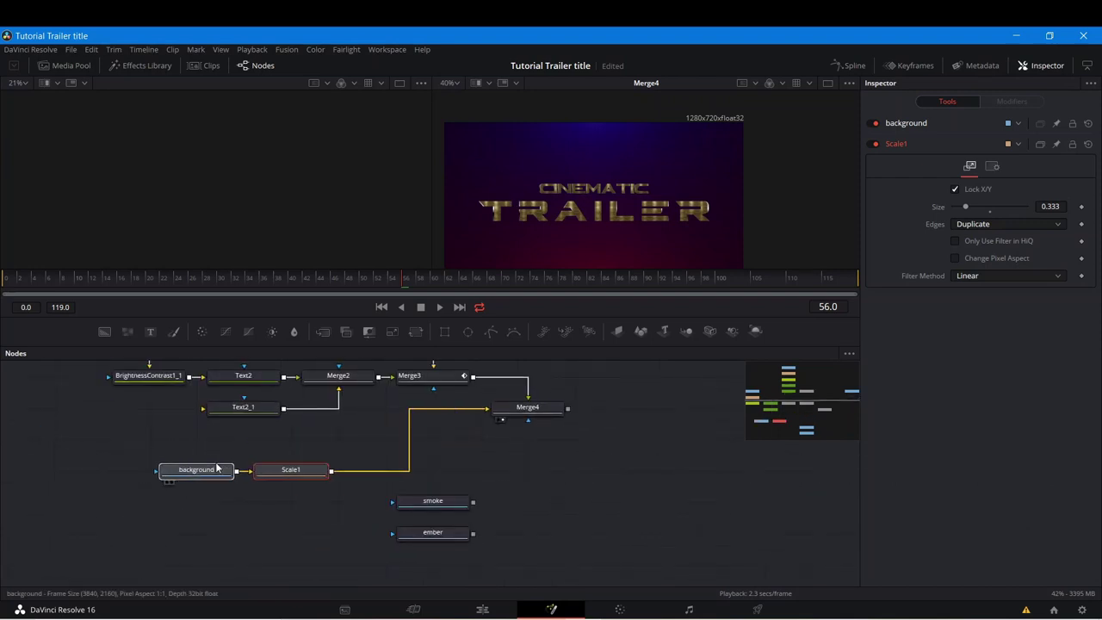
left_click(217, 468)
left_click(292, 469)
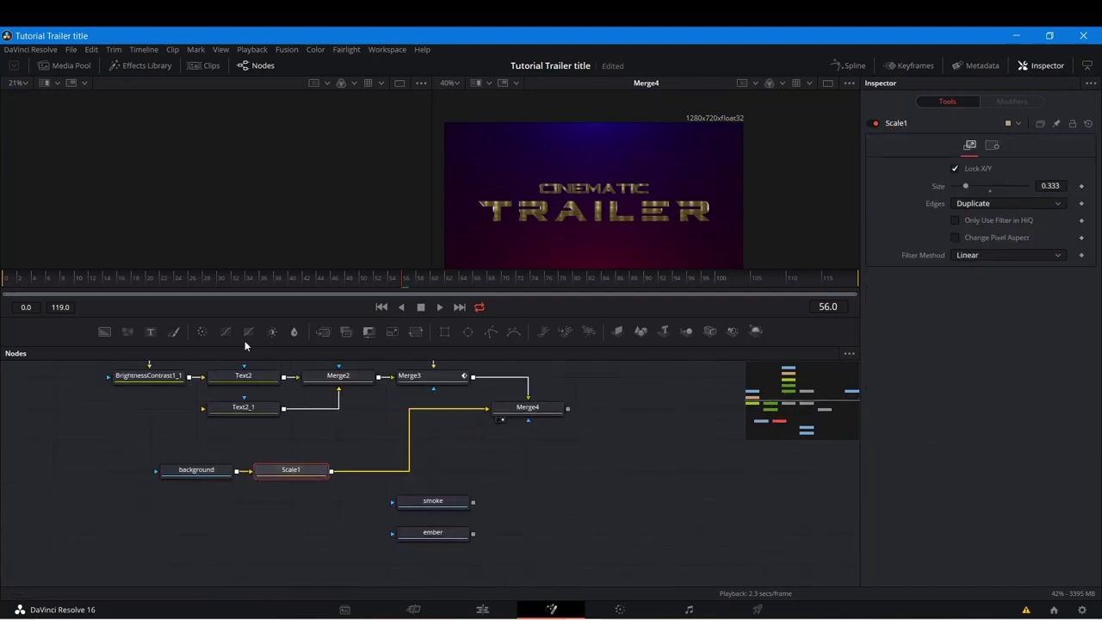
left_click(269, 332)
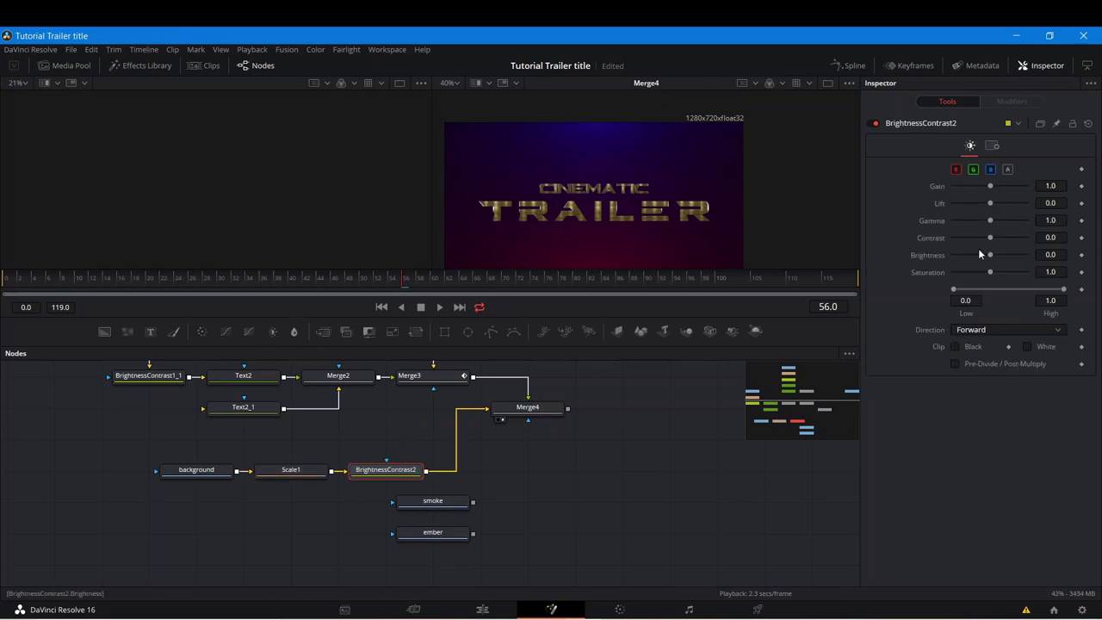
Step: Reduce the background's saturation in BrightnessContrast2 to about 0.27, checking the look in the Merge4 composite
left_click_drag(990, 256, 968, 273)
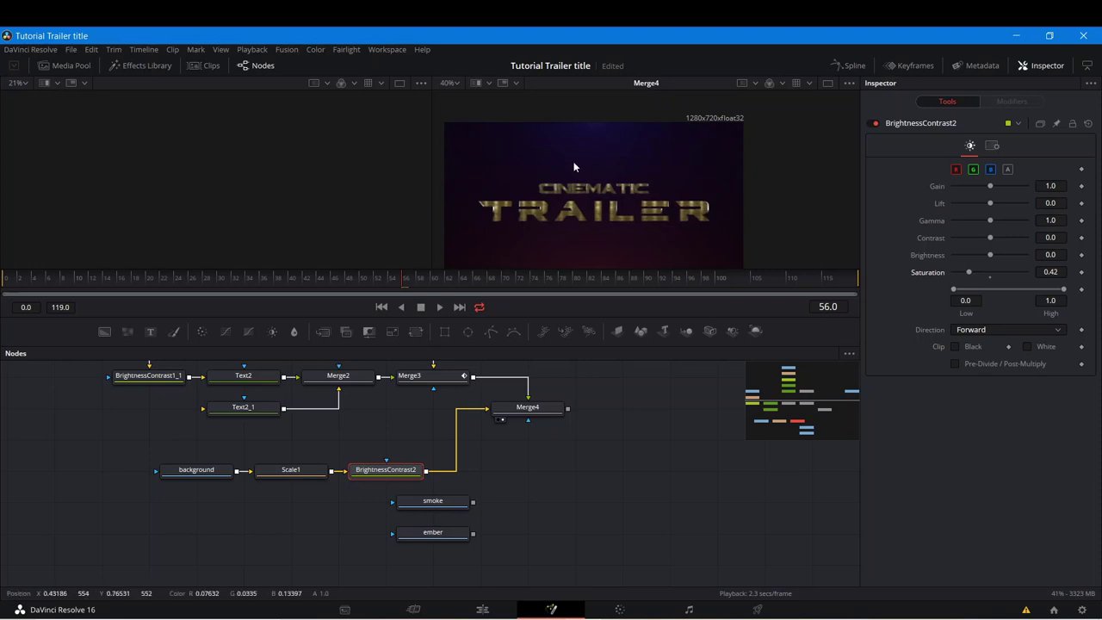
scroll(564, 190, "down", 3)
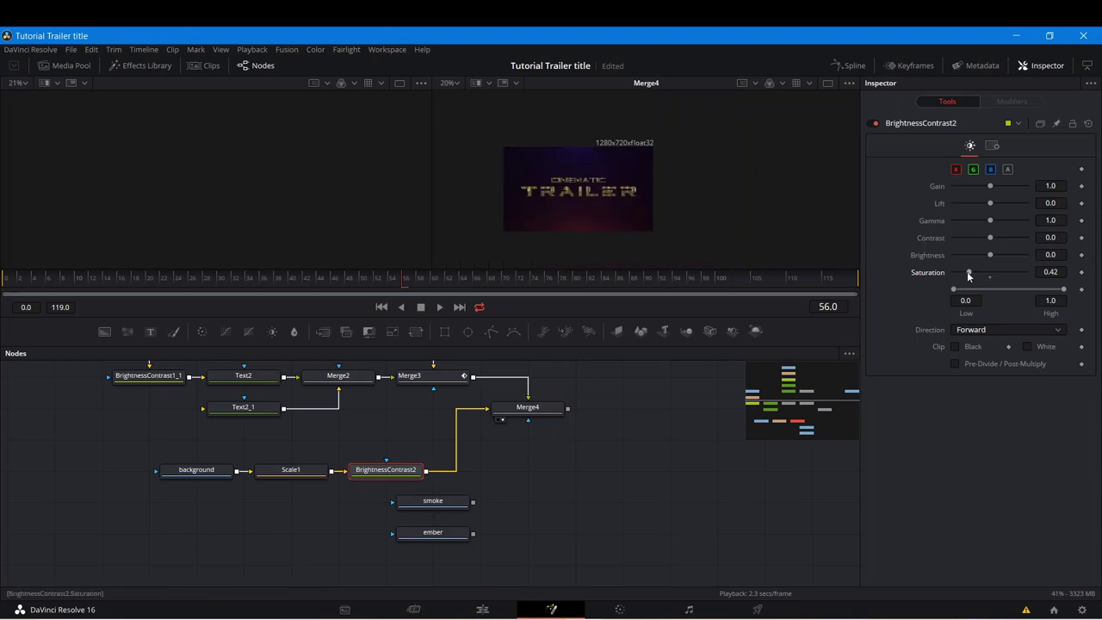
left_click_drag(968, 276, 963, 277)
scroll(577, 211, "up", 4)
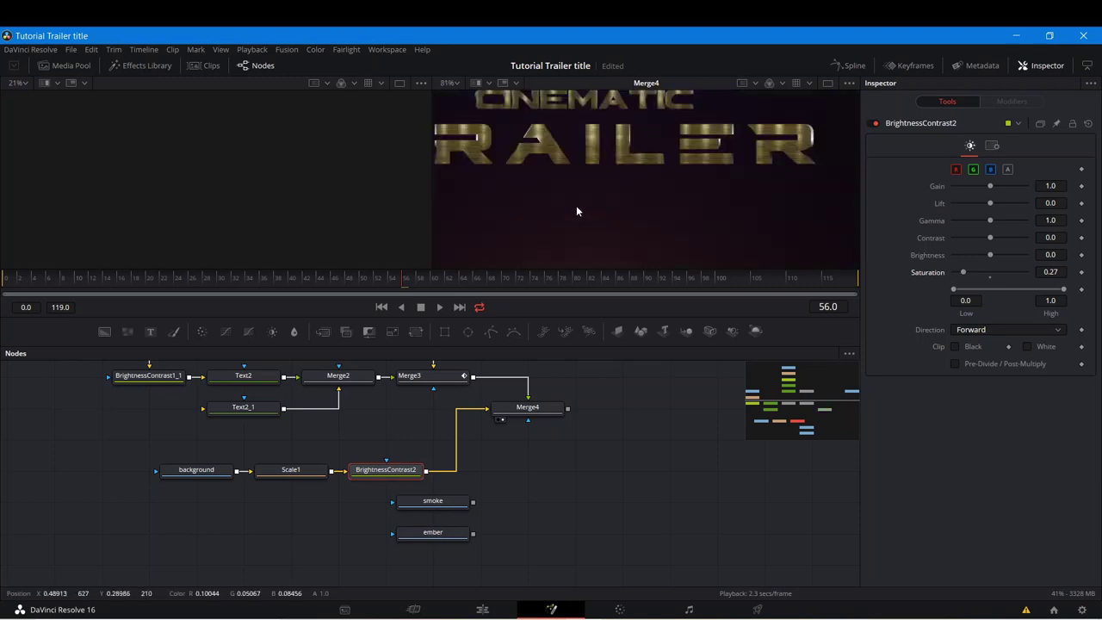
scroll(576, 211, "down", 4)
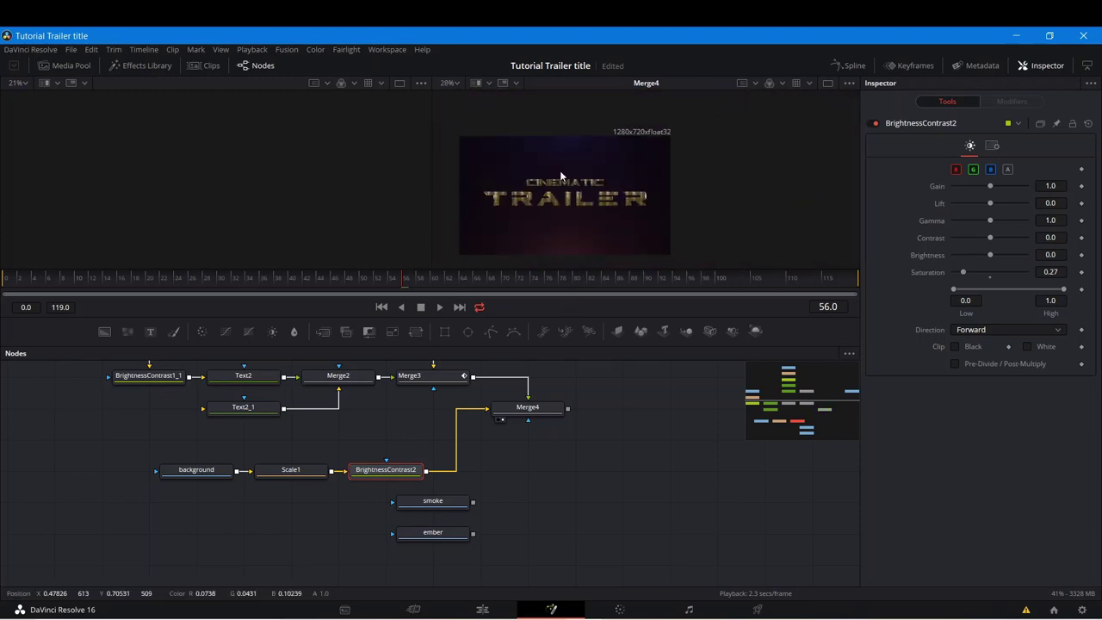
Step: Move the smoke node clear of the ember node and display the whole smoke clip in the viewer
left_click_drag(517, 536, 392, 430)
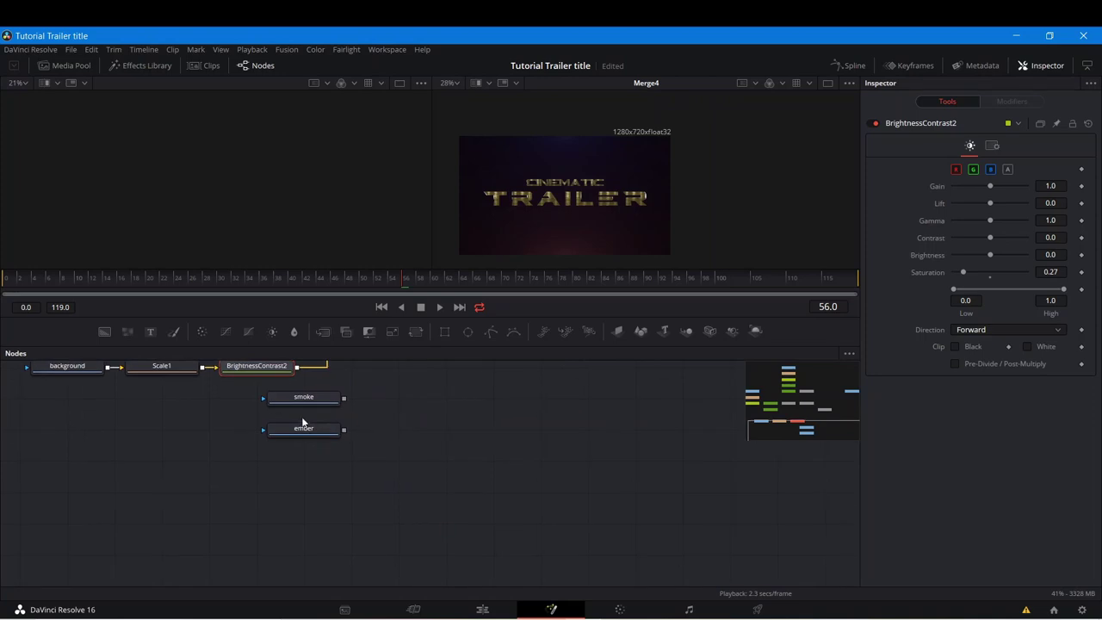
left_click_drag(298, 403, 432, 410)
key("2")
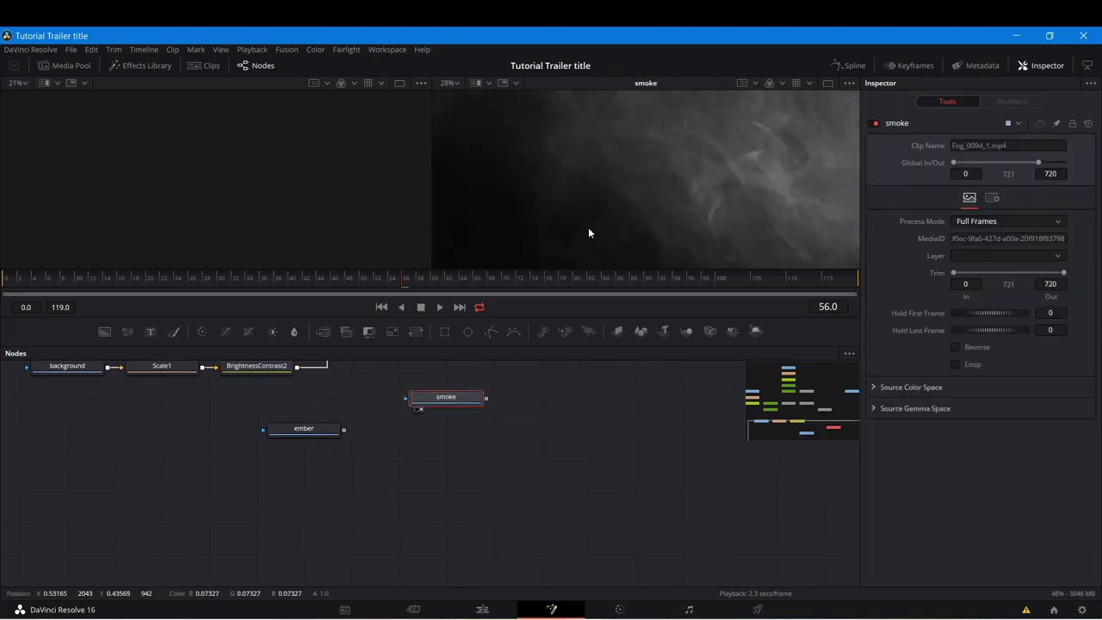
scroll(589, 230, "down", 4)
scroll(586, 218, "down", 1)
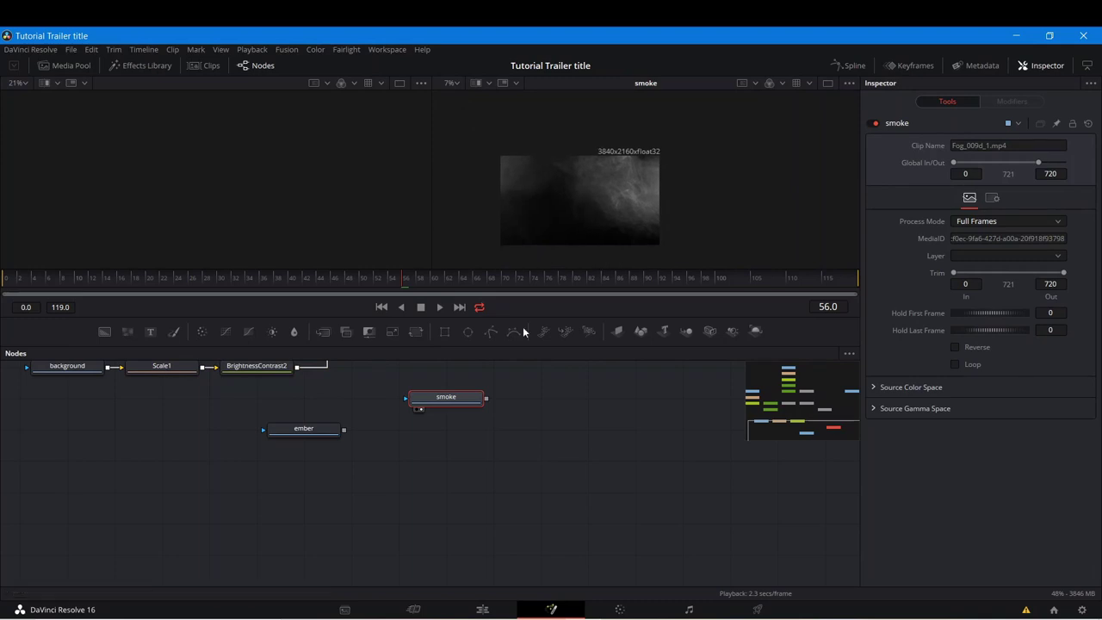
Step: Copy the Scale1 node, paste it after the smoke node, and display the scaled smoke in the viewer
left_click_drag(336, 402, 351, 412)
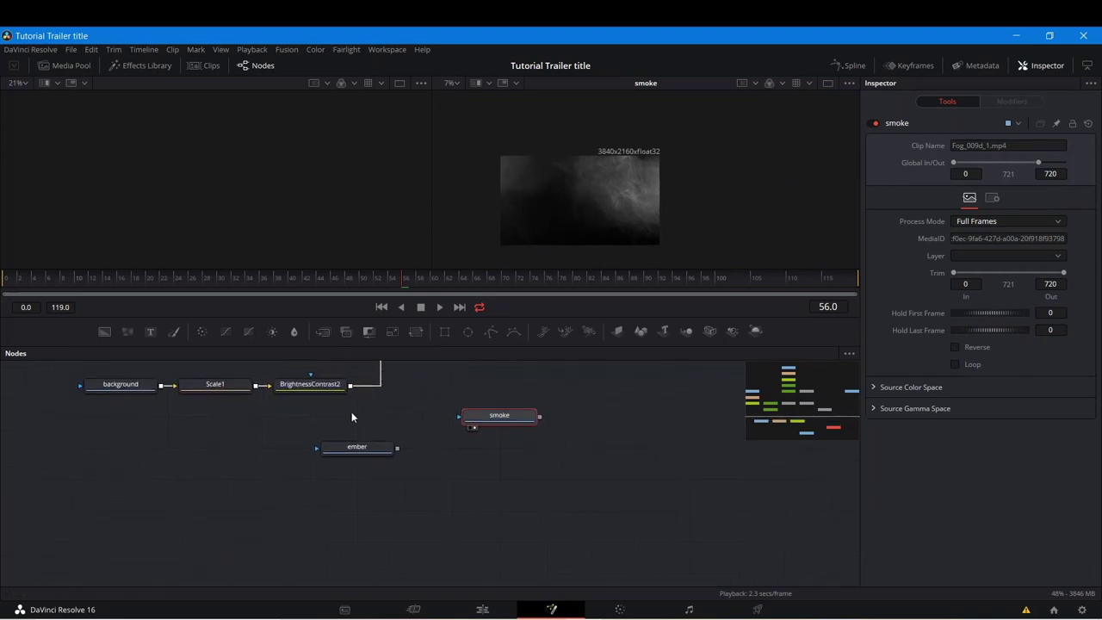
left_click(228, 391)
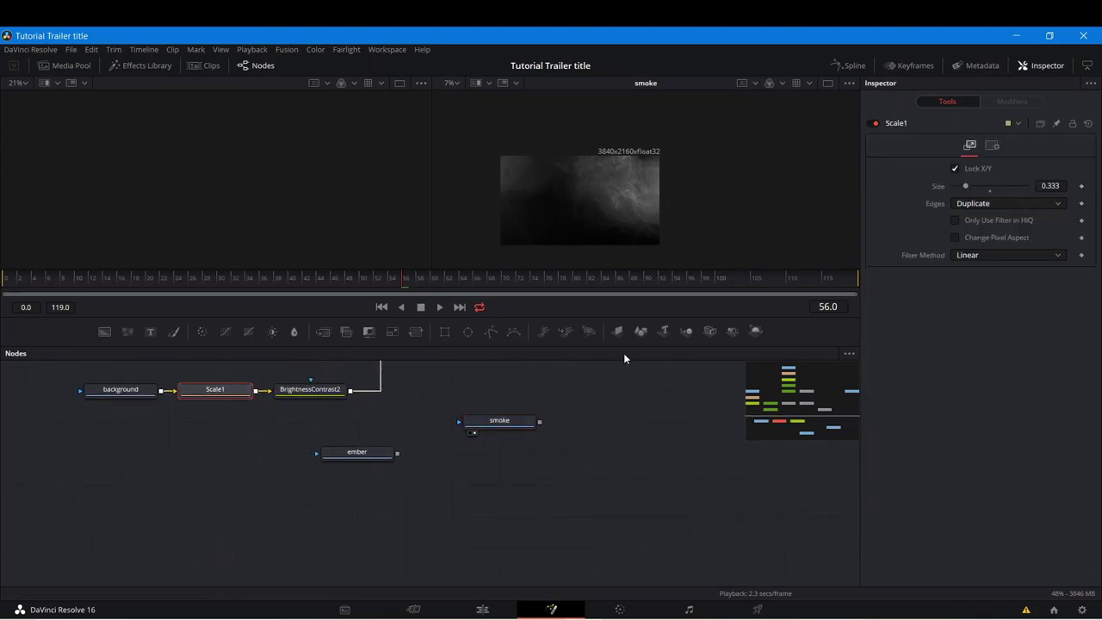
left_click(526, 422)
key("ctrl+v")
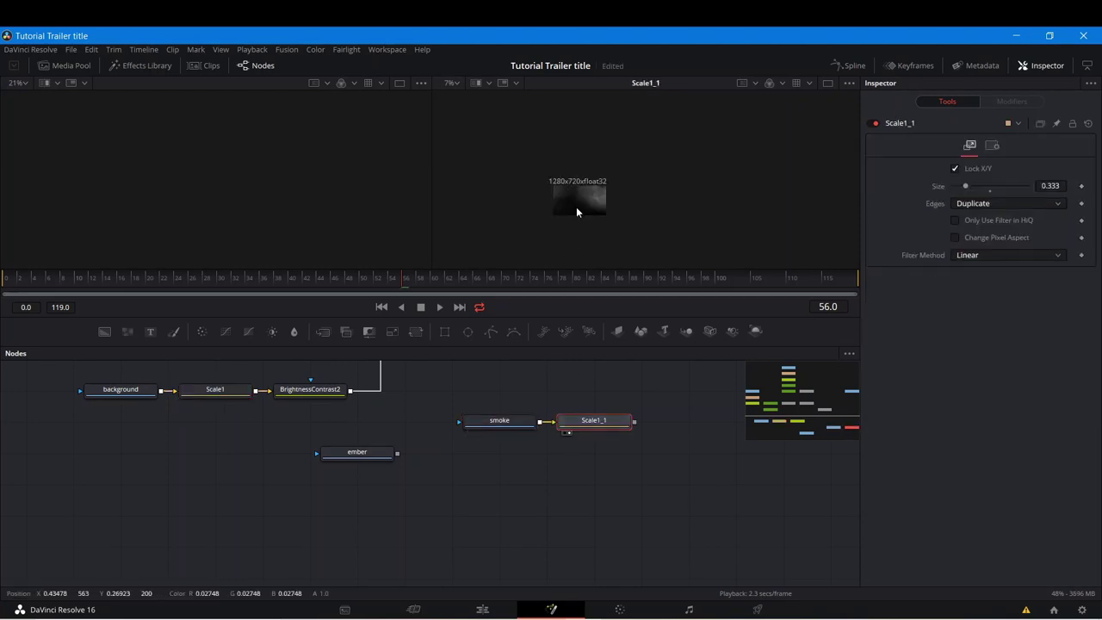
Step: Play back the scaled smoke clip enlarged in the viewer to check how fast the smoke moves
scroll(584, 186, "up", 3)
left_click_drag(587, 223, 596, 188)
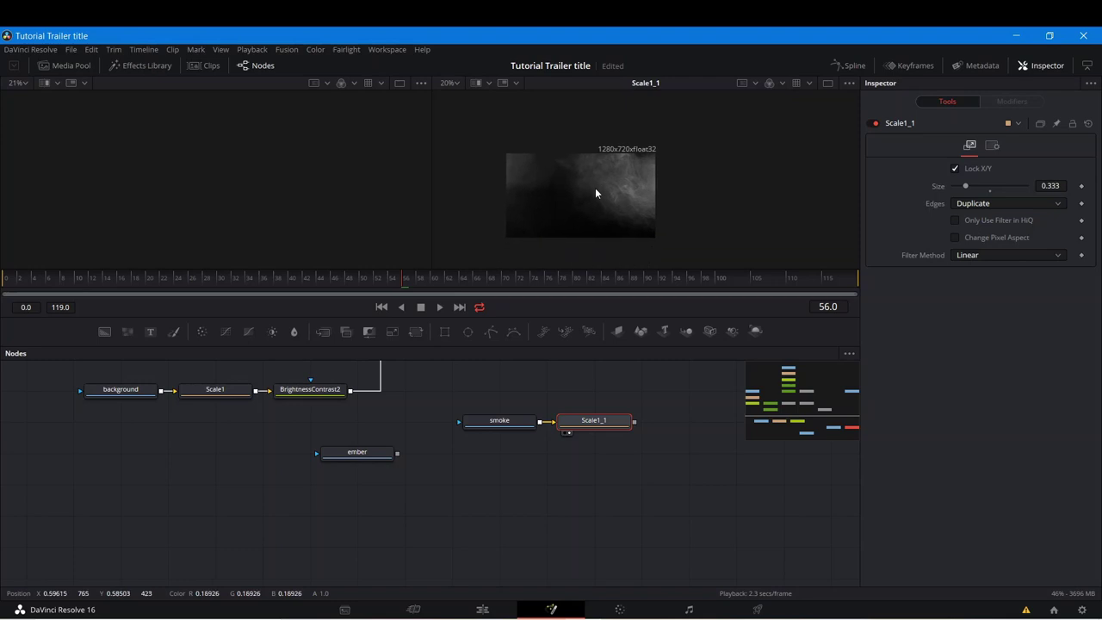
key("space")
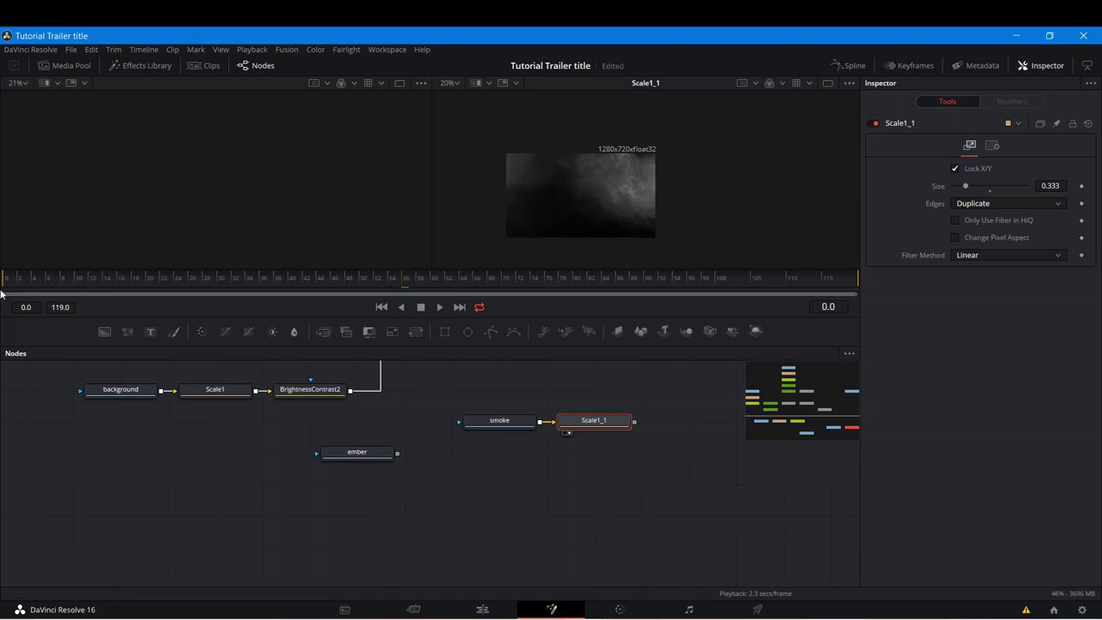
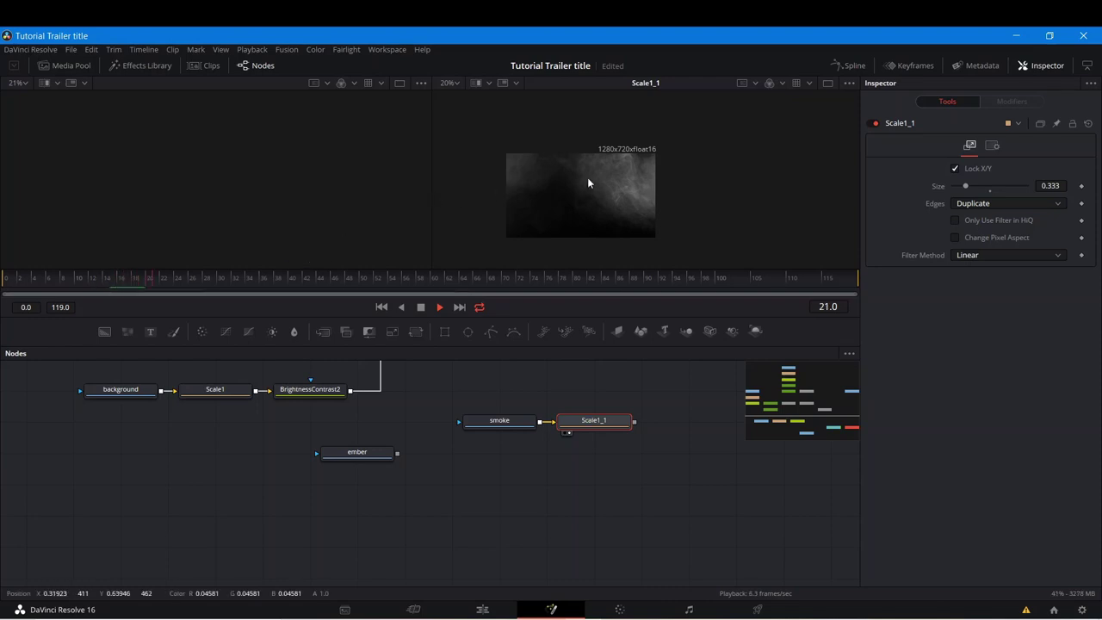
scroll(598, 197, "up", 5)
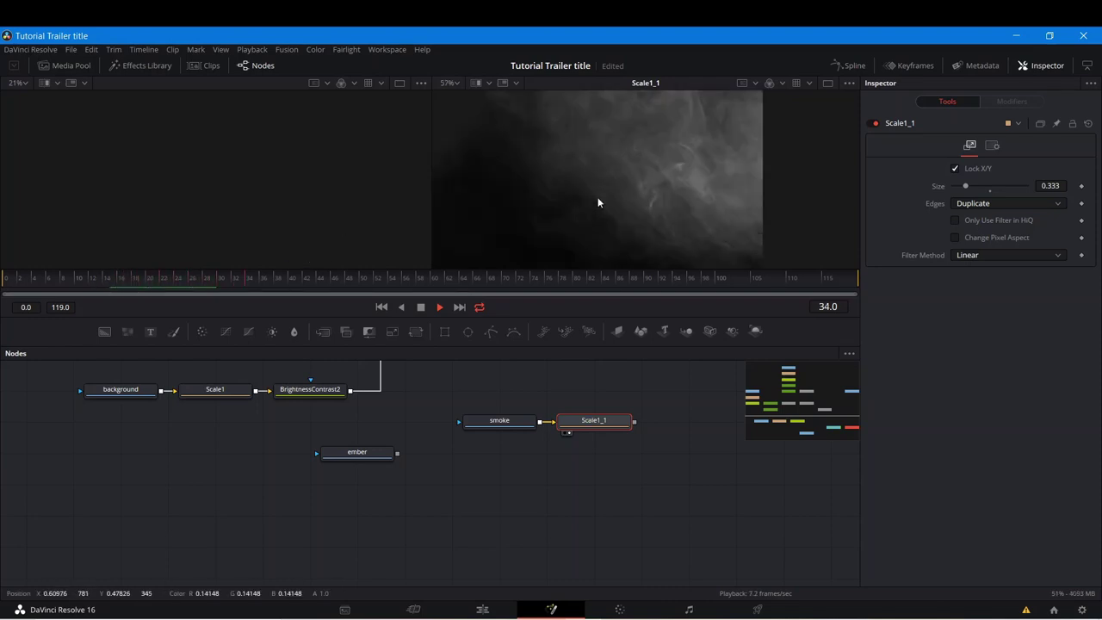
key("space")
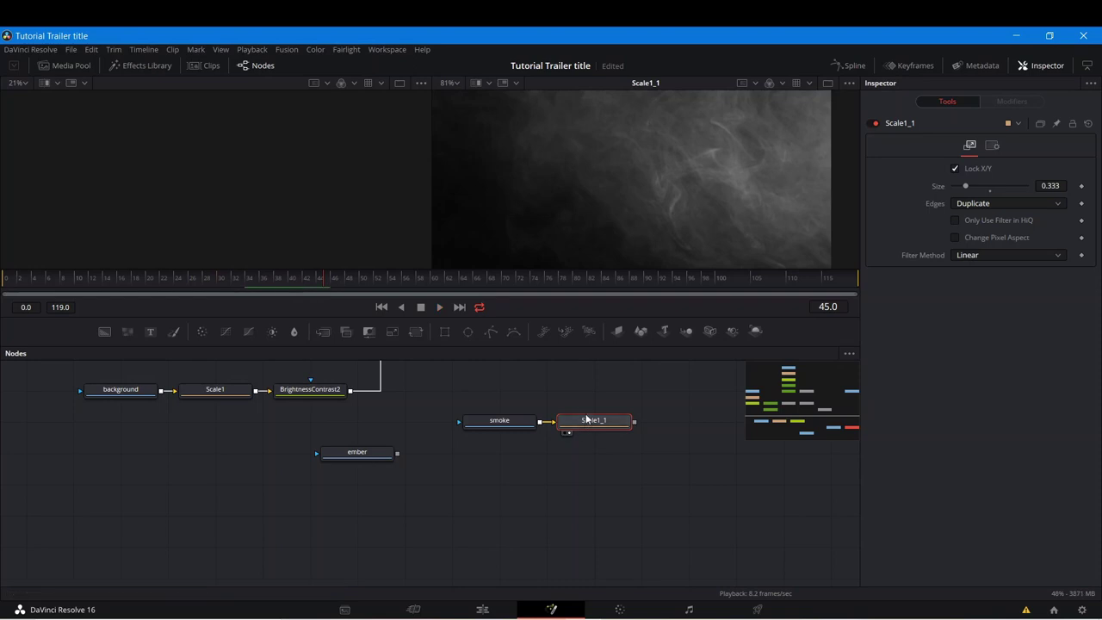
Step: Add a Time Speed node after the smoke's Scale1_1 node
key("shift+space")
type("sc")
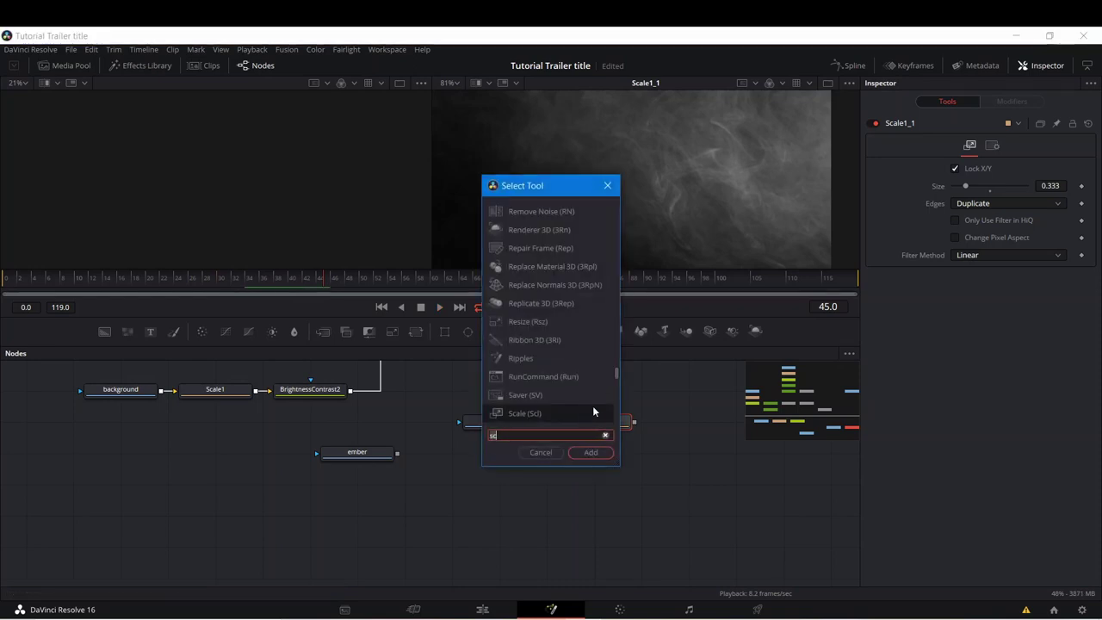
key("BackSpace")
key("BackSpace")
type("time")
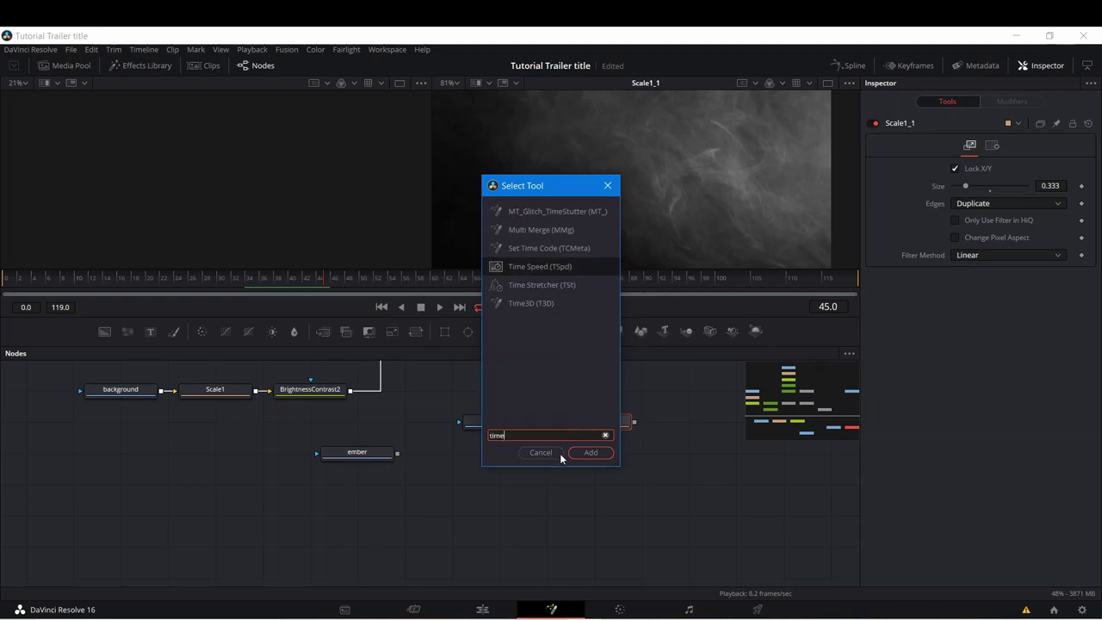
left_click(591, 453)
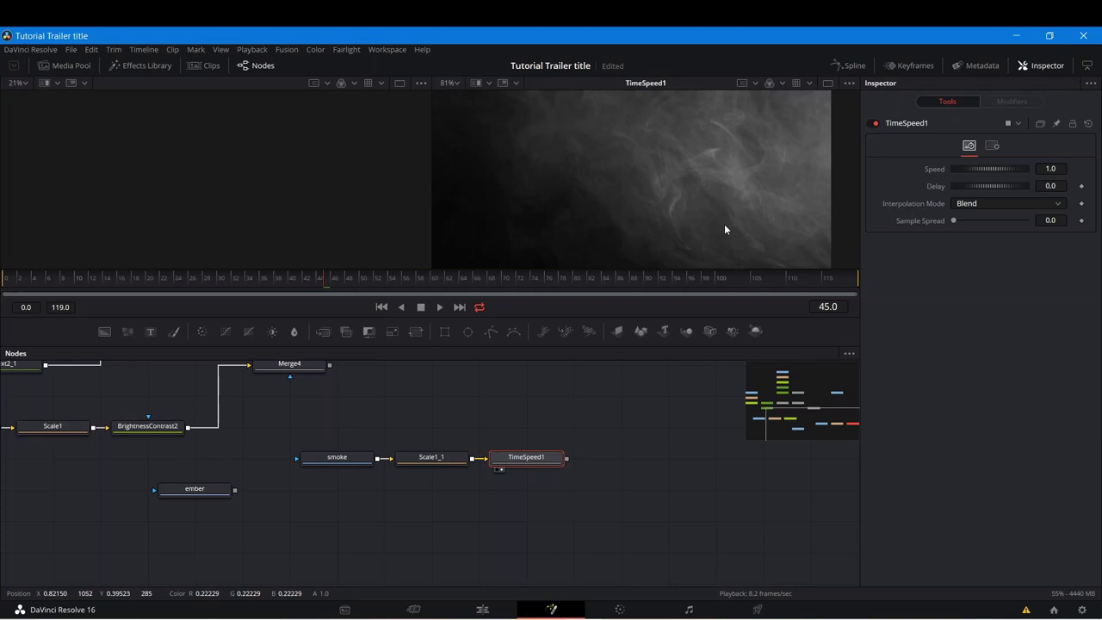
Step: Set the smoke's TimeSpeed1 speed to 6 and check the result at frames 95, 117 and 119
scroll(679, 163, "down", 2)
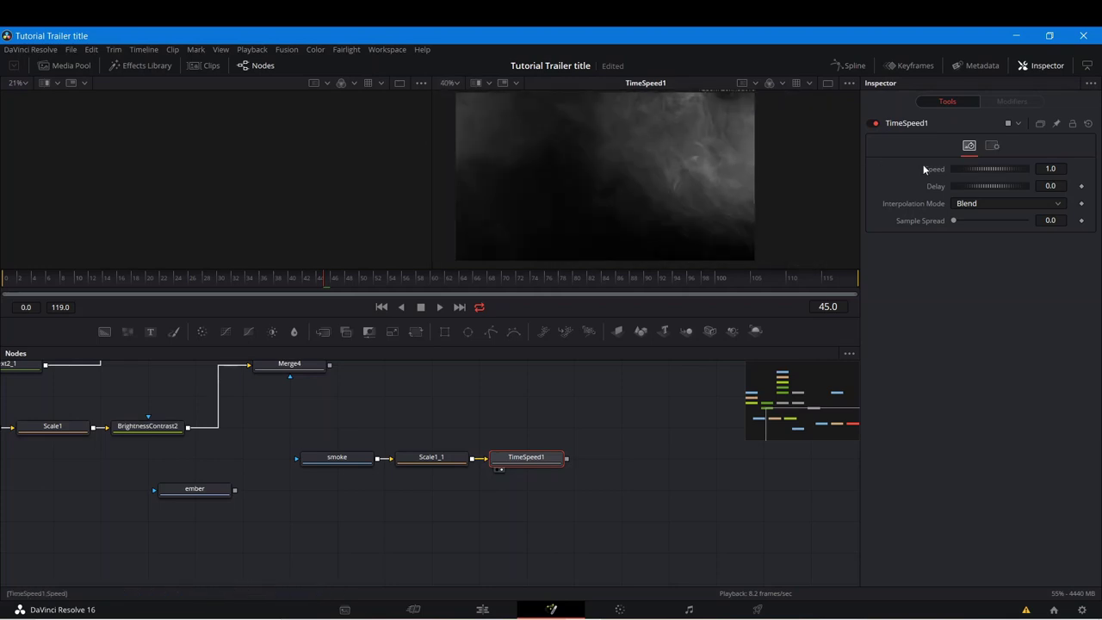
left_click(1051, 169)
type("6")
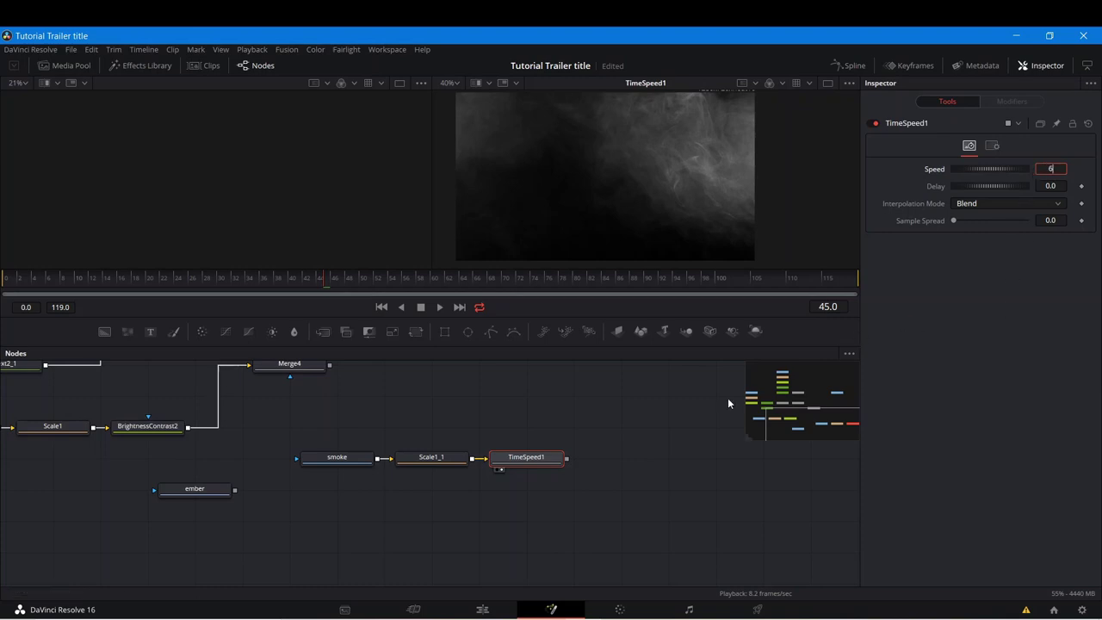
key("Return")
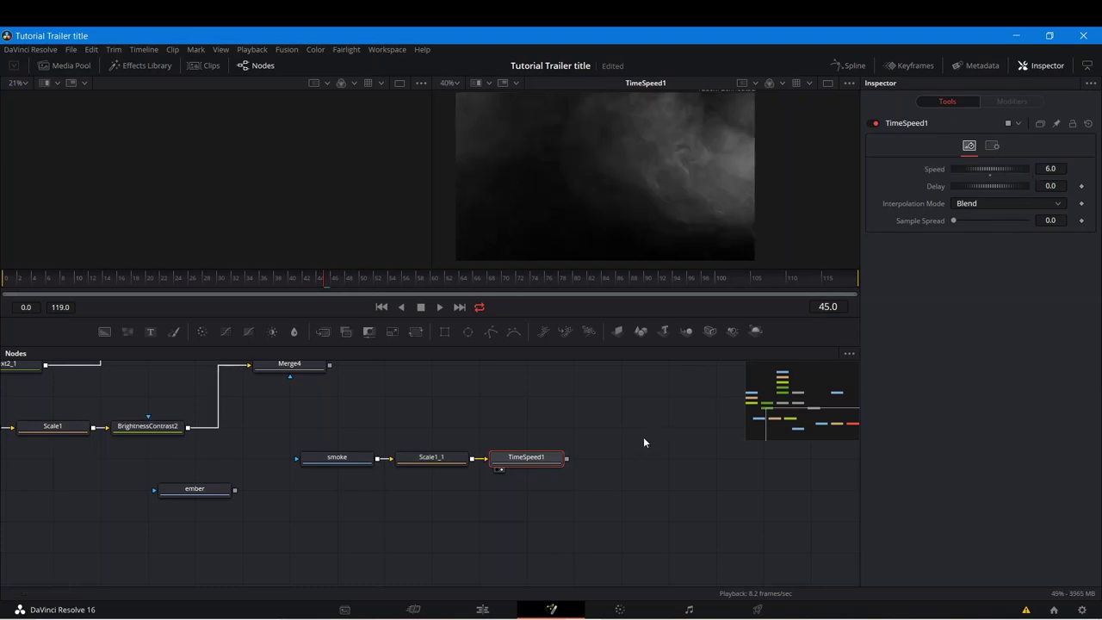
left_click(682, 278)
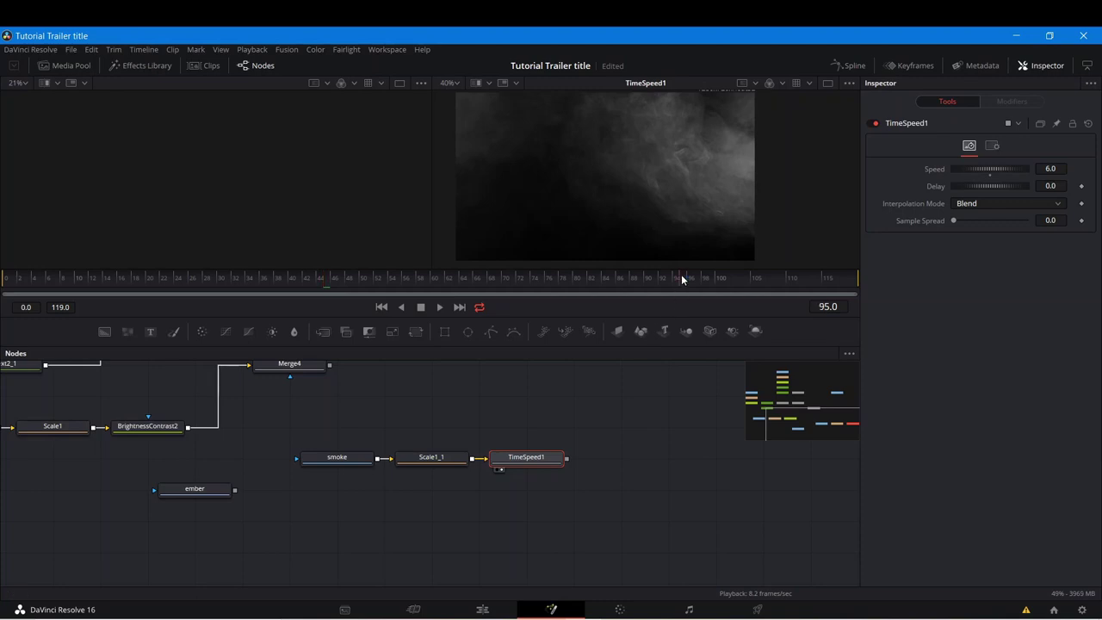
left_click(836, 280)
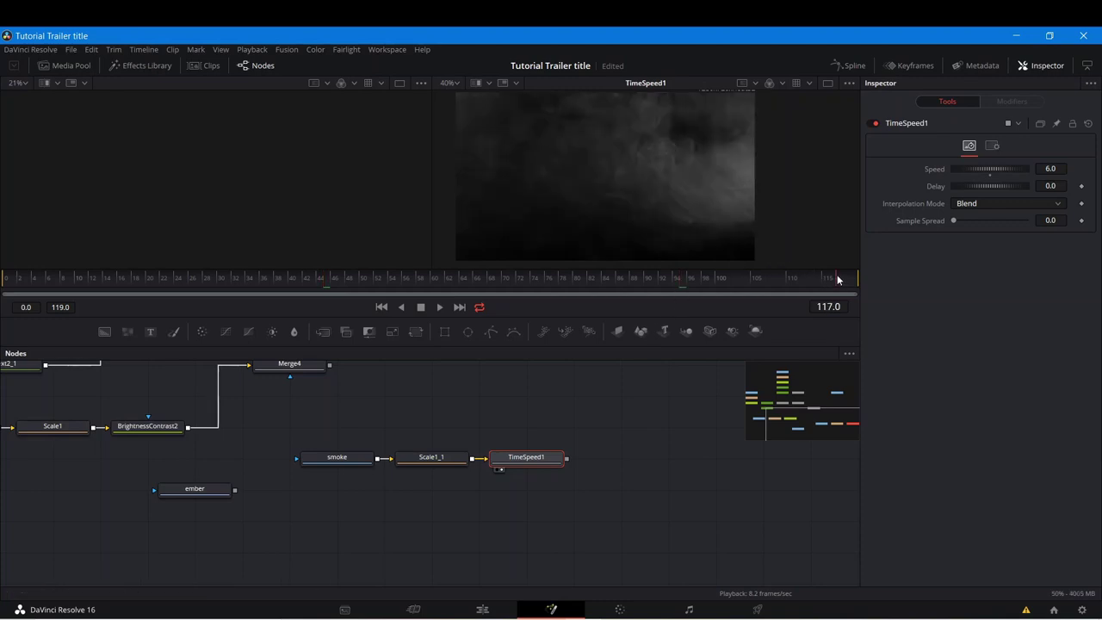
left_click(853, 282)
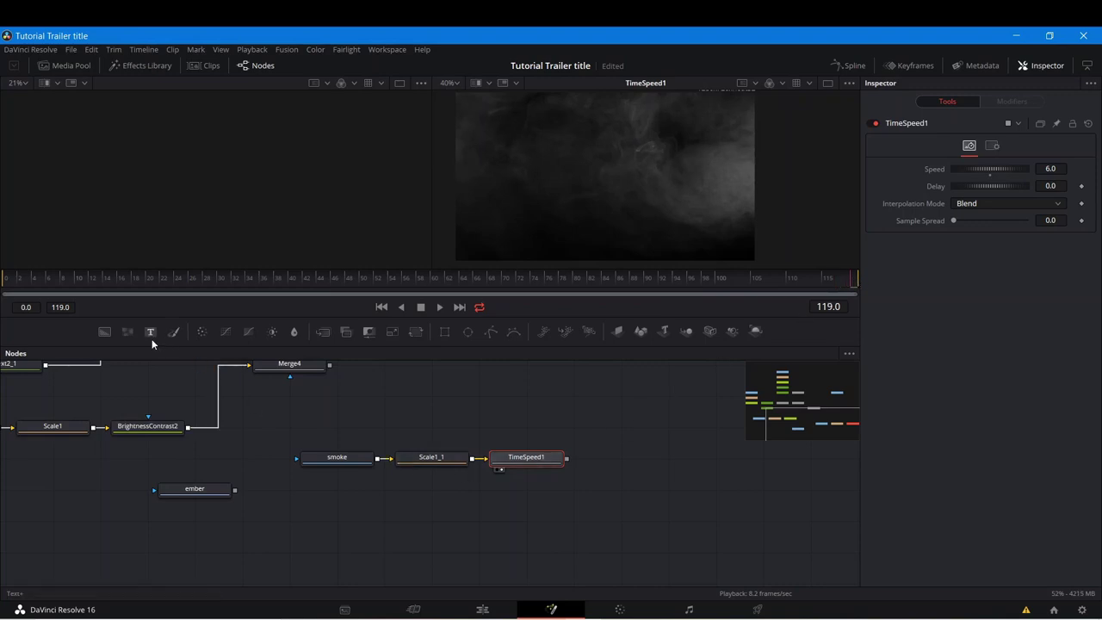
Step: Add a Color Corrector after TimeSpeed1, display it in the viewer, and tint the smoke red with strength about 0.22
left_click(201, 333)
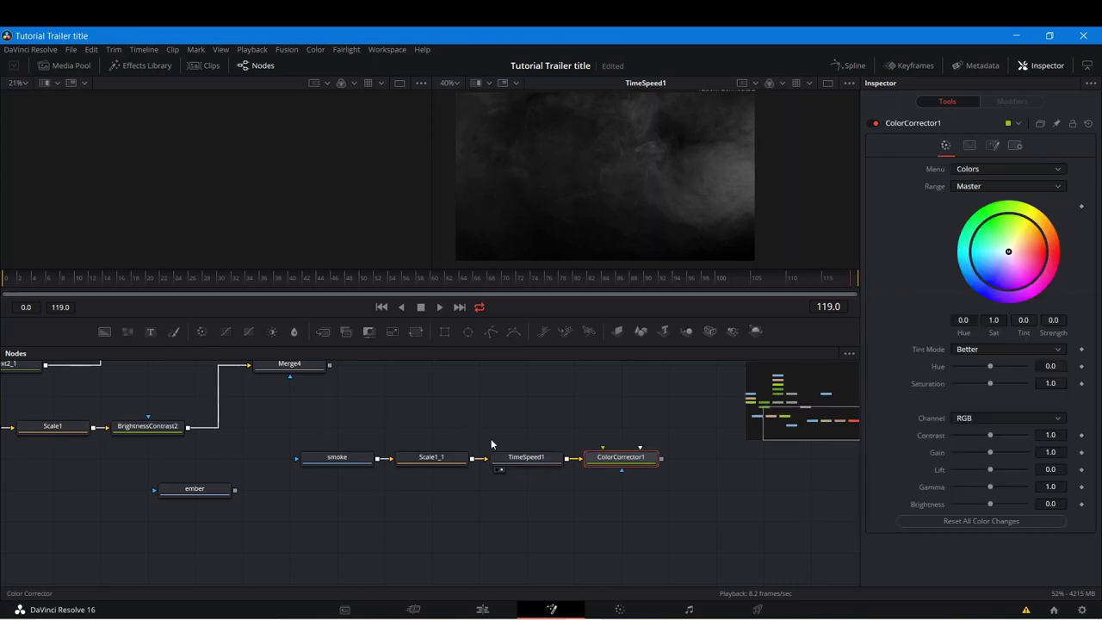
left_click(597, 470)
left_click(1025, 252)
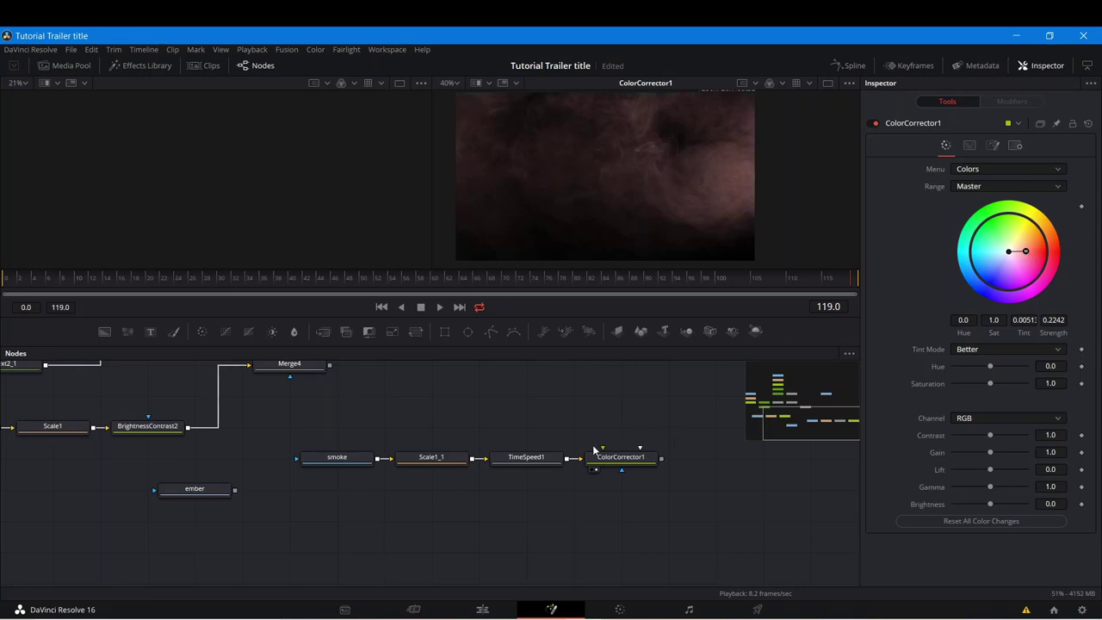
Step: Stack the smoke nodes vertically, with smoke and Scale1_1 above TimeSpeed1 and ColorCorrector1 below it
left_click_drag(337, 457, 524, 420)
left_click(428, 451, "ctrl")
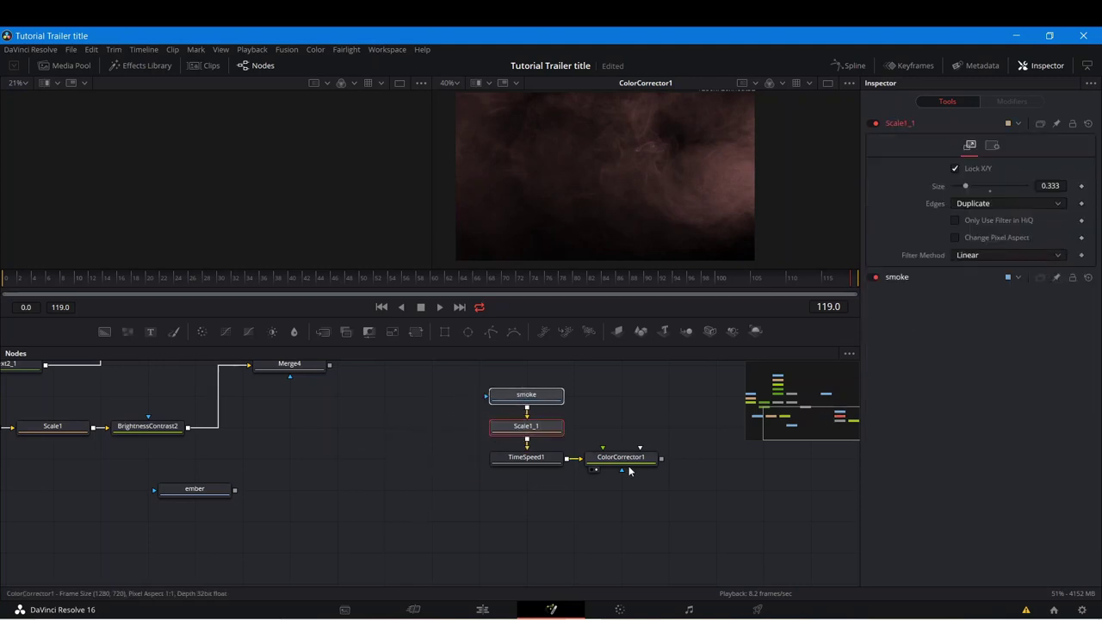
left_click_drag(609, 468, 515, 500)
Step: Add a Transform node after ColorCorrector1, display it in the viewer, and flip the smoke vertically
left_click(527, 497)
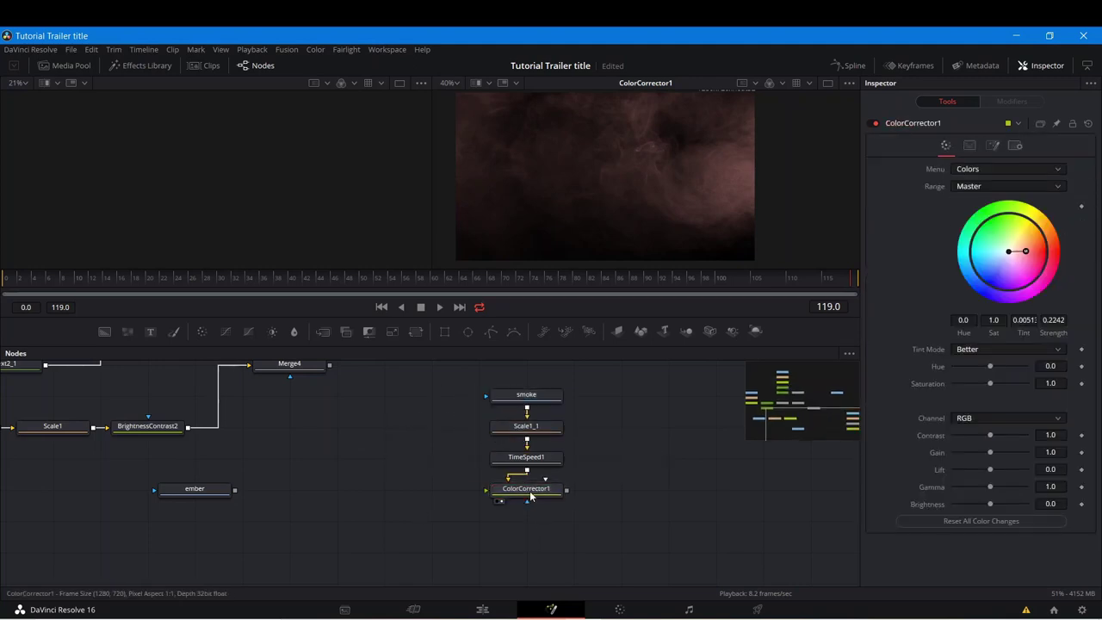
left_click(417, 332)
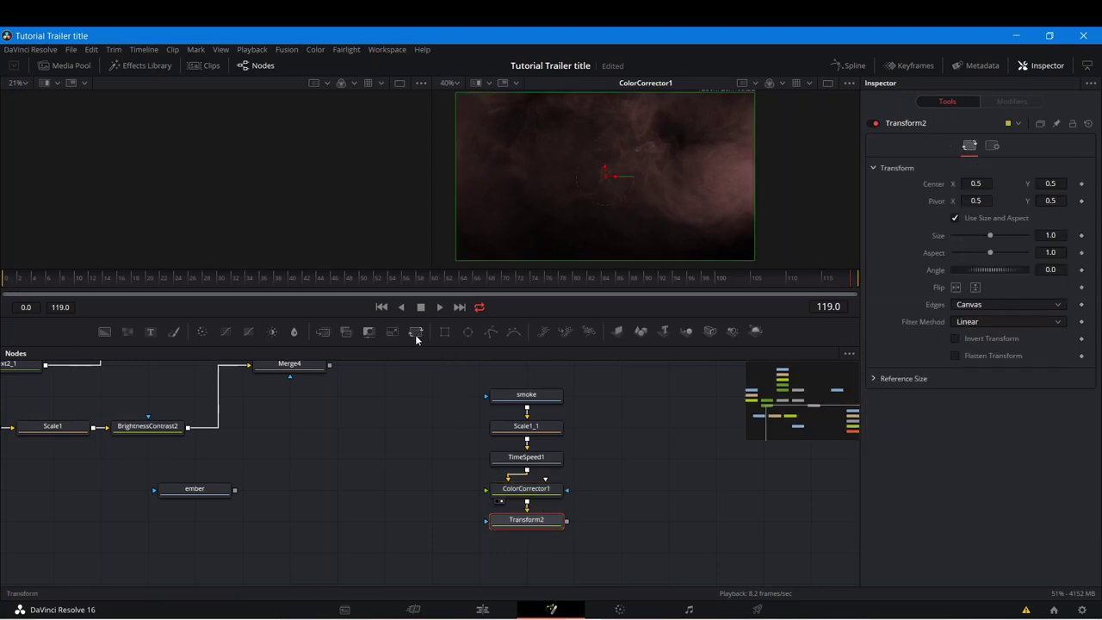
left_click(501, 532)
left_click(976, 289)
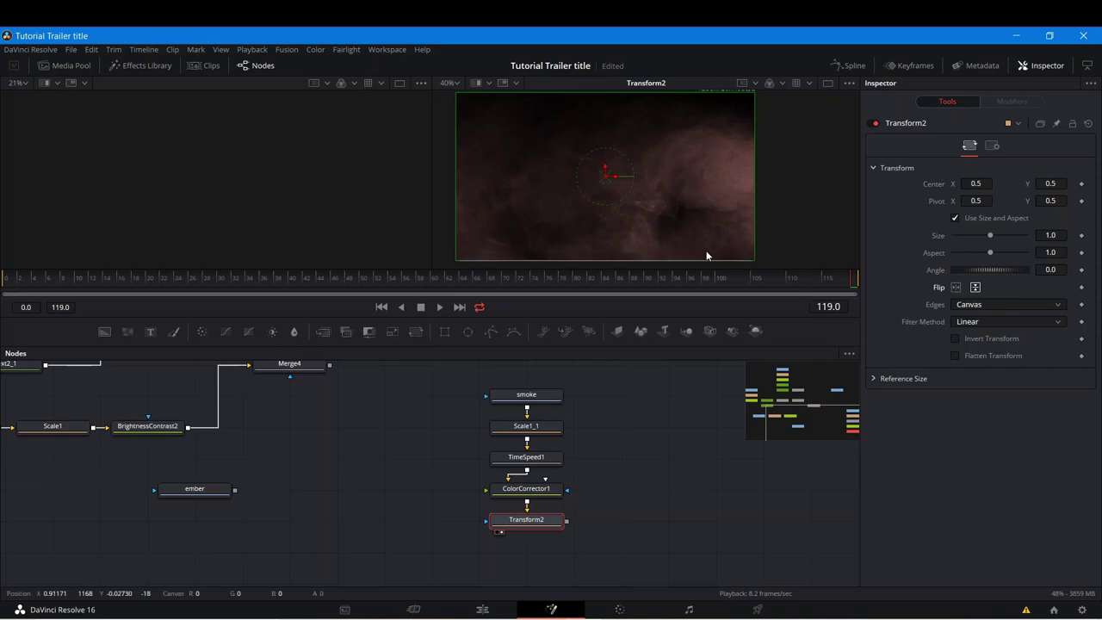
Step: Preview the flipped smoke and shift ColorCorrector1's tint toward yellow-orange with strength about 0.25
key("space")
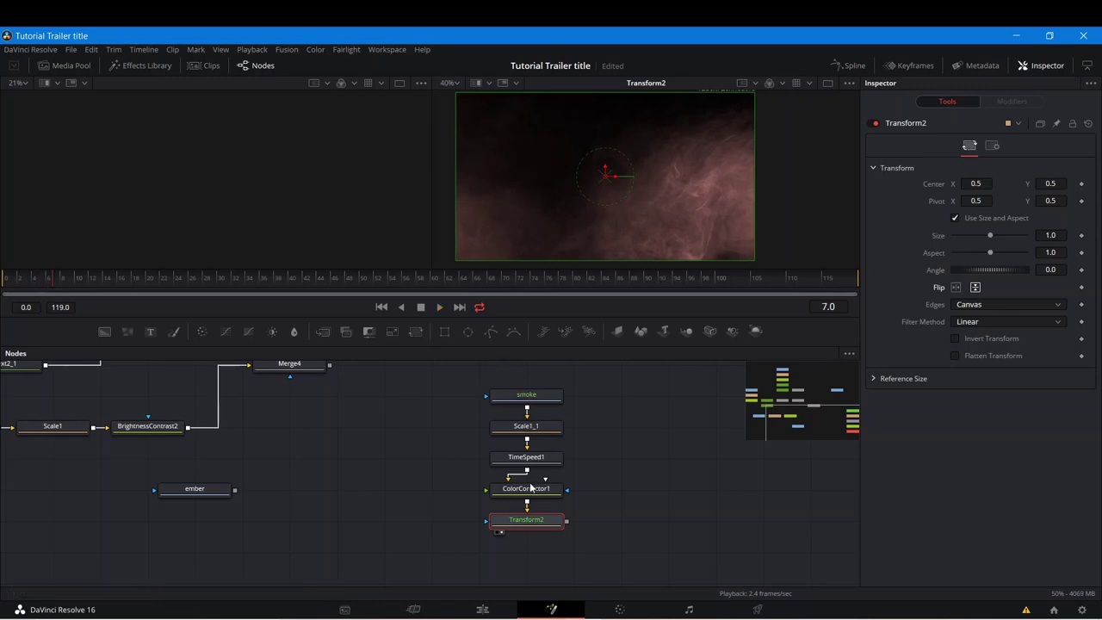
key("space")
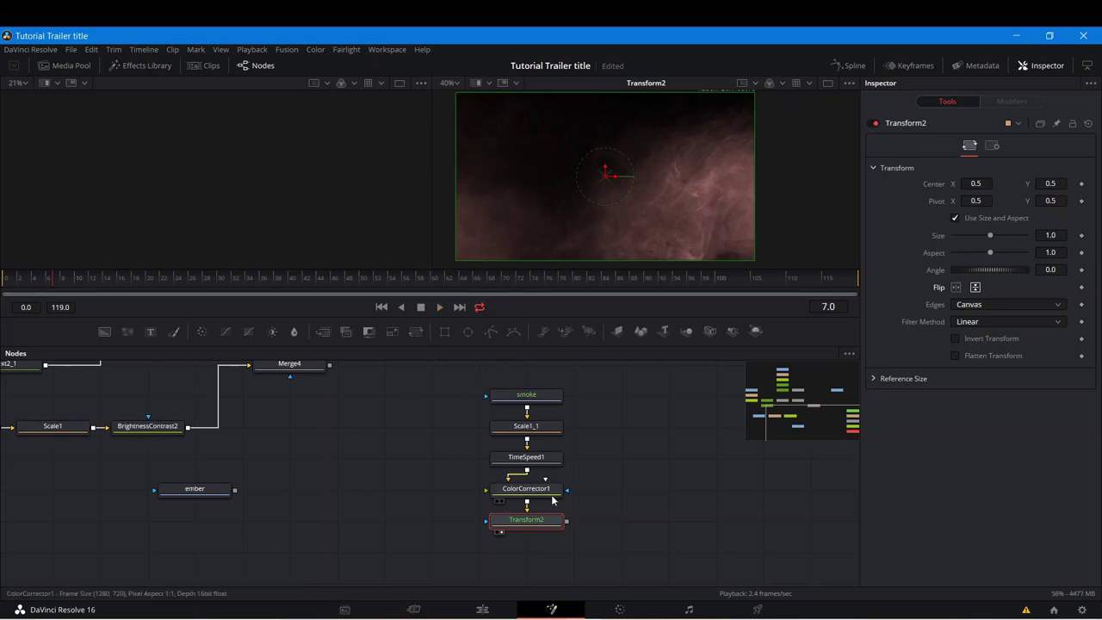
left_click(552, 492)
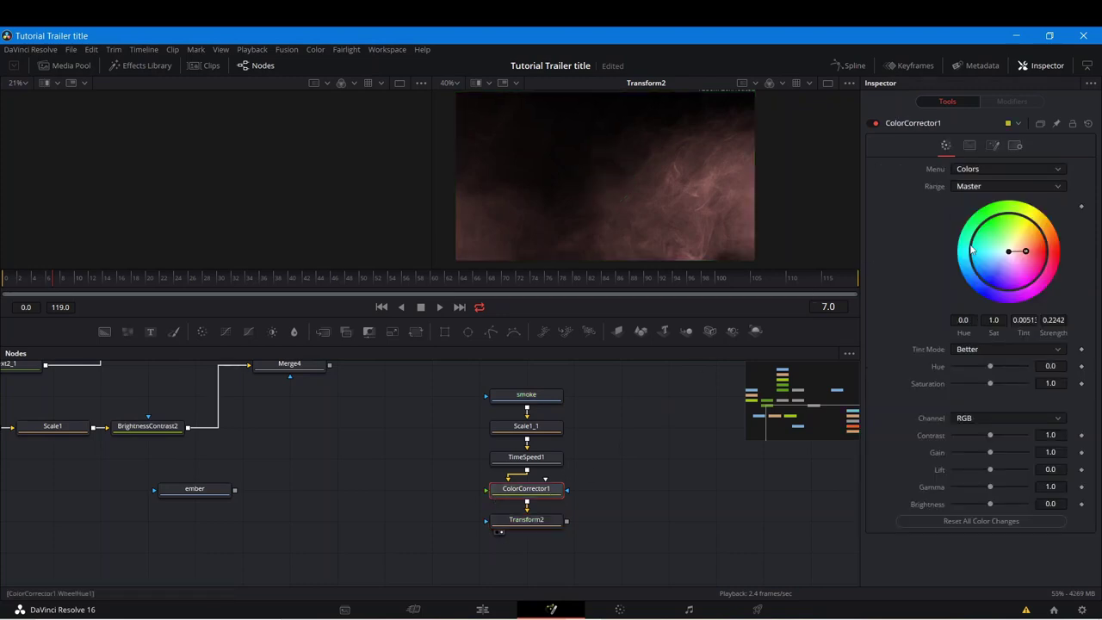
mouse_move(1017, 247)
left_mouse_down()
mouse_move(1036, 251)
mouse_move(1024, 241)
left_mouse_up()
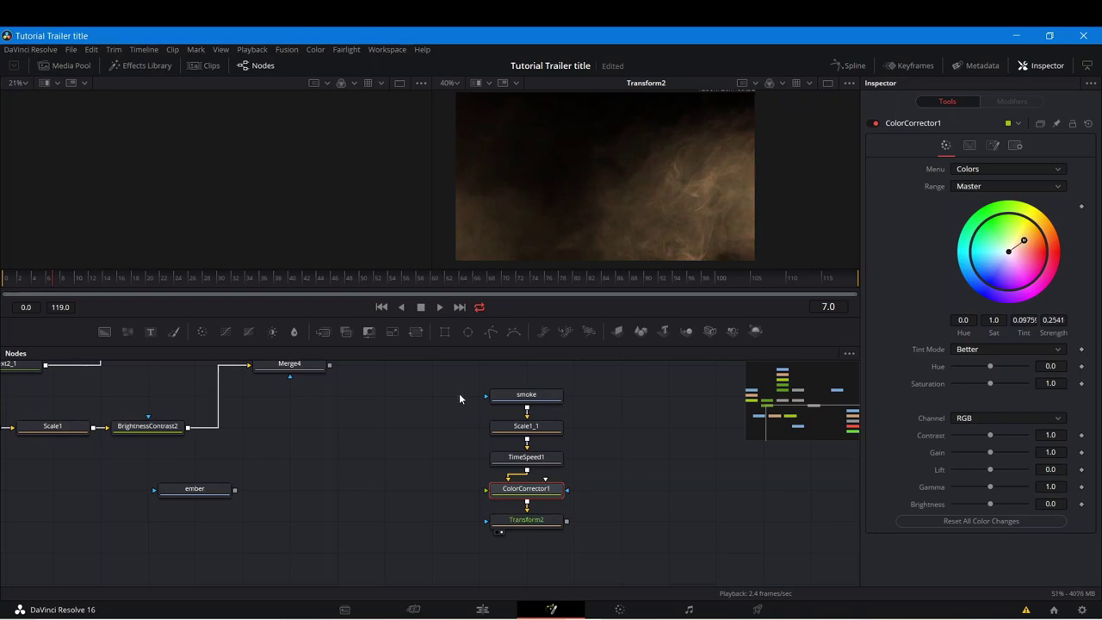
Step: Move the smoke node stack below the background nodes and place the ember node apart from it, lower in the graph
left_click_drag(459, 392, 126, 561)
left_click_drag(211, 550, 403, 546)
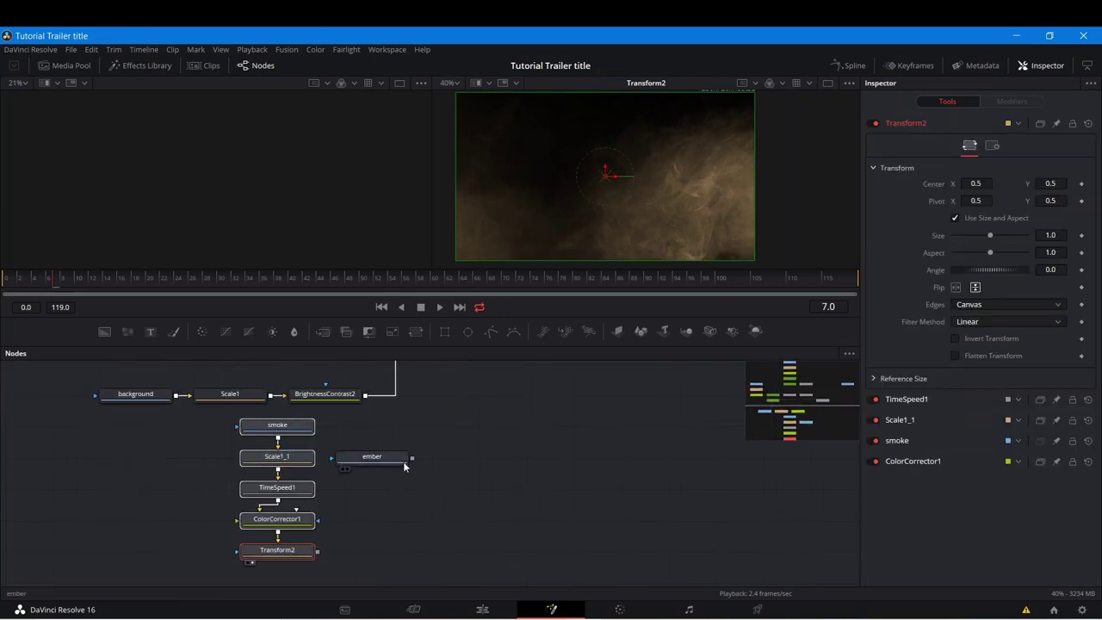
left_click_drag(384, 460, 527, 553)
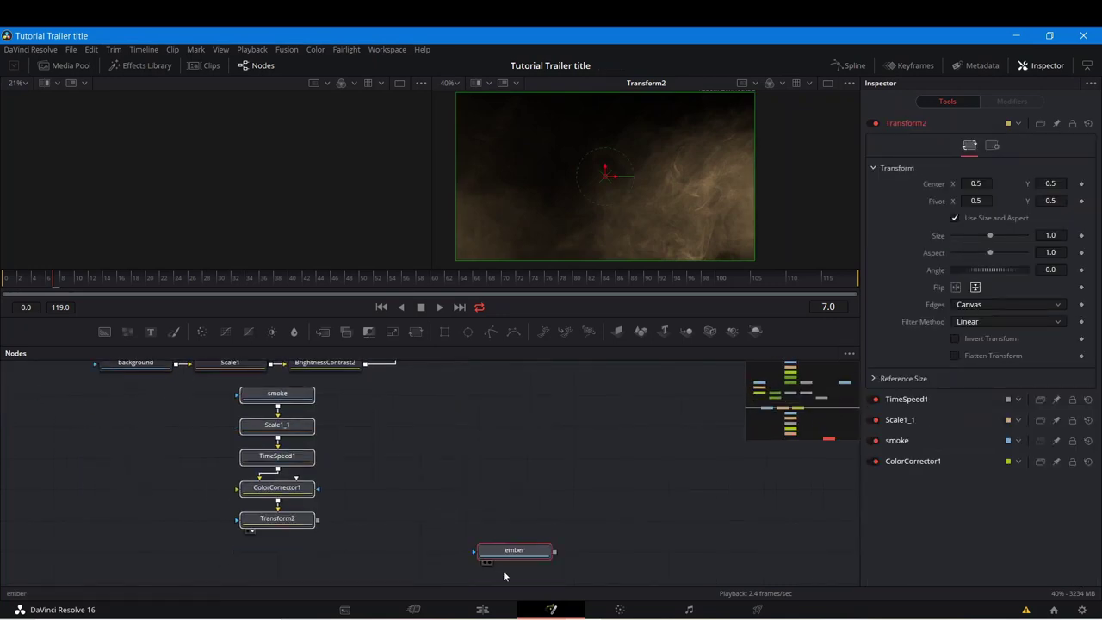
left_click_drag(245, 555, 287, 401)
left_click_drag(288, 402, 382, 402)
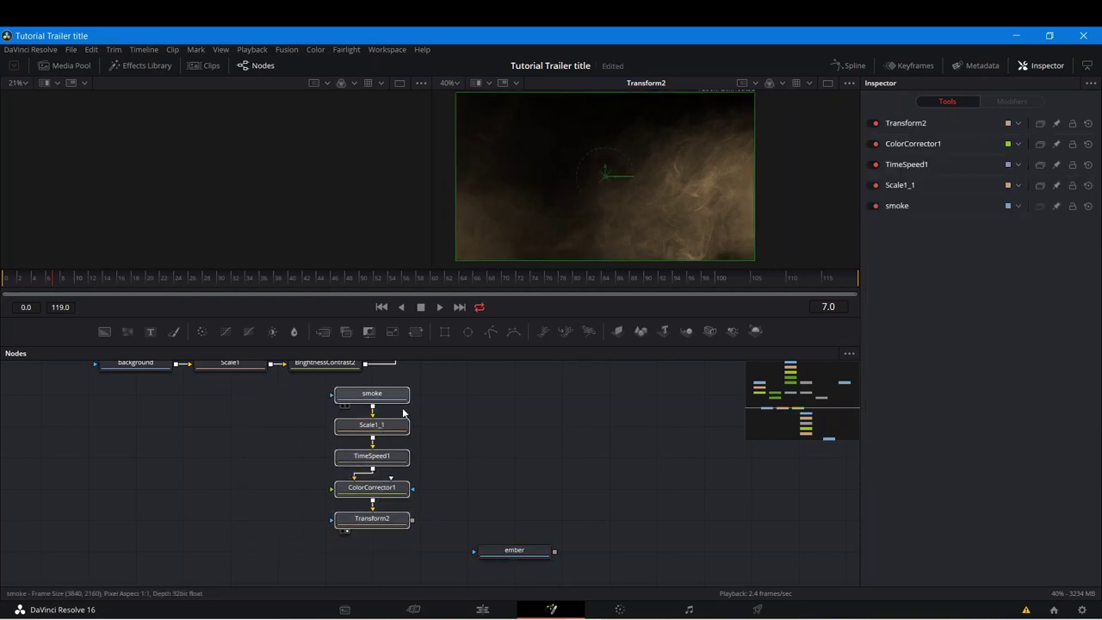
Step: Display the ember clip in the unused viewer and add a Scale node after the ember node
left_click(485, 561)
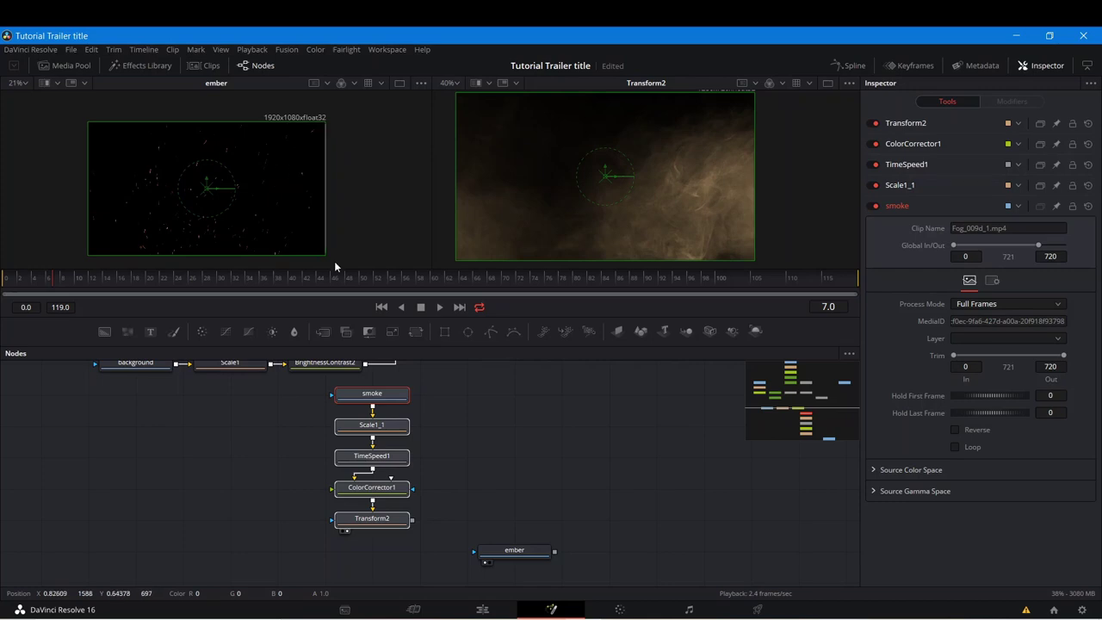
left_click(498, 554)
key("shift+space")
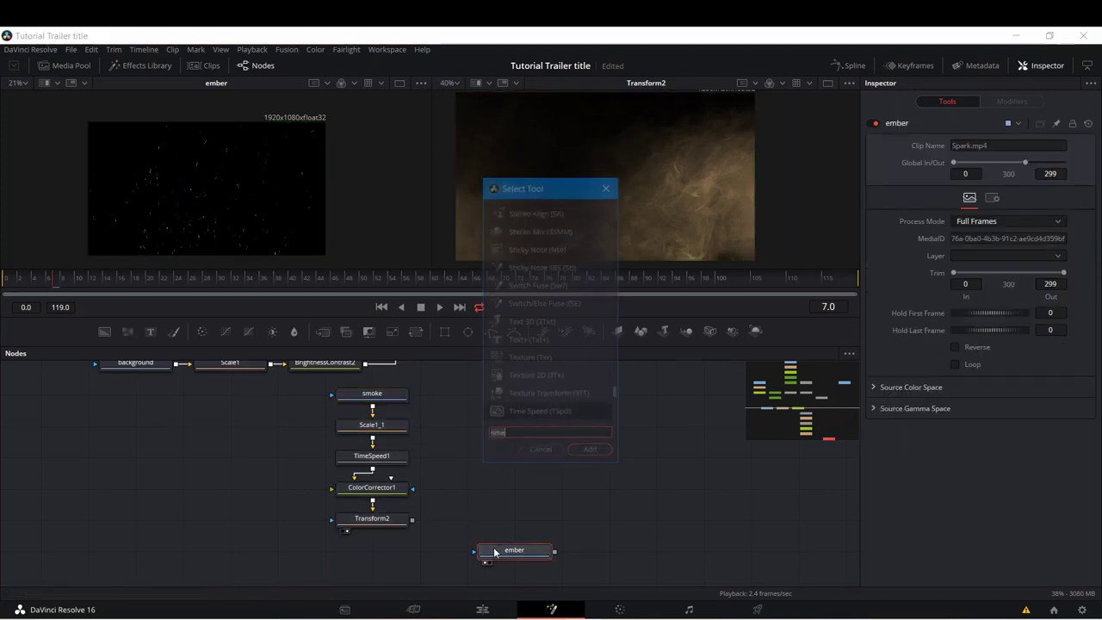
type("time")
key("BackSpace")
key("BackSpace")
key("BackSpace")
key("BackSpace")
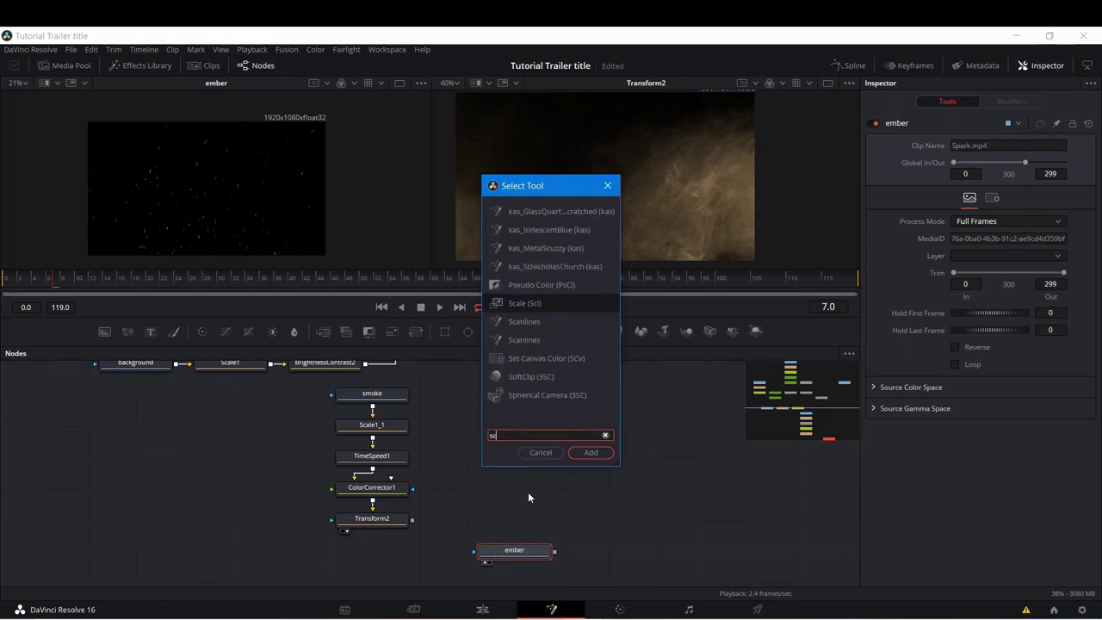
type("sca")
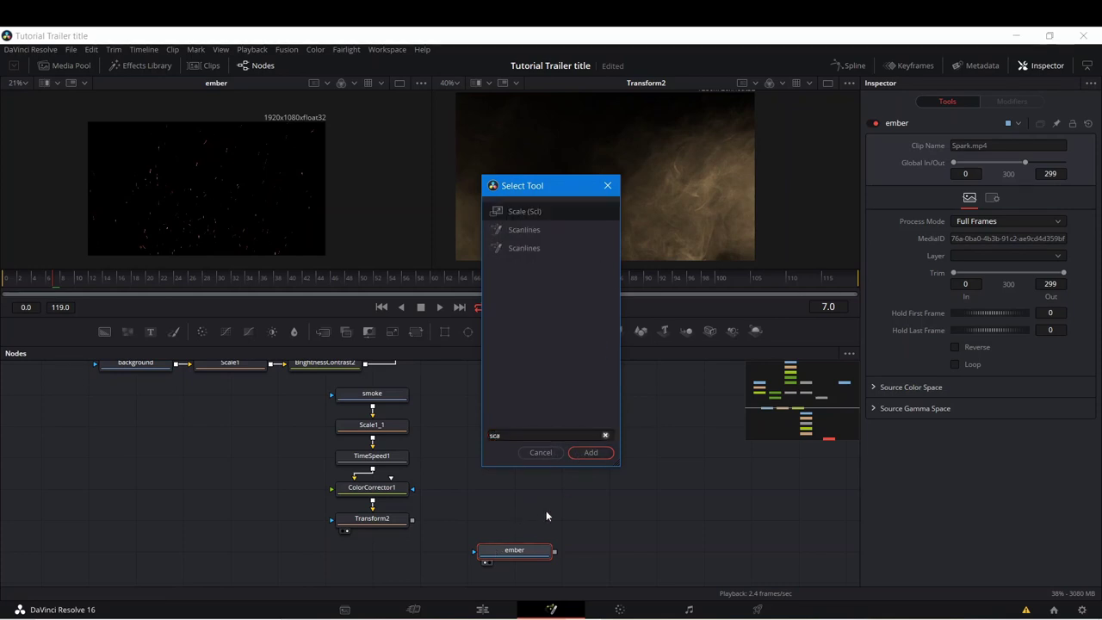
key("Return")
Step: Display Scale2 in the viewer and reduce the ember's size to 0.666
left_click(581, 564)
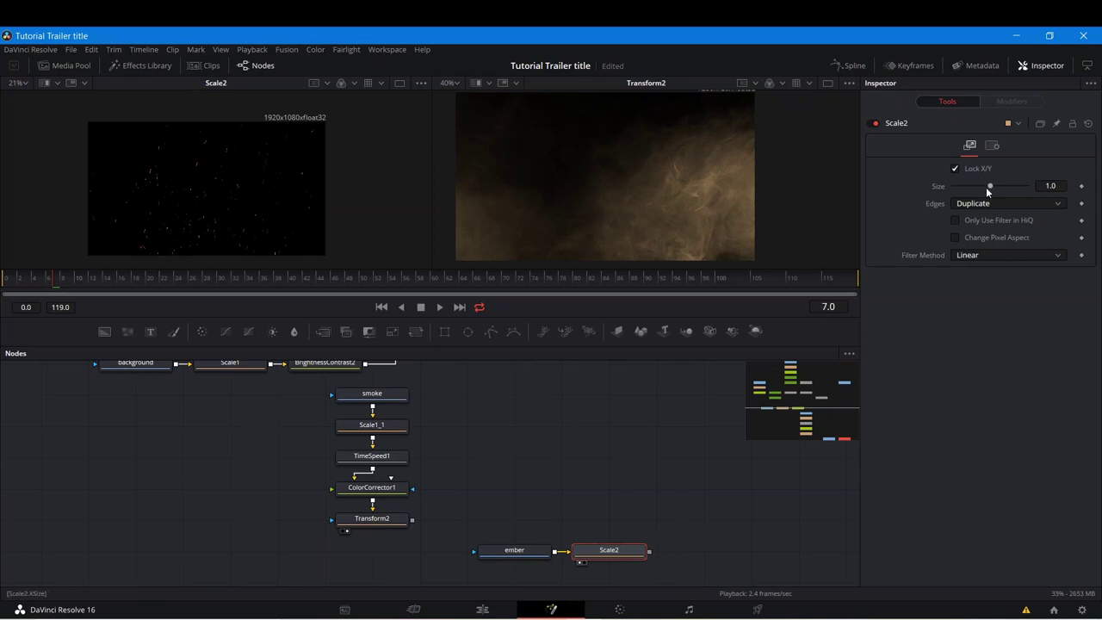
left_click_drag(986, 187, 972, 183)
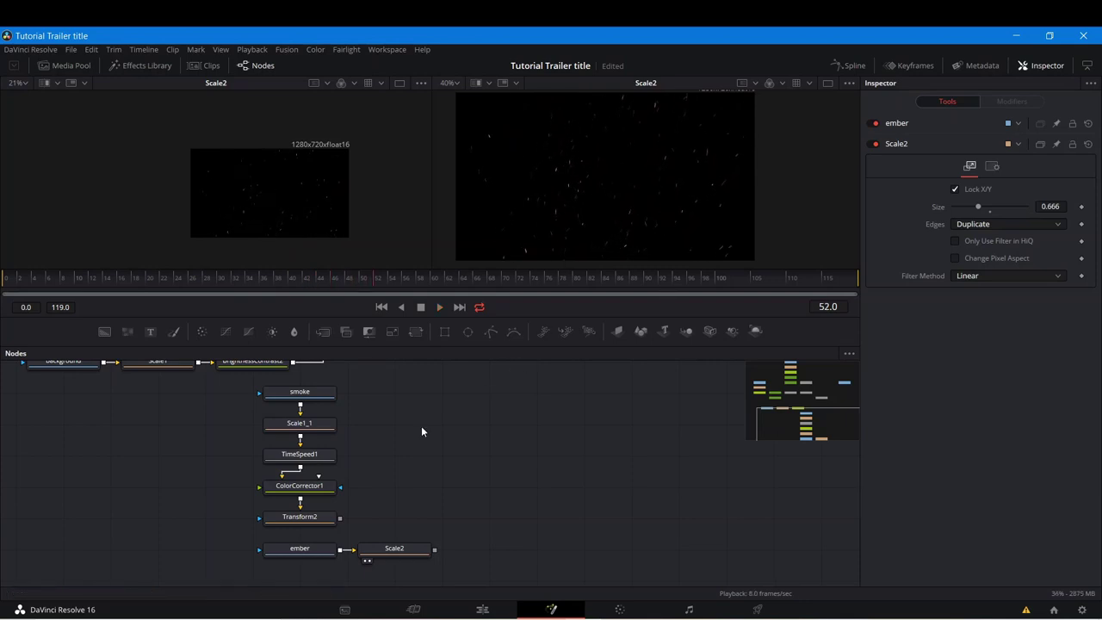
Step: Move the whole smoke node stack away from the ember nodes, past BrightnessContrast2
left_click_drag(422, 427, 333, 406)
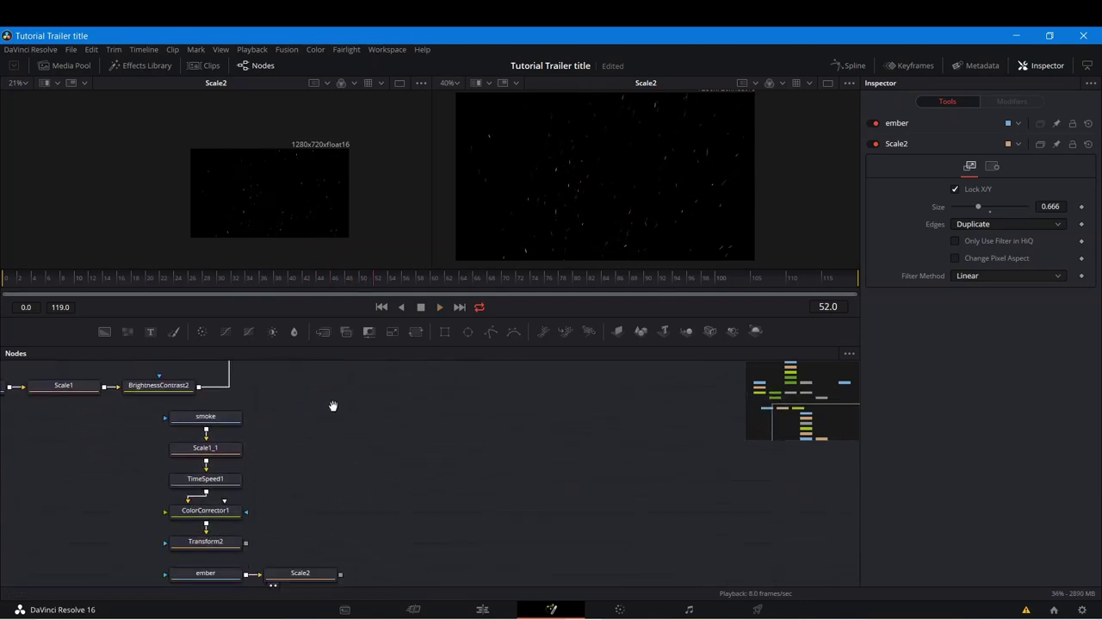
left_click_drag(126, 419, 478, 410)
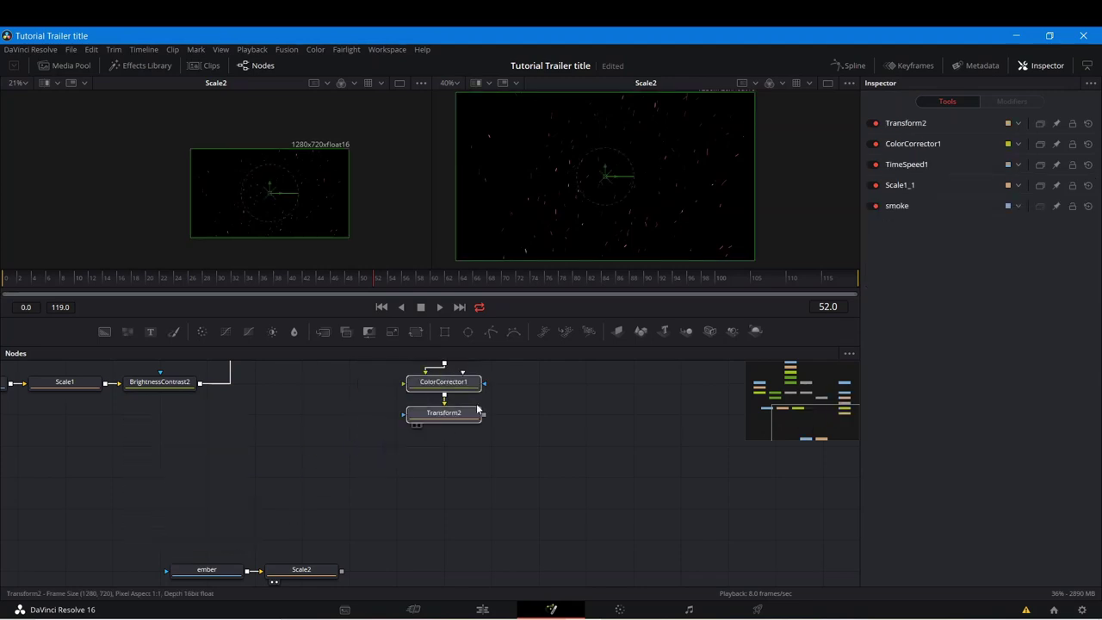
Step: Move the whole smoke node stack up into the gap between the Merge1 and Merge3 nodes and MediaOut1
left_click(476, 413)
scroll(300, 457, "up", 4)
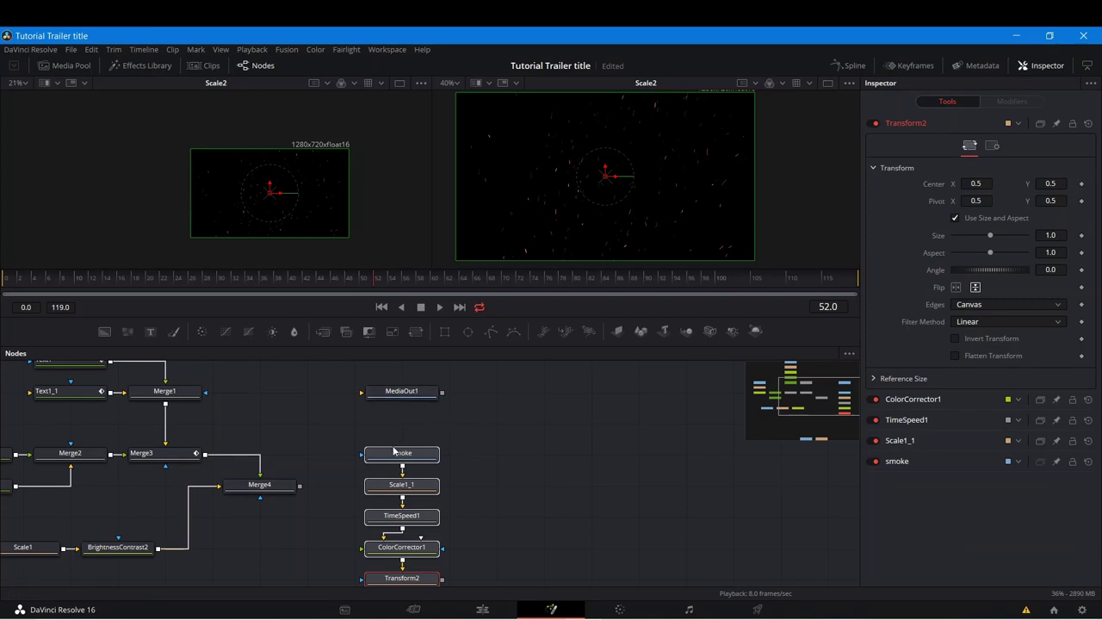
left_click_drag(393, 450, 288, 372)
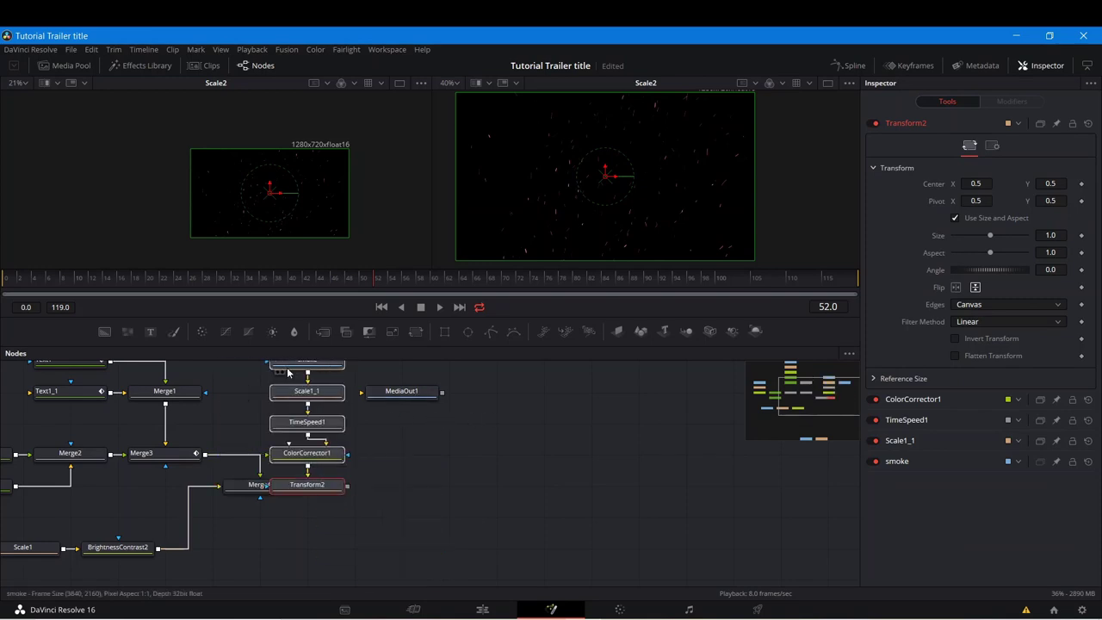
key("ctrl+z")
key("ctrl+shift+z")
scroll(293, 372, "up", 2)
left_click(297, 389)
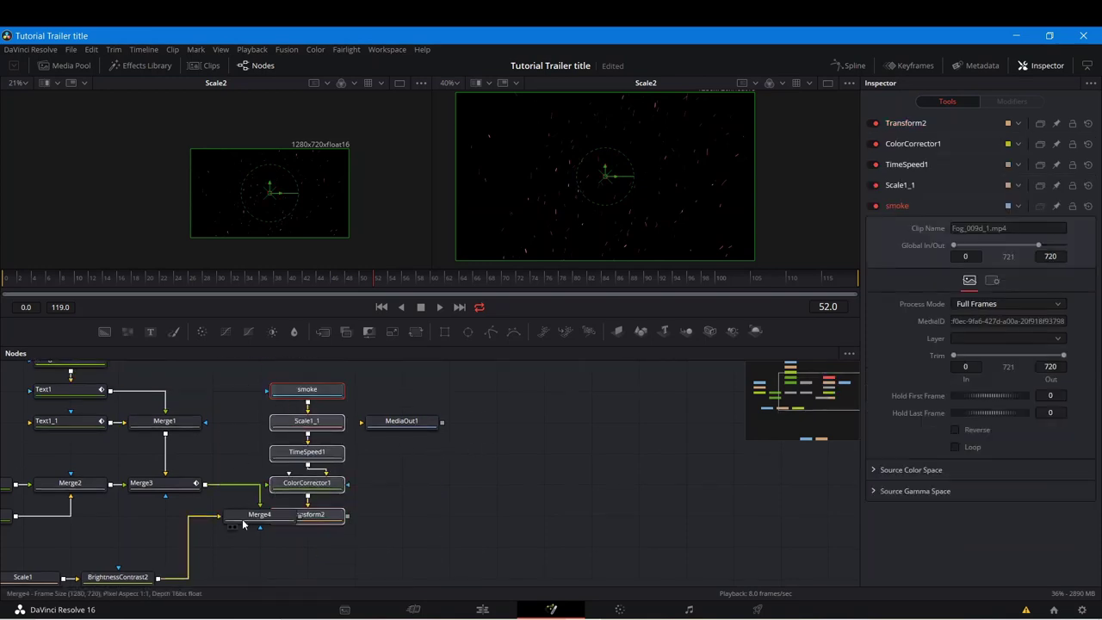
Step: Place Merge4 in line with BrightnessContrast2 and move MediaOut1 far away from the smoke stack to free up space
left_click_drag(242, 523, 200, 587)
scroll(195, 578, "down", 2)
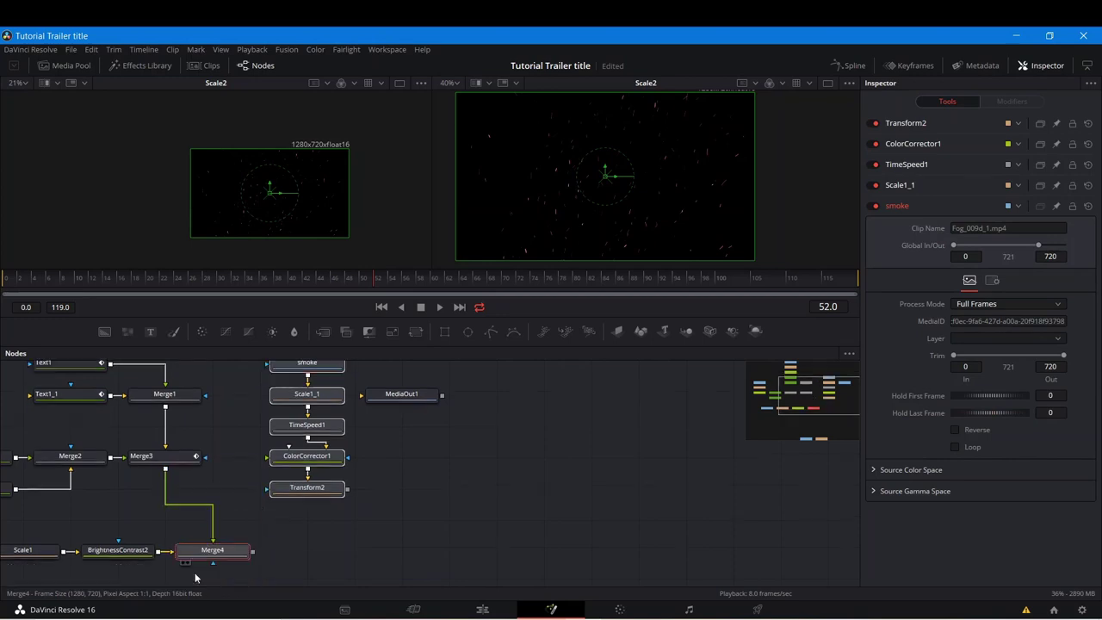
scroll(387, 427, "down", 3)
scroll(421, 507, "up", 4)
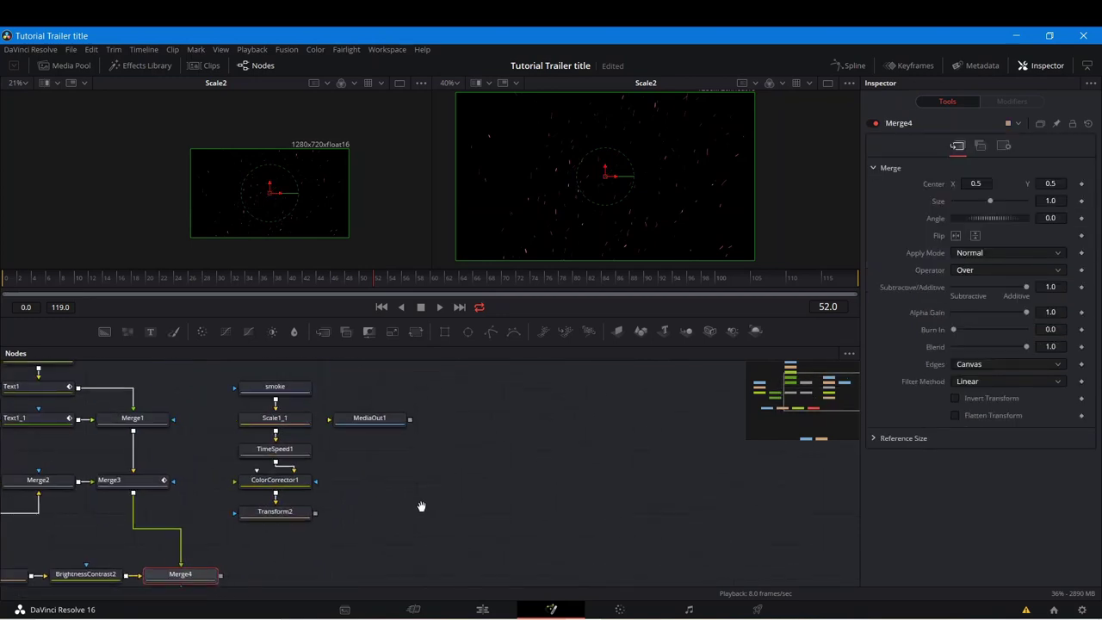
left_click_drag(371, 426, 772, 497)
scroll(555, 505, "down", 6)
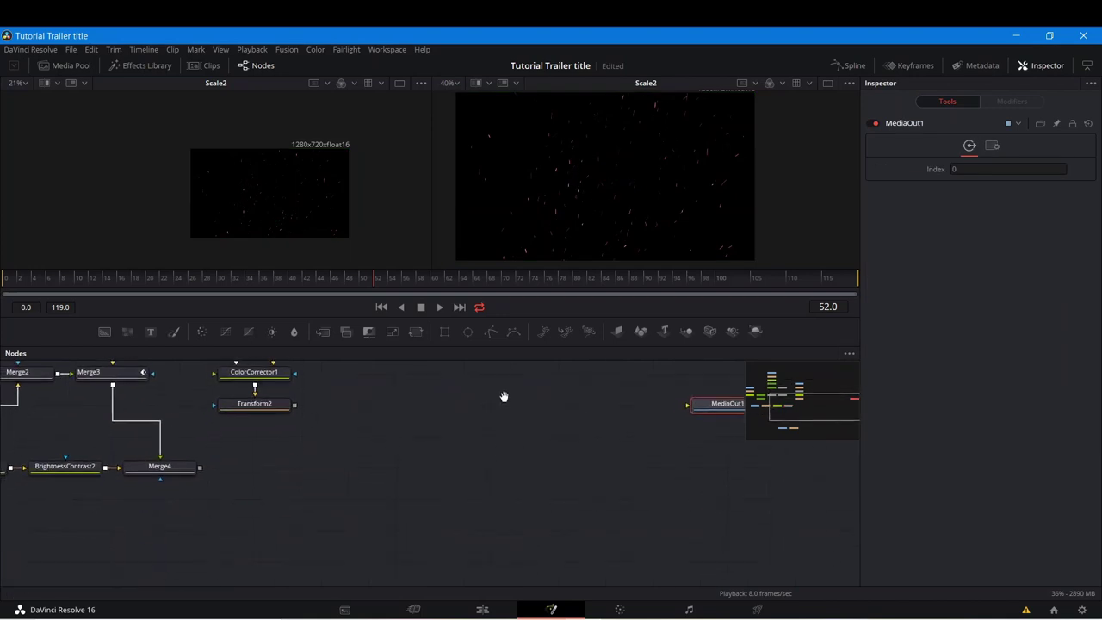
Step: Merge Transform2's smoke over Merge4's output, display the new merge in the viewer, and set its apply mode to Screen
left_click_drag(199, 468, 281, 437)
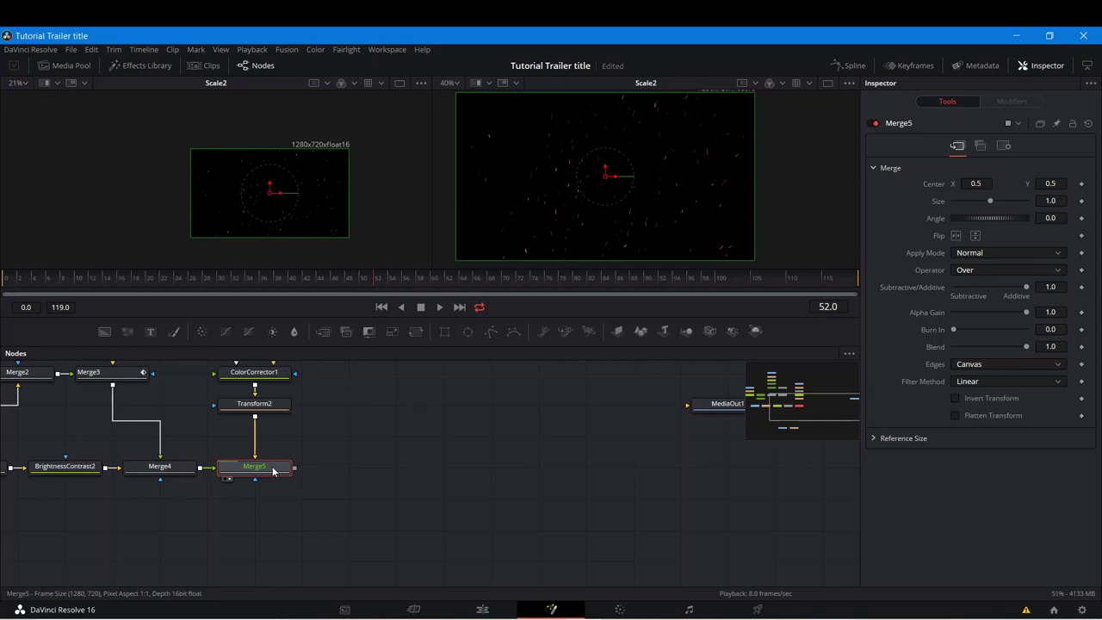
key("2")
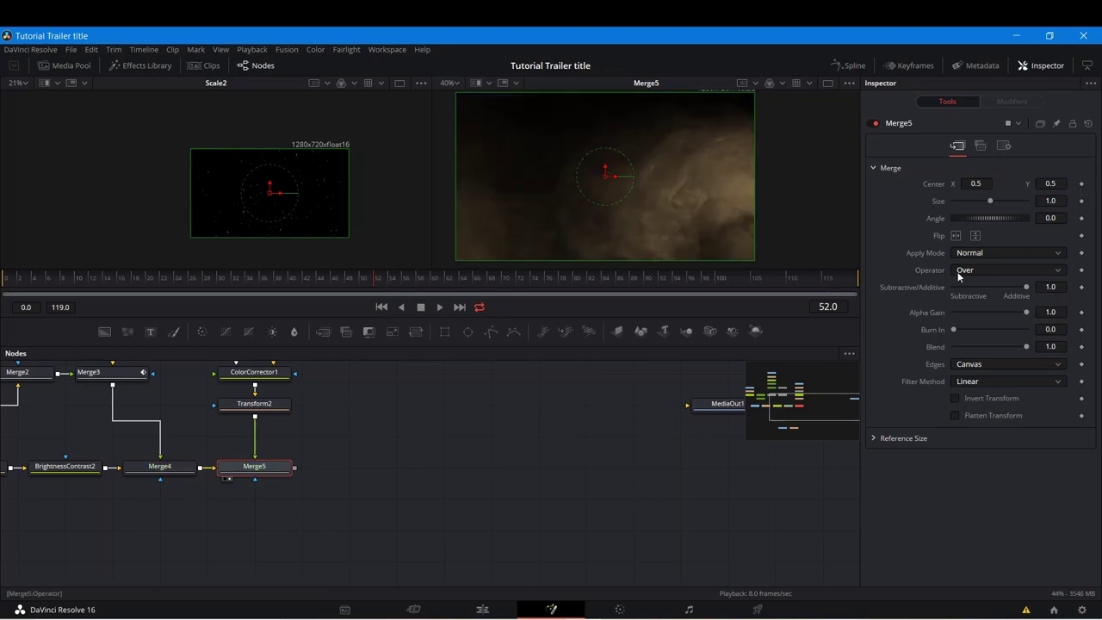
left_click(968, 254)
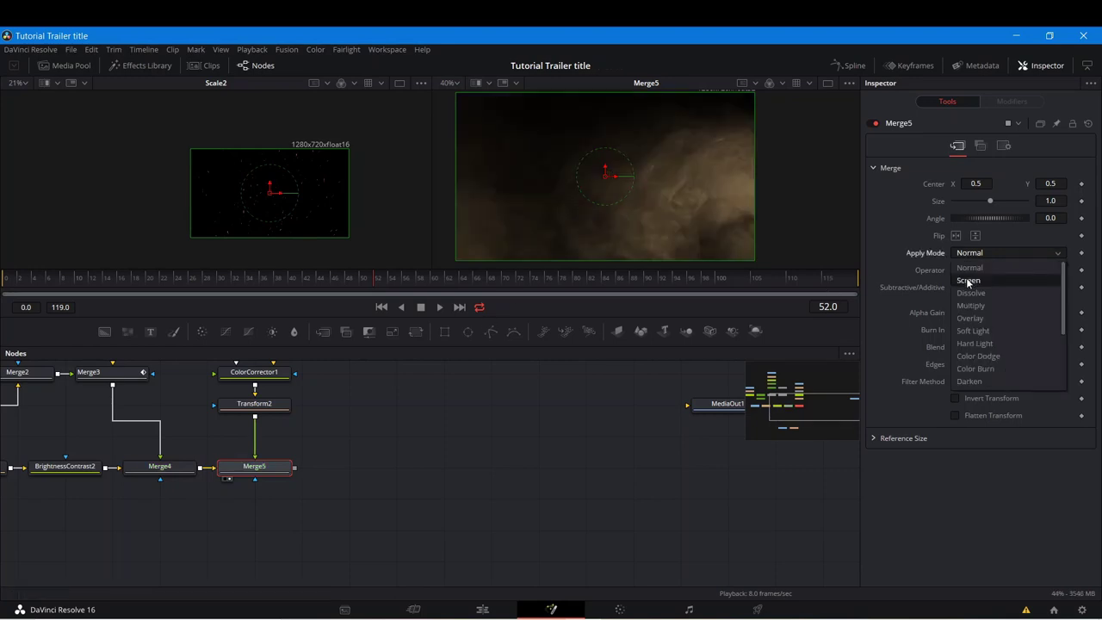
left_click(969, 282)
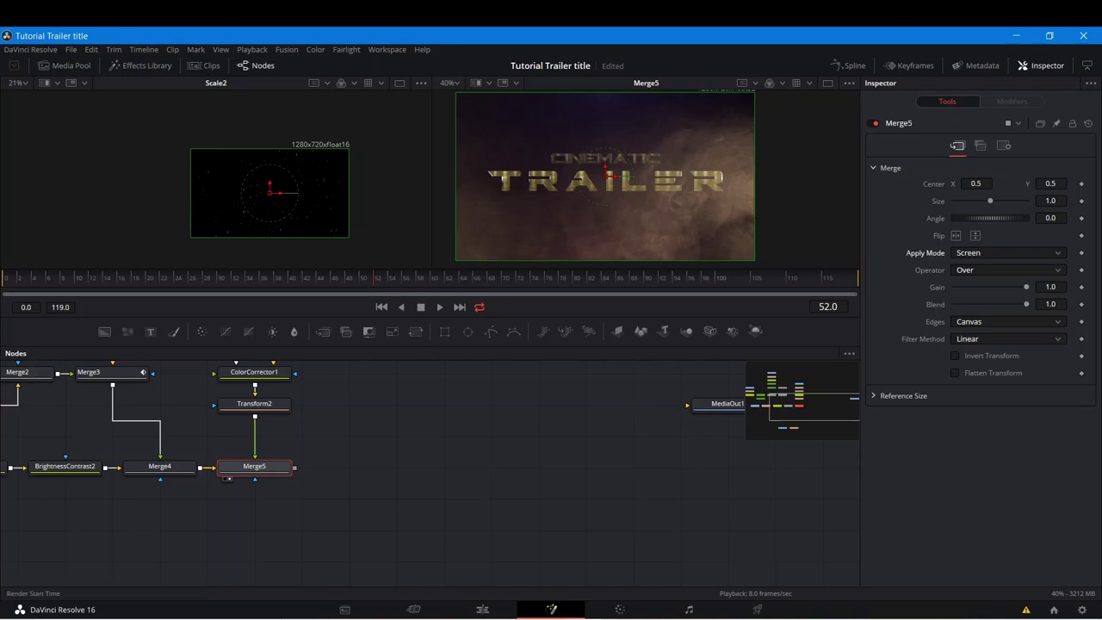
Step: Animate Merge5's Blend from 1.0 at frame 0 to 0.0 at frame 24
left_click_drag(17, 280, 3, 286)
right_click(933, 304)
left_click(950, 315)
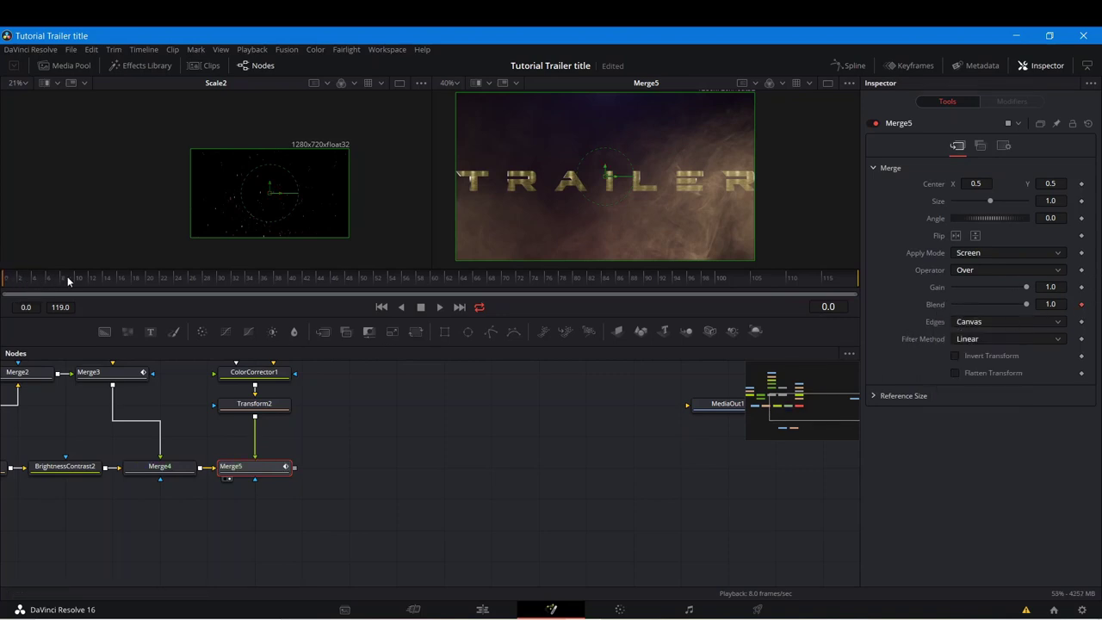
left_click(172, 279)
left_click_drag(1028, 304, 920, 314)
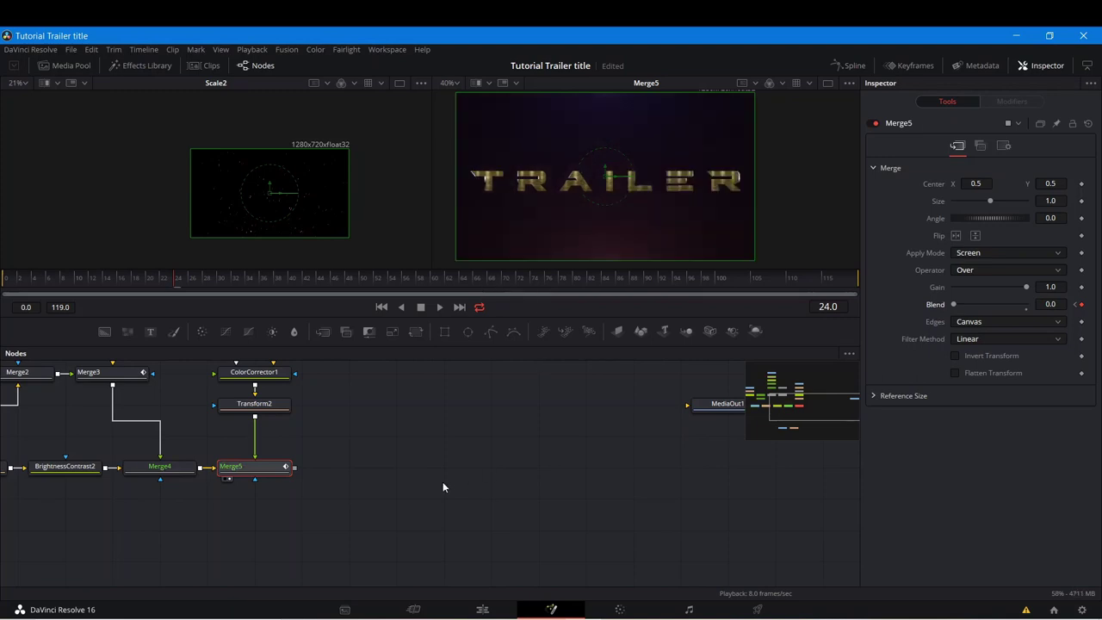
Step: Move the ember and Scale2 nodes up directly beneath Merge4 and Merge5
left_click_drag(438, 481, 439, 437)
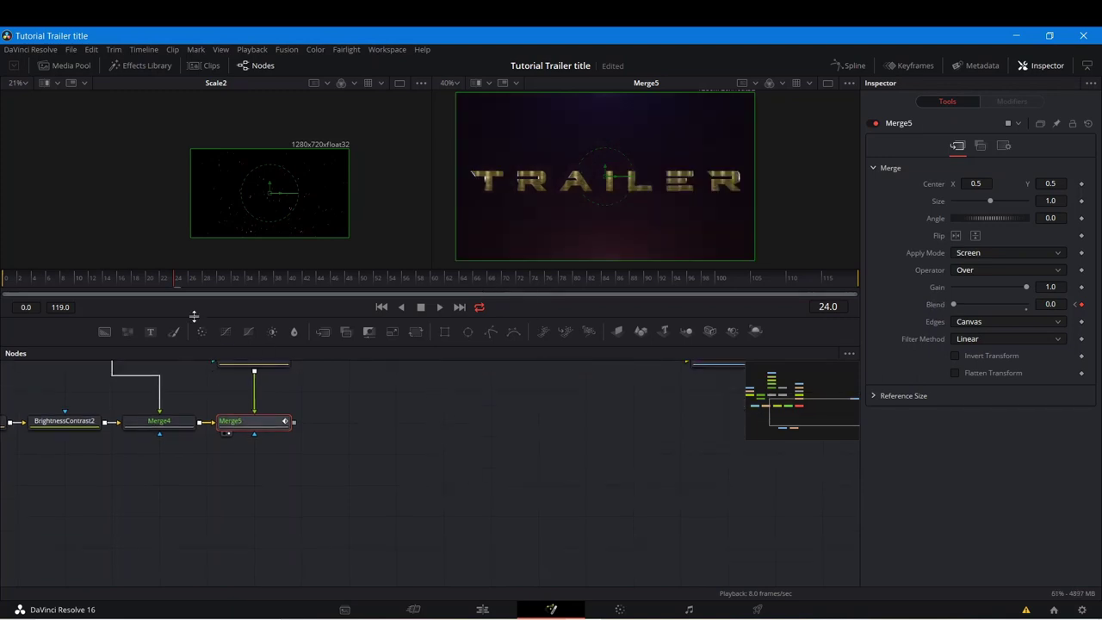
left_click_drag(368, 465, 401, 382)
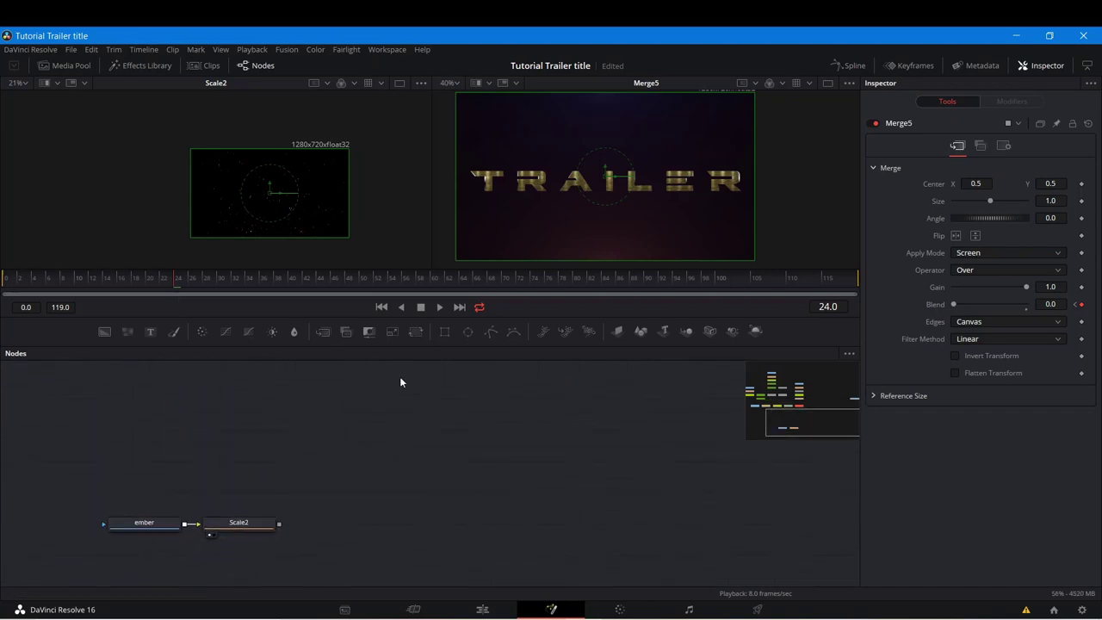
left_click_drag(103, 507, 284, 407)
scroll(263, 486, "up", 3)
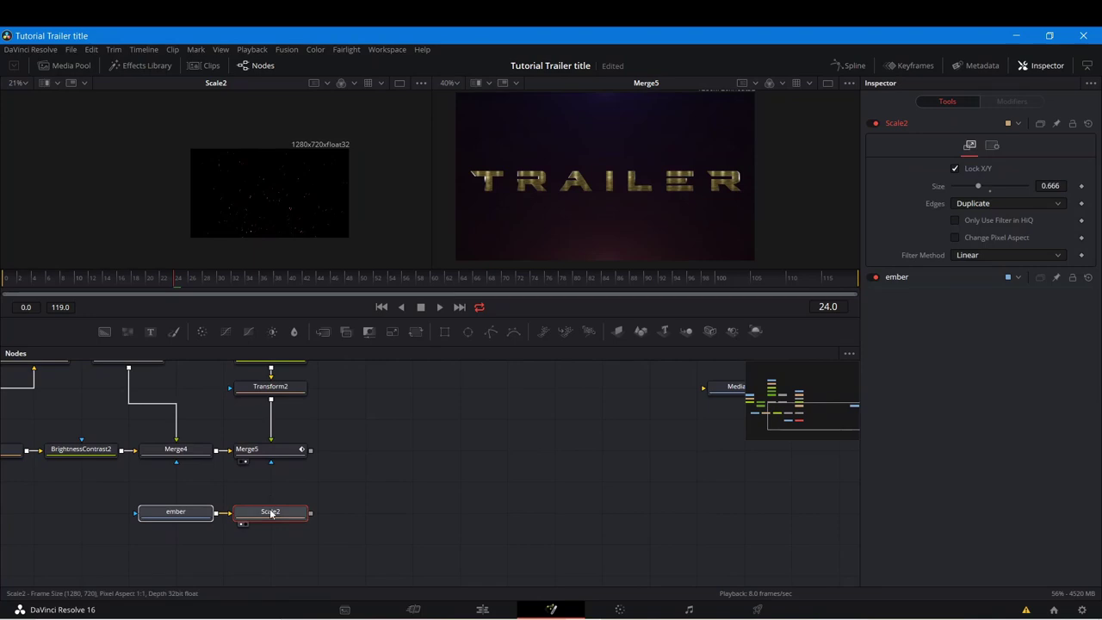
left_click_drag(271, 499, 310, 487)
Step: Merge Scale2's embers over Merge5's output in Screen mode and enlarge them to a size of about 1.53
left_click(325, 534)
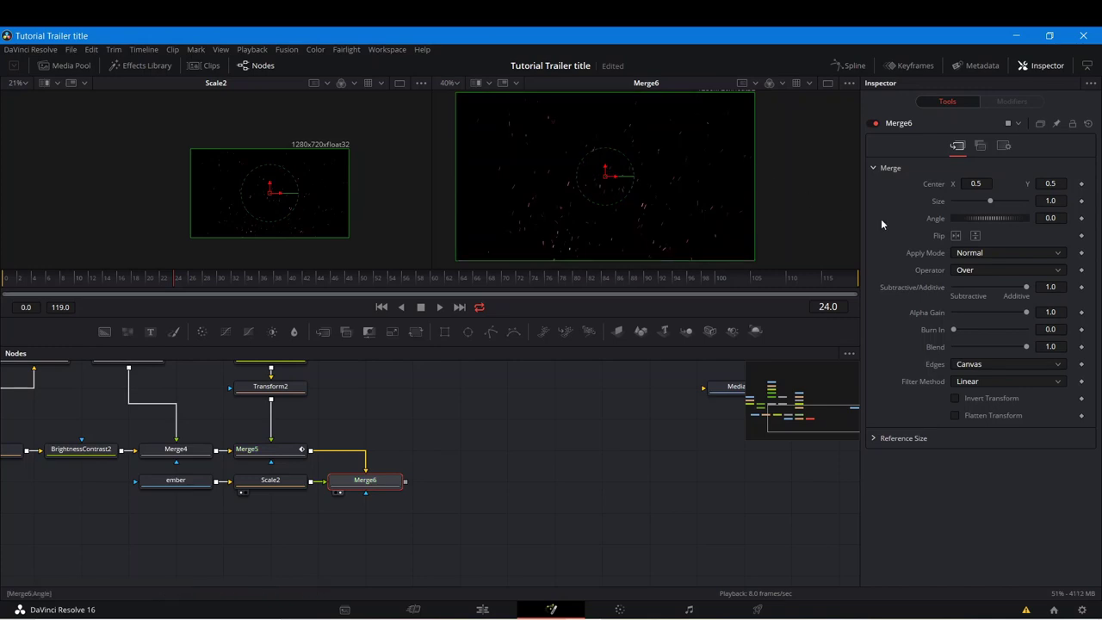
left_click(994, 251)
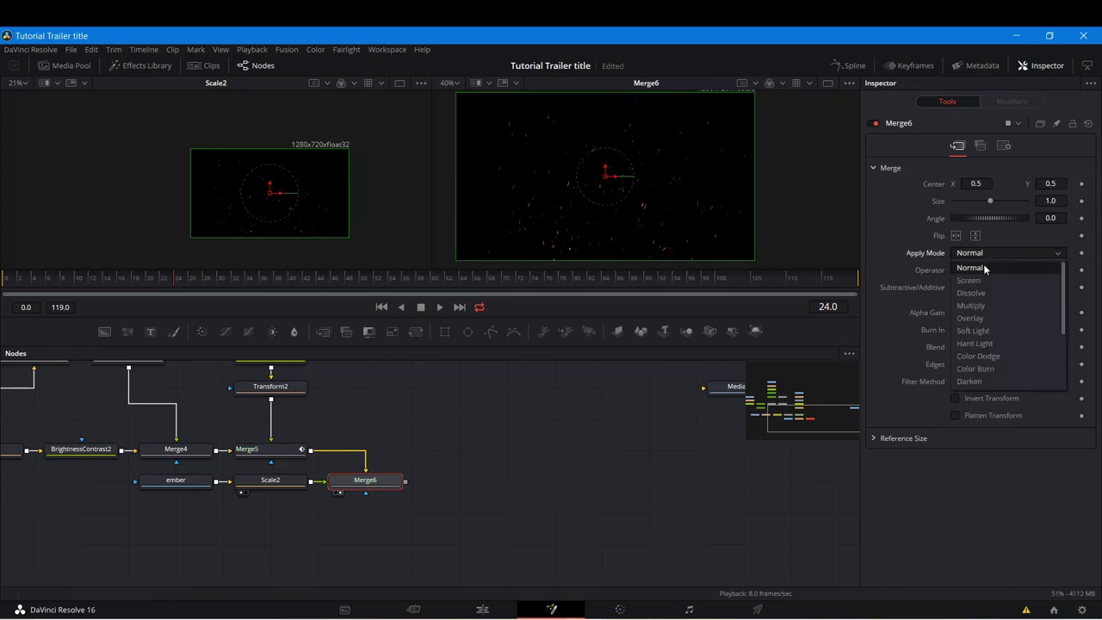
left_click(974, 274)
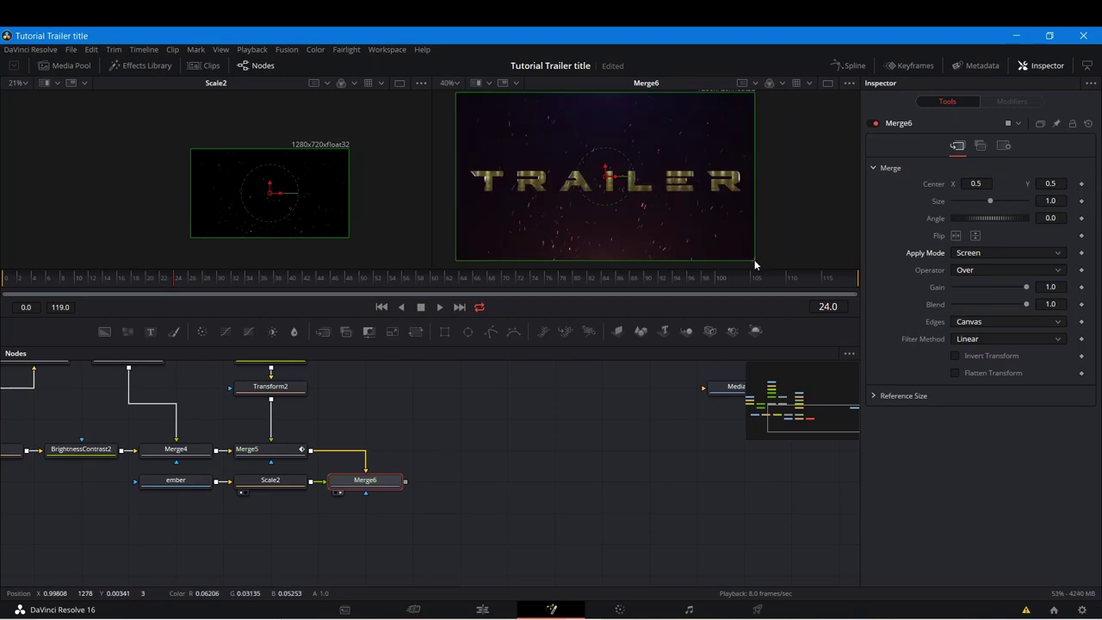
left_click_drag(756, 261, 834, 301)
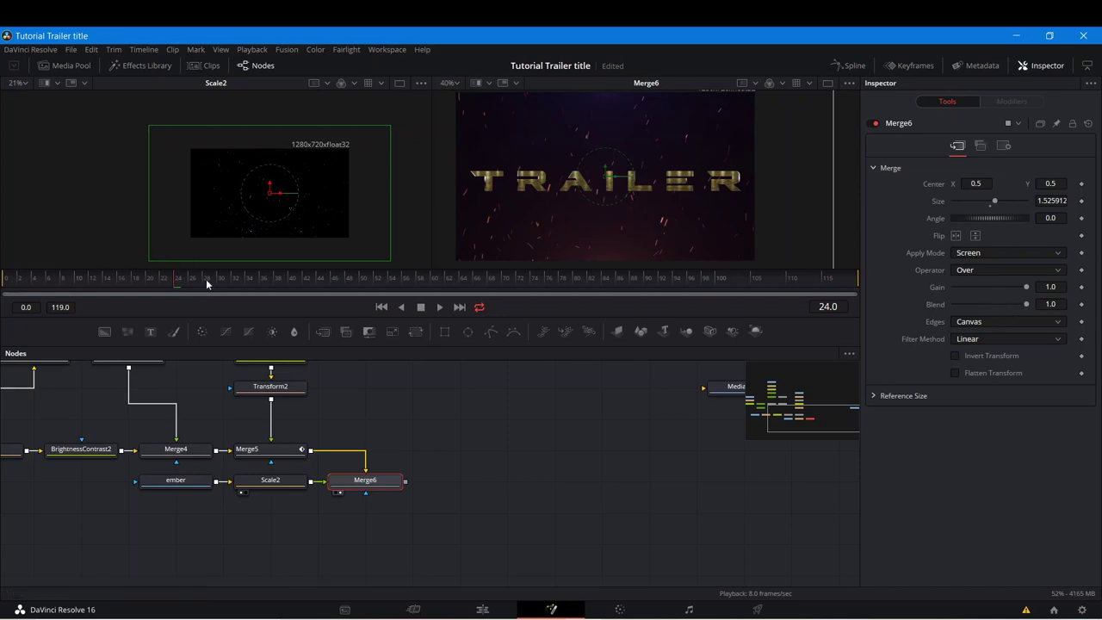
Step: Animate Merge6's Blend with keyframes at 1.0 on frame 0 and at its minimum on frame 24
right_click(943, 316)
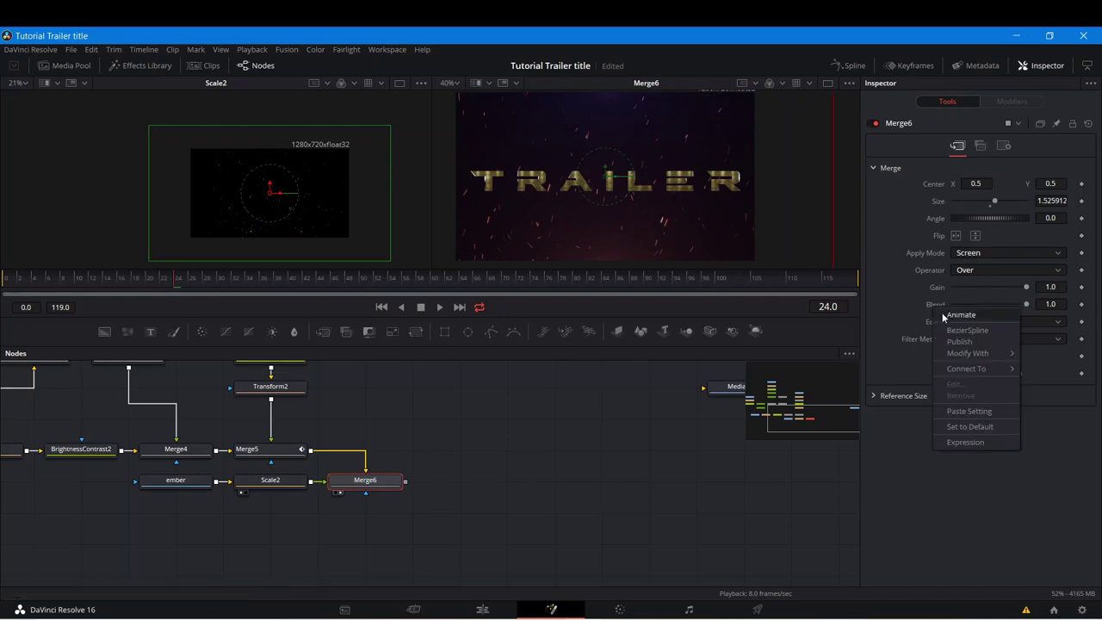
left_click(943, 316)
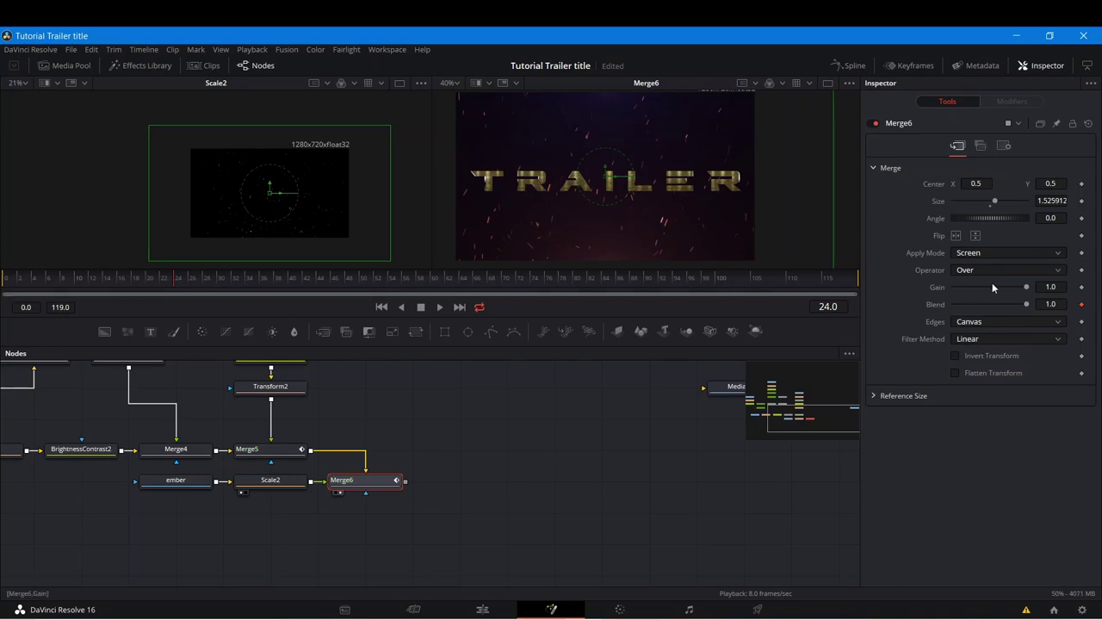
left_click_drag(1002, 307, 881, 320)
left_click(3, 279)
left_click(1028, 304)
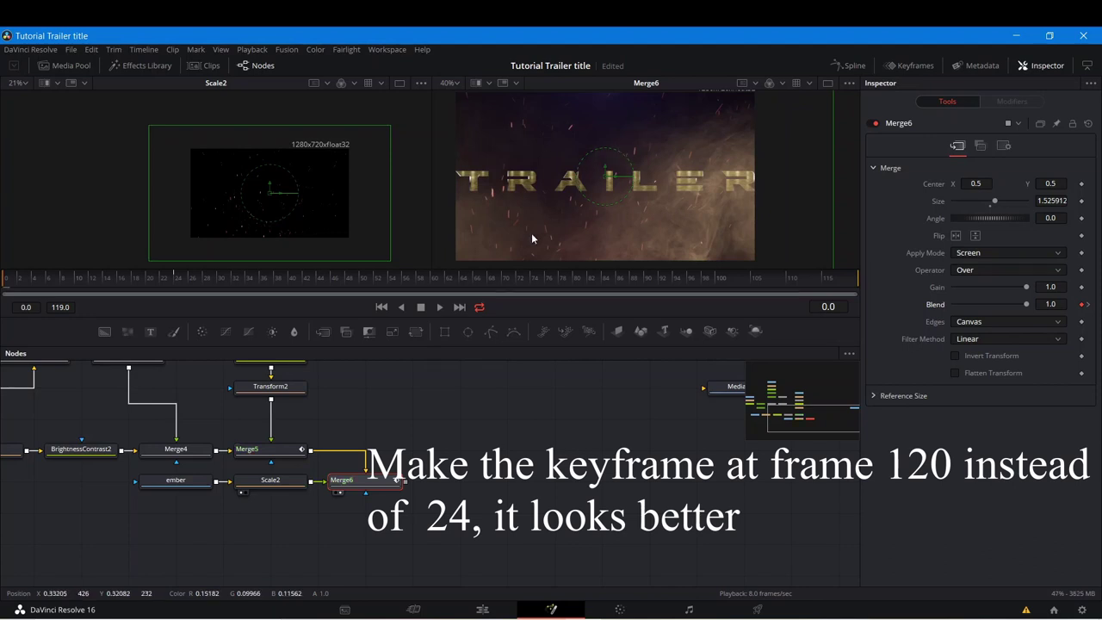
Step: Add a Lens Distort node after Merge6 and display it in the viewer showing the composite
left_click_drag(505, 433, 364, 399)
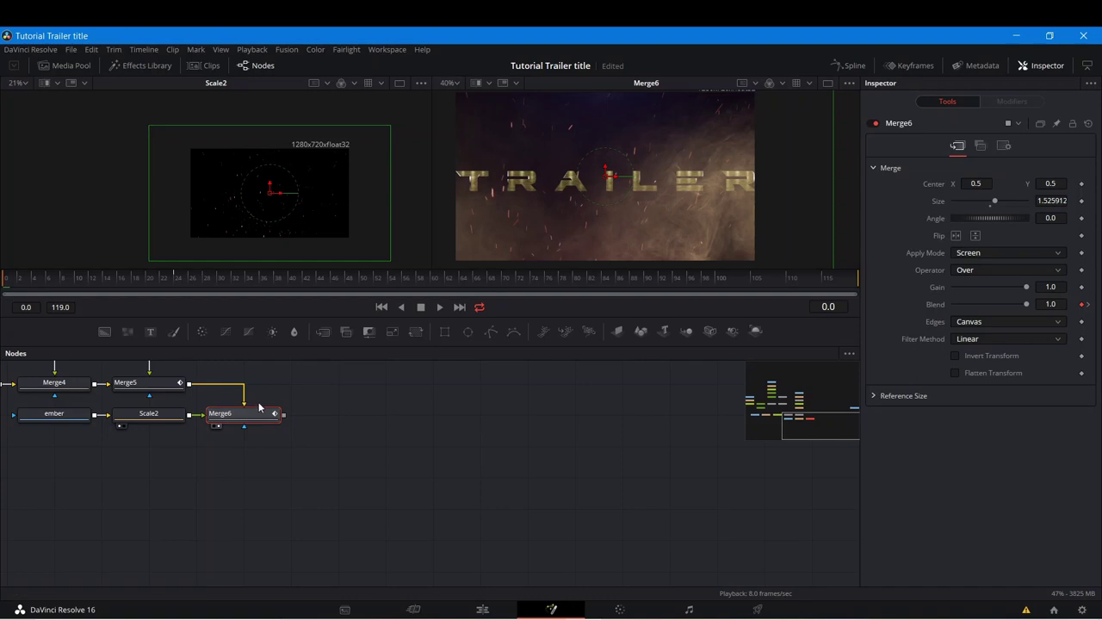
key("shift+space")
type("le")
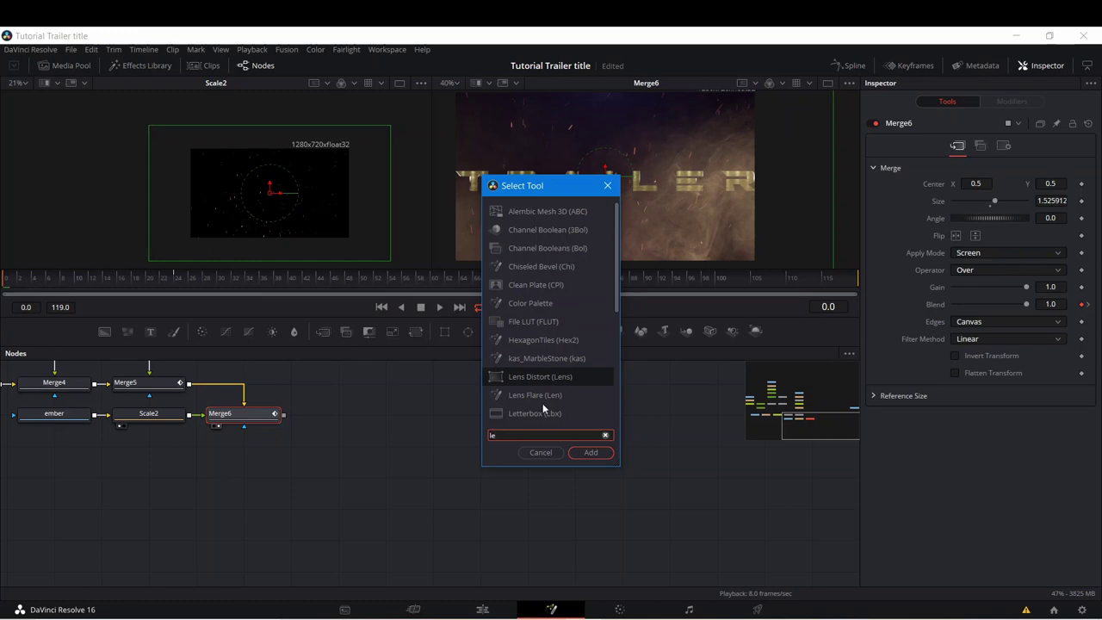
left_click(594, 453)
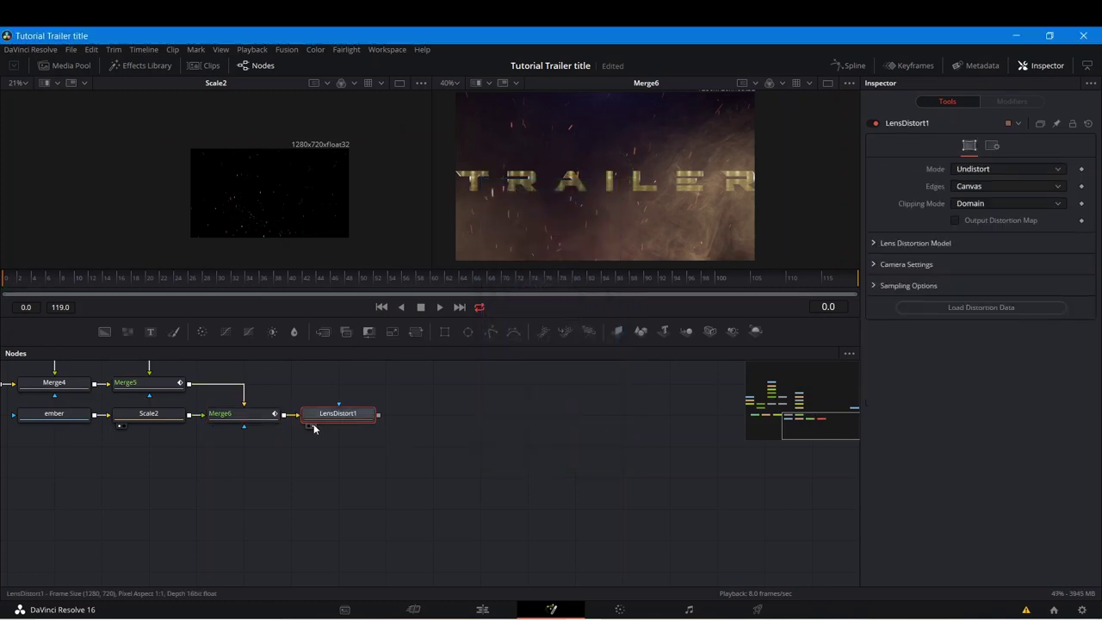
left_click(312, 425)
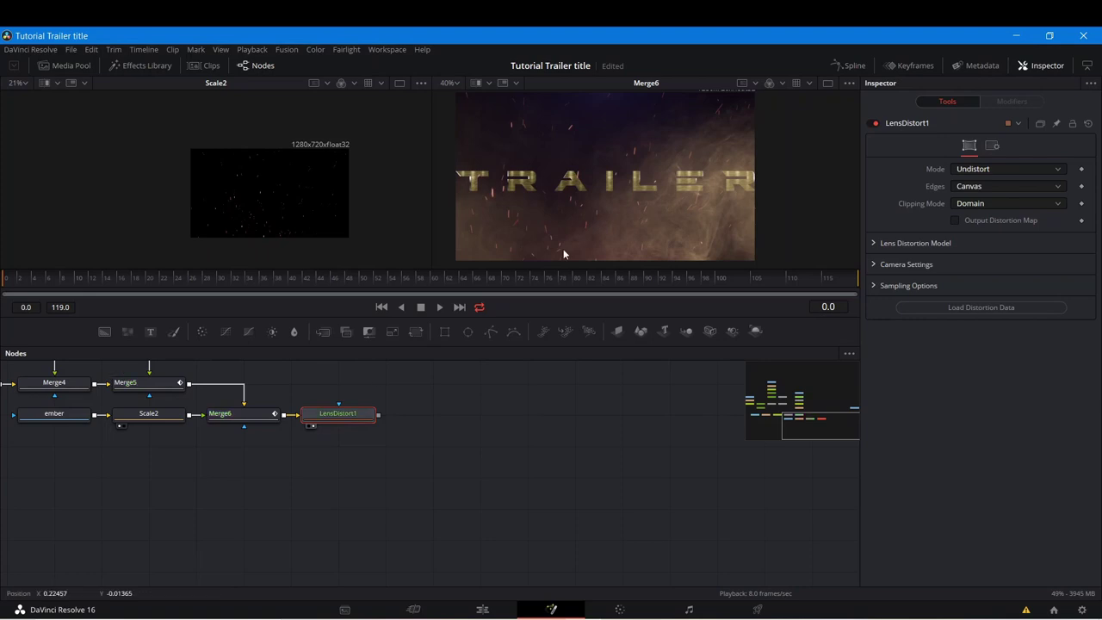
Step: Set LensDistort1 to Distort mode with Distortion at -0.414 and Anamorphic Squeeze at 1.756
left_click(970, 170)
left_click(968, 183)
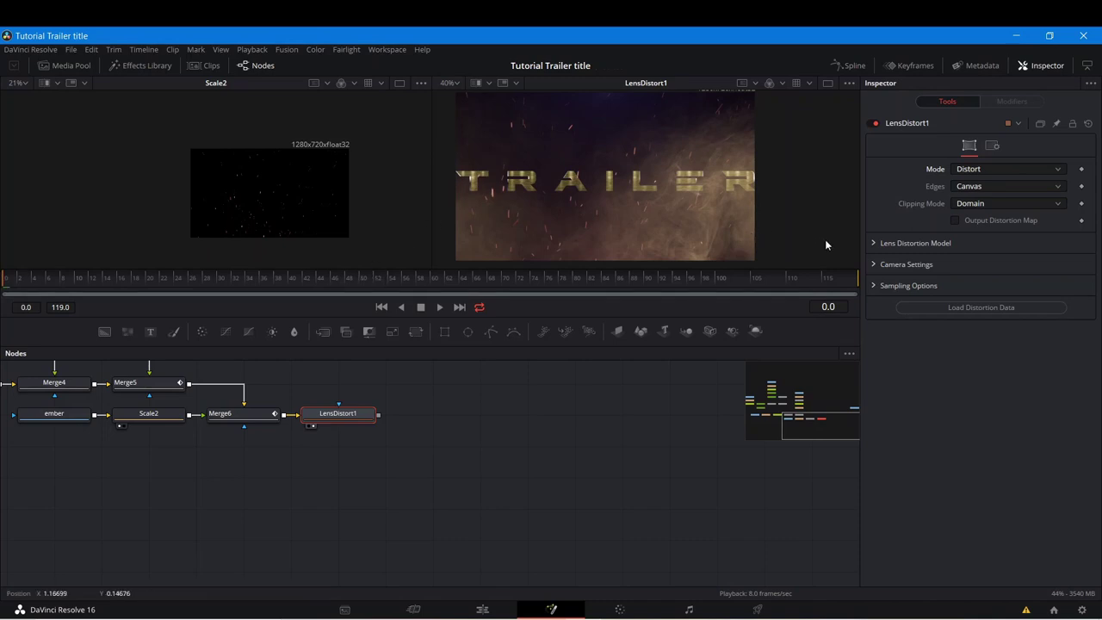
left_click(876, 244)
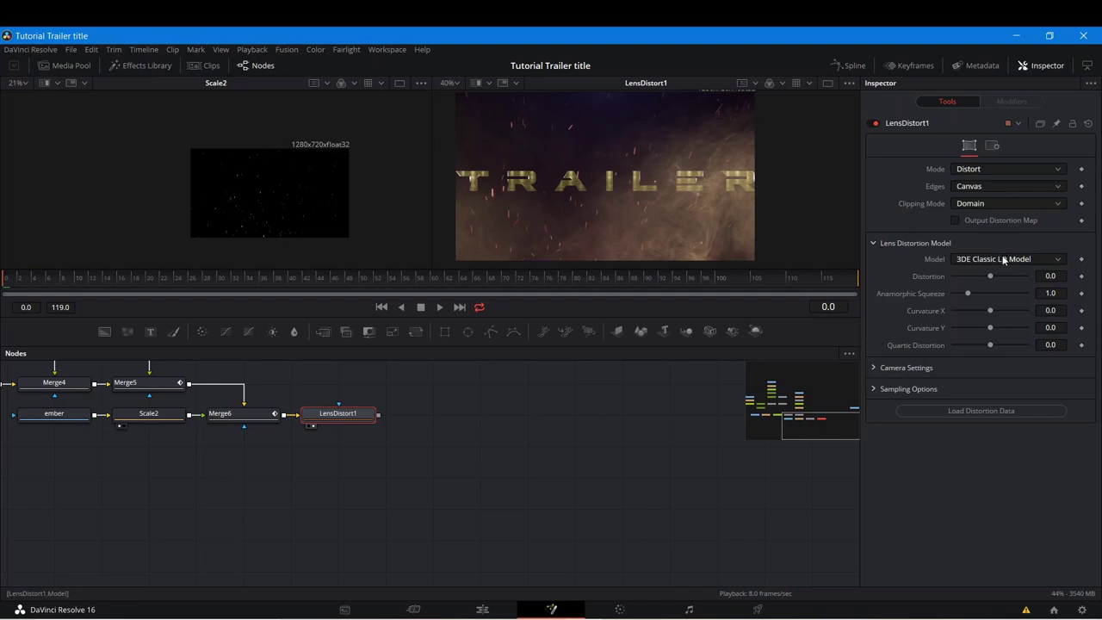
left_click_drag(992, 279, 951, 275)
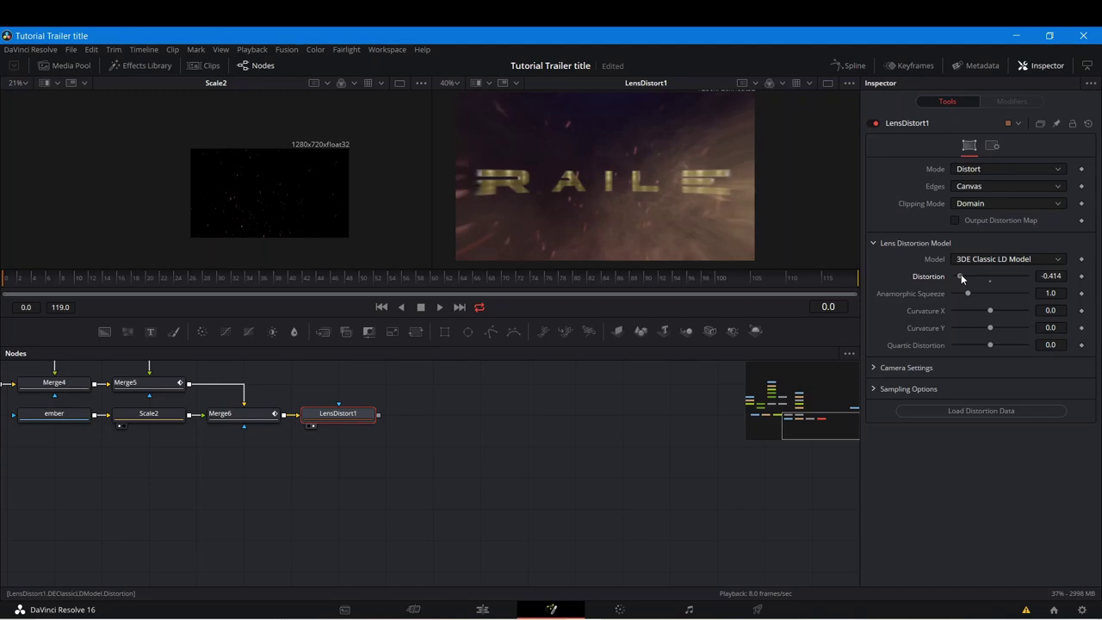
right_click(961, 274)
left_click(695, 437)
left_click_drag(969, 295, 983, 322)
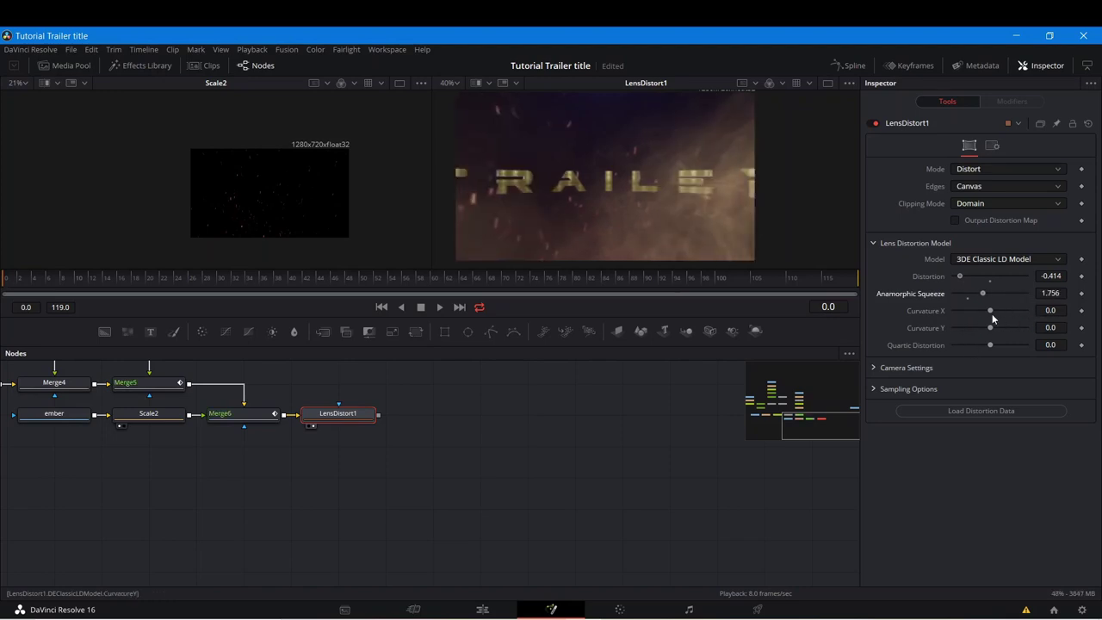
Step: Keyframe LensDistort1's Distortion at -0.297 and Anamorphic Squeeze at 1.047 on frame 0, and save the project
right_click(928, 276)
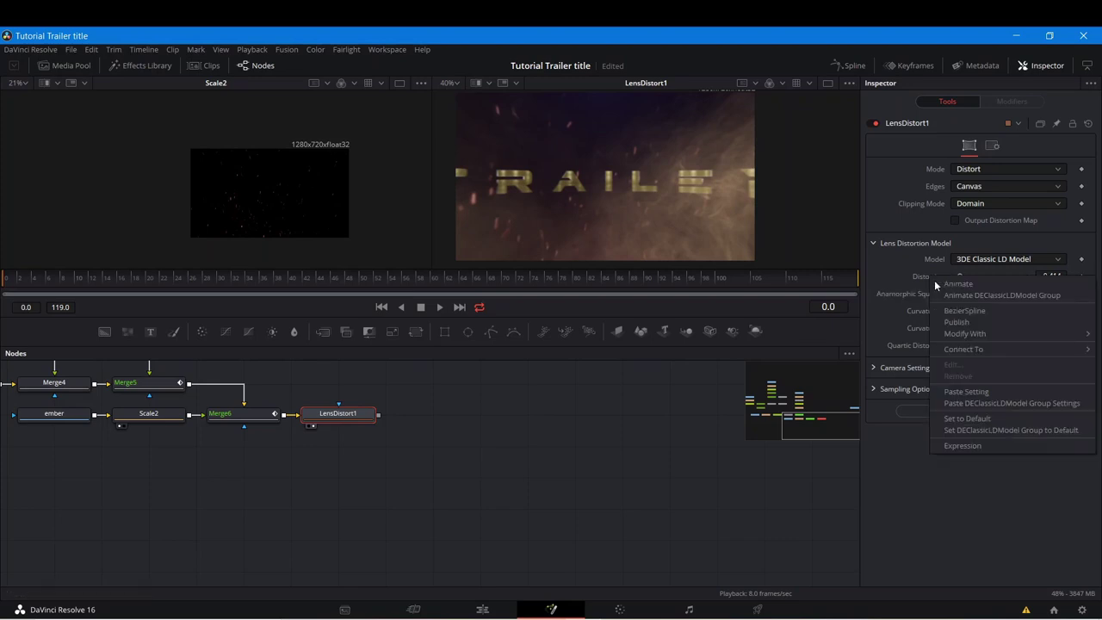
left_click(936, 283)
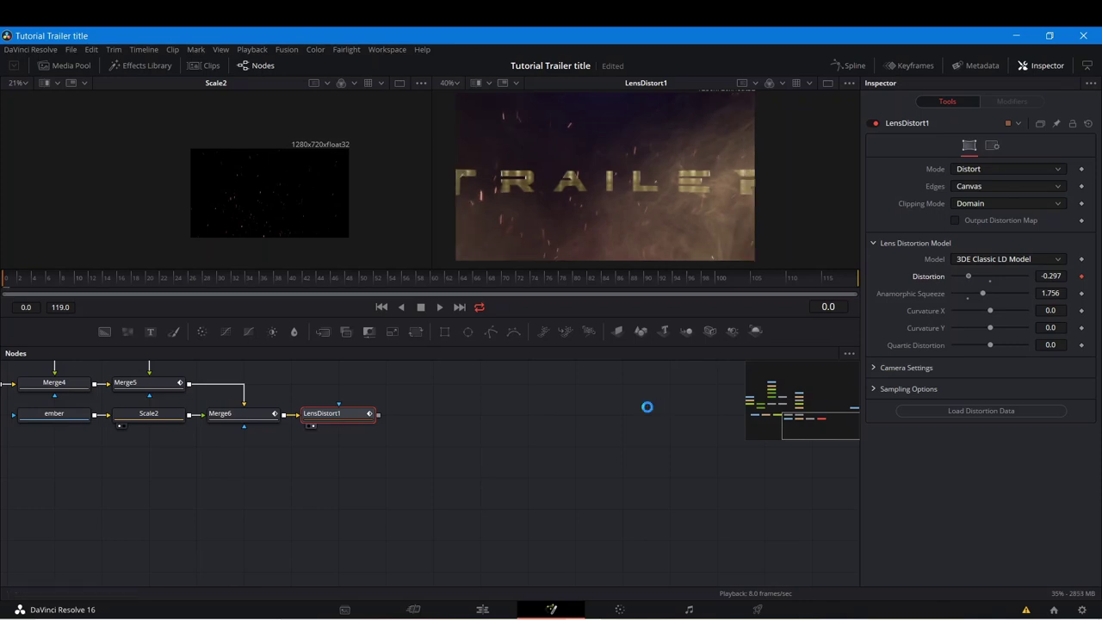
key("ctrl+s")
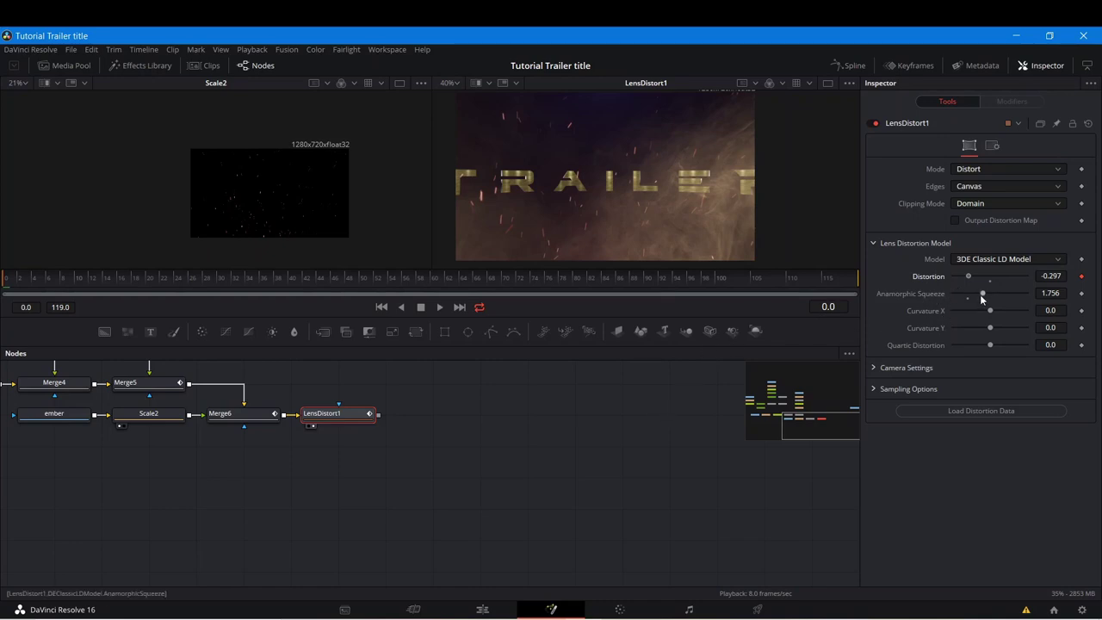
left_click_drag(981, 298, 968, 295)
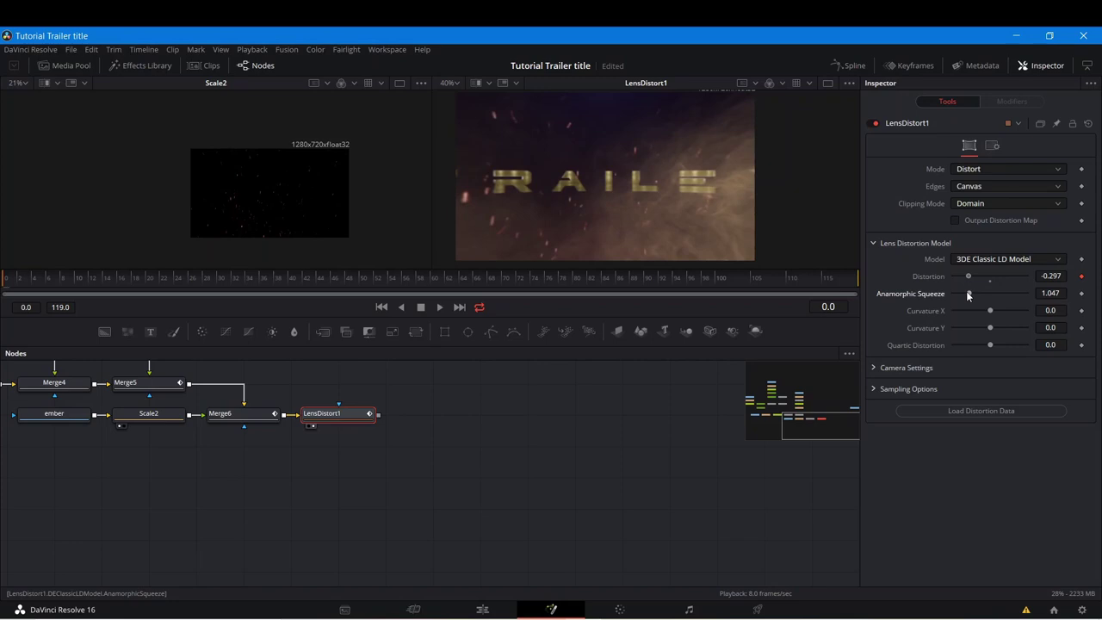
left_click(1081, 294)
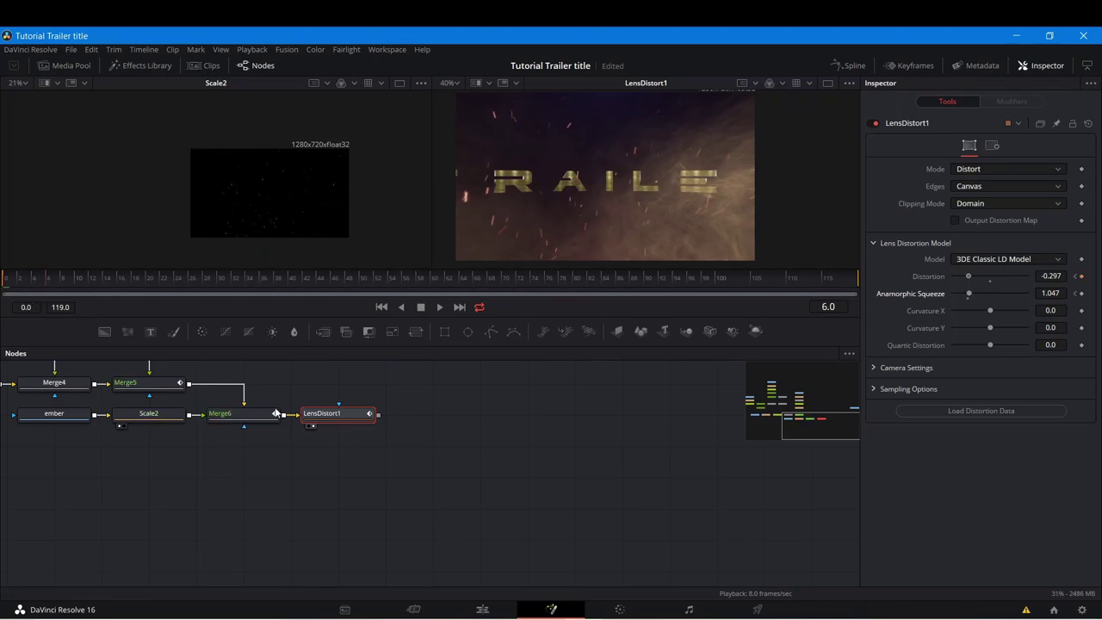
Step: Clear LensDistort1 from the viewer and keyframe its Distortion at 0.0 and Anamorphic Squeeze at 1.0 on frame 6
left_click(311, 425)
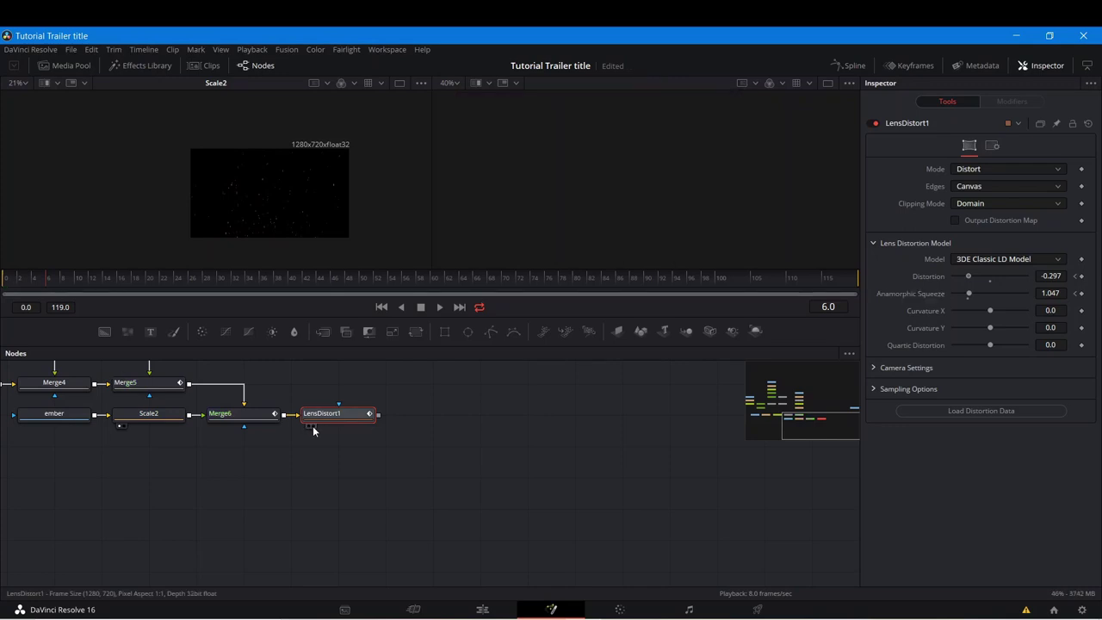
left_click_drag(969, 277, 990, 282)
double_click(991, 281)
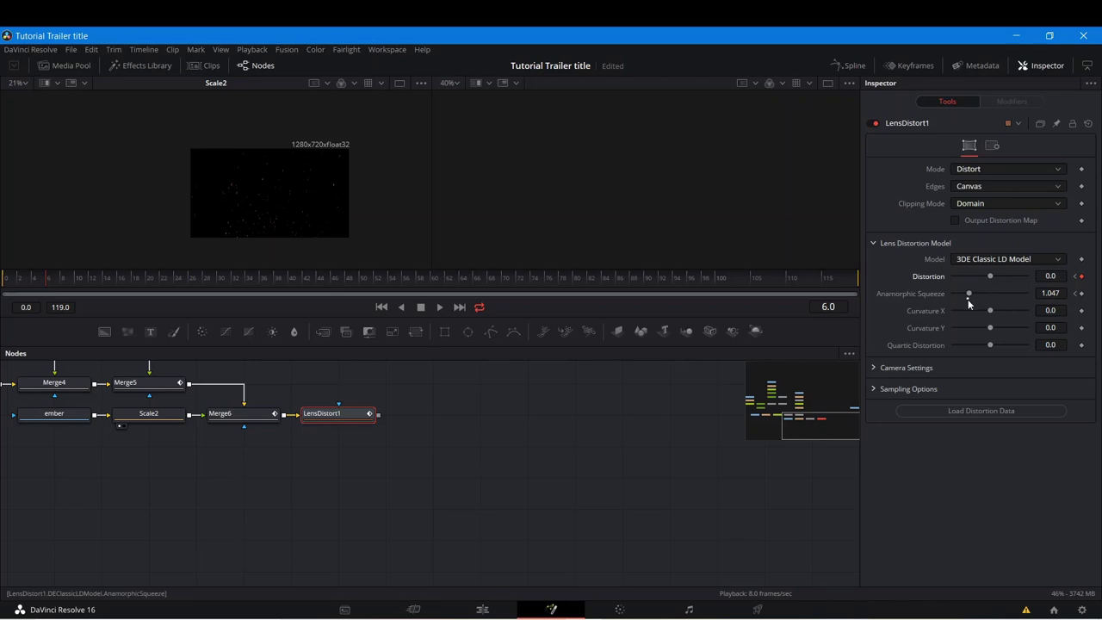
double_click(968, 297)
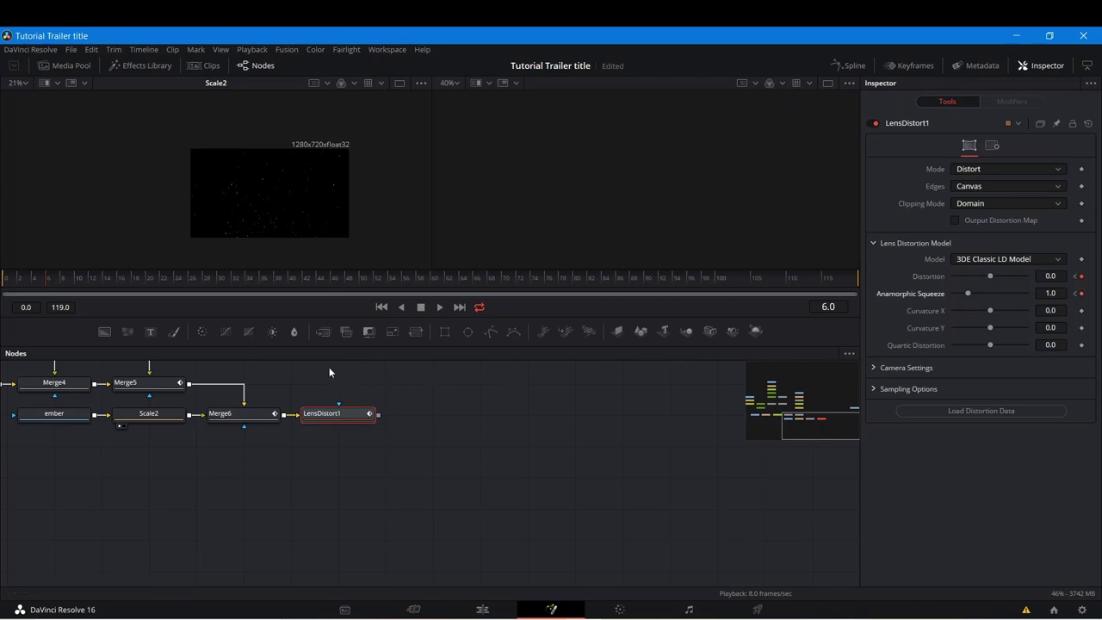
Step: Display LensDistort1 in the viewer at frame 0, set its Distortion keyframe to -0.453, and save the project
left_click(3, 286)
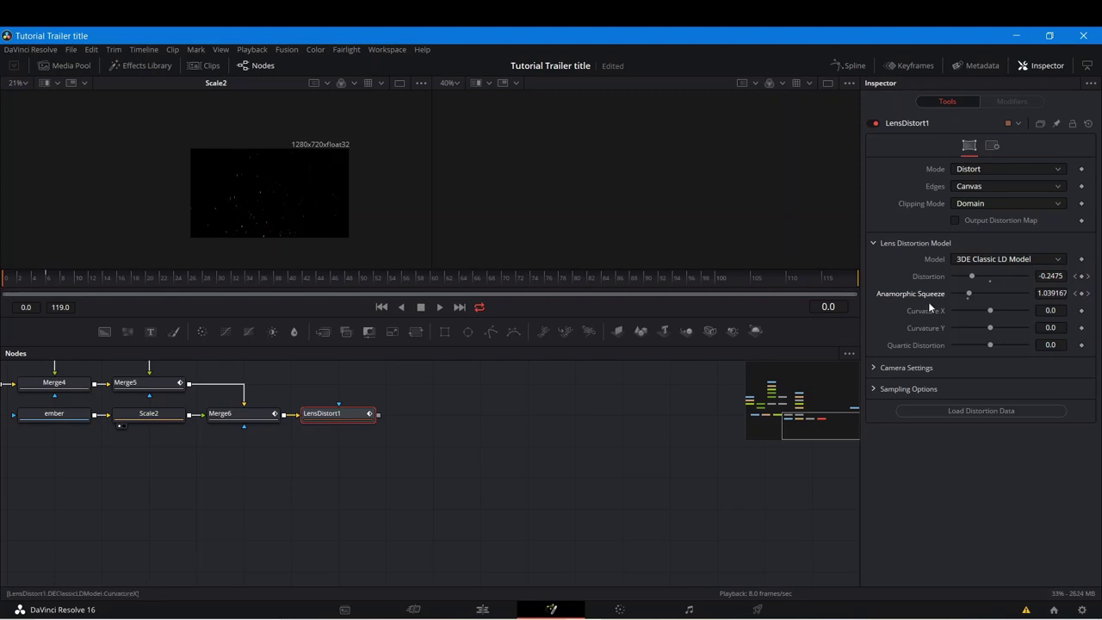
left_click(313, 425)
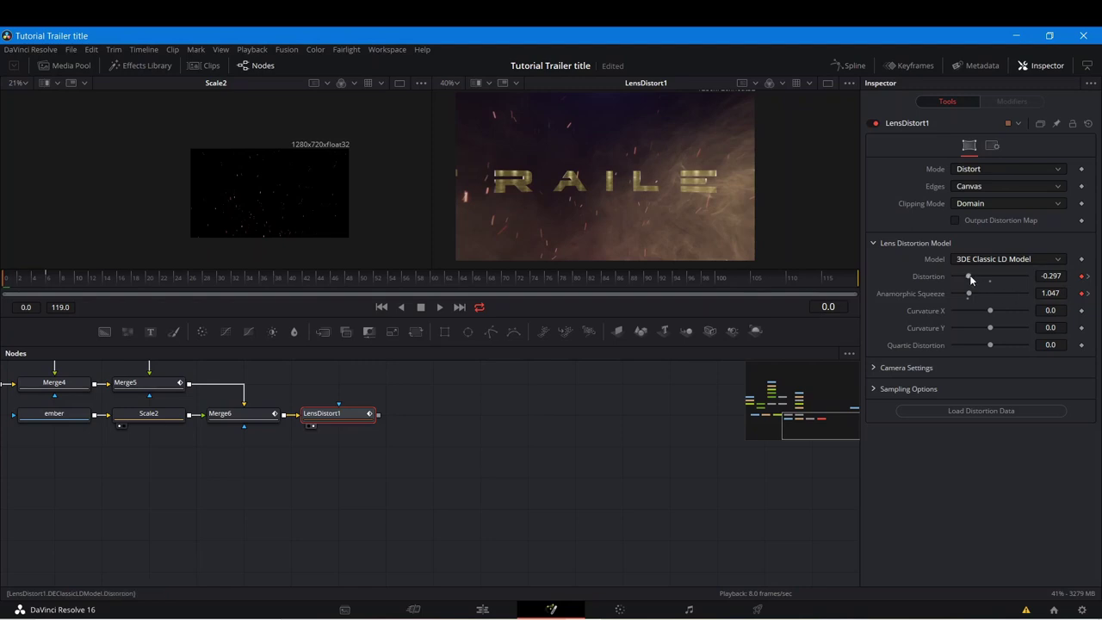
left_click_drag(970, 274, 959, 276)
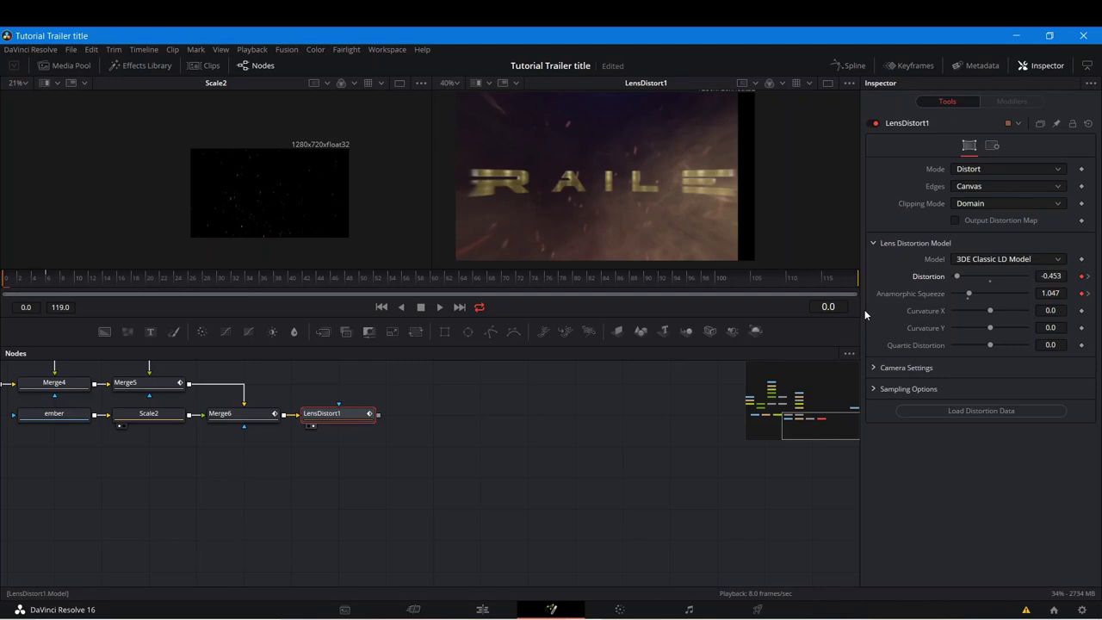
left_click(664, 388)
key("ctrl+s")
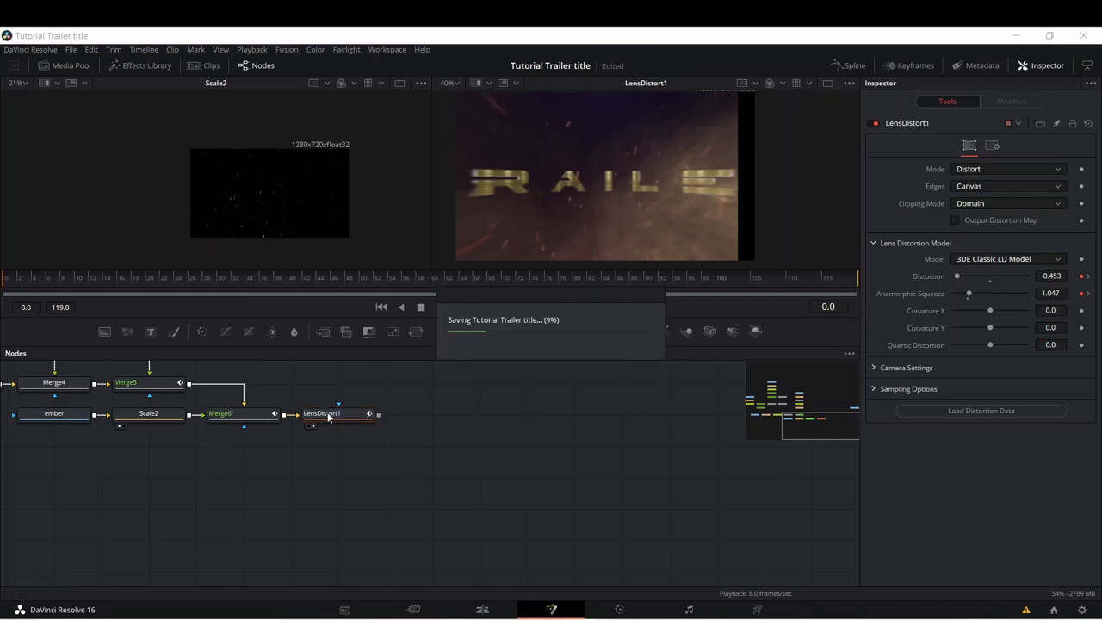
Step: Add a DVE node after LensDistort1 and display it in the viewer showing the composite
left_click(330, 415)
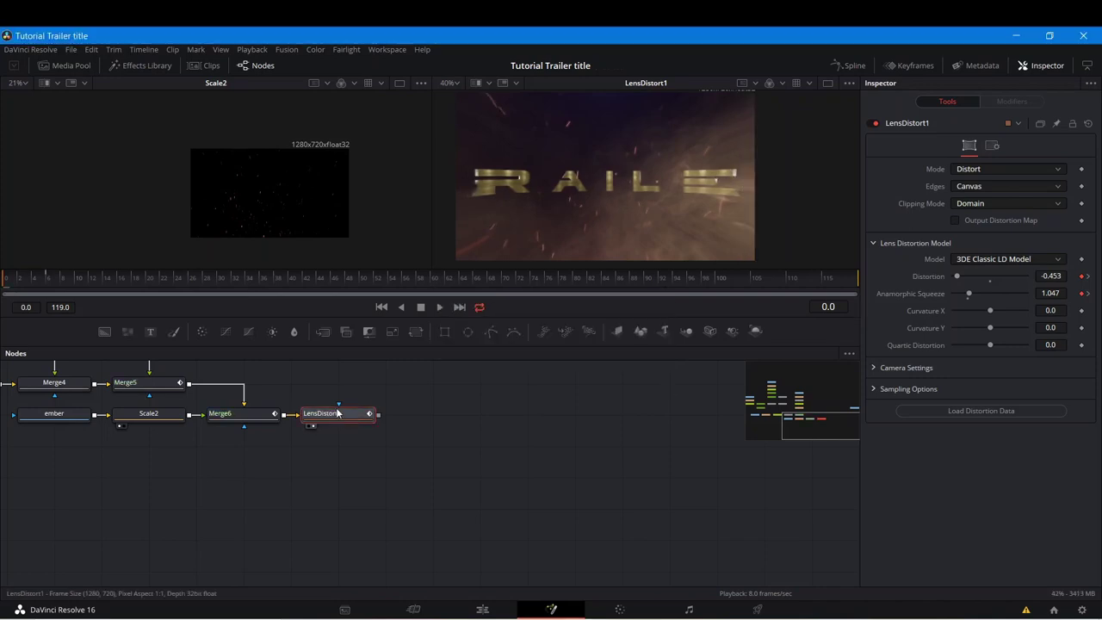
key("shift+space")
type("le")
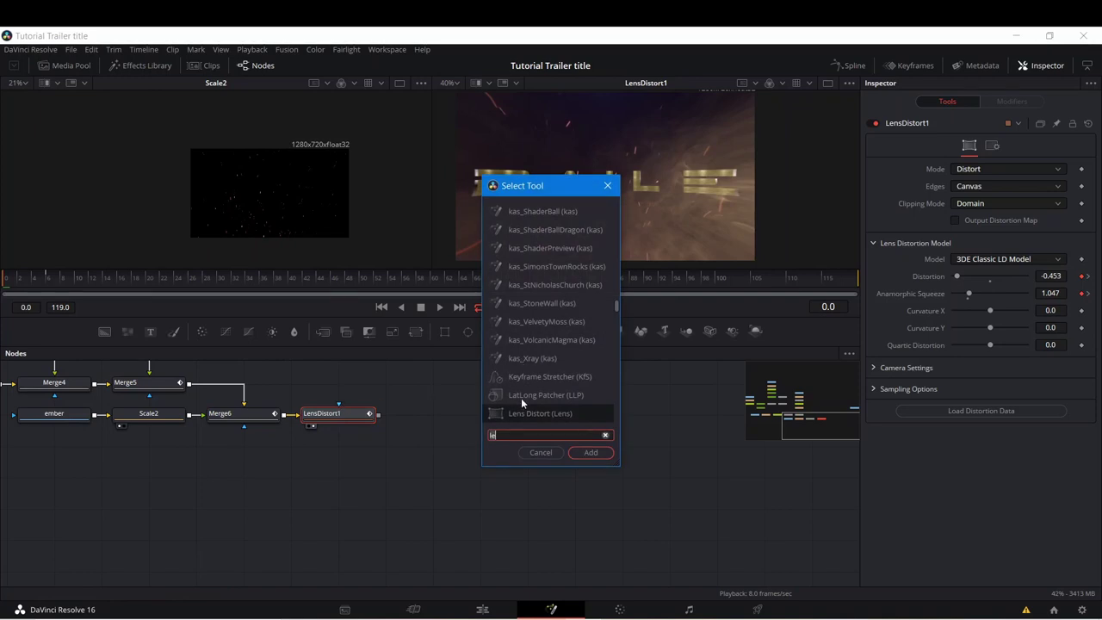
key("BackSpace")
key("BackSpace")
type("dve")
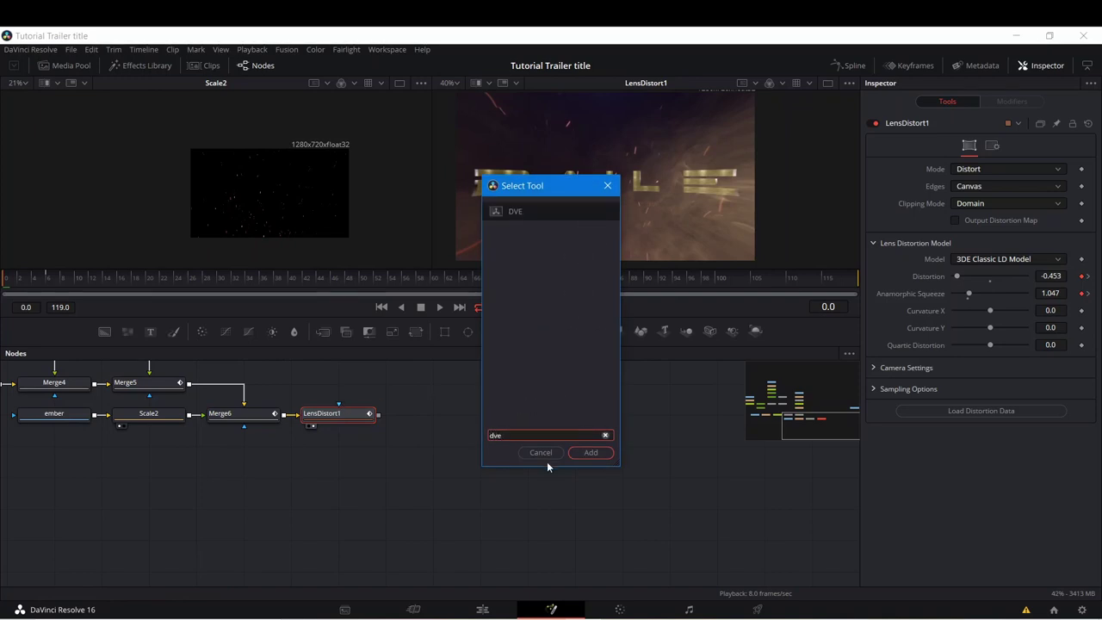
left_click(587, 452)
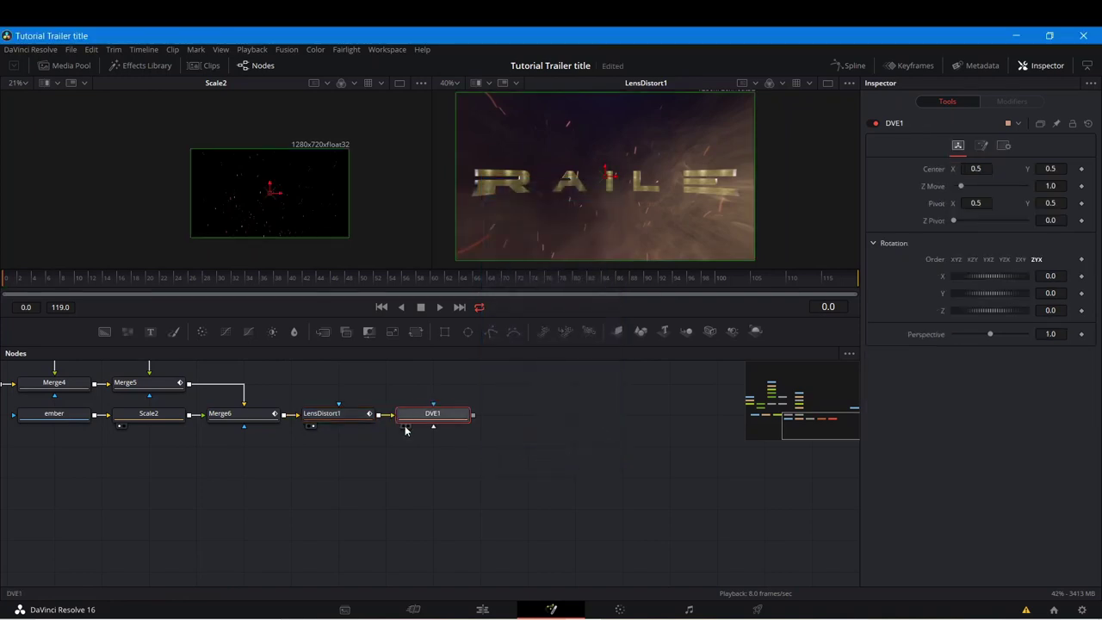
left_click(406, 429)
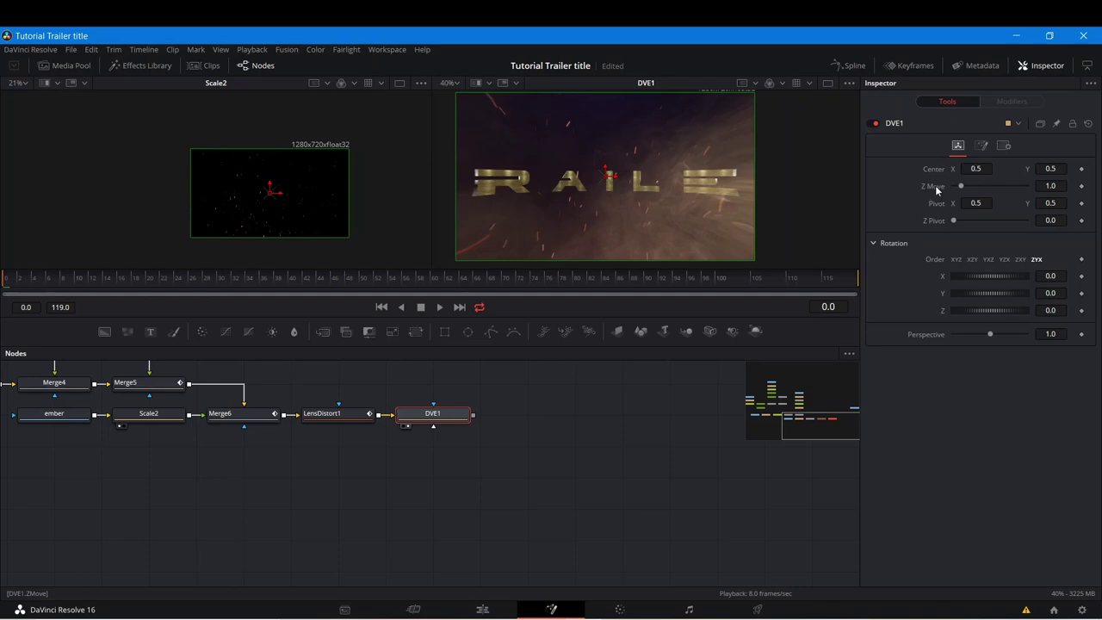
Step: Animate DVE1's Z Move with keyframes at 0.024 on frame 0 and 1.0 on frame 6
left_click(1082, 186)
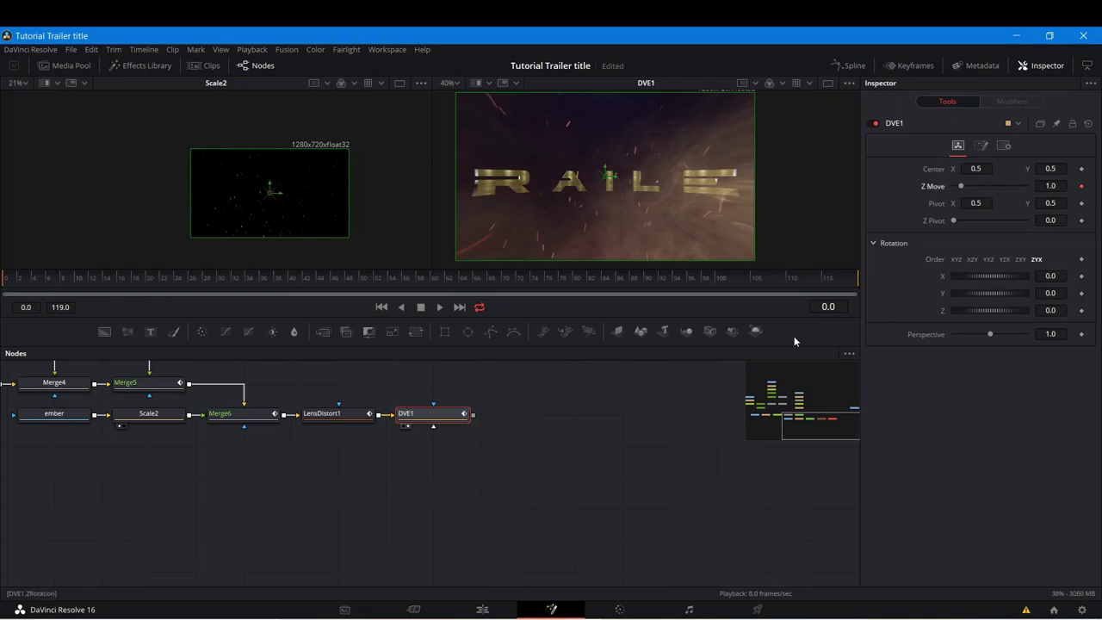
left_click_drag(963, 185, 955, 189)
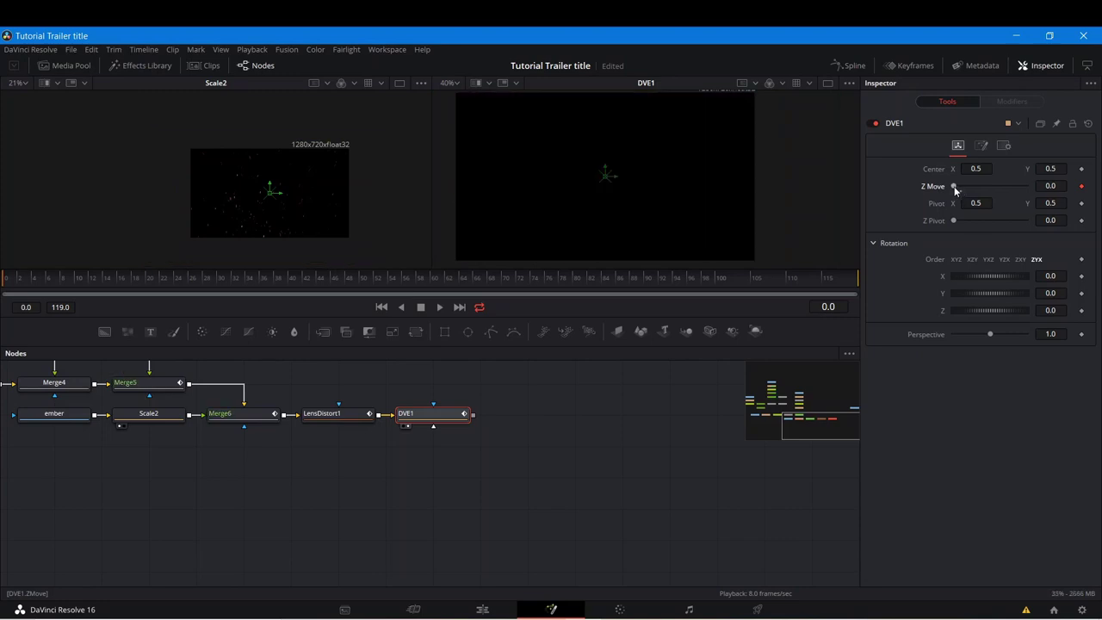
left_click_drag(954, 190, 956, 190)
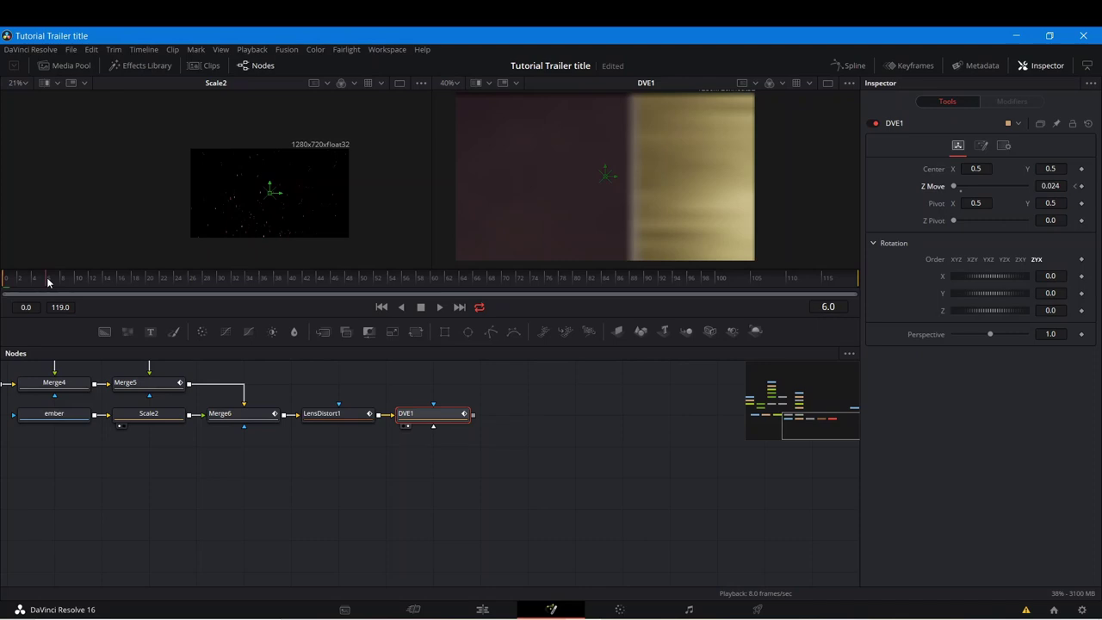
left_click(962, 188)
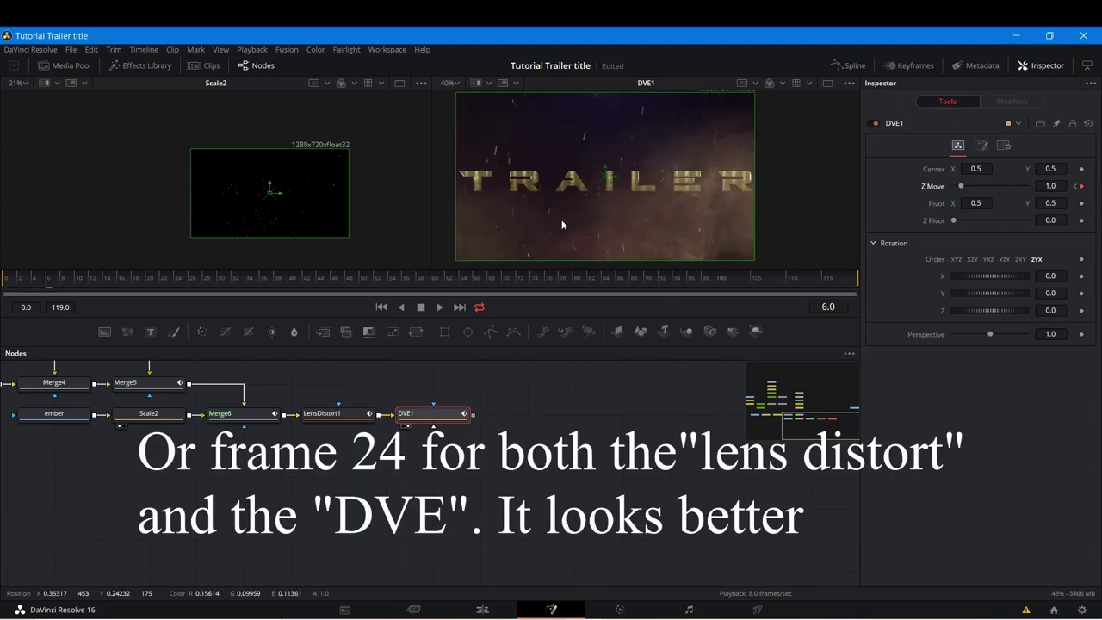
Step: Detach LensDistort1 and DVE1 from Merge6 and move the pair aside below MediaOut1, leaving free space in the node chain
left_click(461, 474)
left_click_drag(406, 454, 218, 456)
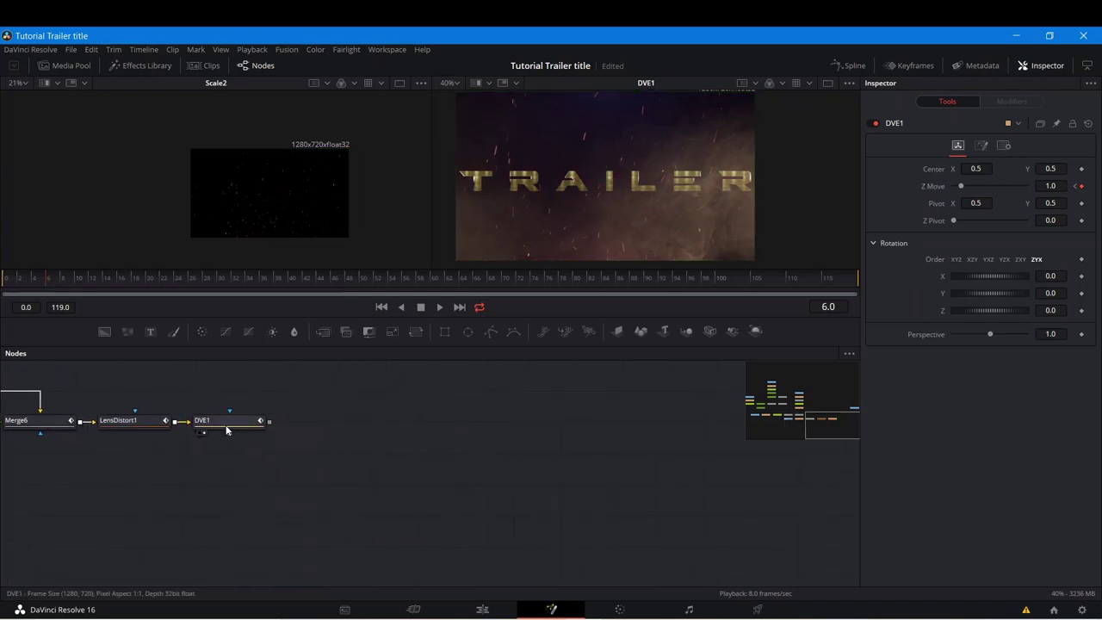
left_click(227, 430)
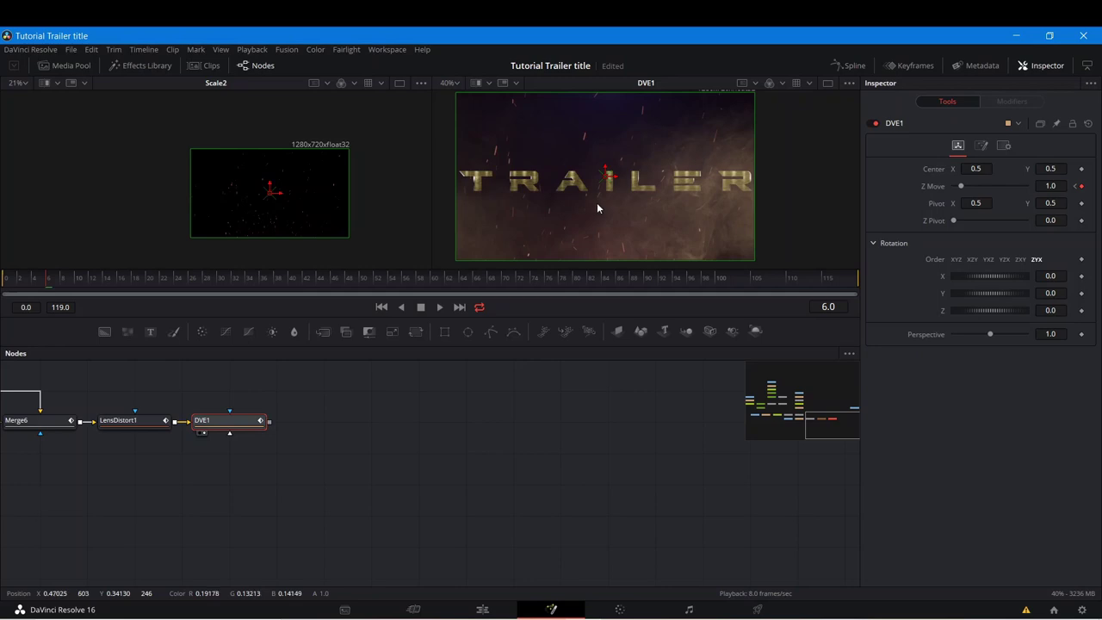
left_click_drag(241, 504, 354, 511)
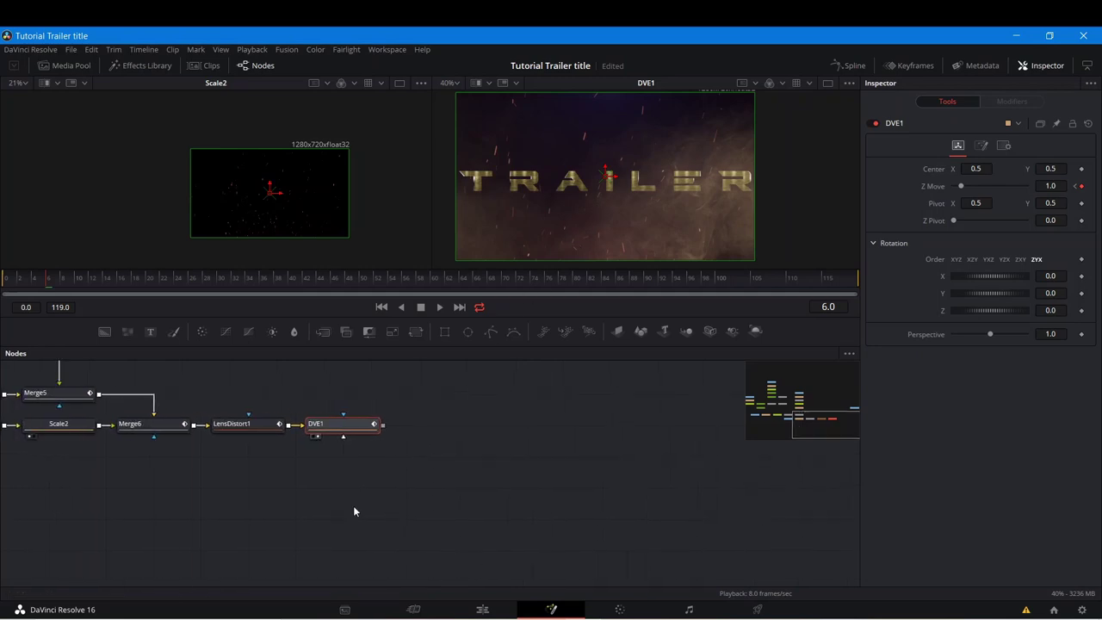
left_click_drag(336, 448, 212, 405)
left_click_drag(331, 428, 566, 428)
left_click_drag(361, 422, 396, 498)
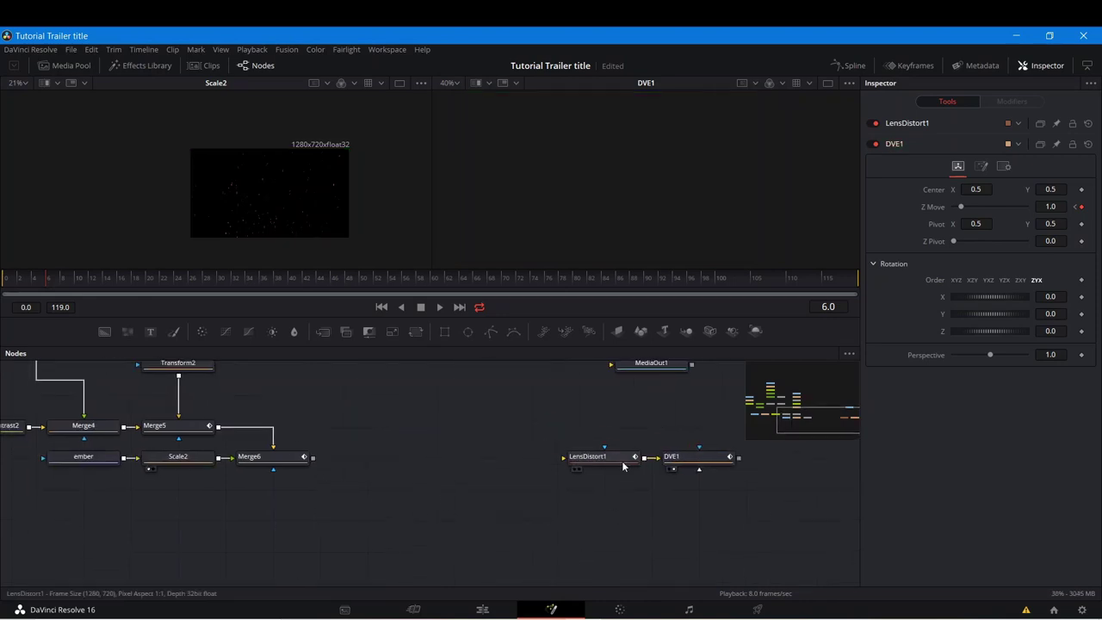
Step: Add an XGlow node, display it in the viewer, and place it between Merge1 and Merge3
left_click(267, 466)
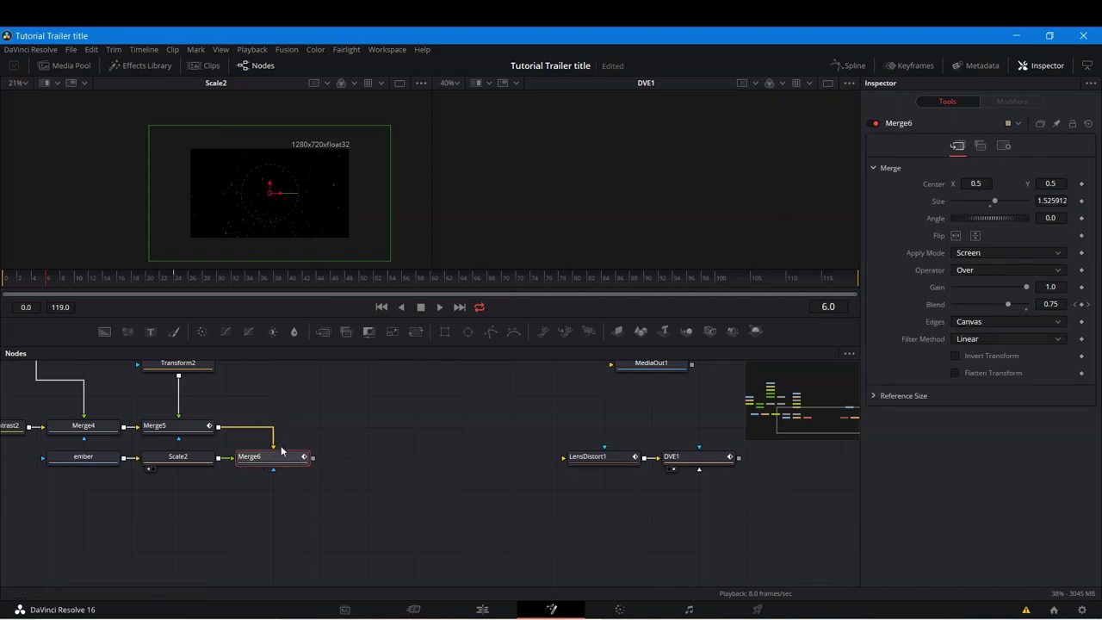
key("shift+space")
type("xglo")
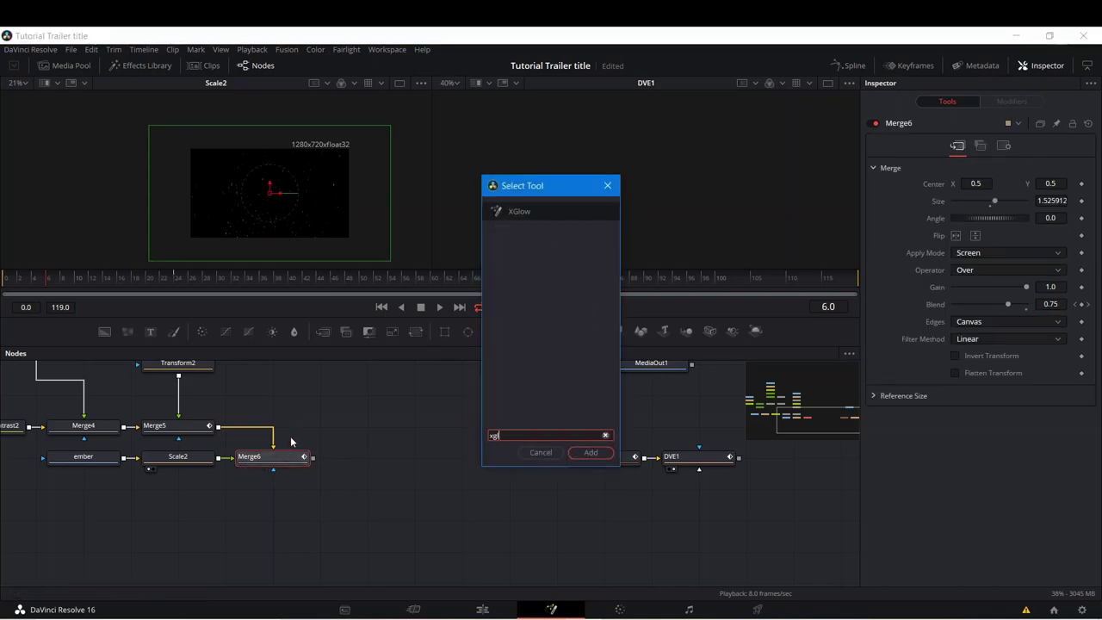
left_click(584, 453)
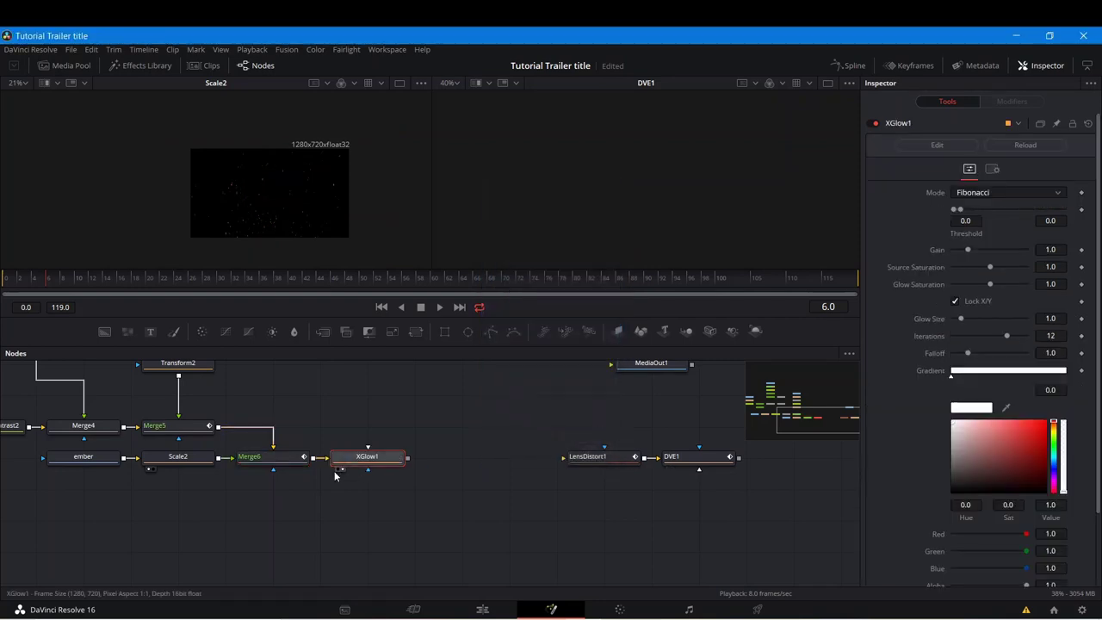
left_click(338, 469)
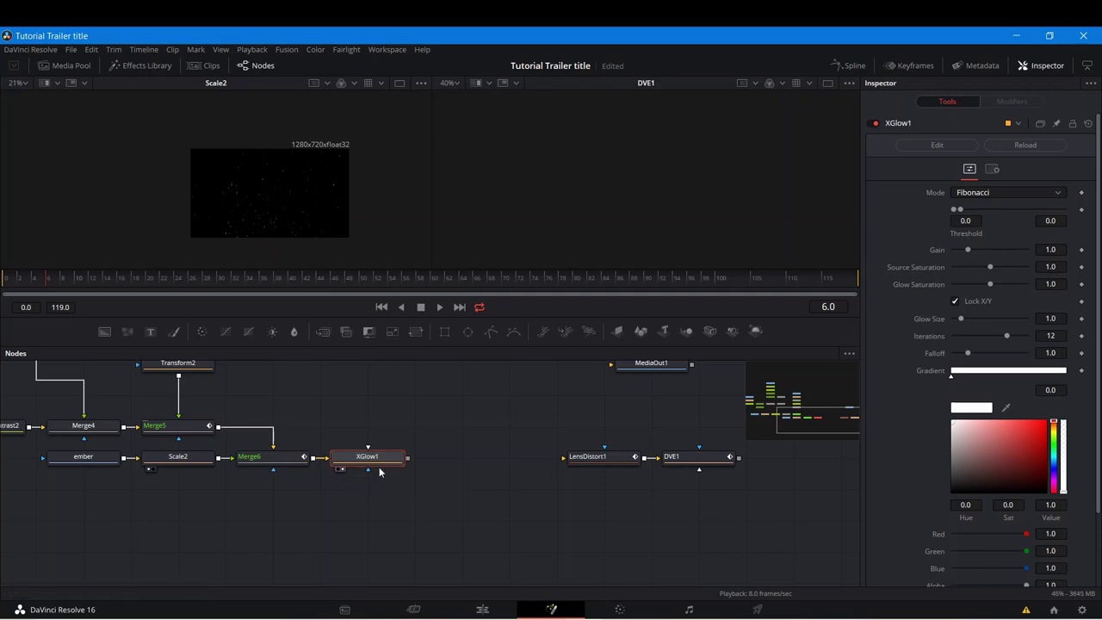
left_click_drag(392, 457, 440, 428)
left_click_drag(335, 519, 301, 463)
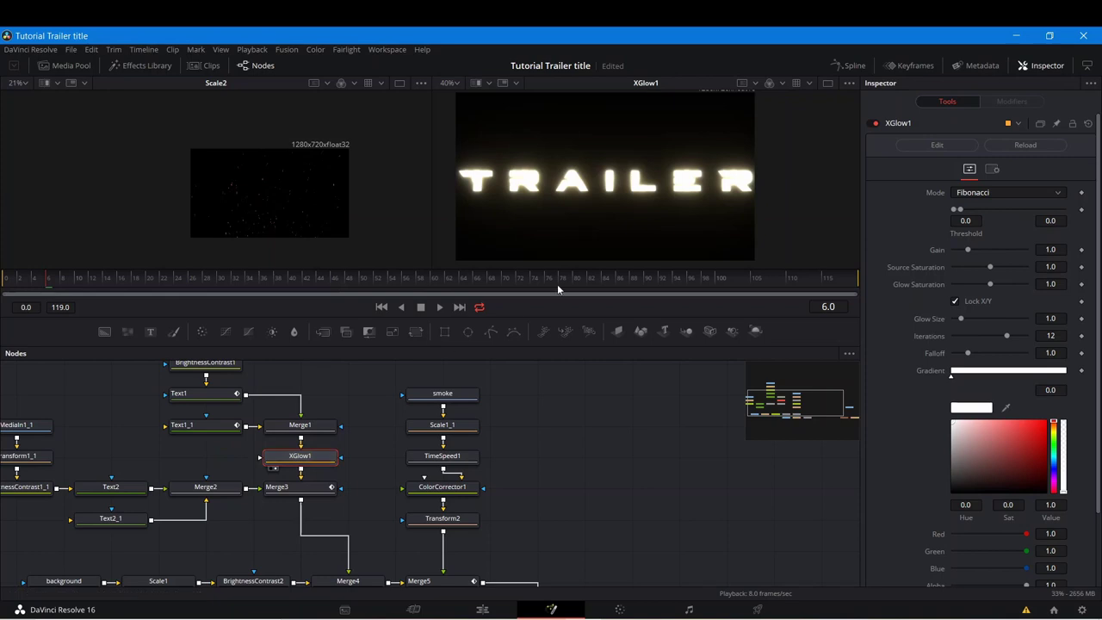
Step: Set XGlow1's Gain to 0.079, unlock X/Y, and set X Glow Size to 8.662 and Y Glow Size to 0.0, checking at frame 60
left_click_drag(968, 250, 958, 256)
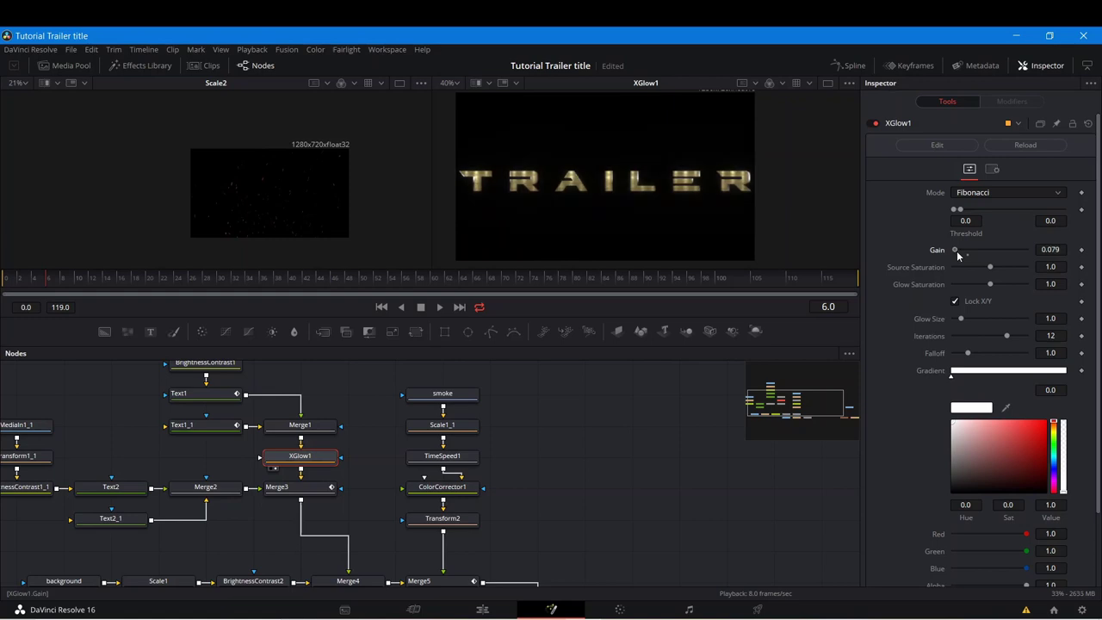
left_click(955, 301)
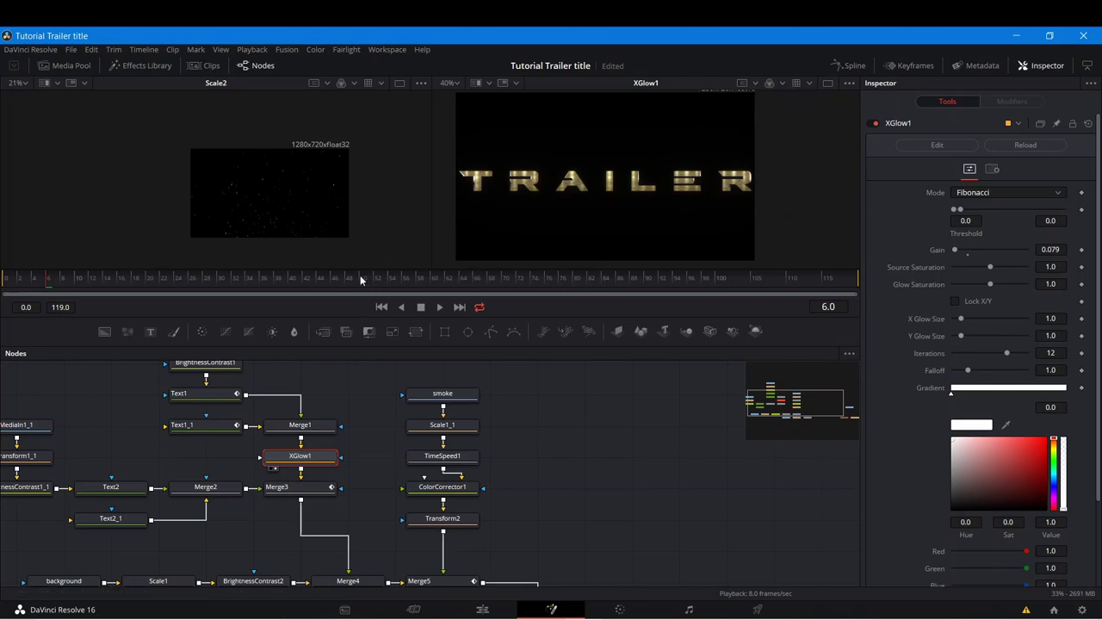
left_click(431, 277)
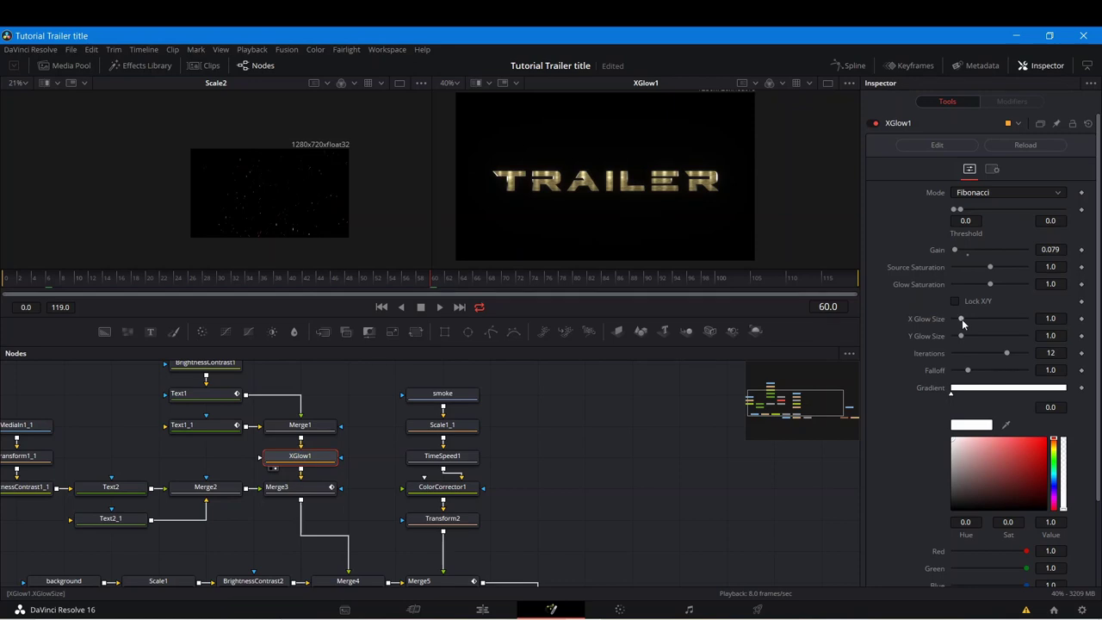
left_click_drag(963, 336, 1017, 338)
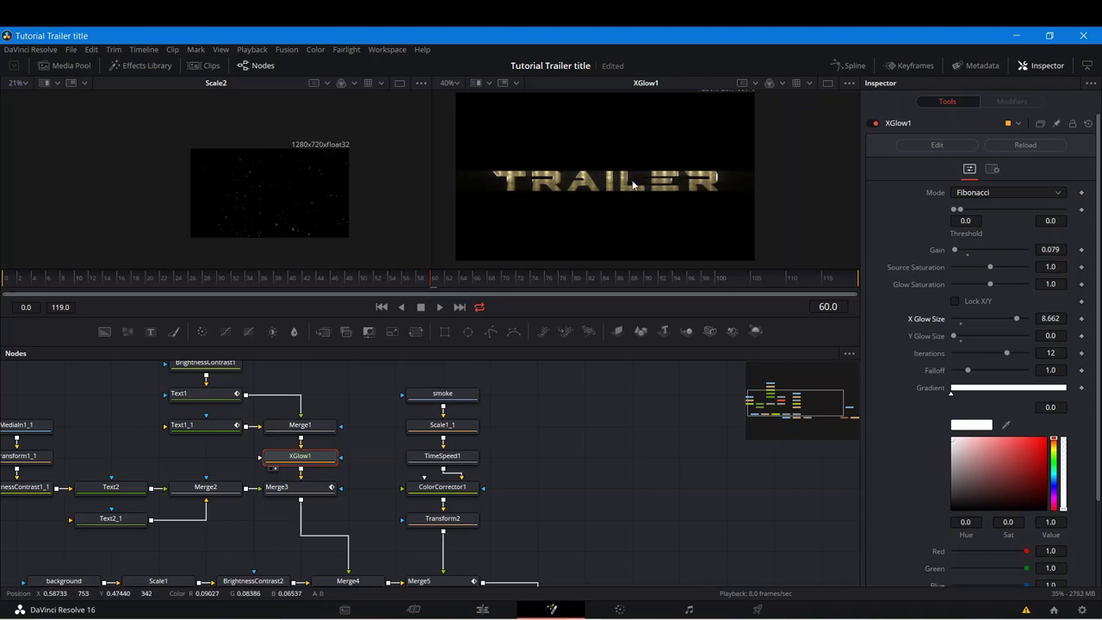
Step: Give XGlow1 a gradient from red to blue (hue 0.696), save the project, and inspect the glow on the title up close
scroll(635, 185, "up", 3)
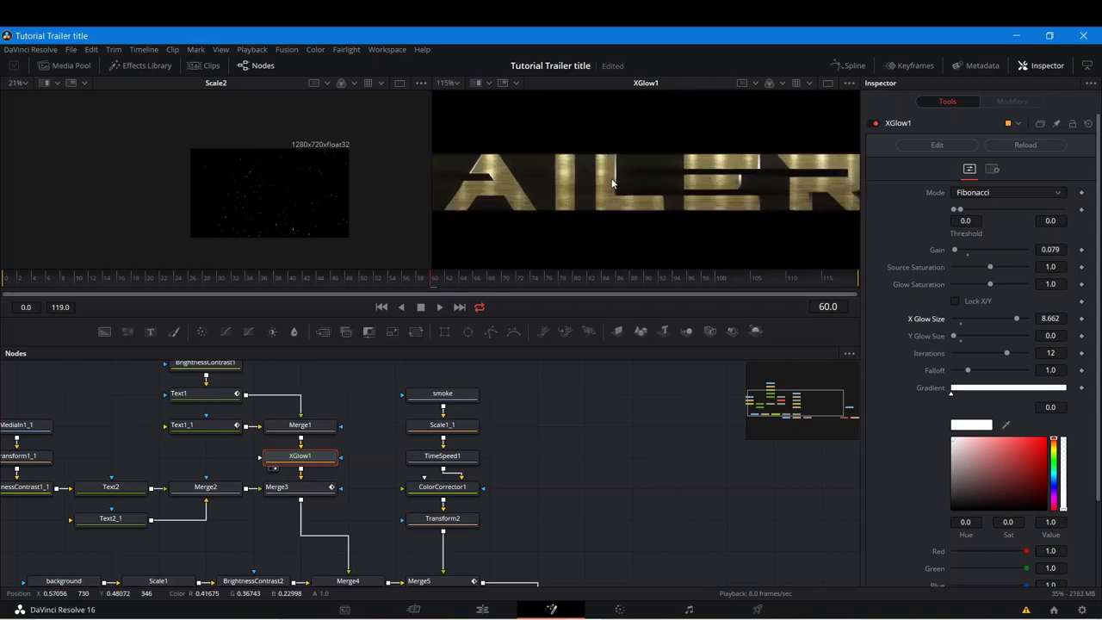
scroll(554, 196, "down", 1)
scroll(662, 206, "down", 1)
scroll(599, 193, "down", 1)
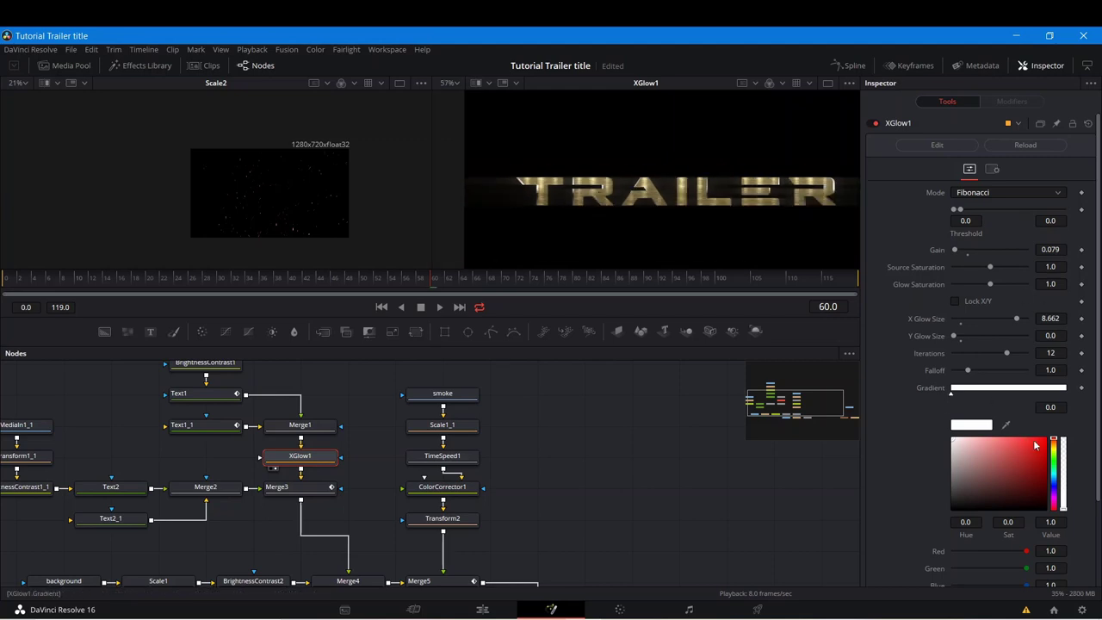
left_click_drag(1042, 446, 1049, 437)
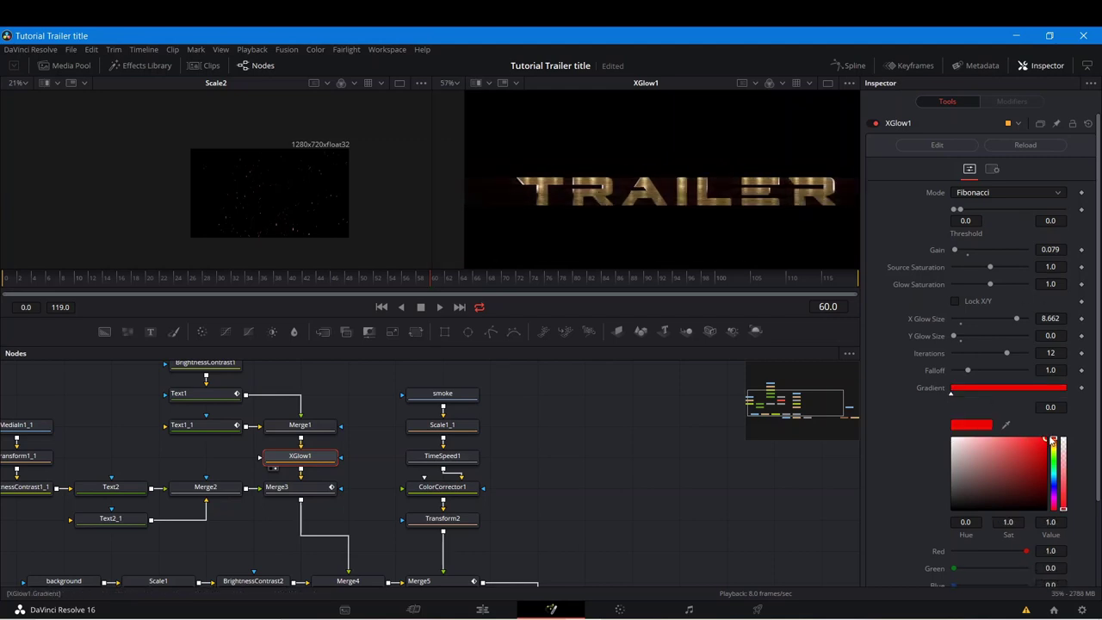
left_click(1063, 390)
left_click(1054, 487)
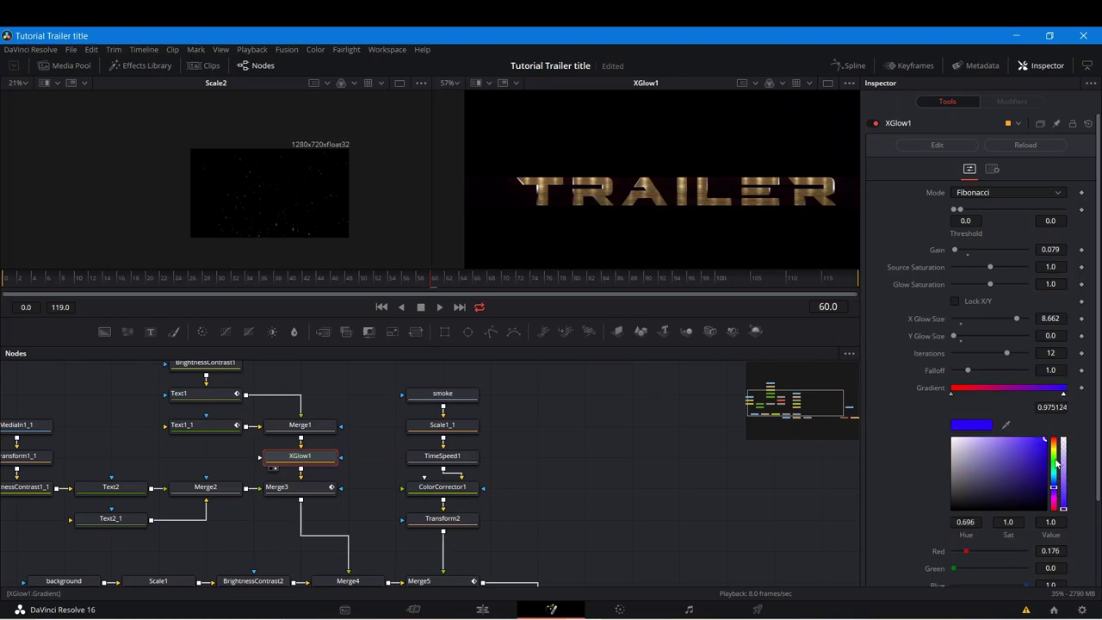
key("ctrl+s")
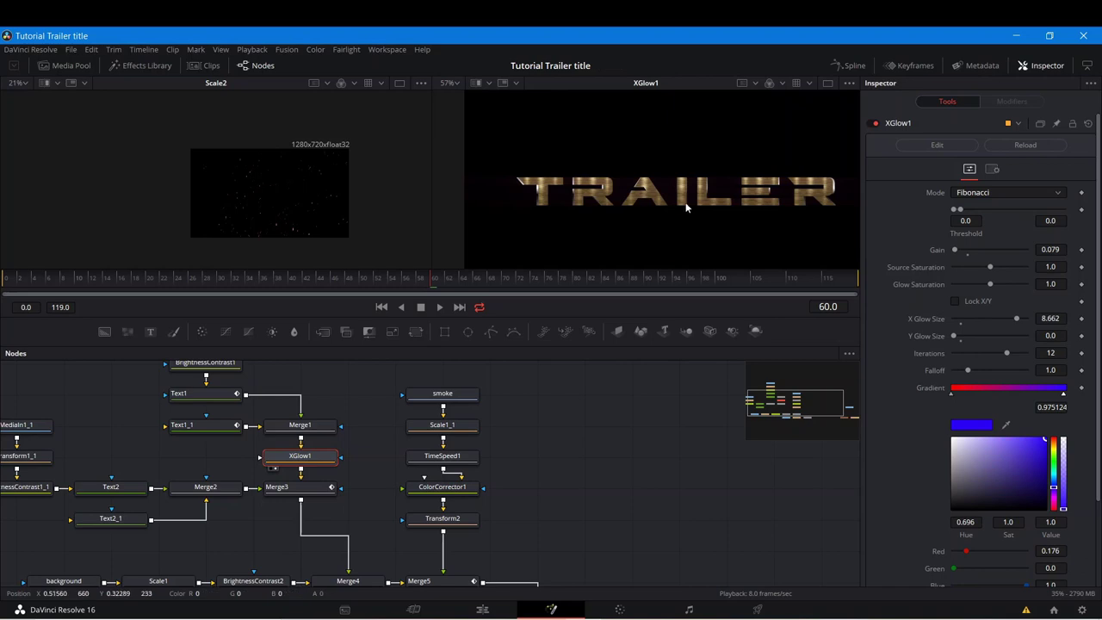
scroll(682, 184, "up", 5)
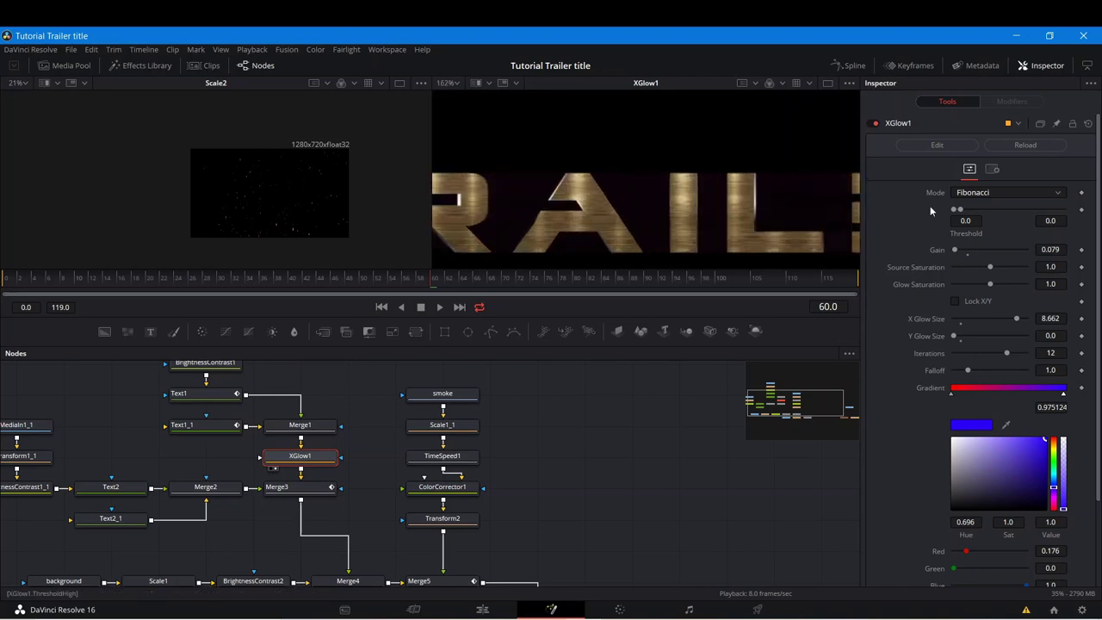
Step: Raise XGlow1's Gain to 0.1774 and change the start colour of its gradient from red to white
left_click_drag(958, 255, 971, 258)
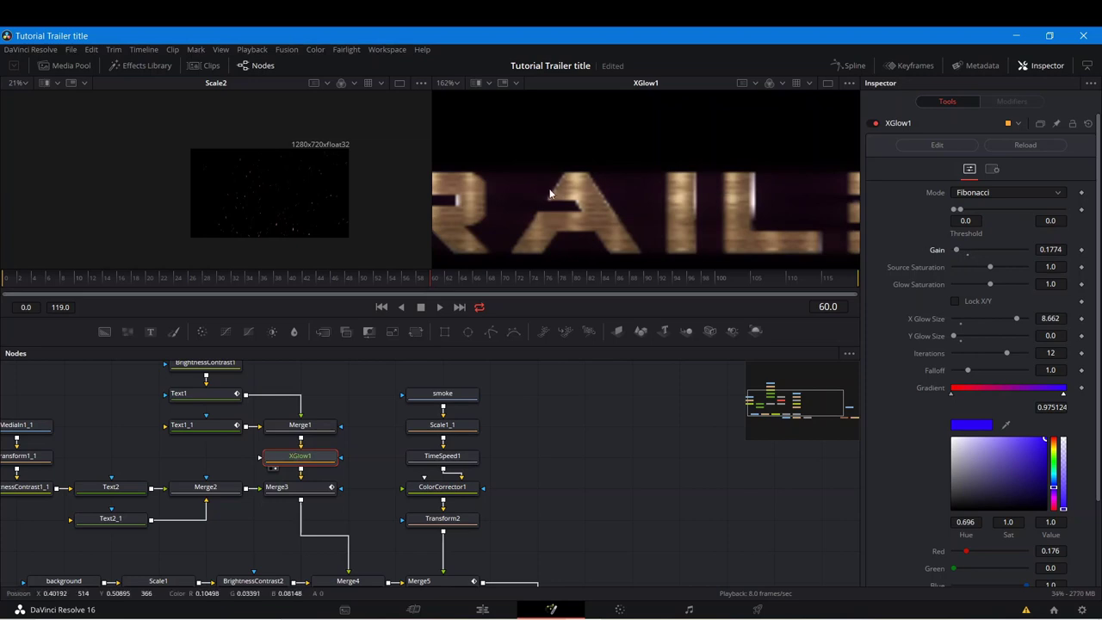
scroll(550, 195, "down", 2)
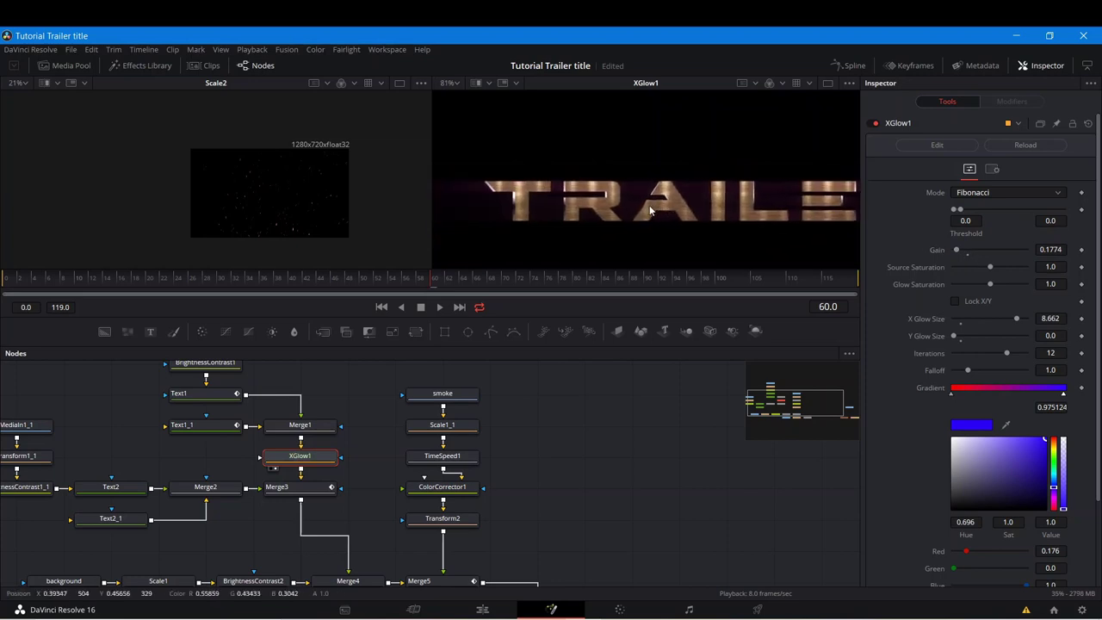
left_click(952, 396)
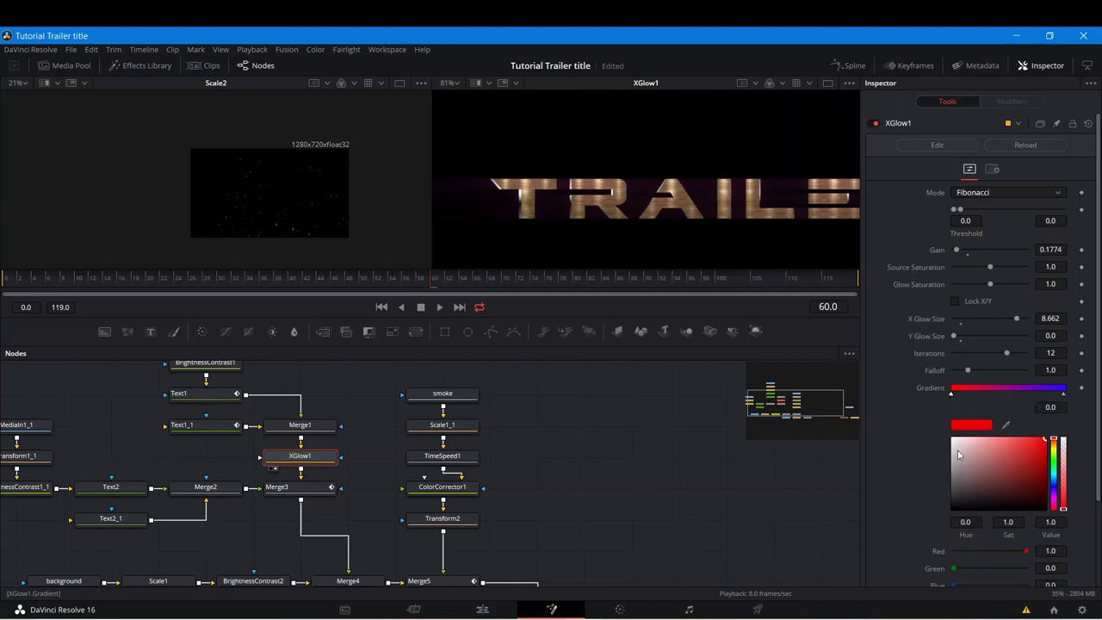
left_click(954, 439)
left_click(1064, 395)
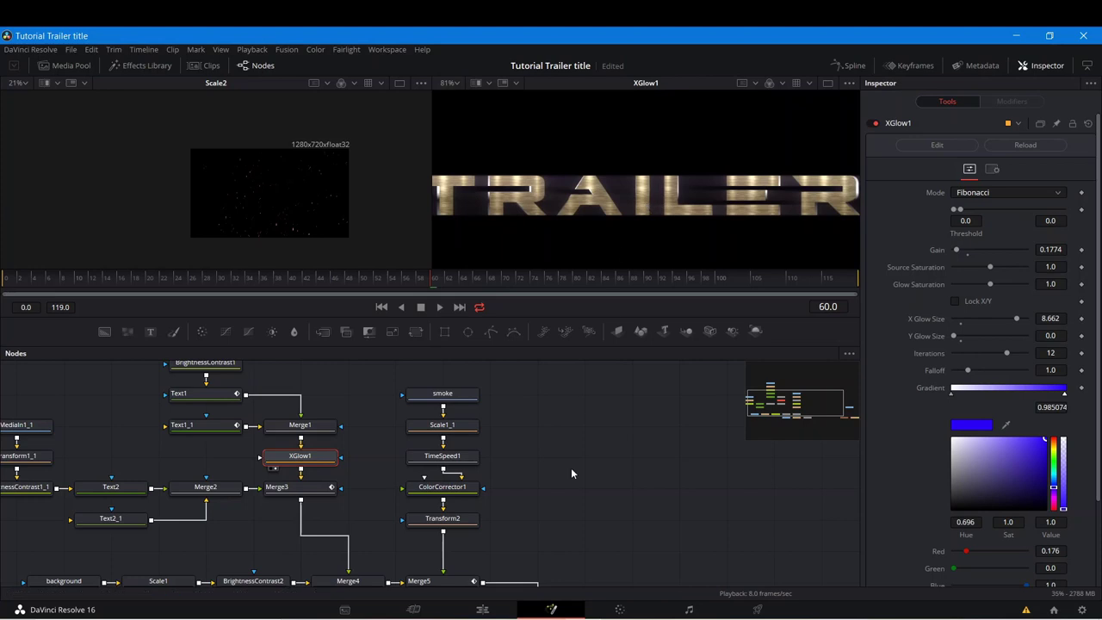
left_click(586, 365)
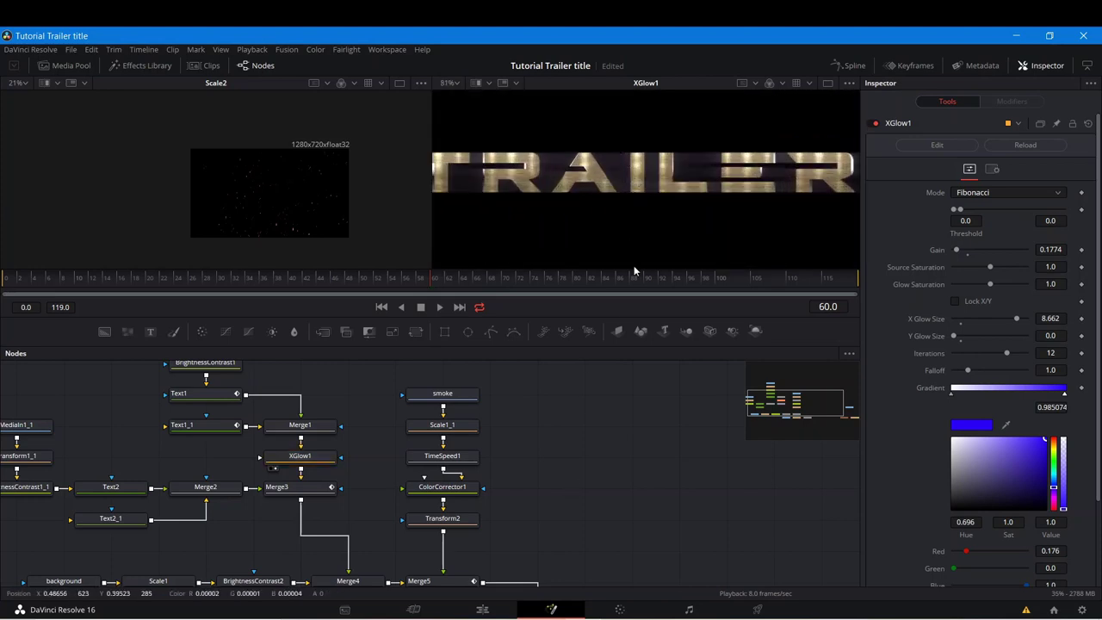
Step: Animate XGlow1's Gain with a keyframe of 0.0 at frame 60 and one of 0.1344 at frame 72
left_click_drag(956, 253, 937, 253)
right_click(949, 257)
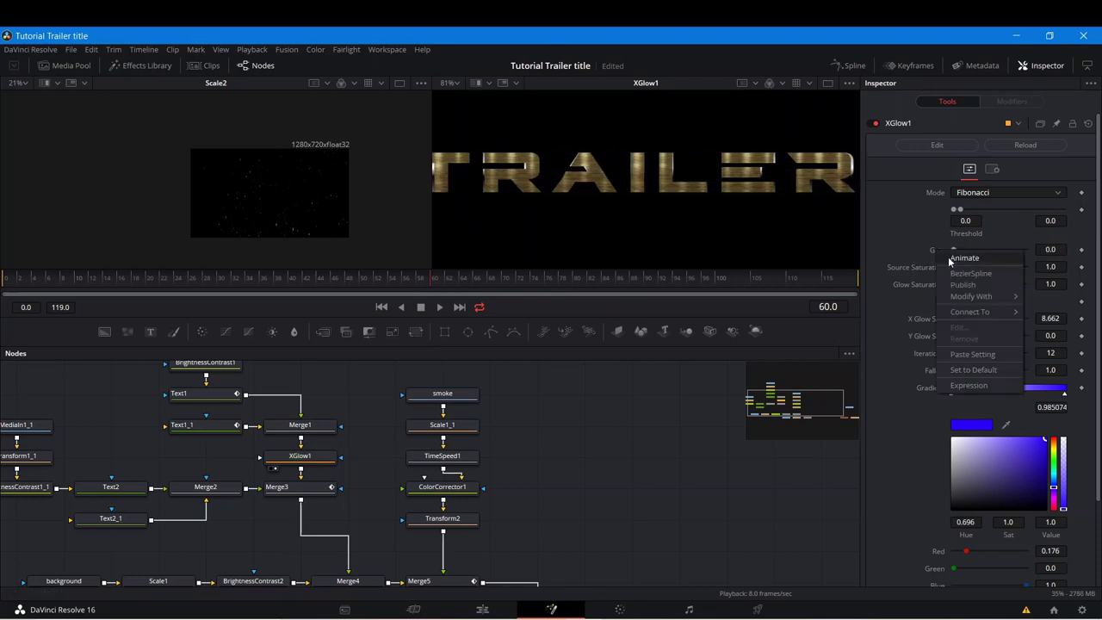
left_click(951, 260)
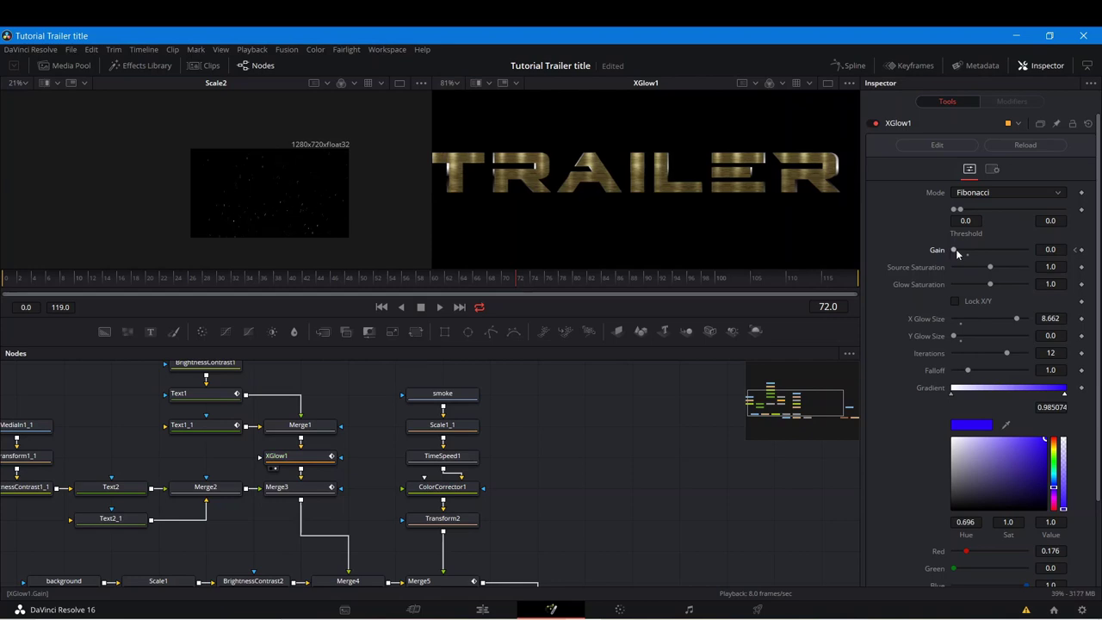
left_click_drag(955, 251, 959, 254)
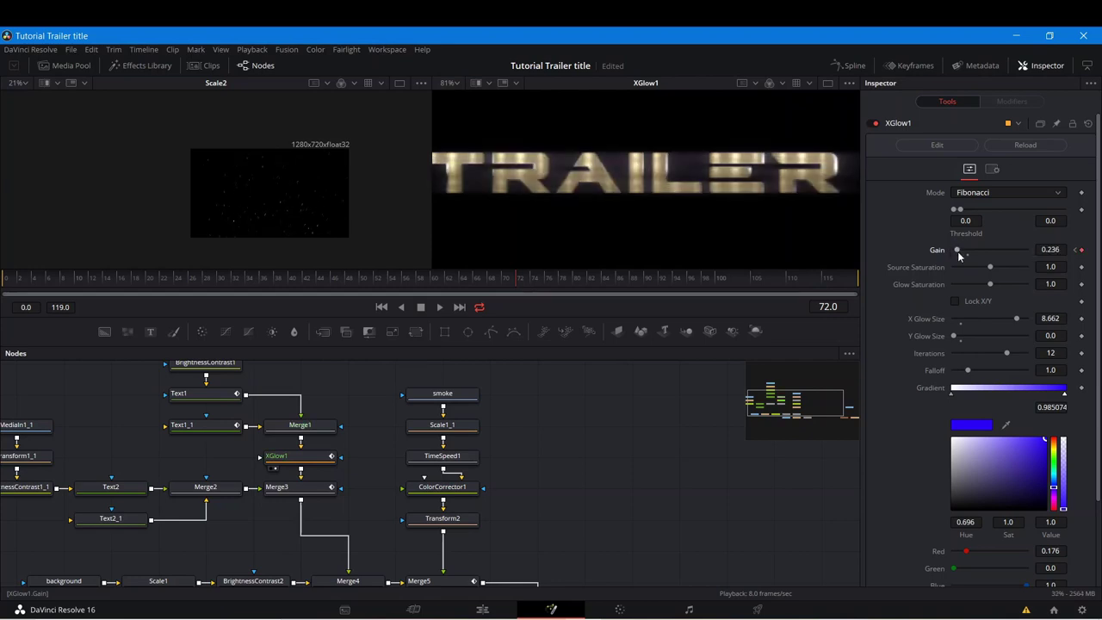
left_click_drag(956, 253, 952, 253)
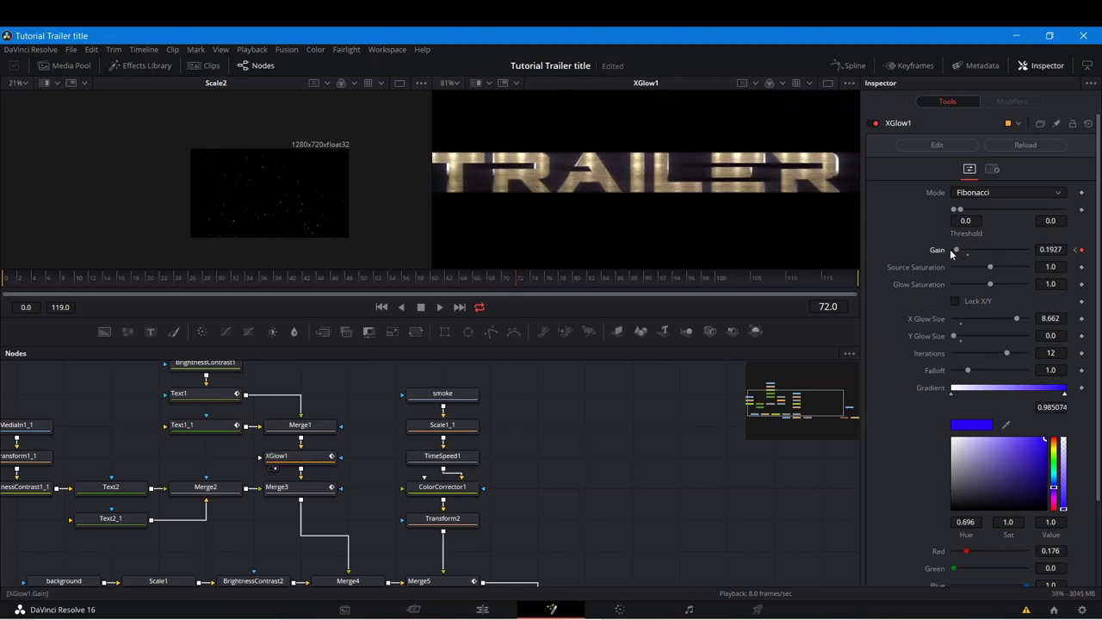
left_click_drag(959, 252, 953, 252)
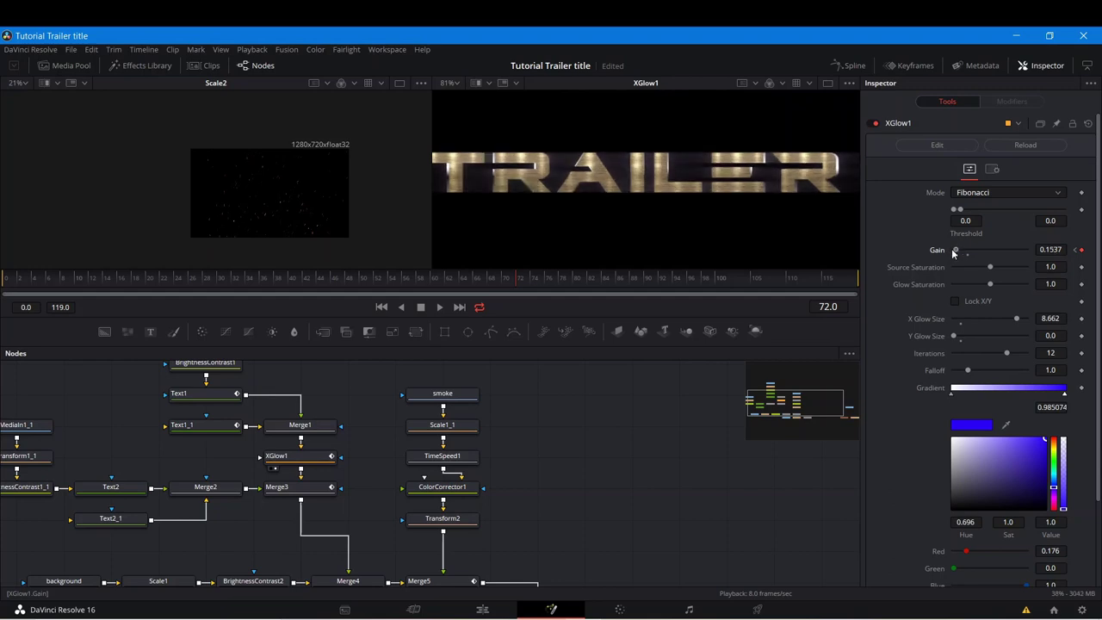
left_click_drag(954, 252, 950, 252)
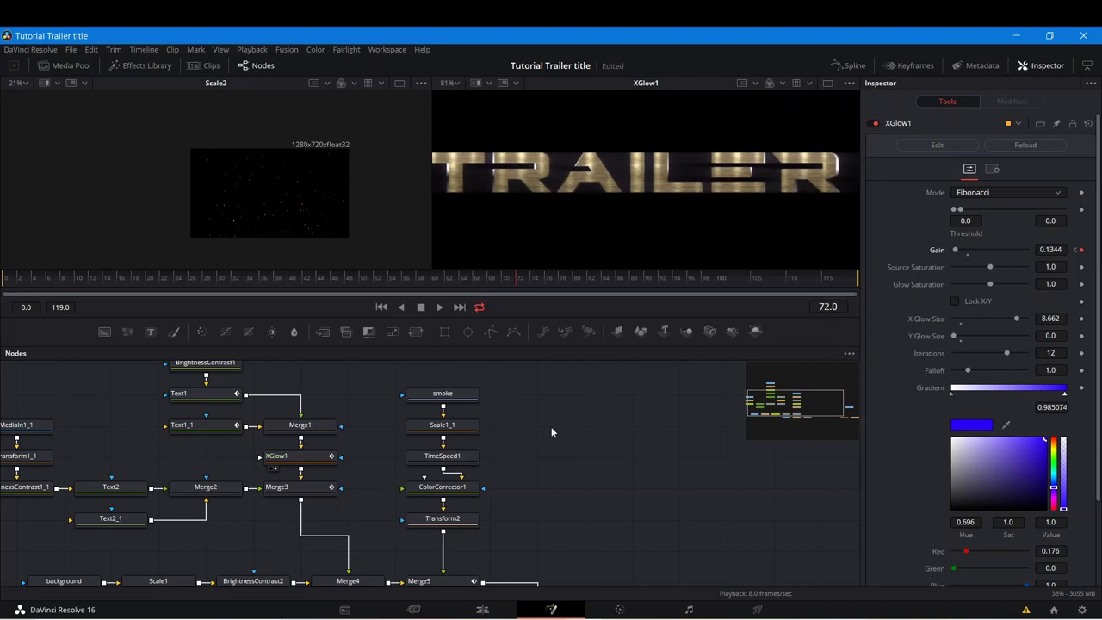
Step: Display Merge6 in the second viewer and examine the glow on the full title composite up close
scroll(568, 457, "down", 2)
scroll(600, 237, "down", 5)
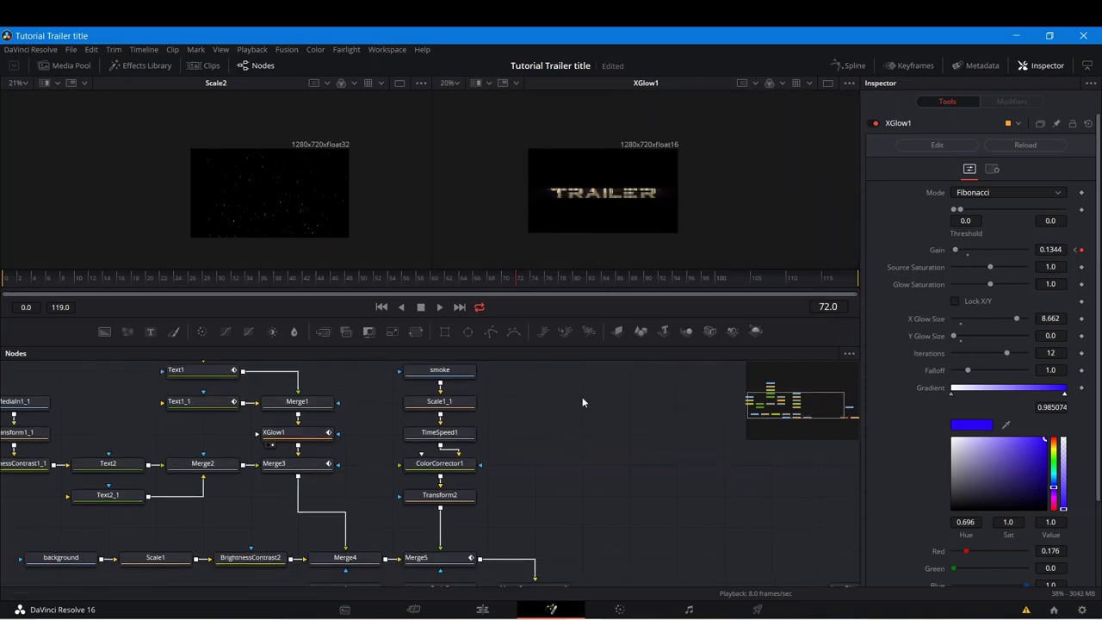
left_click_drag(555, 442, 468, 336)
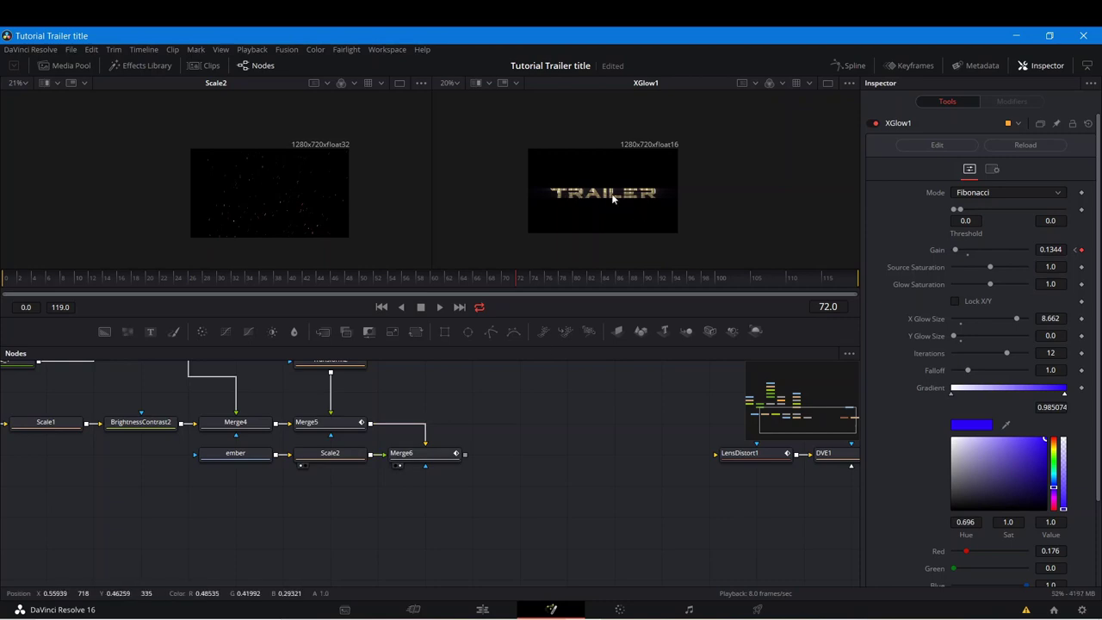
key("2")
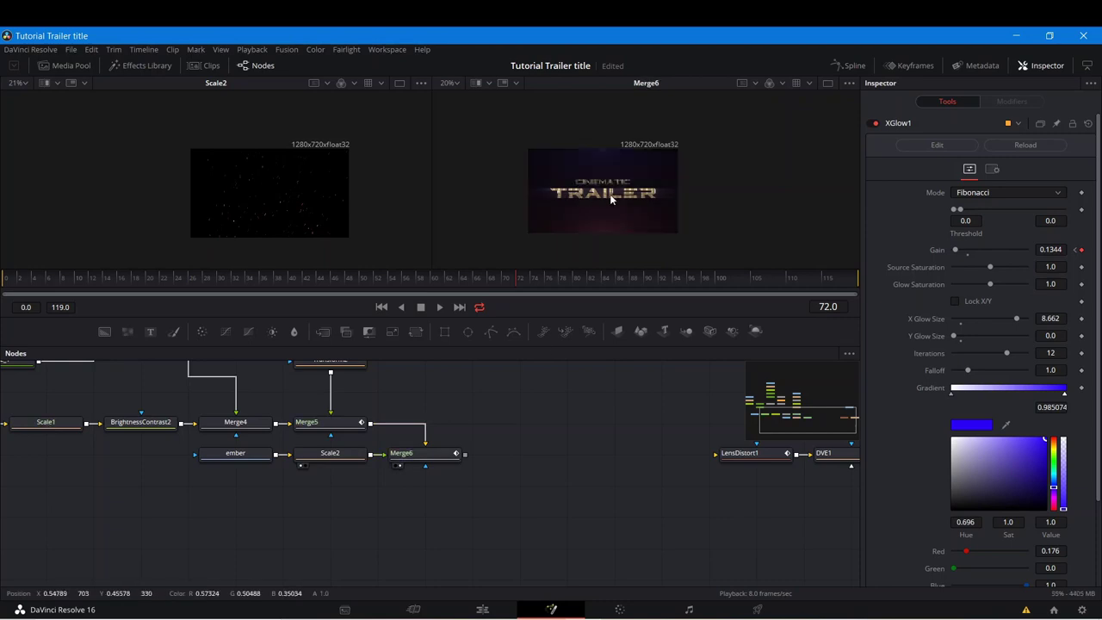
scroll(607, 196, "up", 5)
scroll(603, 191, "up", 5)
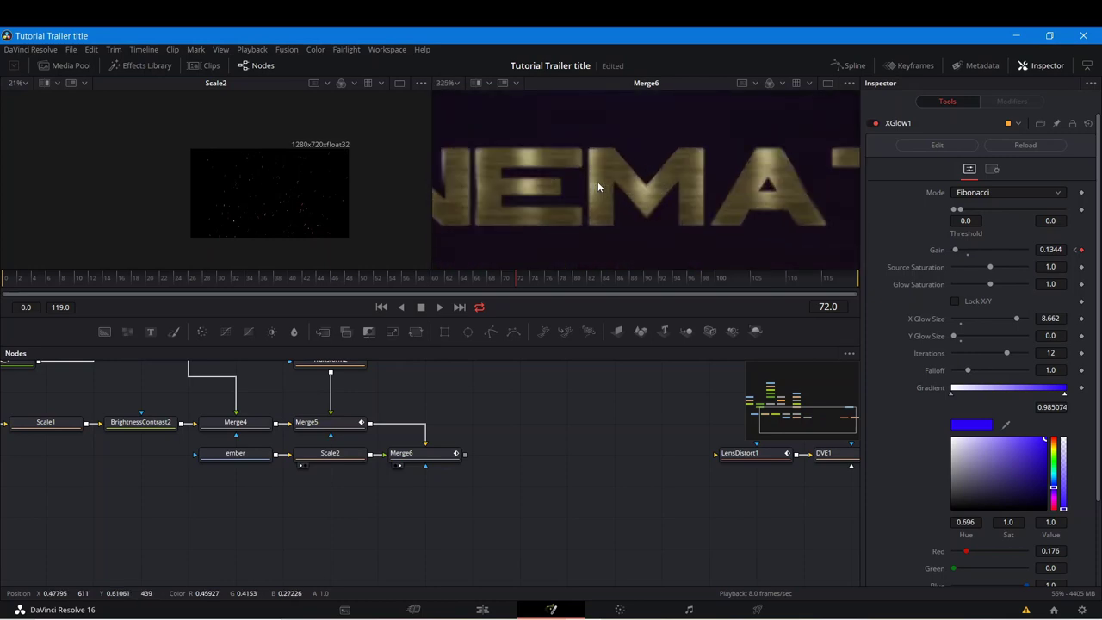
scroll(600, 195, "down", 5)
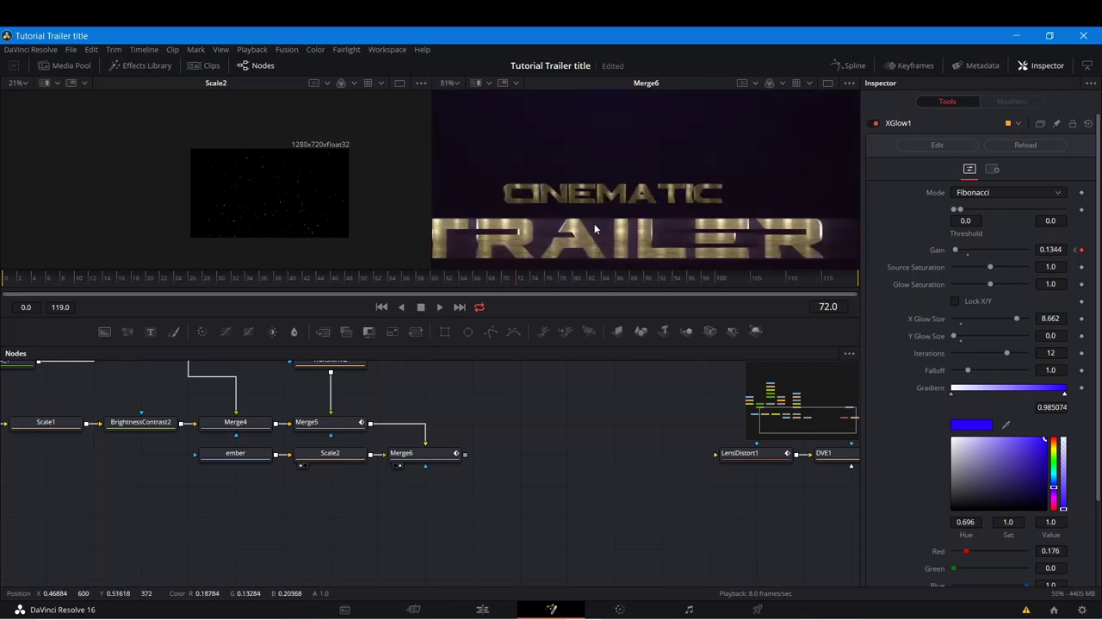
scroll(594, 207, "down", 3)
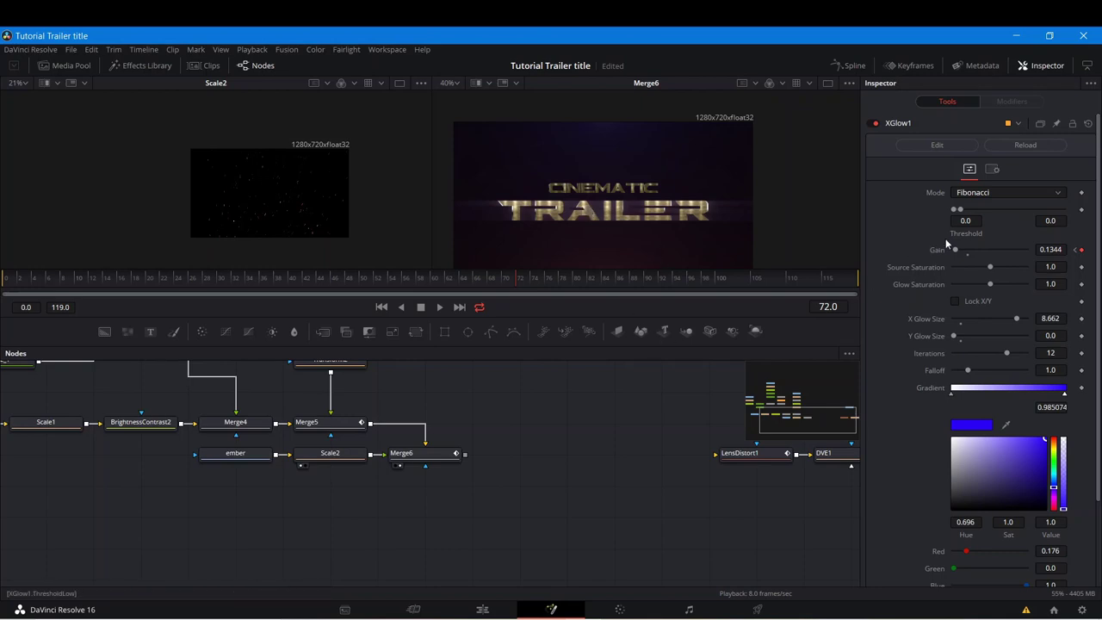
Step: Reduce XGlow1's Gain keyframe at frame 72 to 0.1
left_click_drag(955, 253, 951, 256)
left_click(1057, 250)
key("BackSpace")
key("BackSpace")
key("BackSpace")
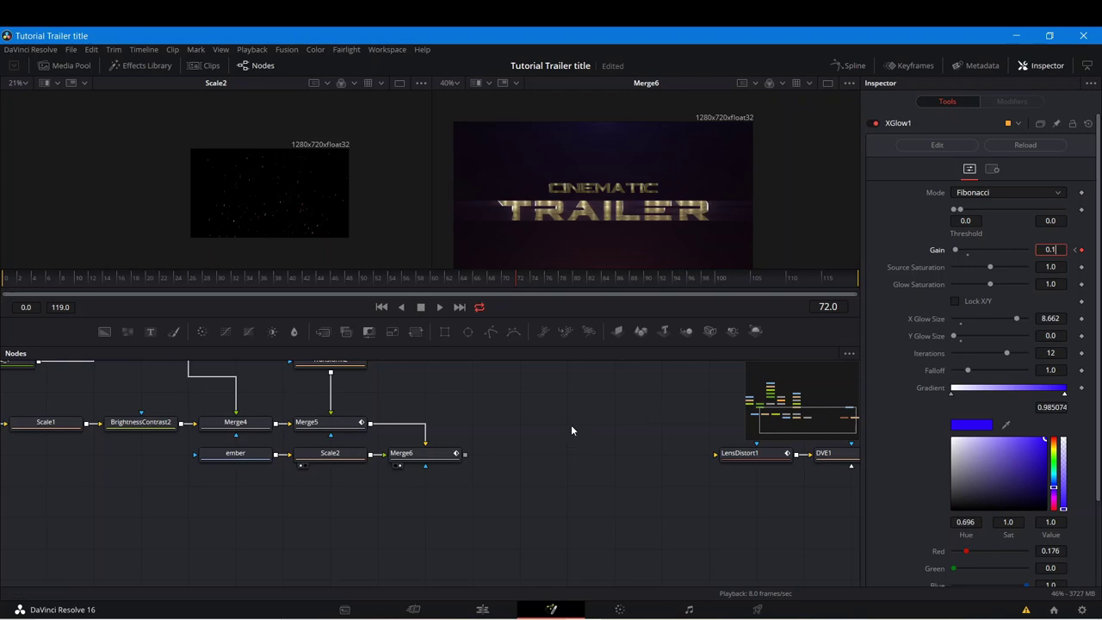
left_click(572, 420)
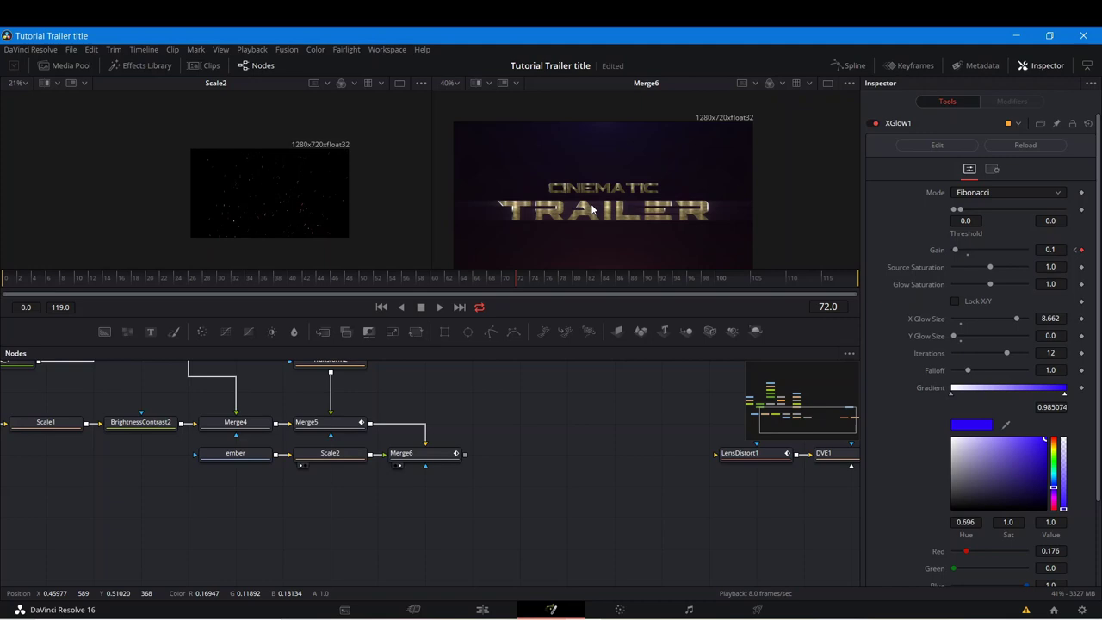
Step: Connect Merge6 to LensDistort1, clear Merge6 from the viewer, and move LensDistort1 and DVE1 right beside Merge6
left_click_drag(535, 444, 399, 450)
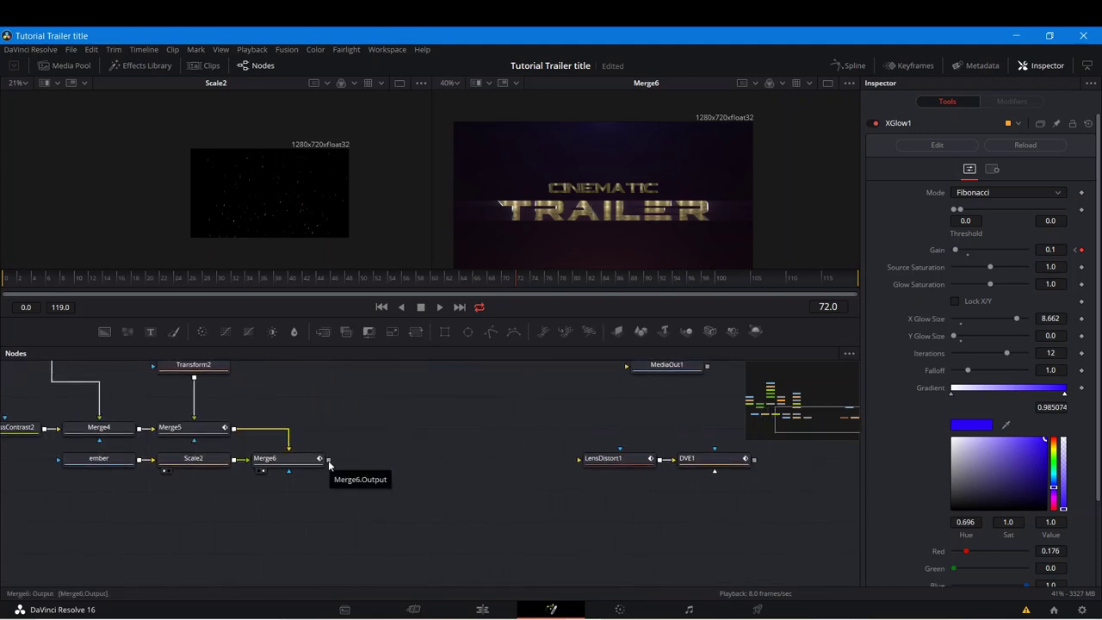
left_click_drag(328, 459, 585, 459)
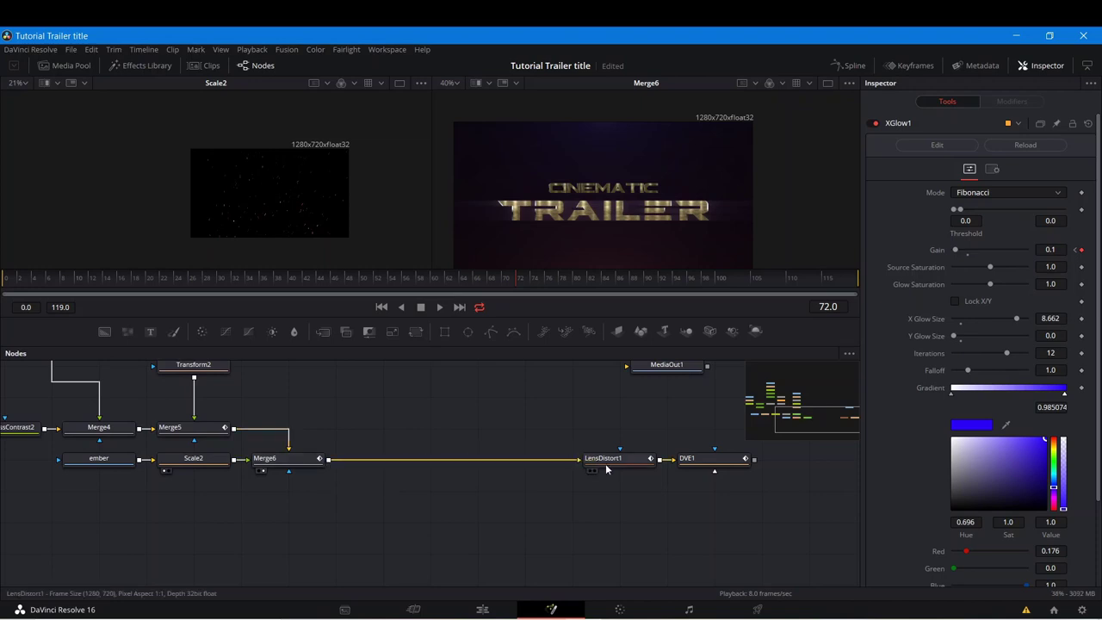
left_click(263, 473)
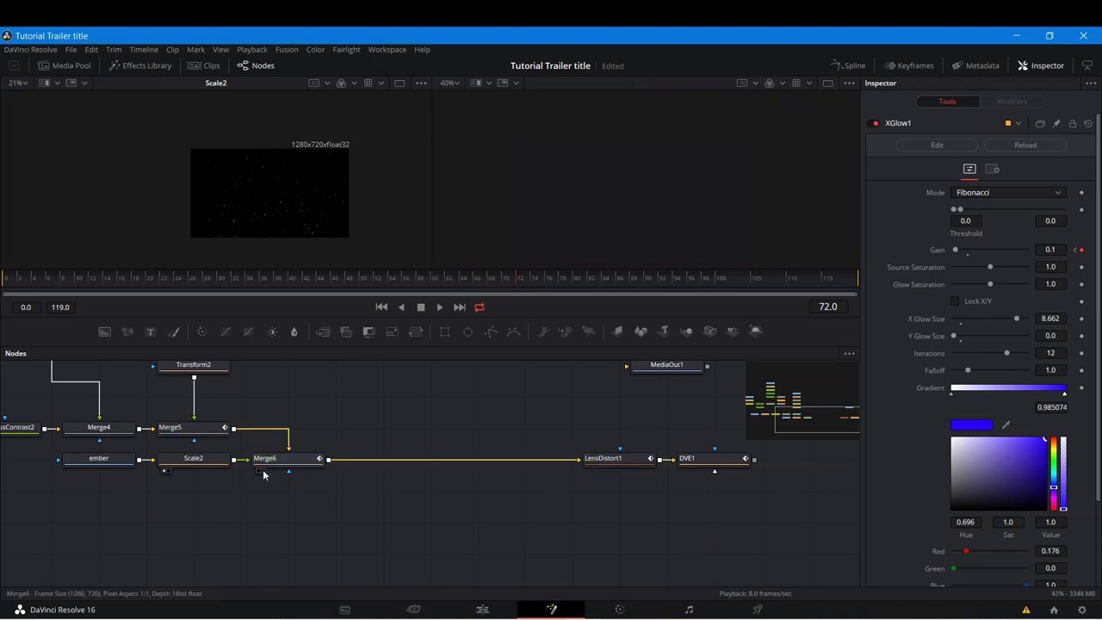
left_click_drag(453, 423, 324, 460)
left_click_drag(472, 472, 332, 498)
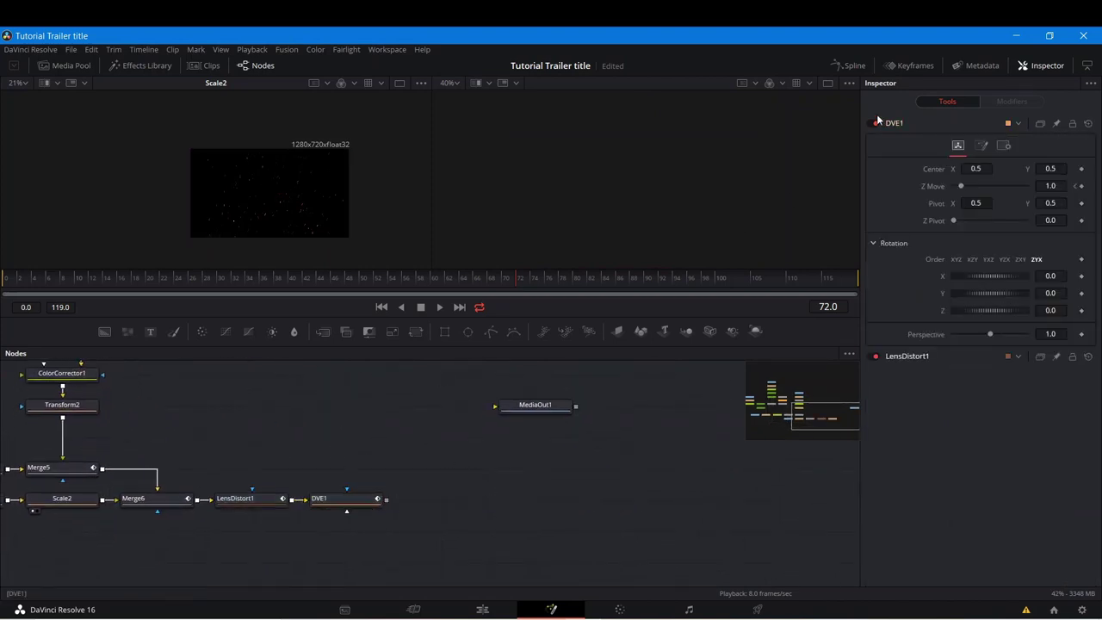
Step: Open and widen the Spline editor, and show the Character Spacing curves of Text1_1 and Text1 fitted to the graph
left_click(852, 67)
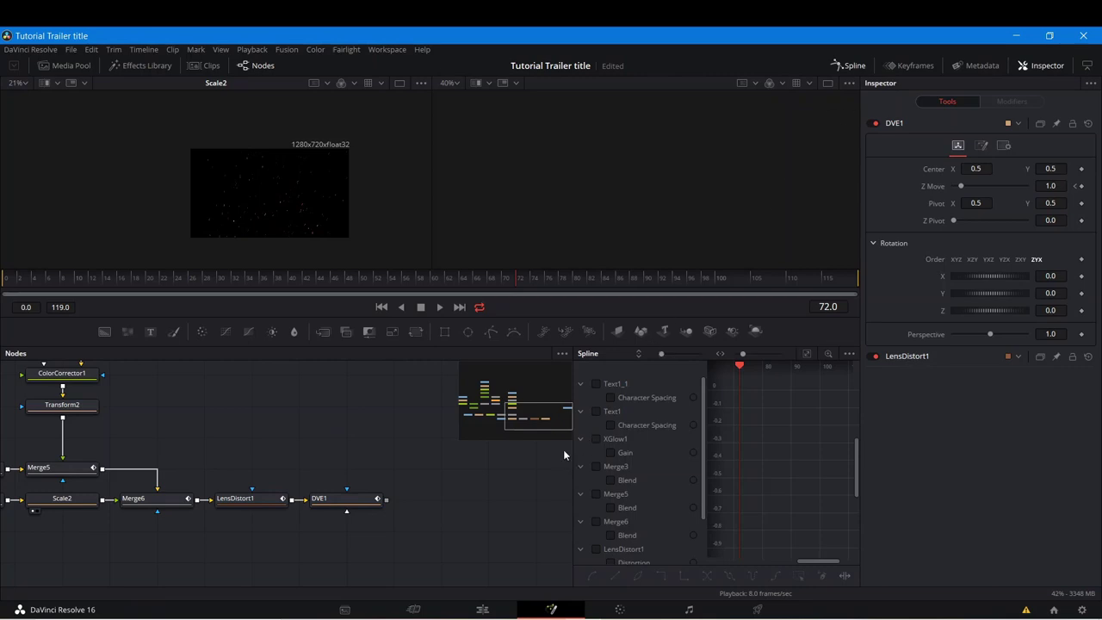
left_click_drag(573, 456, 62, 427)
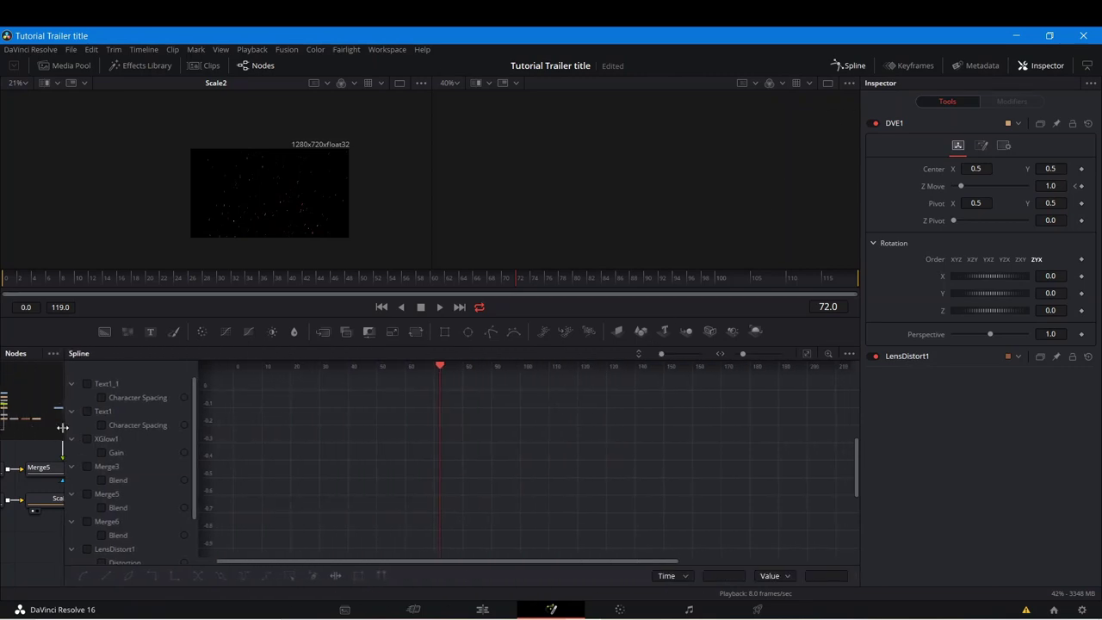
left_click(85, 383)
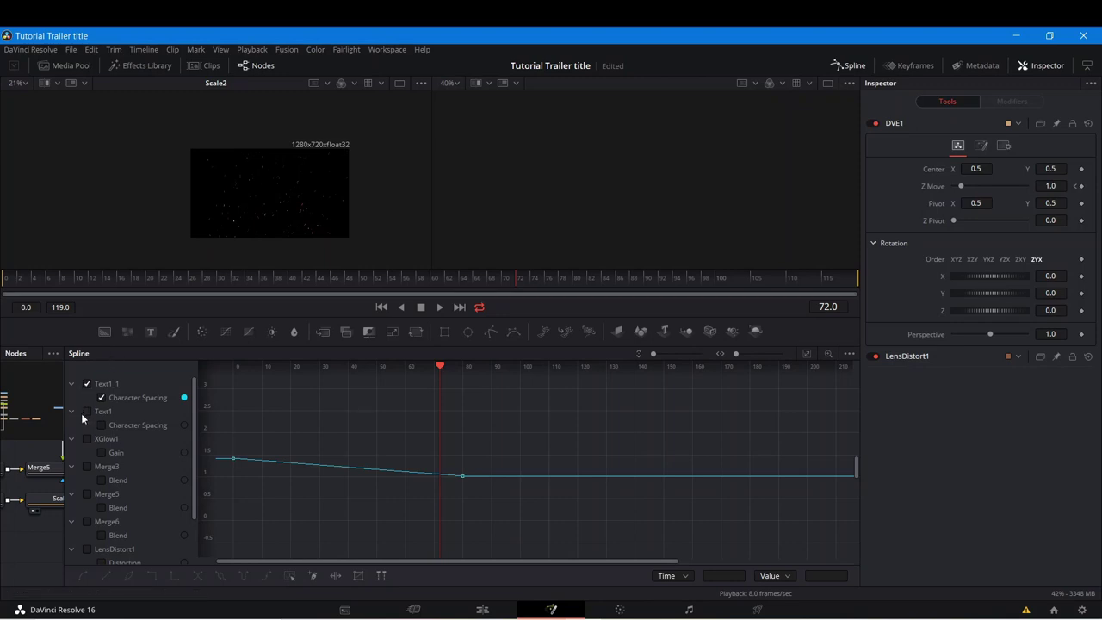
left_click(86, 412)
left_click(808, 356)
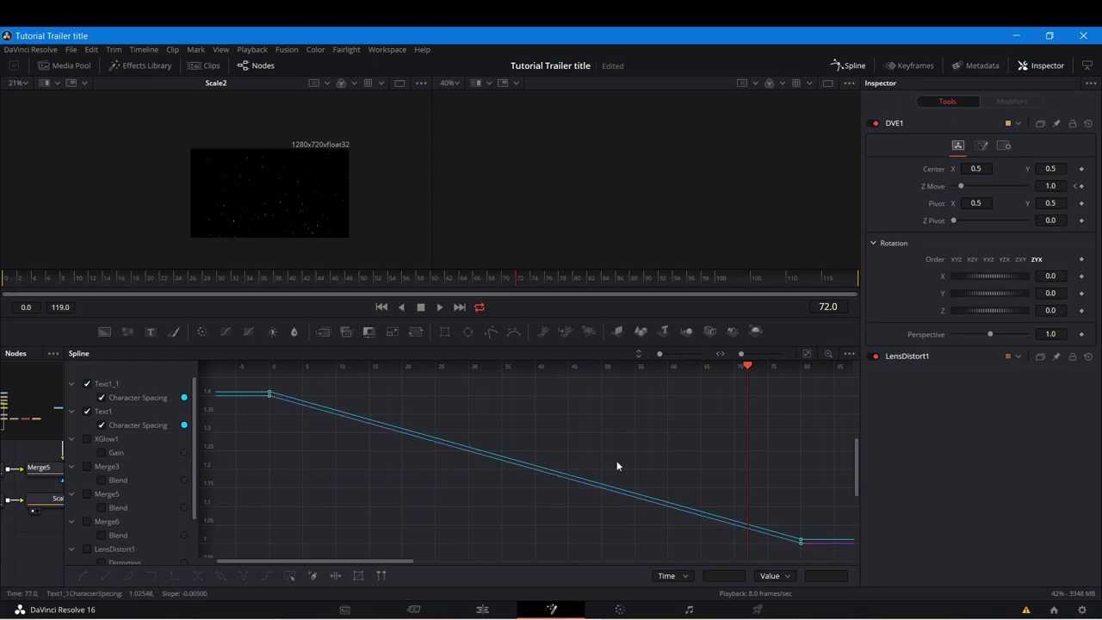
Step: Smooth all Character Spacing keyframes of Text1_1 and Text1 so both curves ease in and out
scroll(267, 385, "up", 3)
scroll(278, 421, "down", 3)
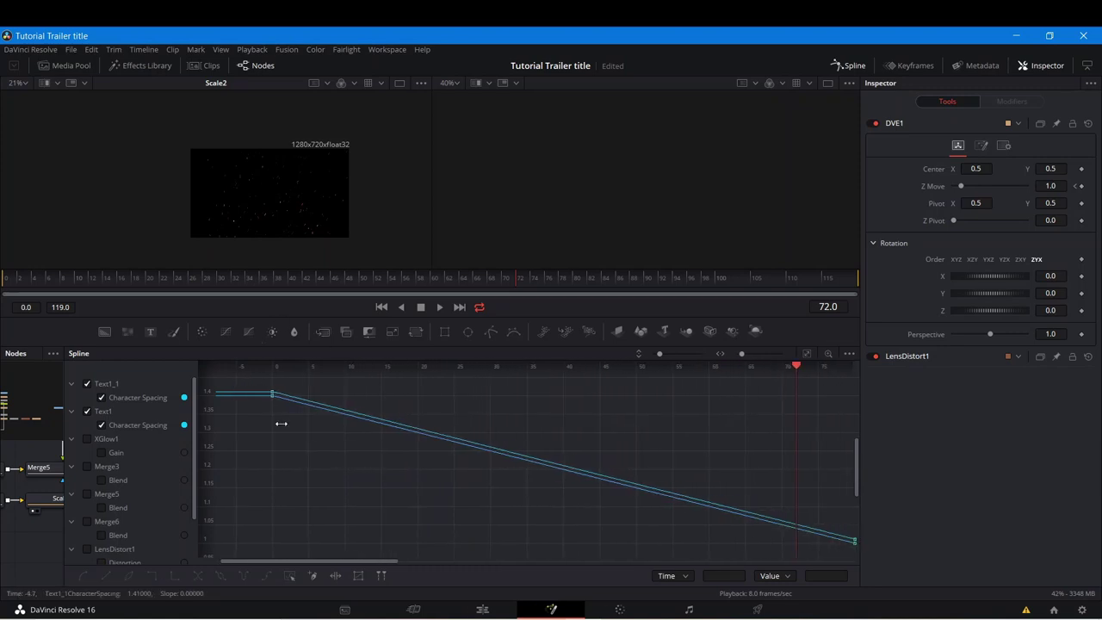
left_click(808, 353)
left_click_drag(247, 378, 837, 557)
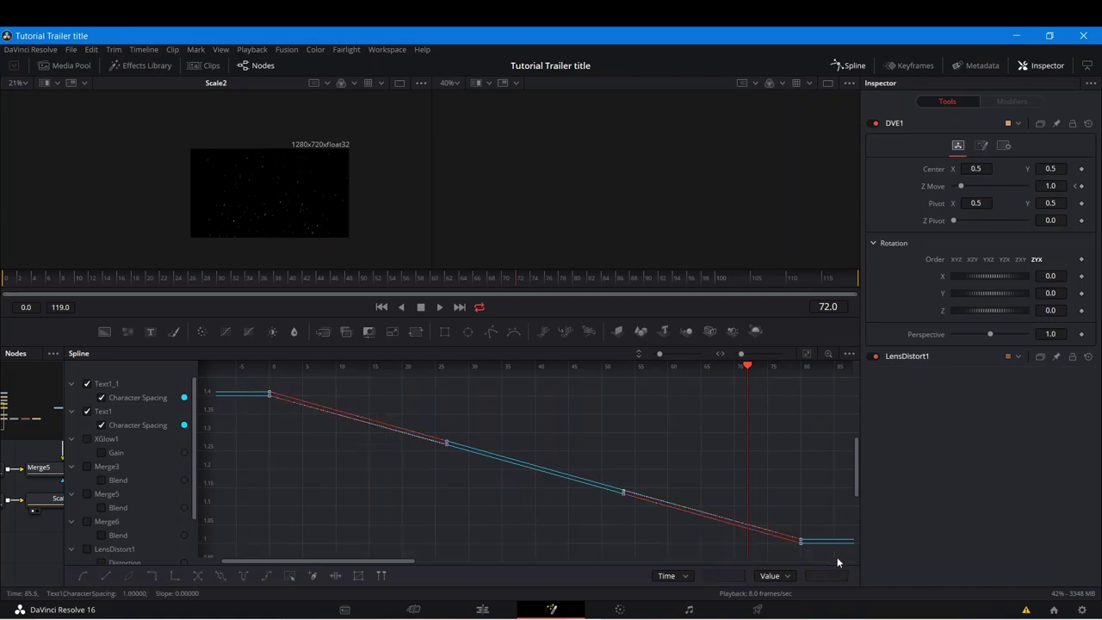
key("s")
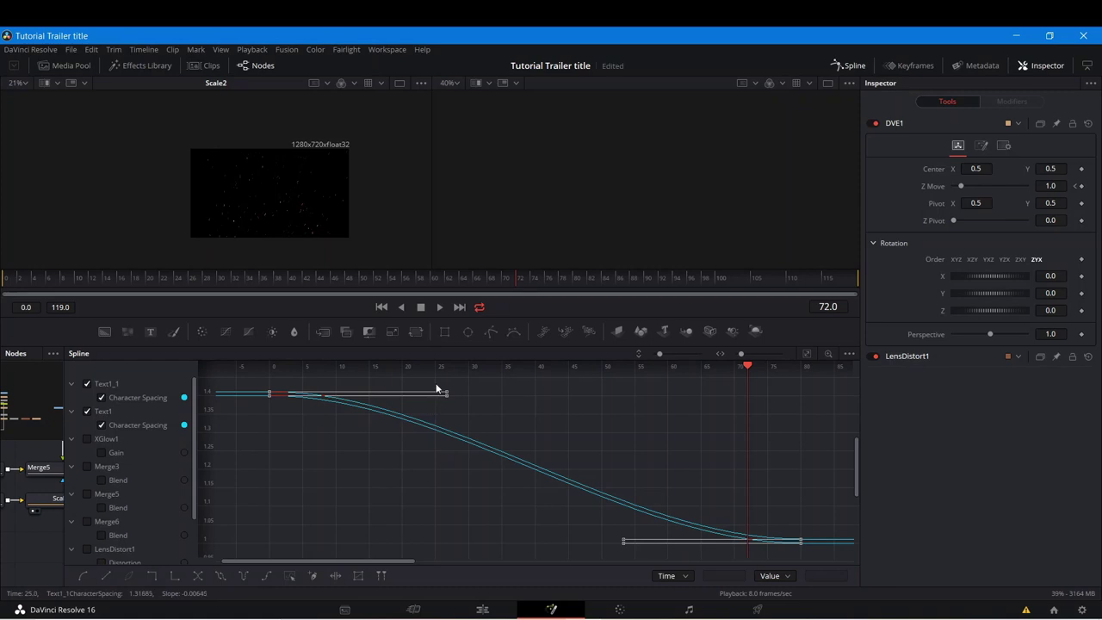
left_click(475, 415)
left_click_drag(254, 383, 836, 560)
Step: Hide the Text1_1 and Text1 curves, show XGlow1's Gain curve fitted to the graph, and smooth its keyframes
left_click(86, 384)
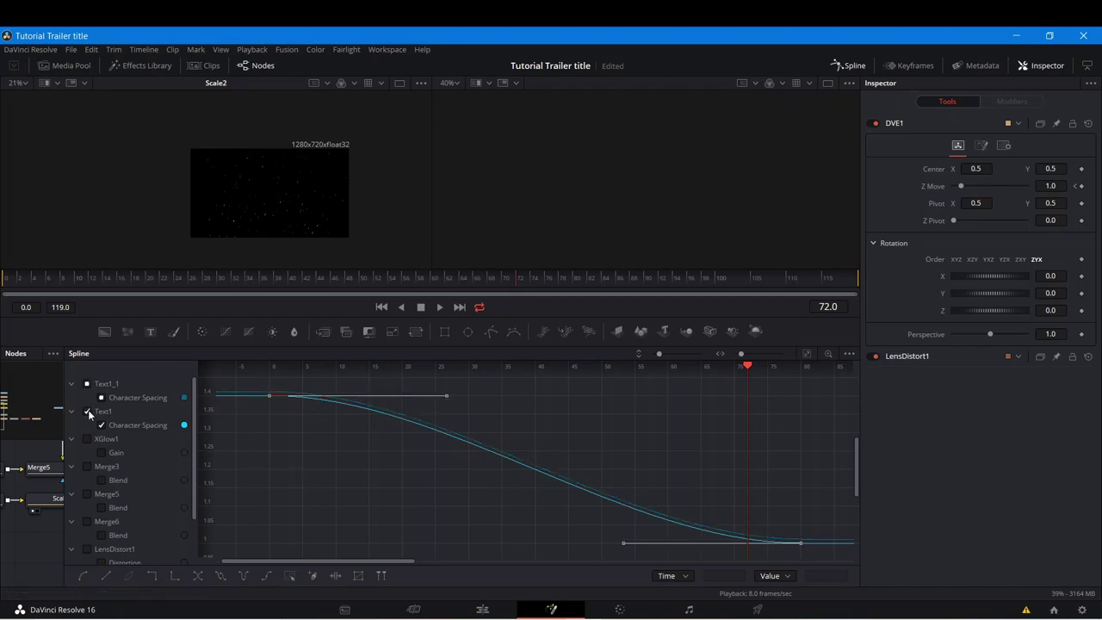
left_click(87, 410)
left_click(89, 410)
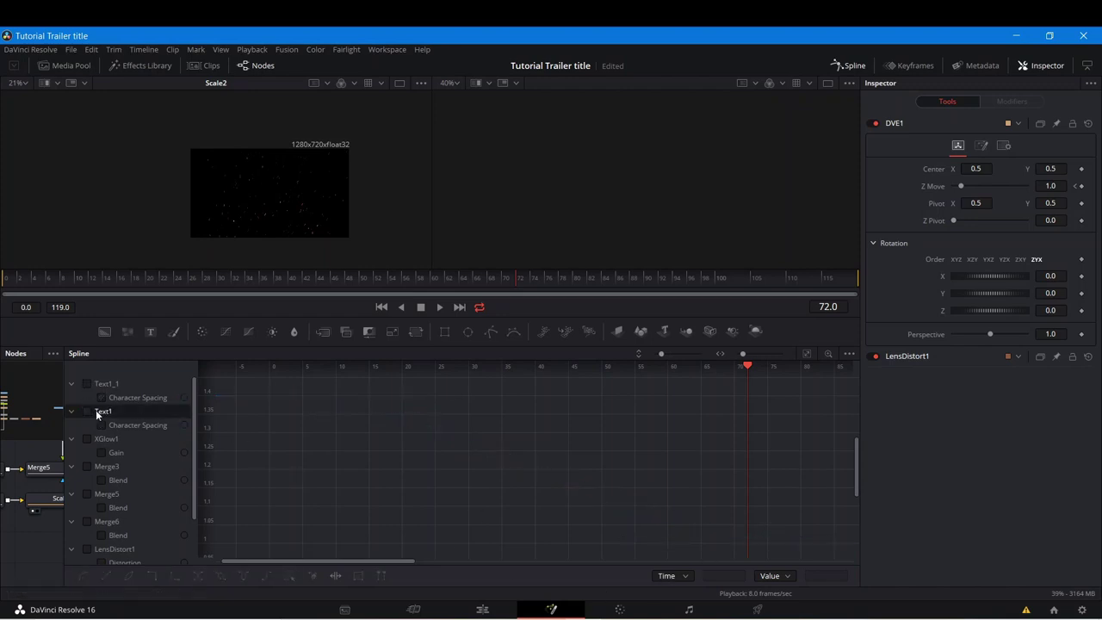
scroll(96, 410, "down", 1)
left_click(87, 397)
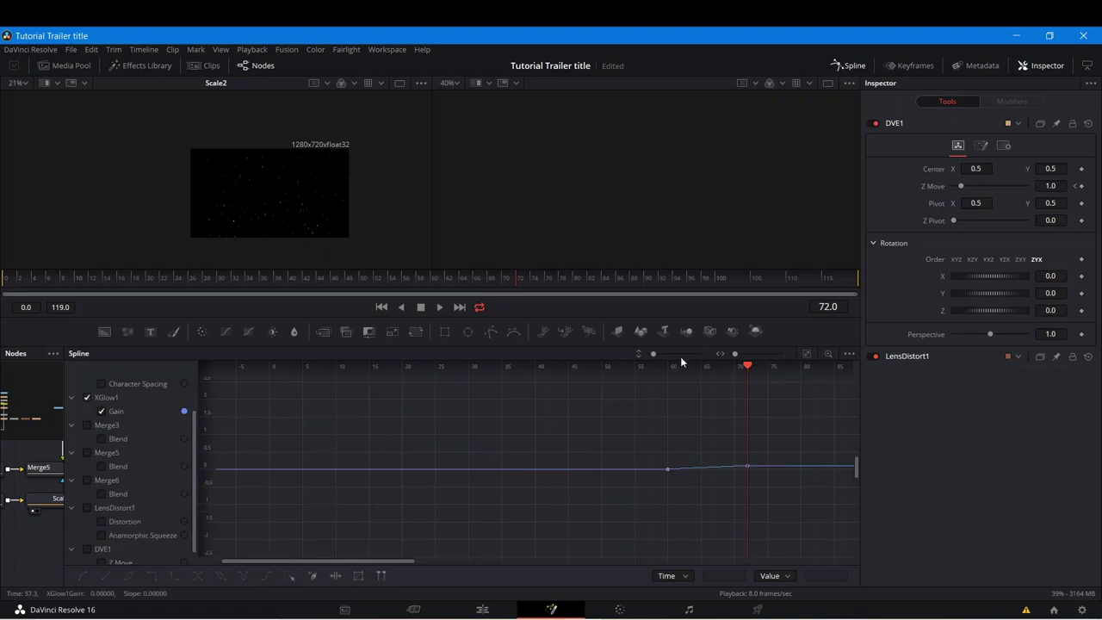
left_click(806, 354)
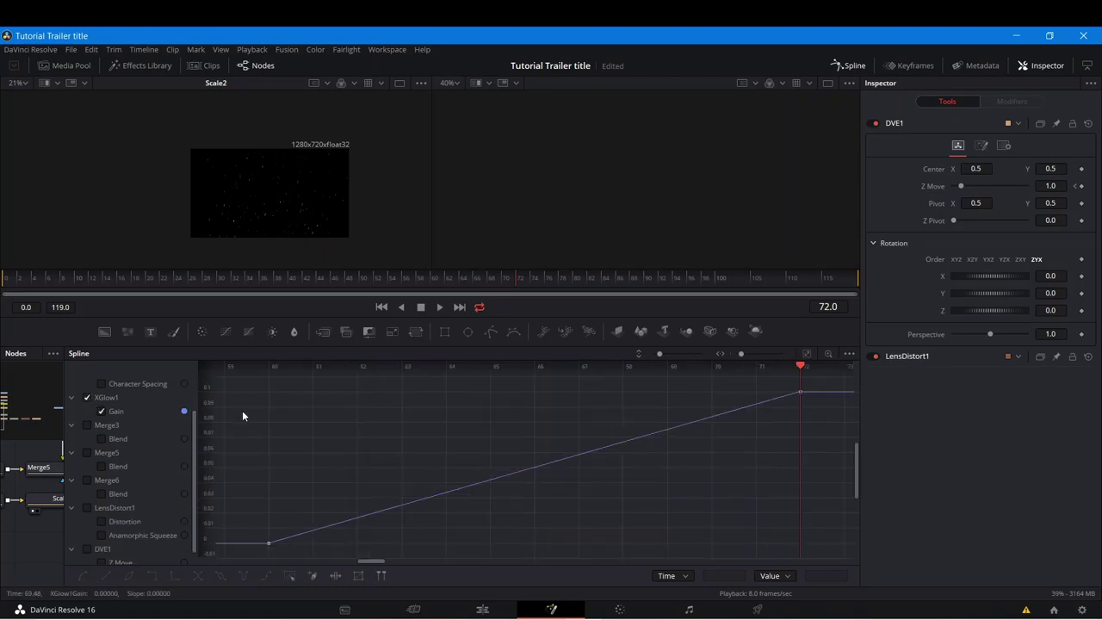
left_click_drag(246, 379, 848, 553)
key("shift+s")
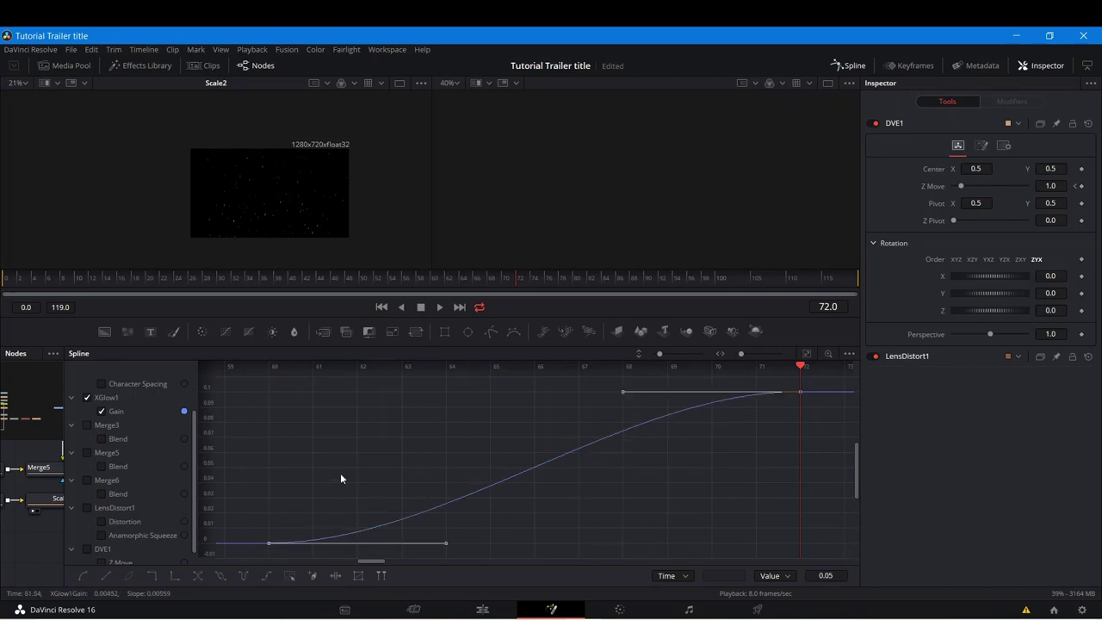
Step: Hide XGlow1's Gain curve, show Merge3's Blend curve fitted to the graph, and smooth its keyframes
left_click(86, 399)
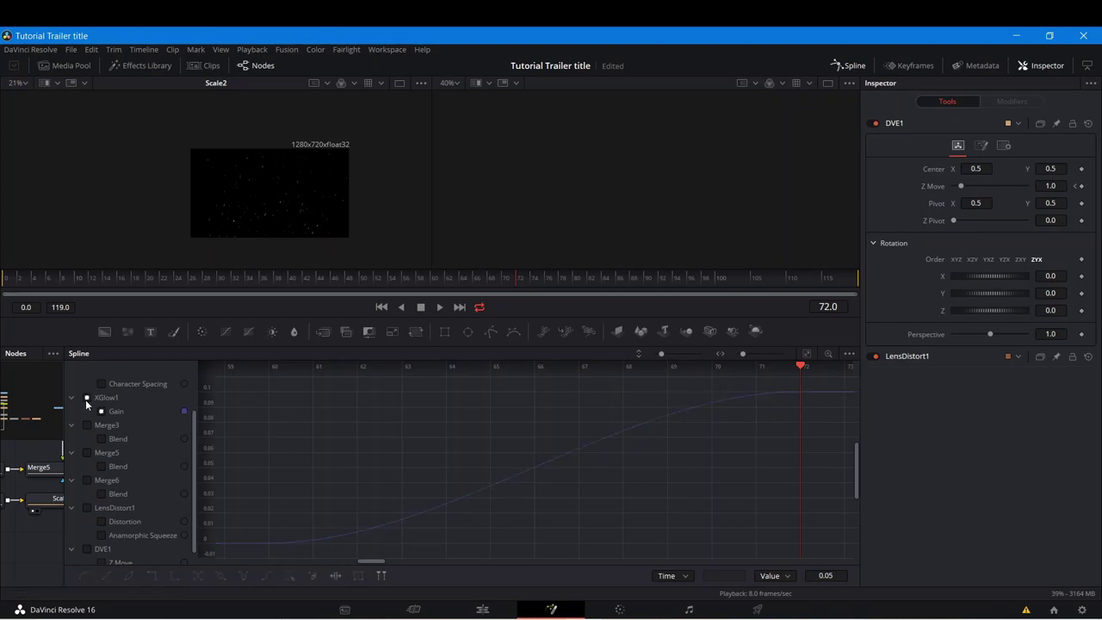
left_click(87, 400)
left_click(86, 426)
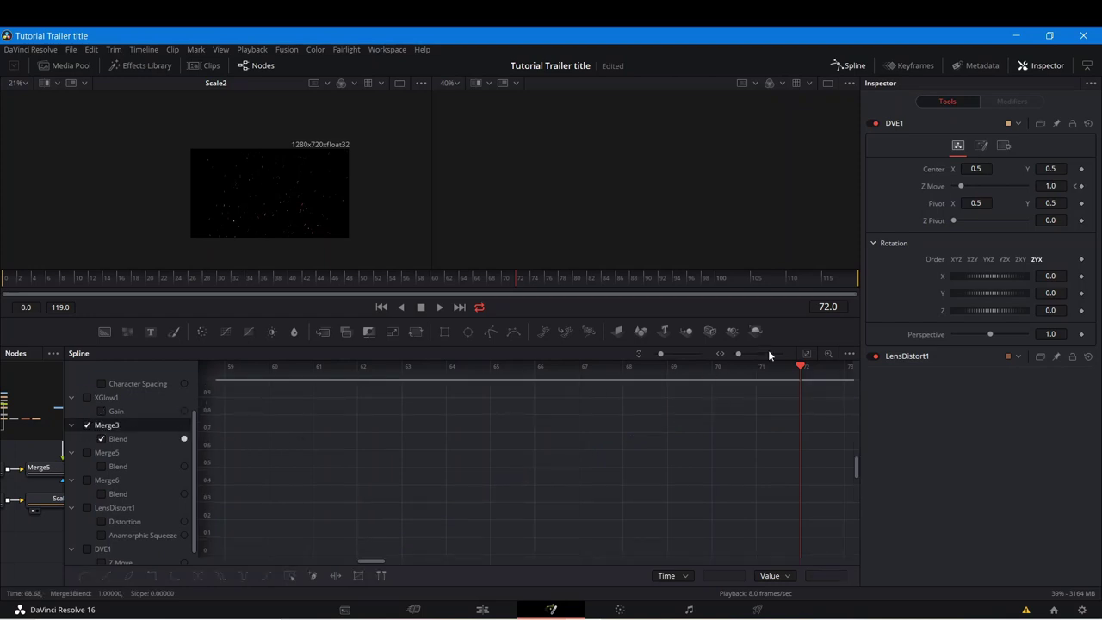
left_click(806, 354)
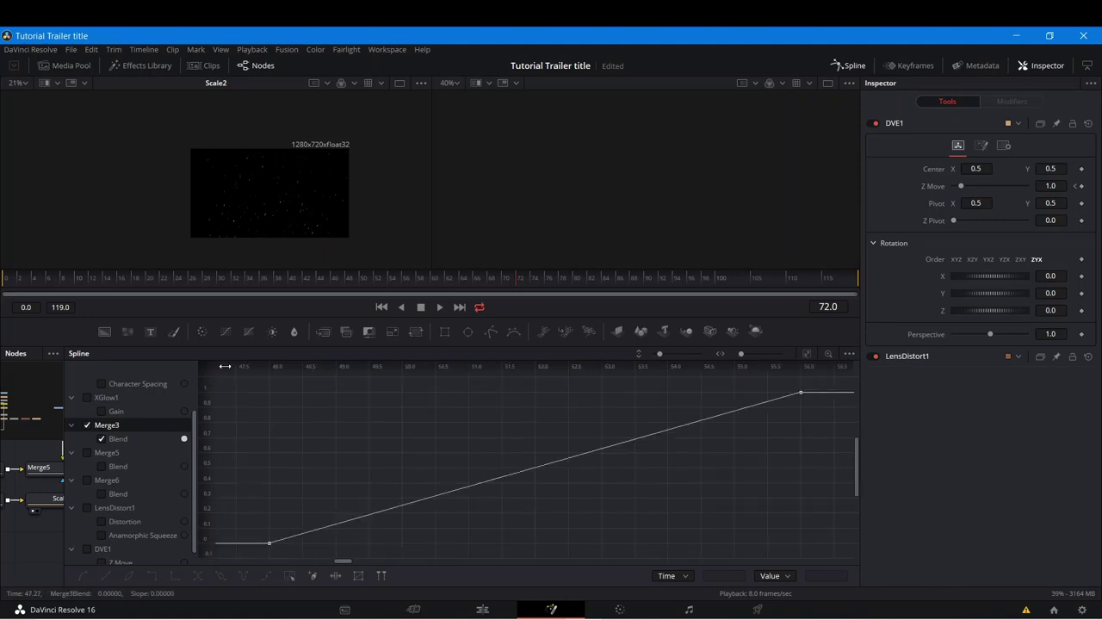
left_click_drag(240, 376, 808, 560)
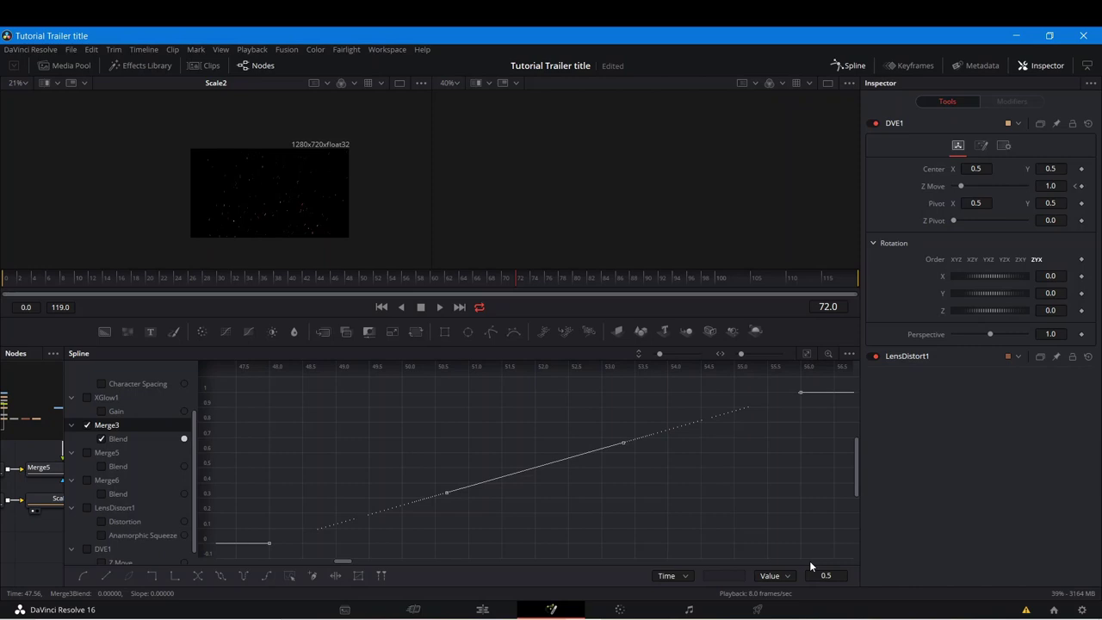
key("s")
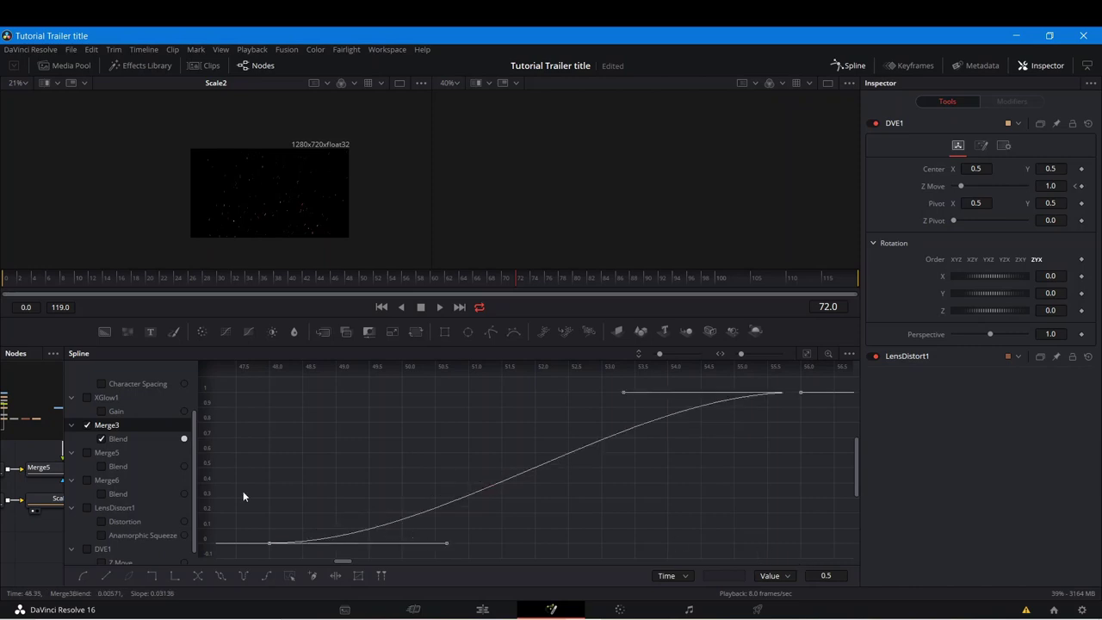
Step: Replace Merge3's curve with Merge5's Blend curve, fit it to the graph, and smooth both of its keyframes
left_click(88, 425)
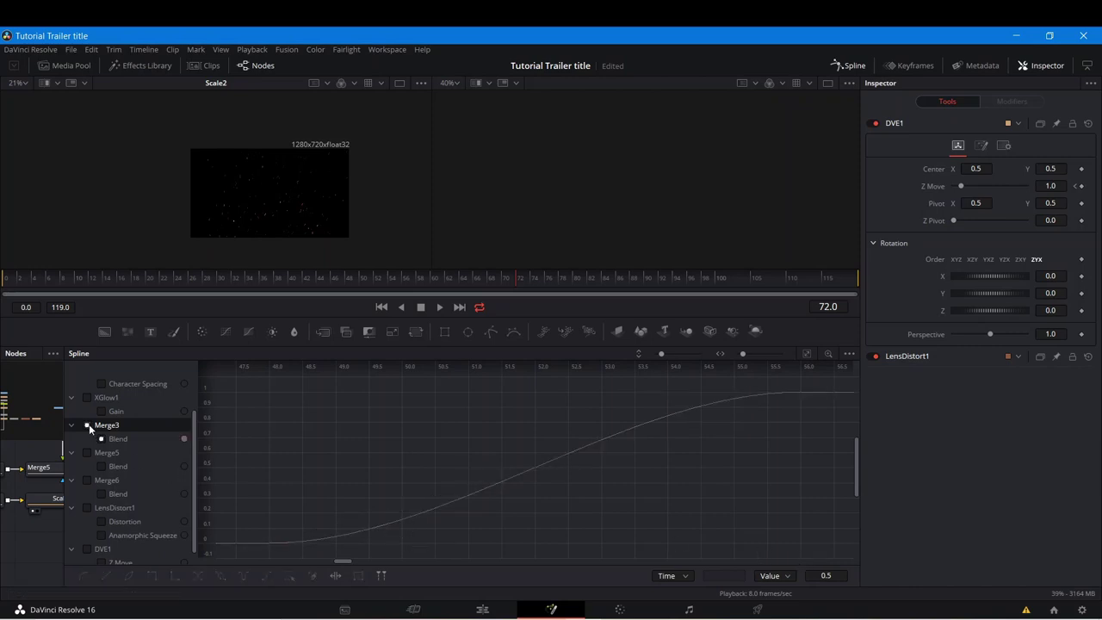
left_click(88, 424)
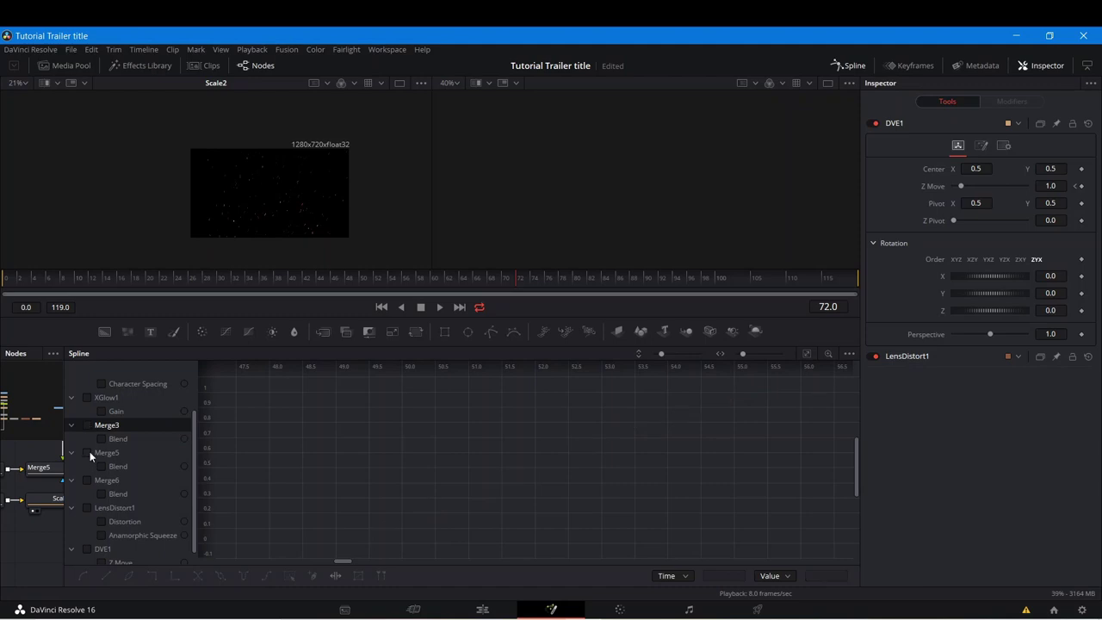
left_click(89, 452)
left_click(803, 353)
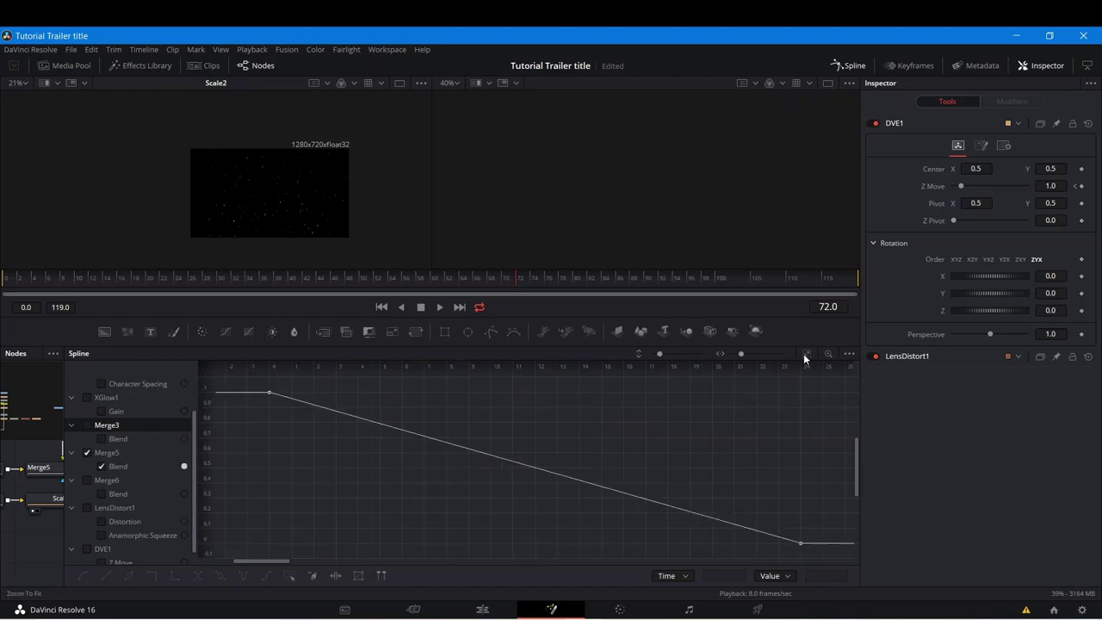
left_click_drag(252, 376, 833, 562)
key("s")
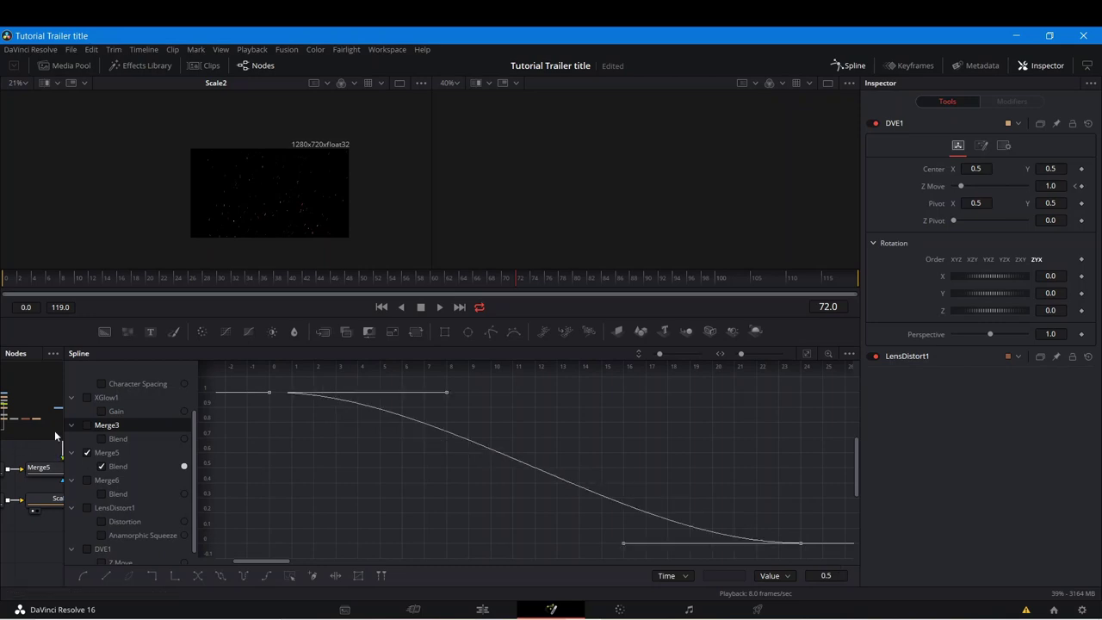
Step: Hide Merge5's curve, show Merge6's Blend curve alone, and smooth its keyframes
left_click(88, 453)
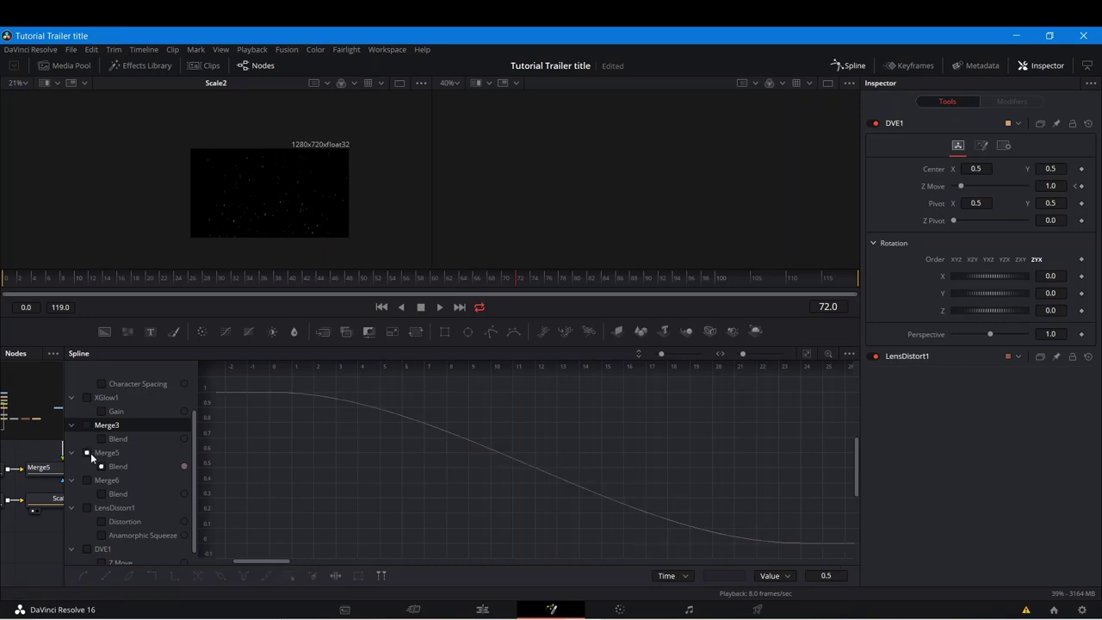
left_click(86, 480)
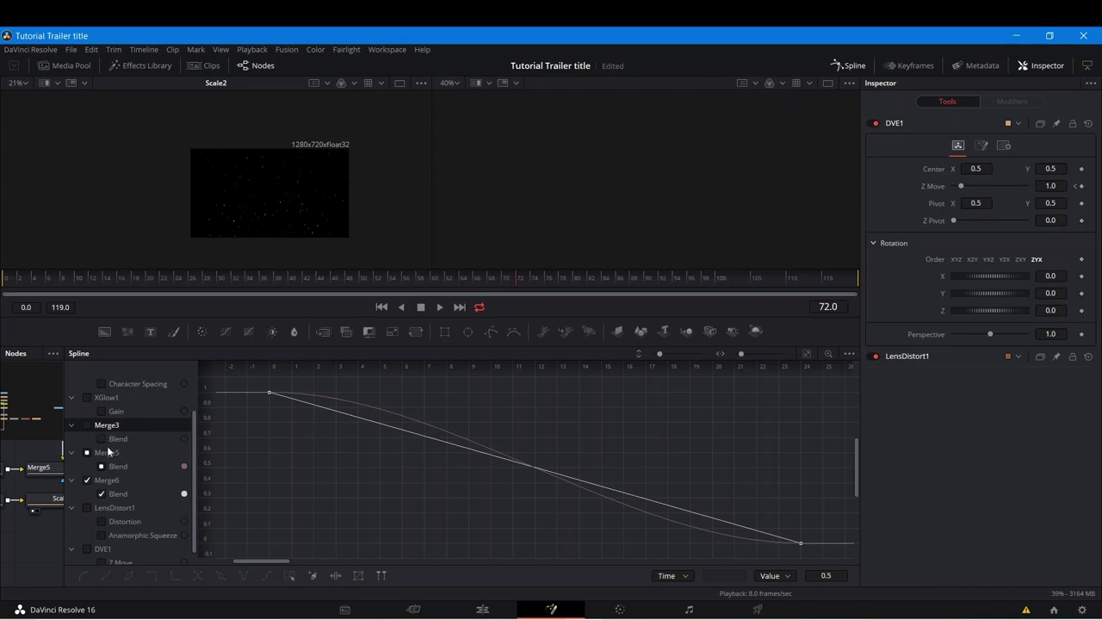
left_click(87, 452)
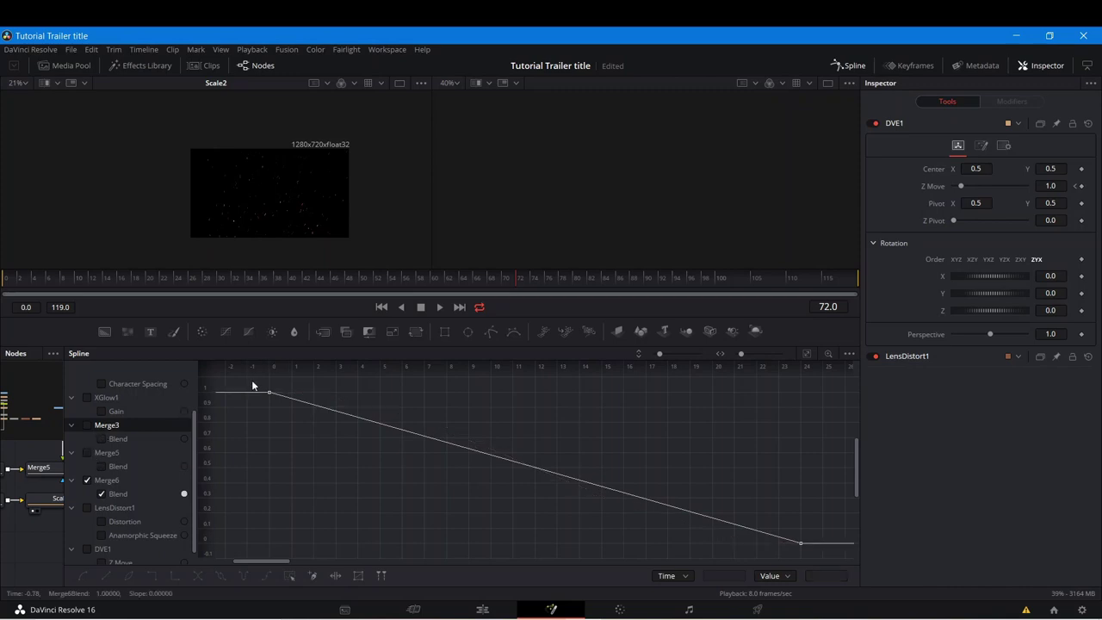
left_click_drag(251, 386, 878, 536)
key("s")
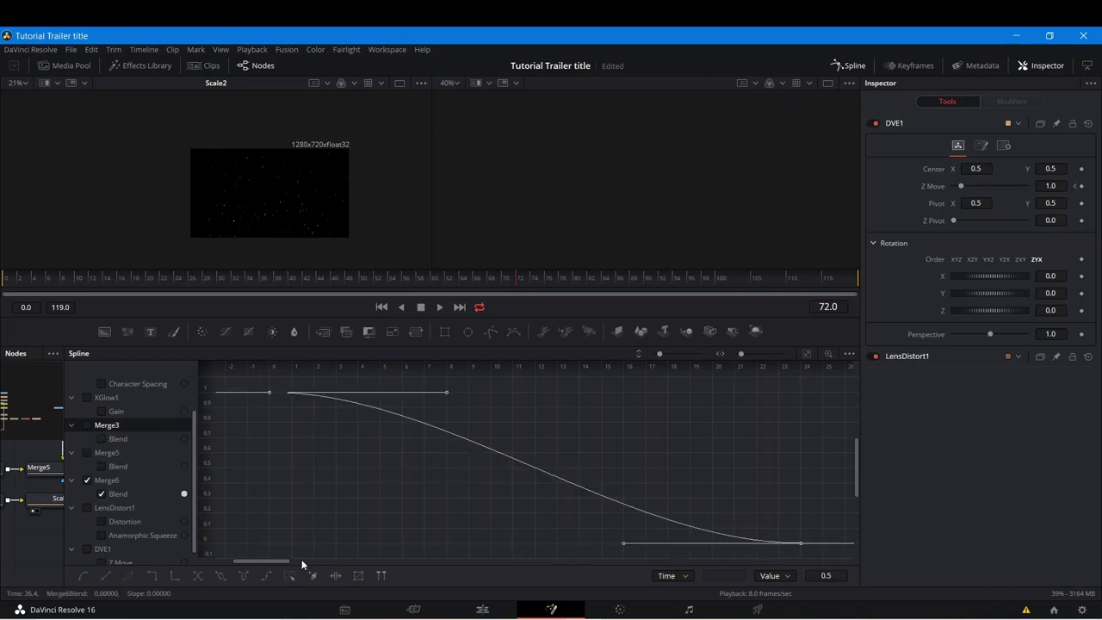
Step: Show only LensDistort1's Distortion curve in place of Merge6's, fitted to the graph, and smooth its keyframes
scroll(111, 466, "down", 1)
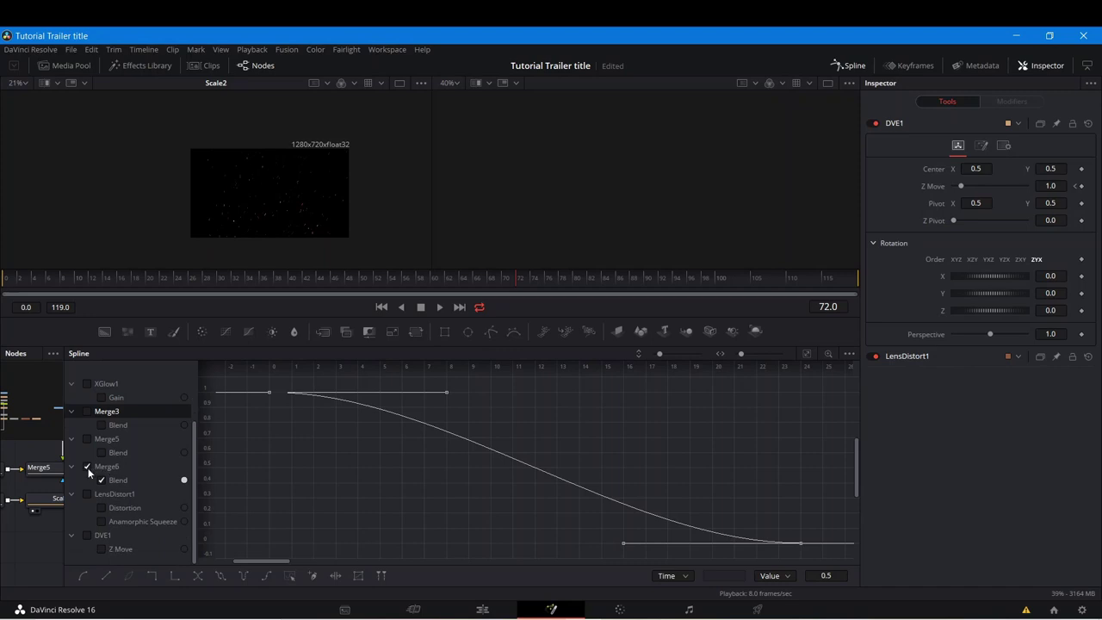
left_click(88, 467)
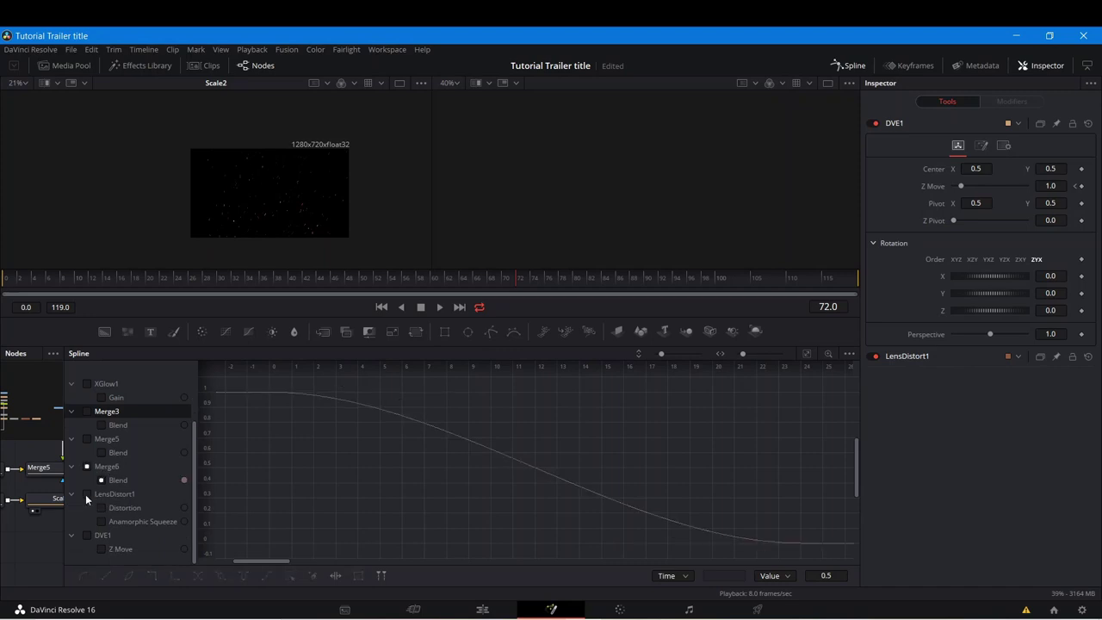
left_click(86, 494)
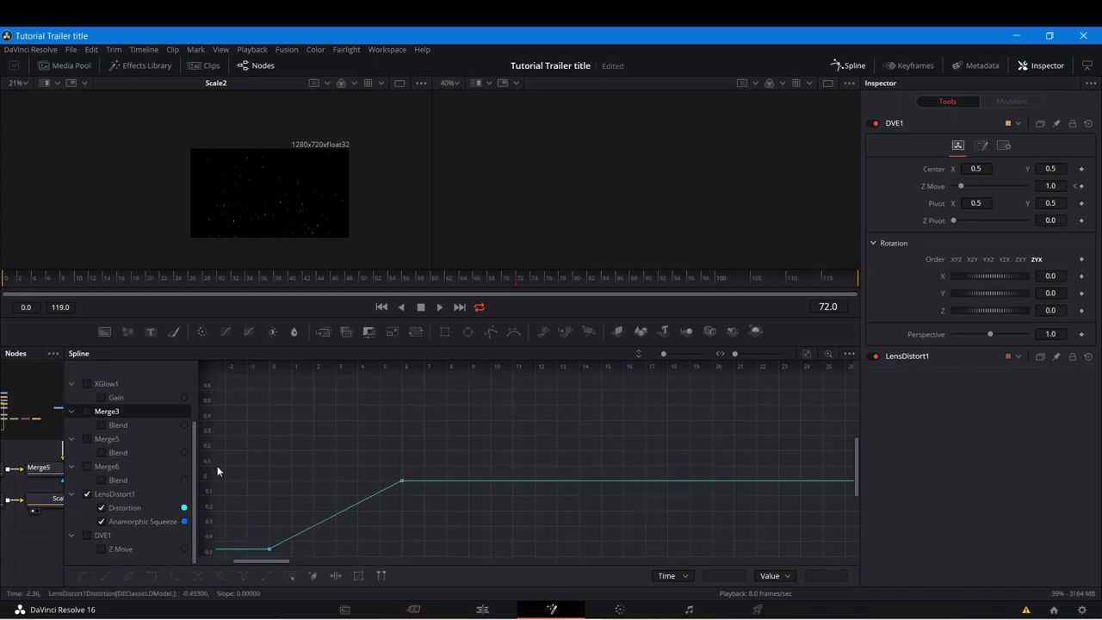
left_click(806, 354)
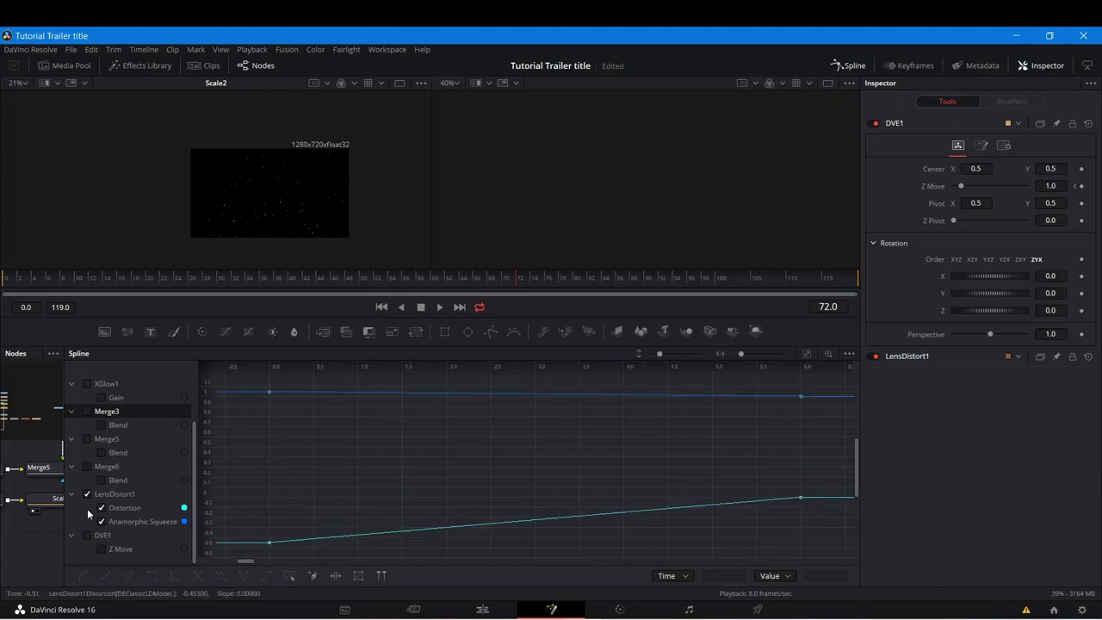
left_click(807, 353)
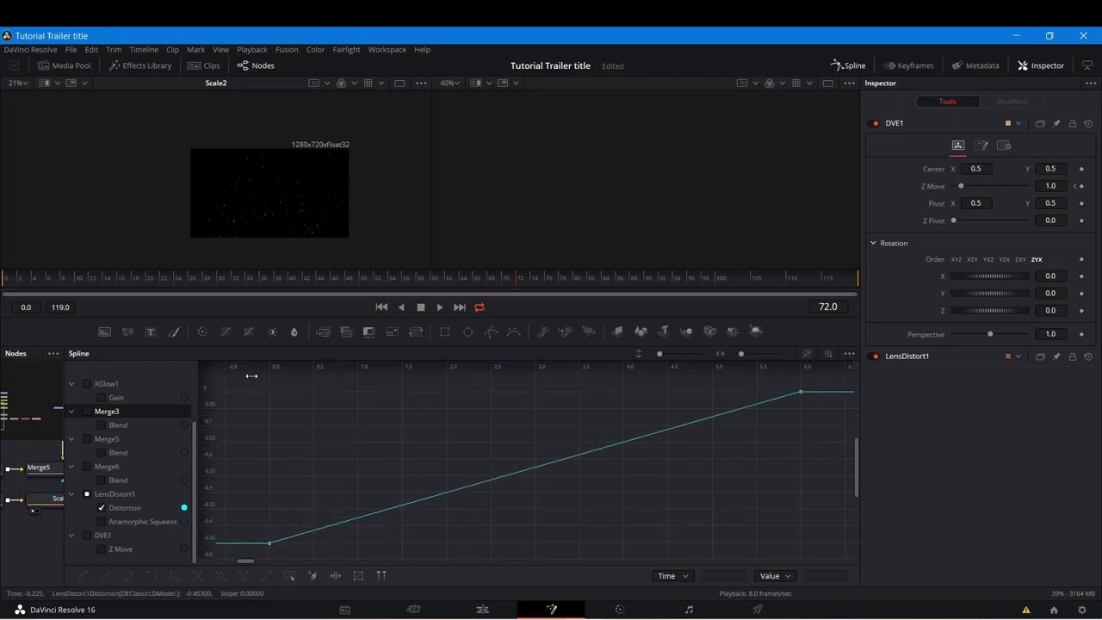
left_click_drag(250, 376, 832, 576)
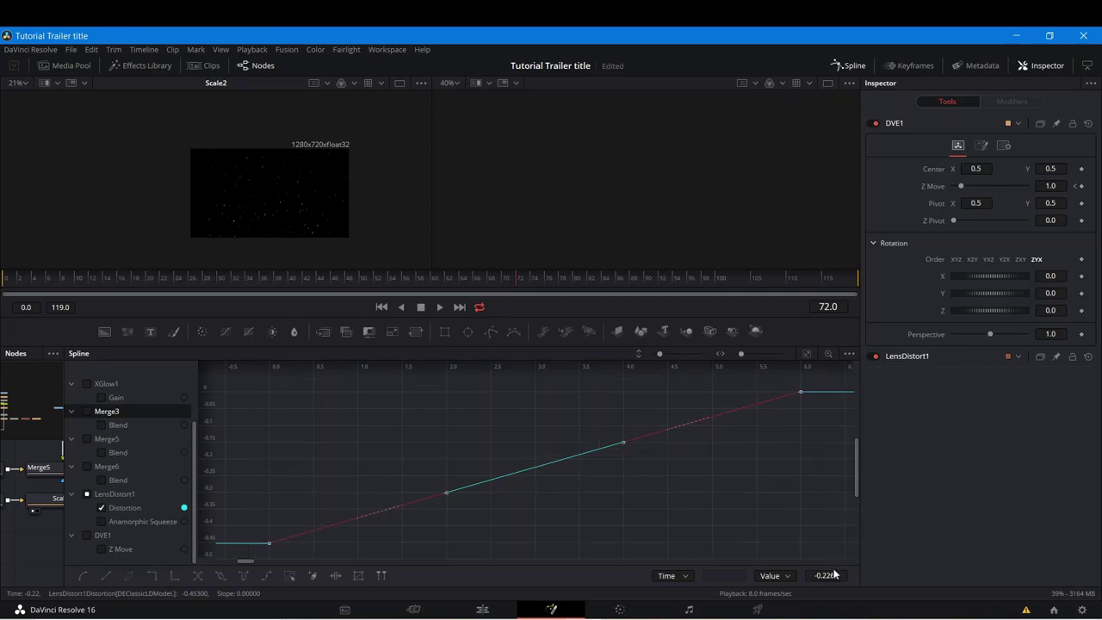
key("s")
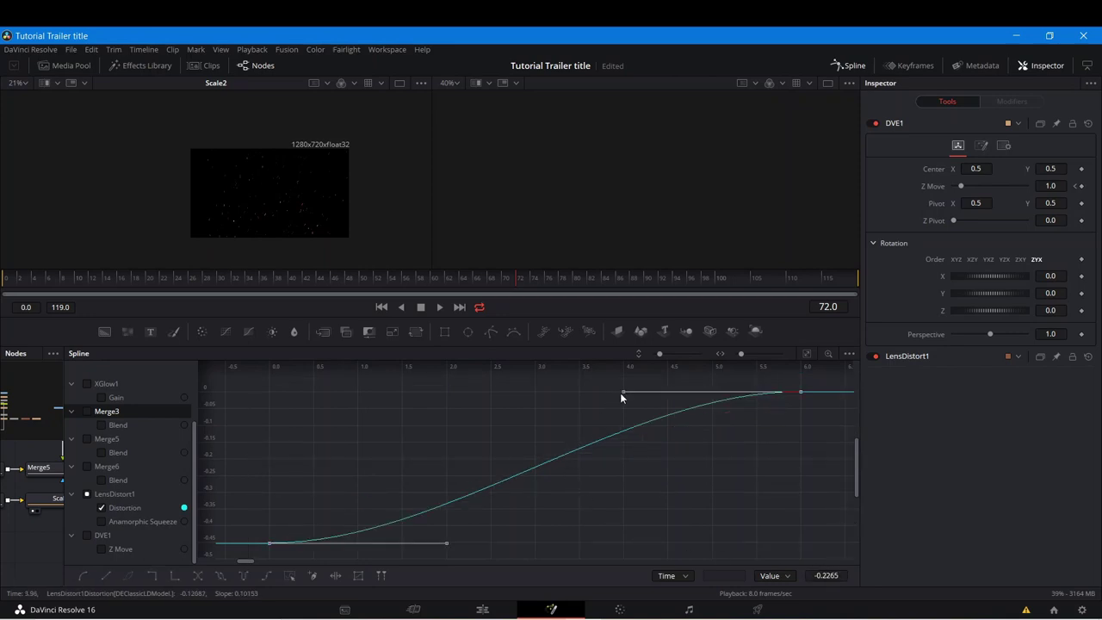
Step: Reshape the Distortion curve for a fast start and long ease-out, extending the last keyframe's handle past frame 0 and shortening the first keyframe's handle
left_click(551, 394)
scroll(769, 421, "up", 2)
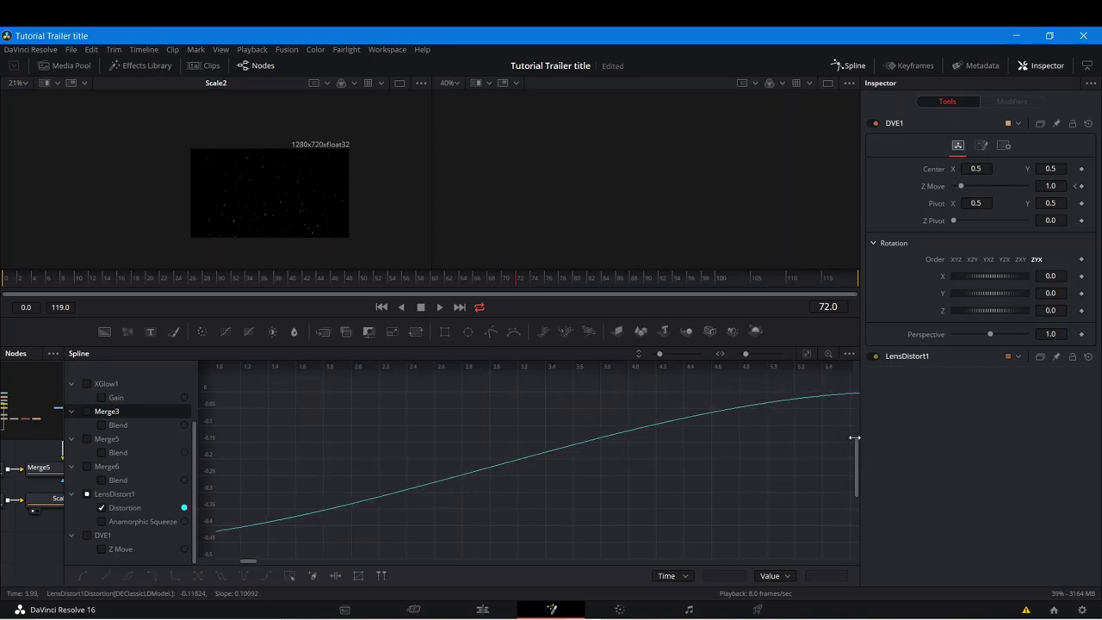
left_click(802, 356)
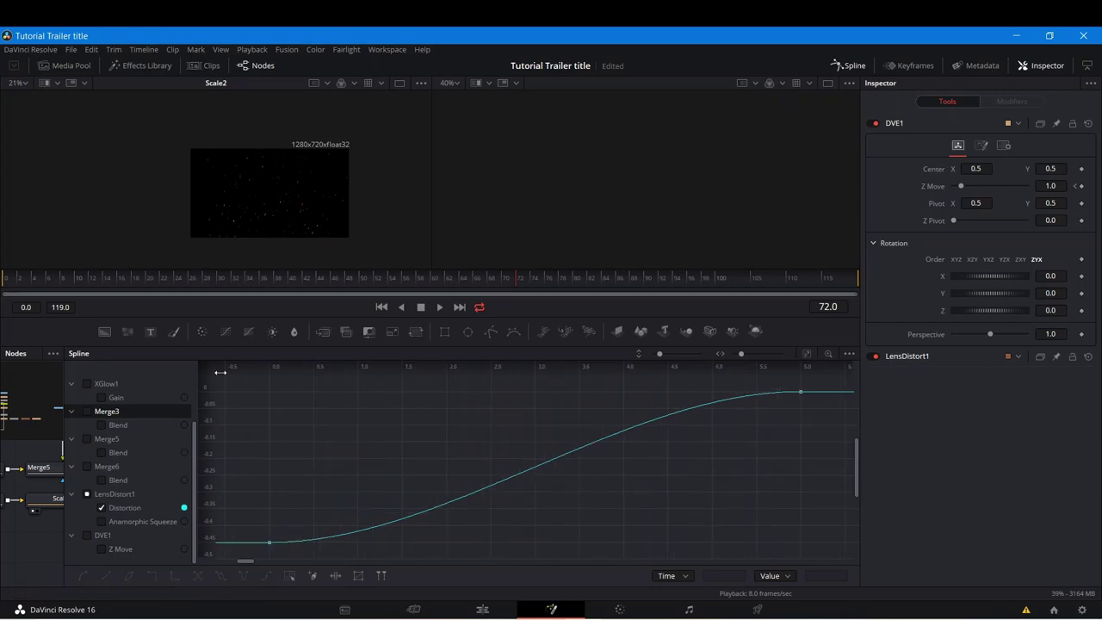
left_click_drag(429, 437, 851, 564)
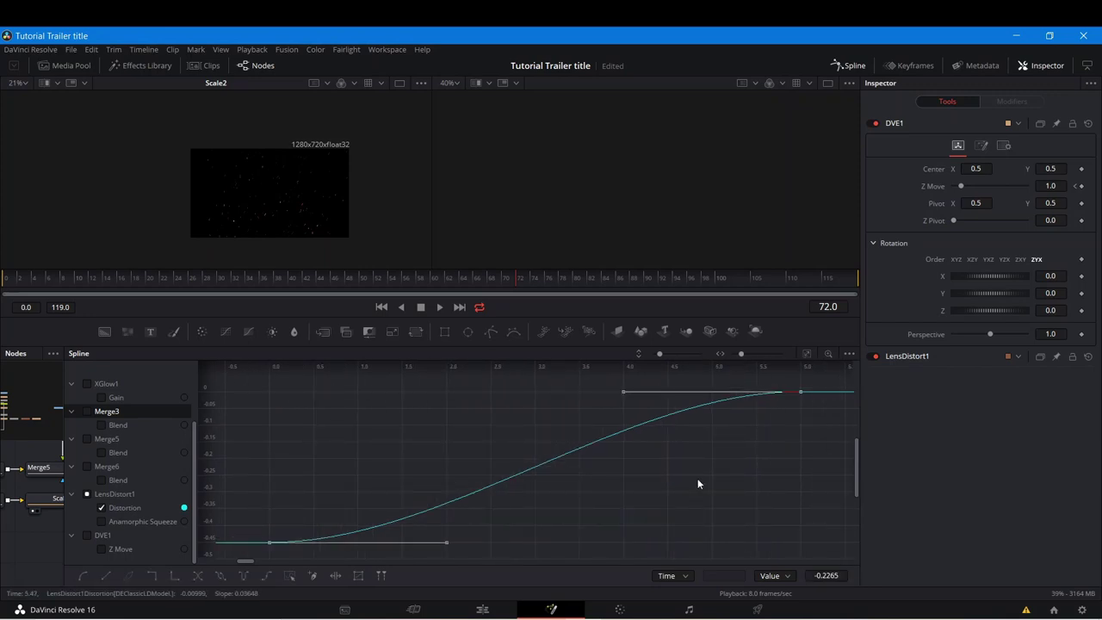
left_click_drag(624, 393, 219, 397)
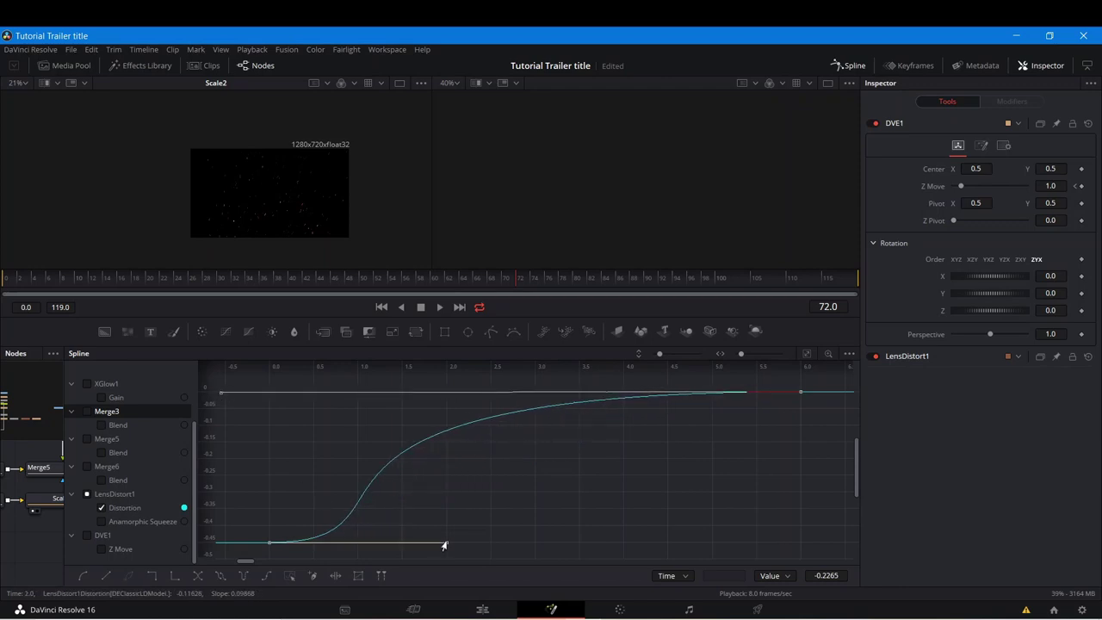
left_click_drag(444, 545, 272, 545)
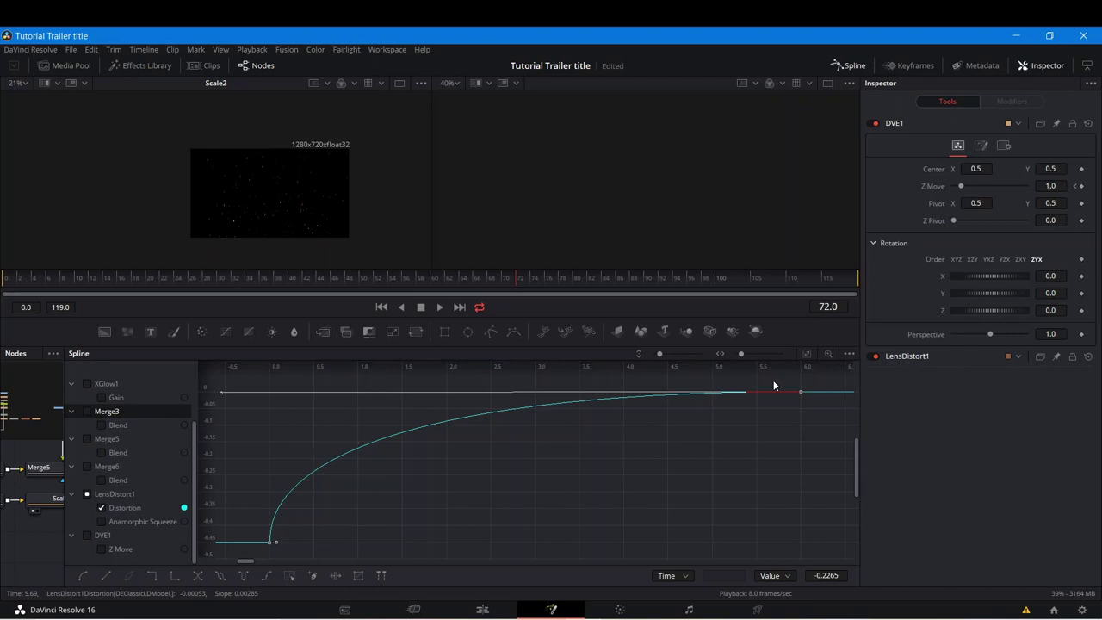
Step: Show LensDistort1's Anamorphic Squeeze curve fitted to the graph and hide its Distortion curve
left_click(104, 522)
left_click(102, 508)
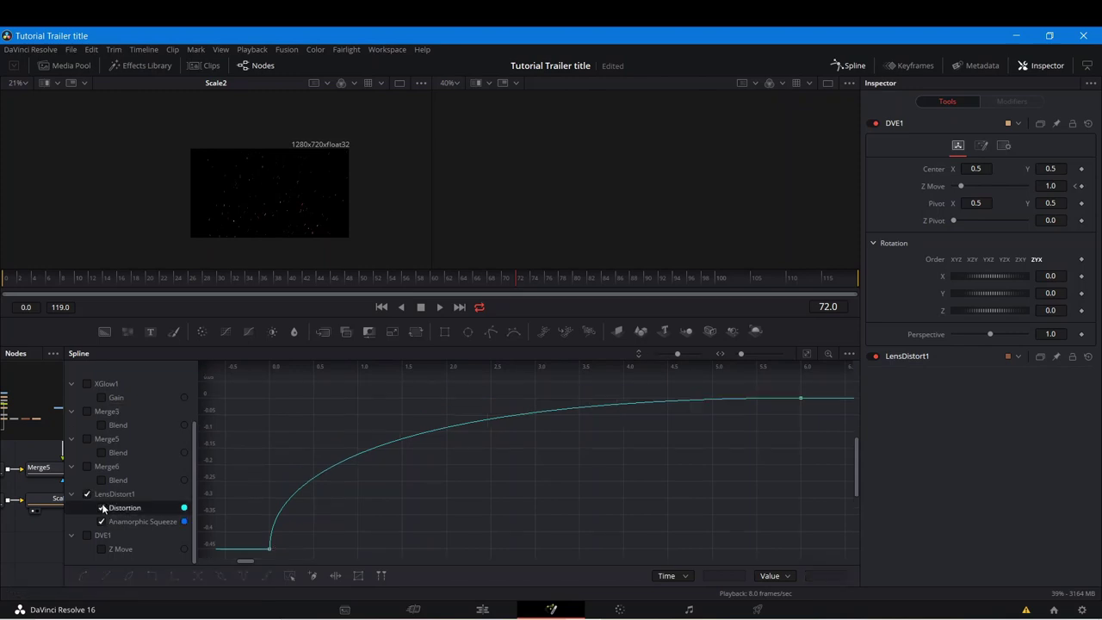
left_click(102, 510)
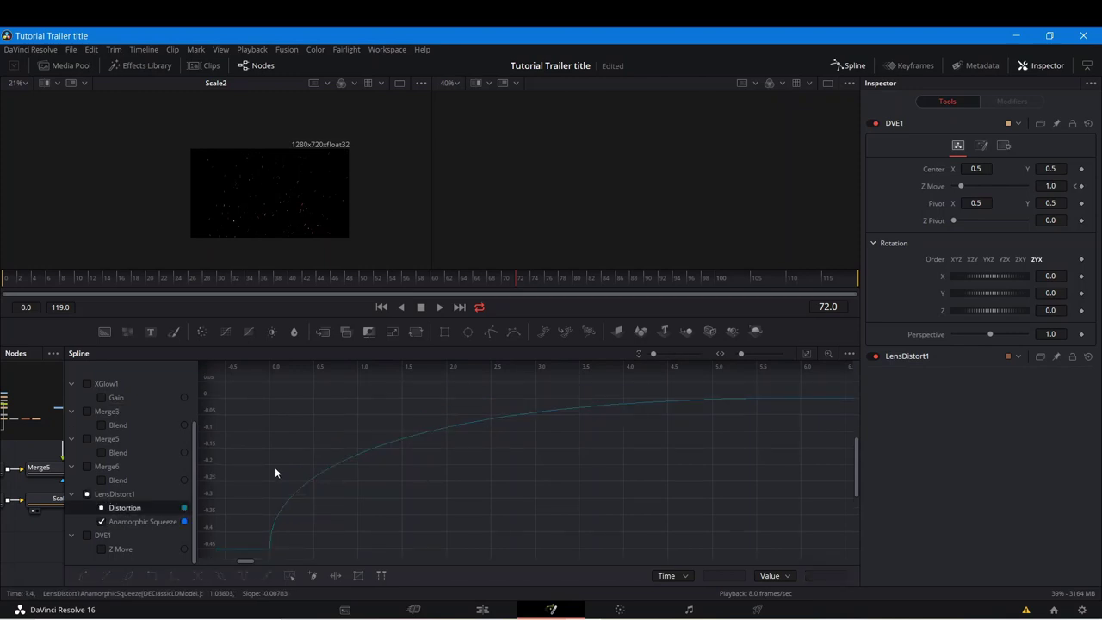
left_click(807, 354)
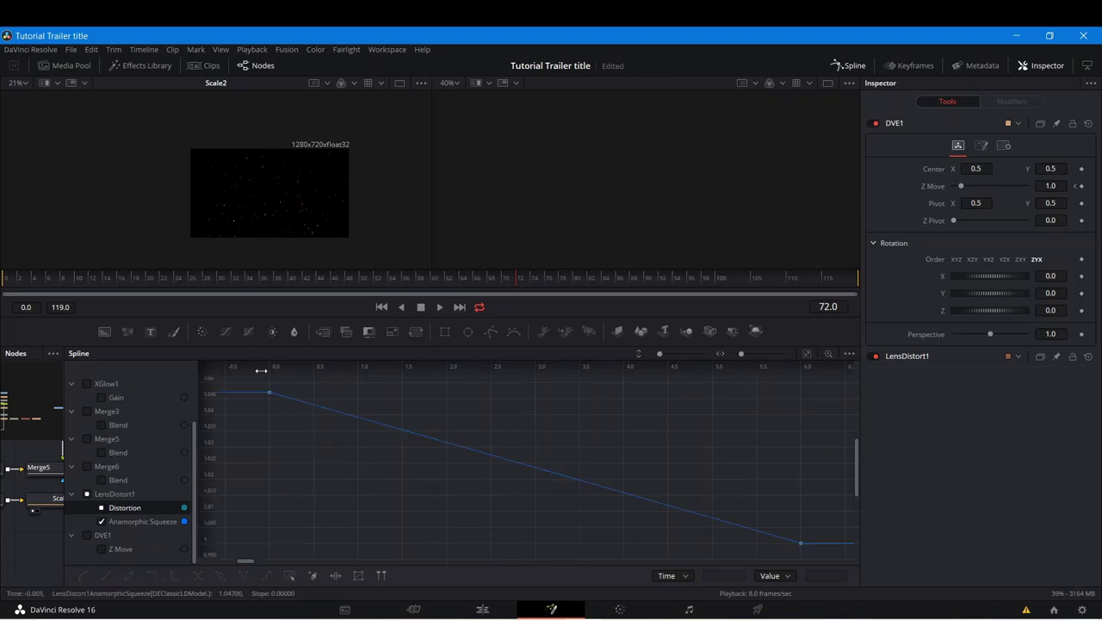
Step: Smooth the Anamorphic Squeeze keyframes, then collapse the first keyframe's handle and extend the last one's past frame 0 for a steep start and long ease-out
left_click(101, 521)
left_click_drag(259, 377, 818, 548)
key("s")
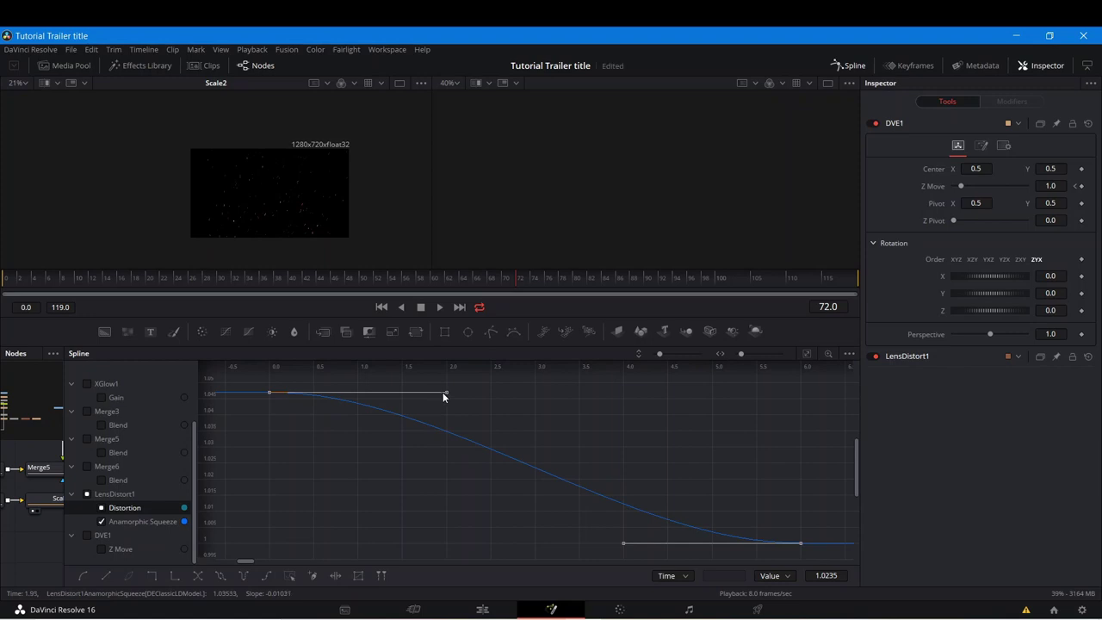
left_click_drag(438, 395, 270, 394)
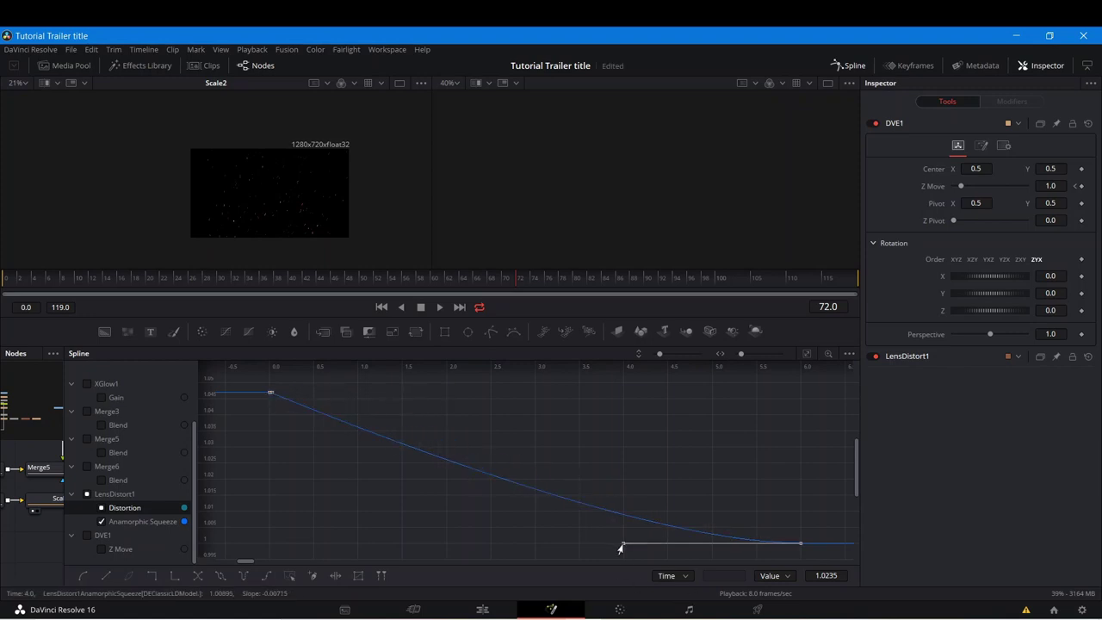
left_click_drag(620, 544, 233, 545)
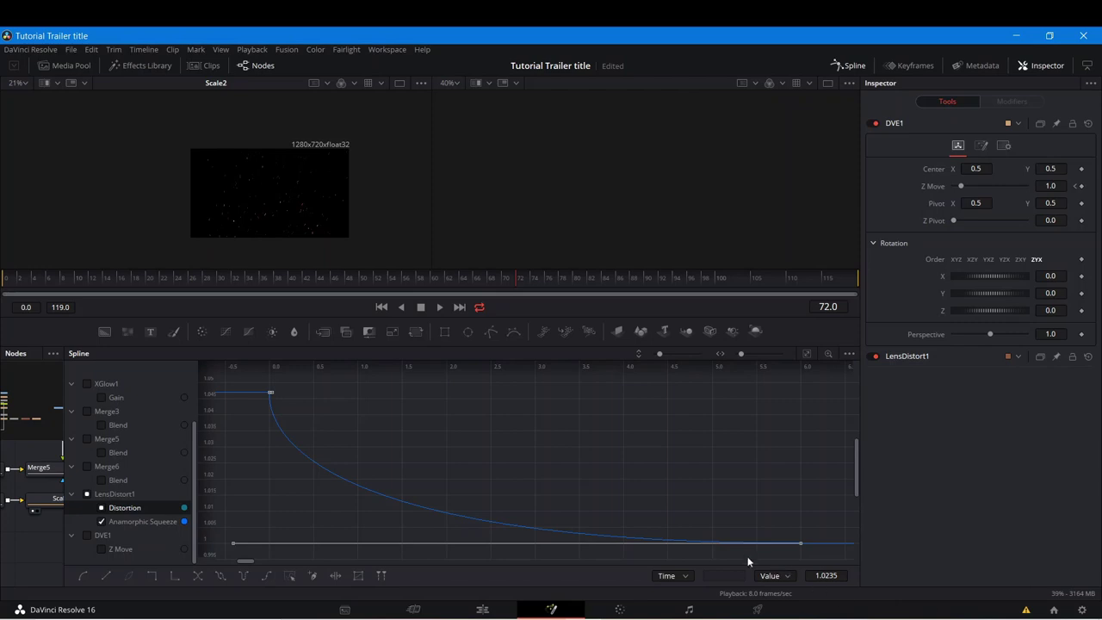
Step: Show only DVE1's Z Move curve in place of LensDistort1's, smooth its keyframes and fit the curve to the graph
left_click(86, 494)
left_click(86, 535)
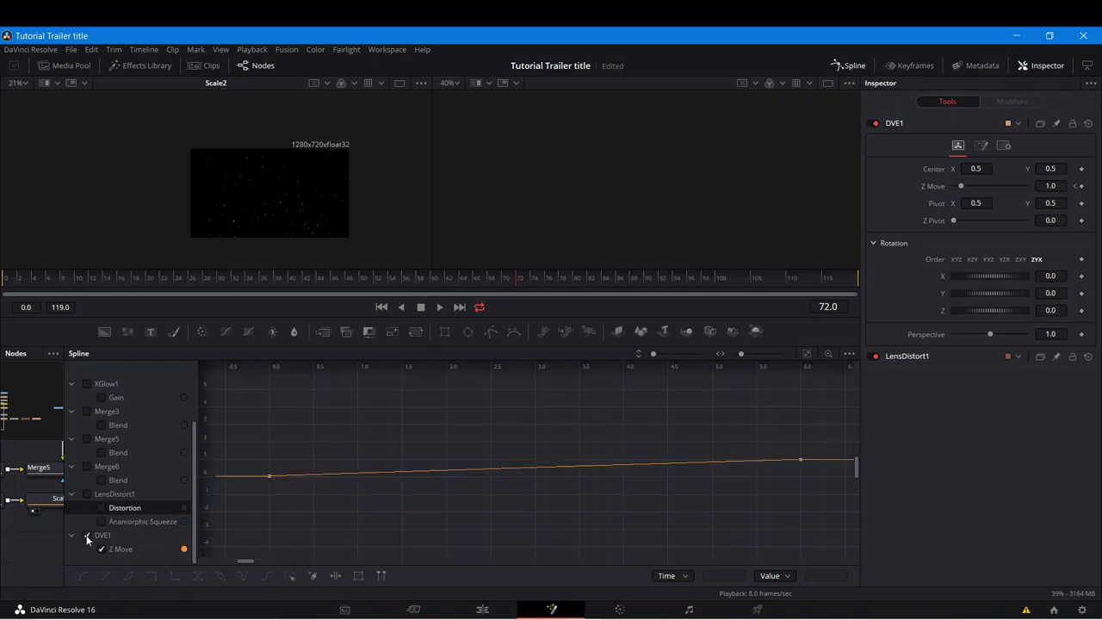
left_click_drag(263, 384, 835, 515)
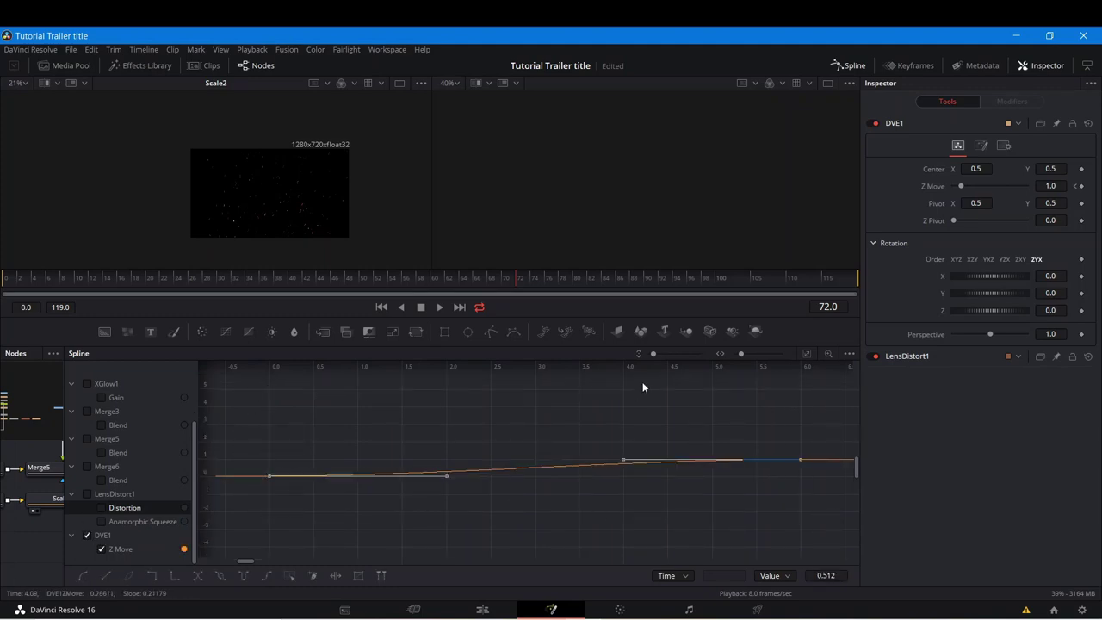
left_click(808, 353)
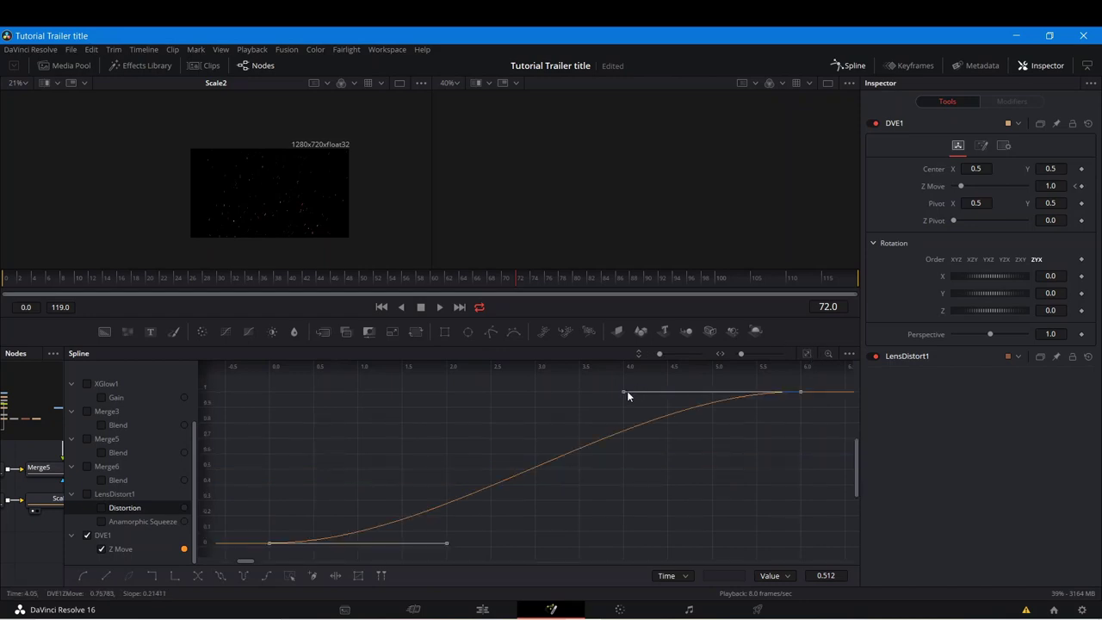
Step: Collapse the first Z Move keyframe's handle and extend the last one's past frame 0, then close the Spline editor and save the project
left_click_drag(447, 543, 270, 547)
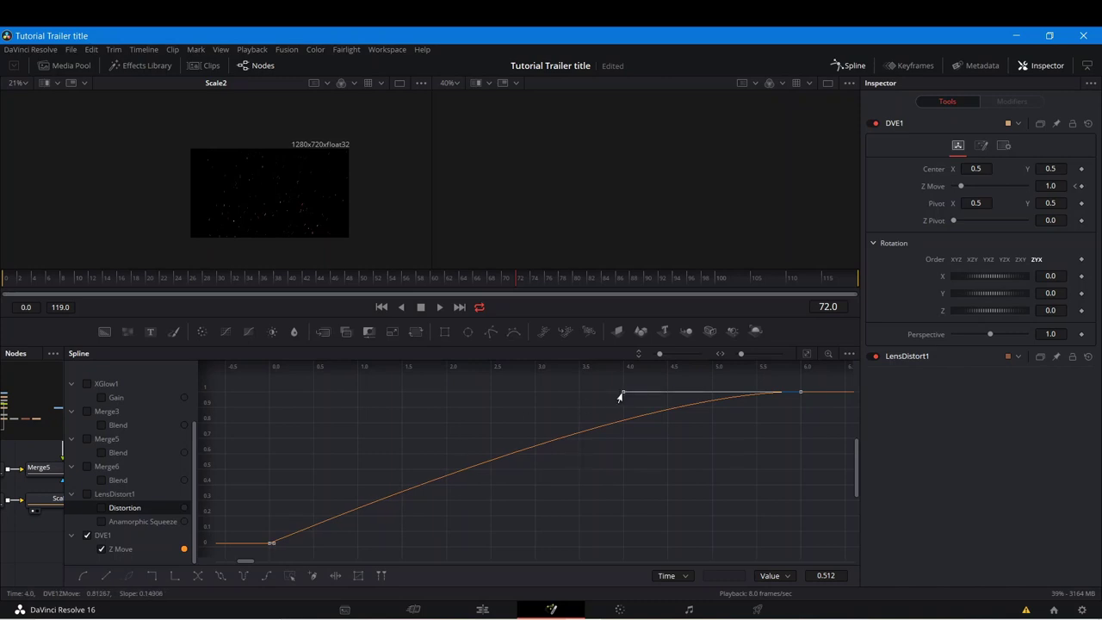
left_click_drag(620, 397, 207, 392)
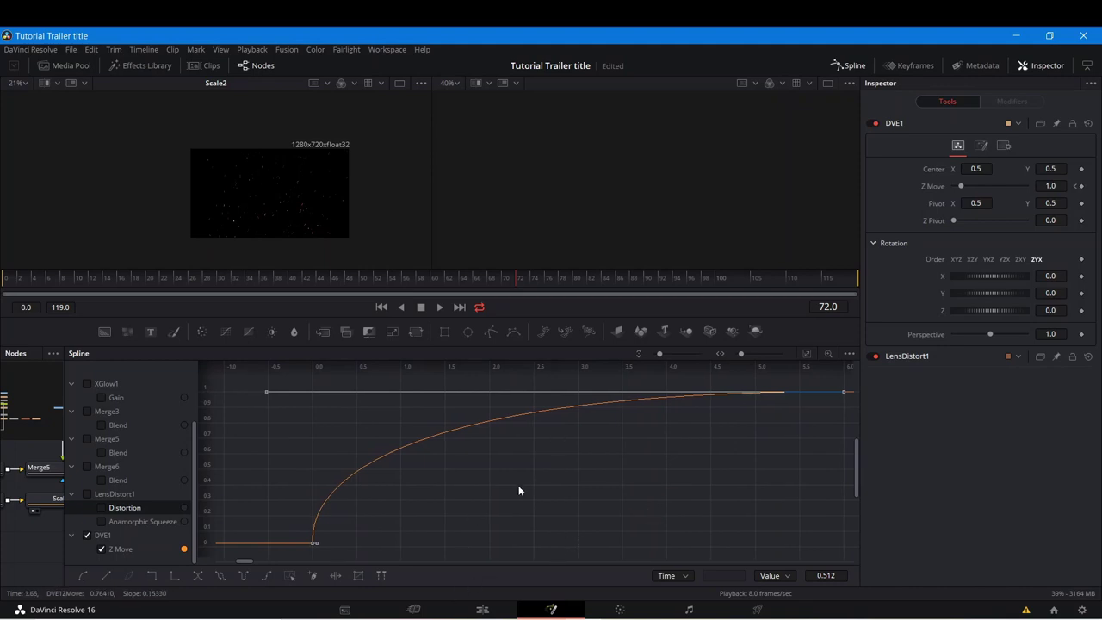
left_click(853, 66)
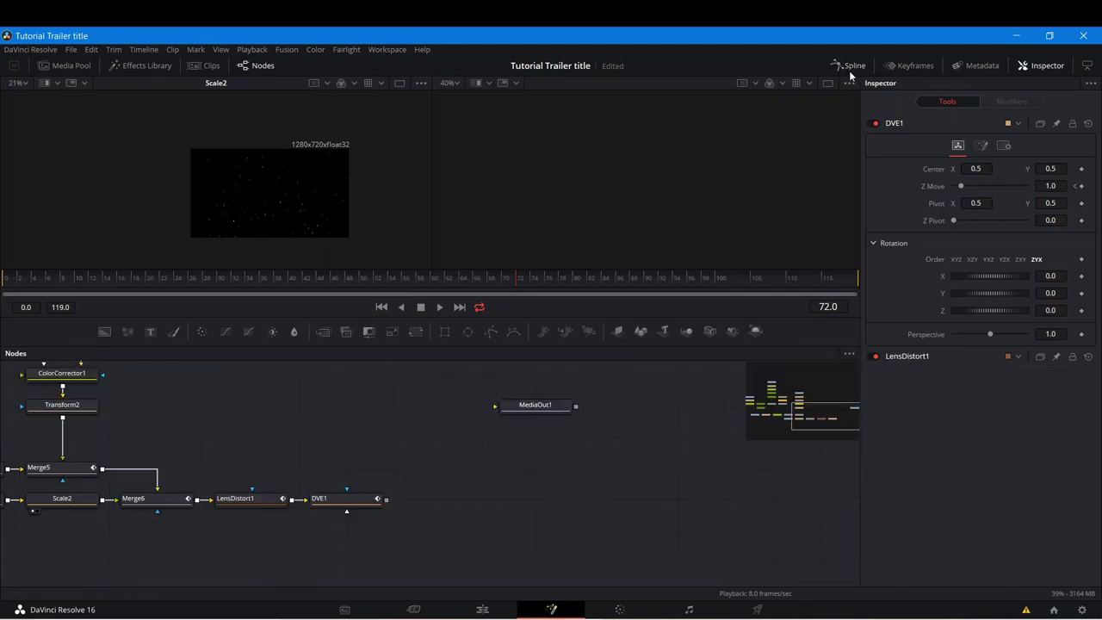
key("ctrl+s")
Step: Place MediaOut1 in line after DVE1 and connect DVE1's output to it
left_click_drag(534, 405, 488, 498)
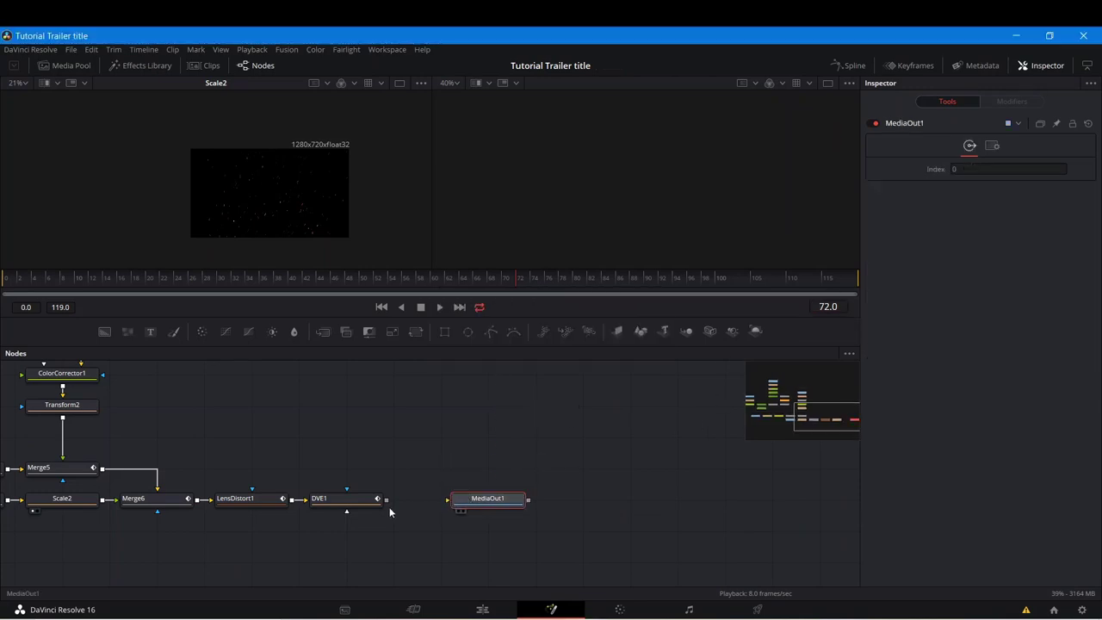
left_click_drag(388, 502, 466, 502)
Step: Examine the complete node tree, from the title, smoke and ember branches through to the final output chain
left_click_drag(353, 423, 636, 481)
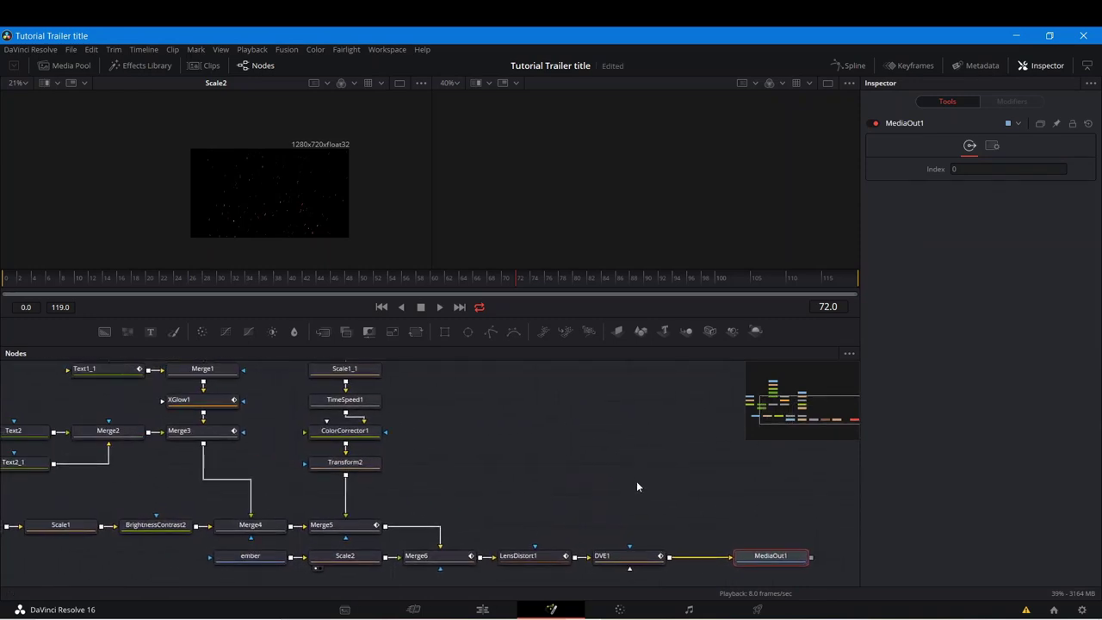
scroll(422, 459, "down", 5)
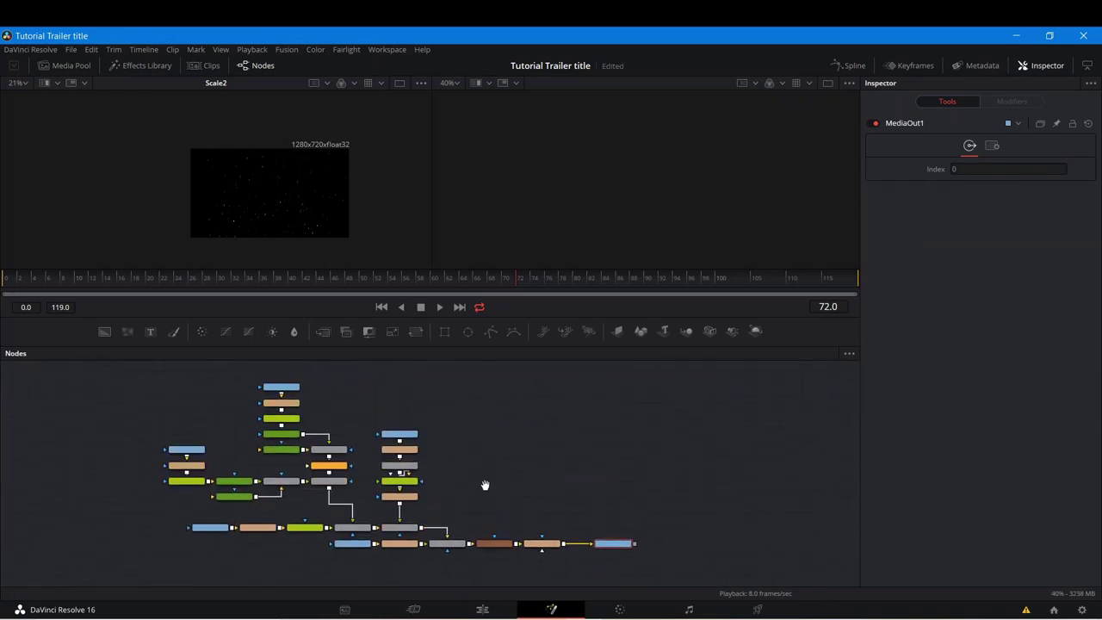
scroll(391, 468, "up", 5)
left_click_drag(315, 457, 308, 369)
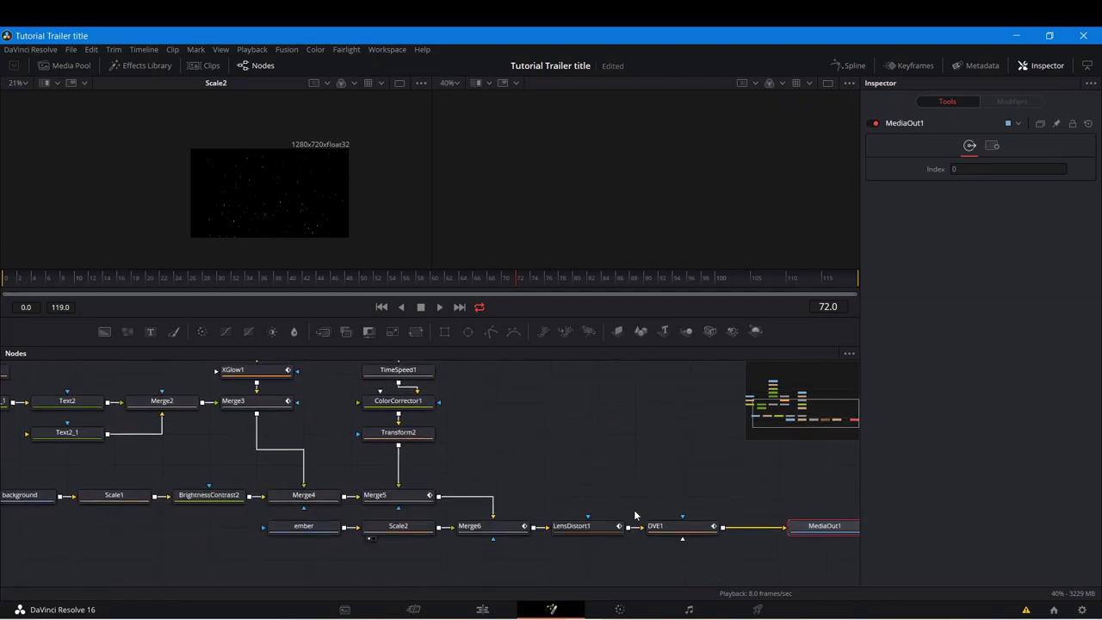
left_click_drag(635, 517, 469, 479)
scroll(339, 457, "down", 4)
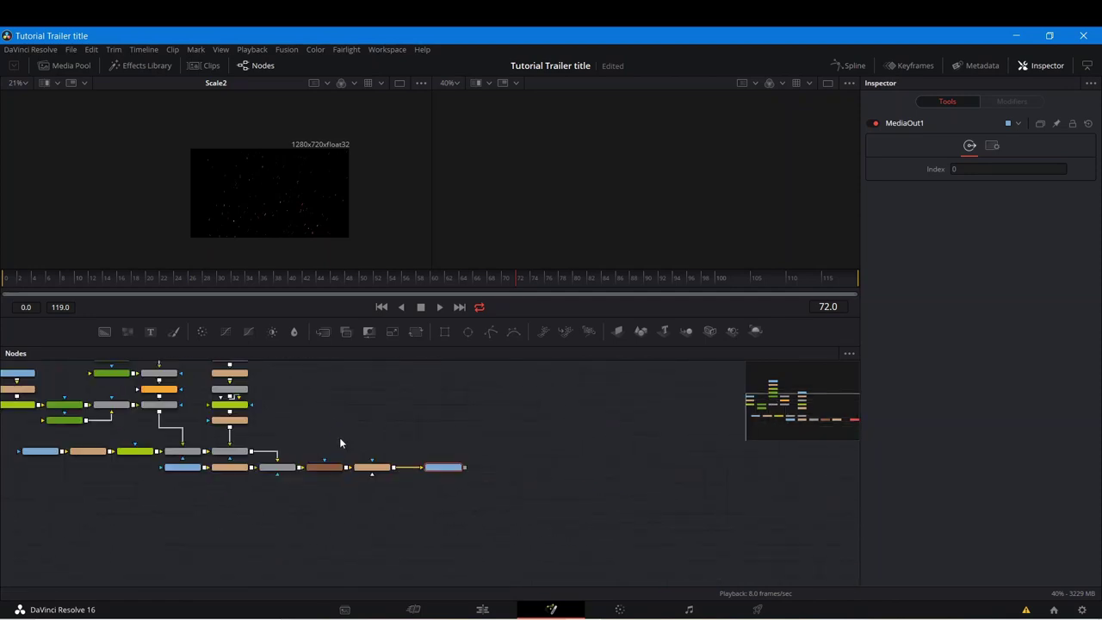
left_click_drag(340, 438, 412, 495)
scroll(274, 439, "up", 3)
scroll(272, 437, "down", 5)
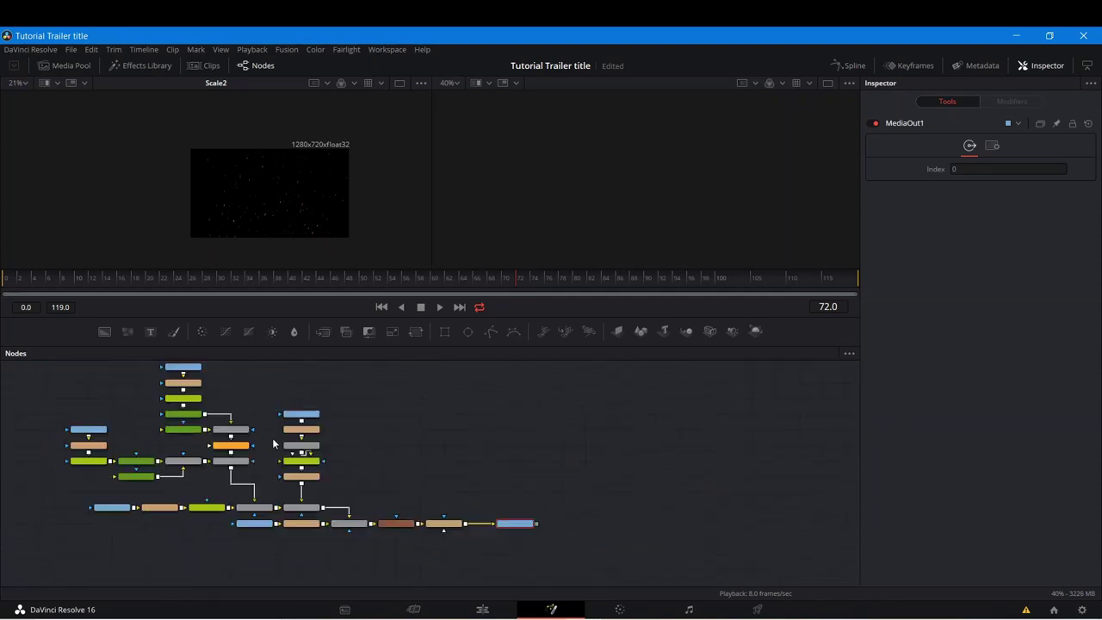
scroll(413, 479, "up", 4)
mouse_move(372, 423)
left_mouse_down()
mouse_move(332, 497)
mouse_move(361, 426)
left_mouse_up()
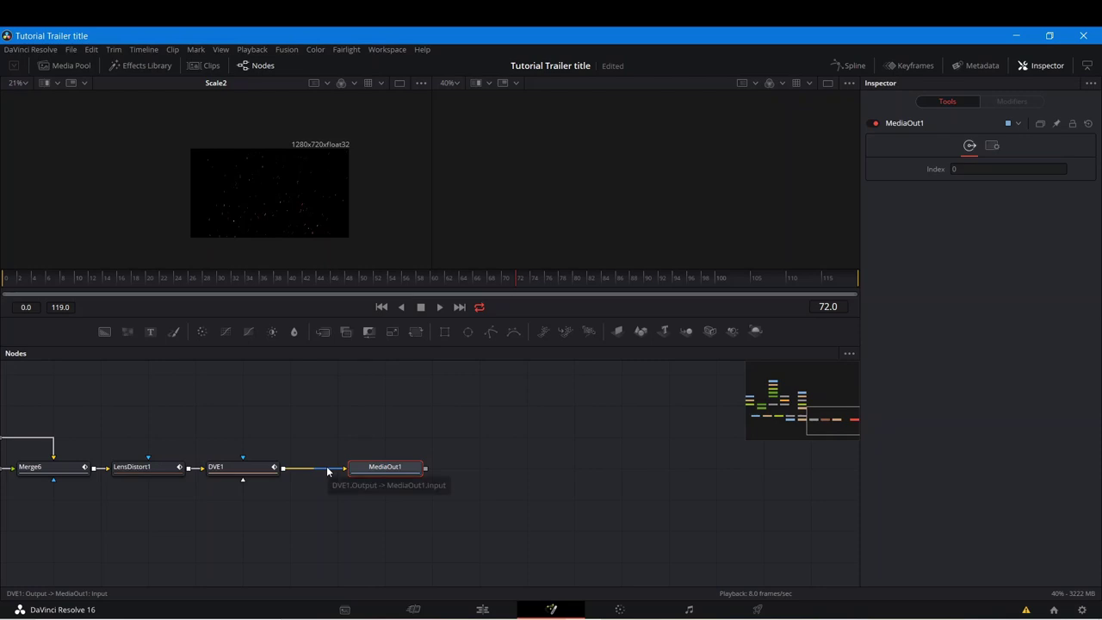
Step: Disconnect MediaOut1 from DVE1 and move it aside, and add a Saver node
left_click_drag(327, 472, 446, 396)
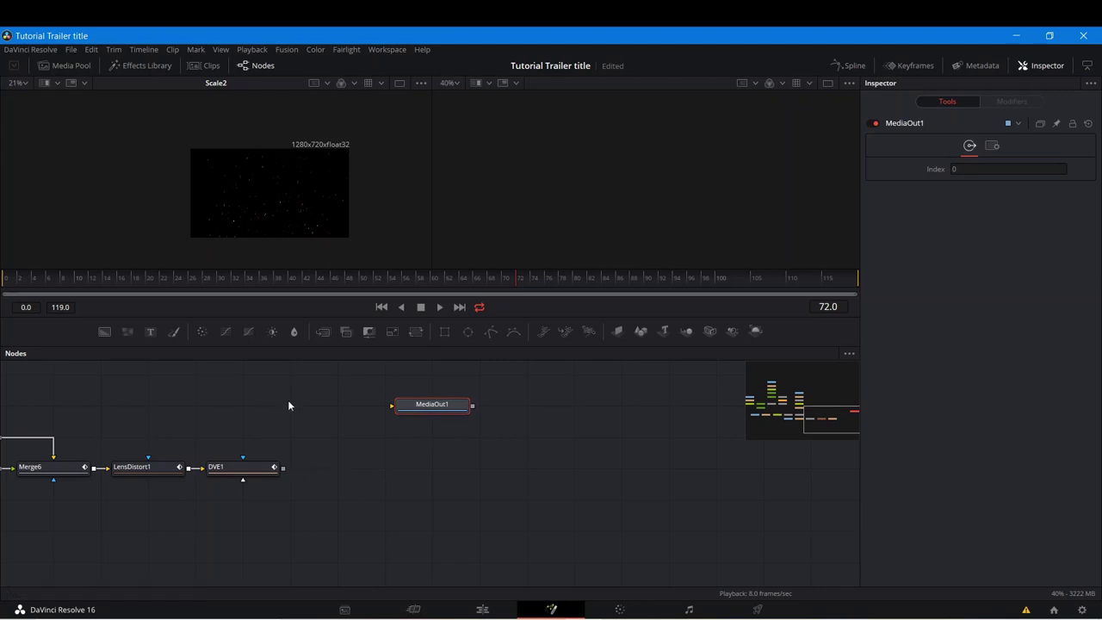
key("shift+space")
type("sv")
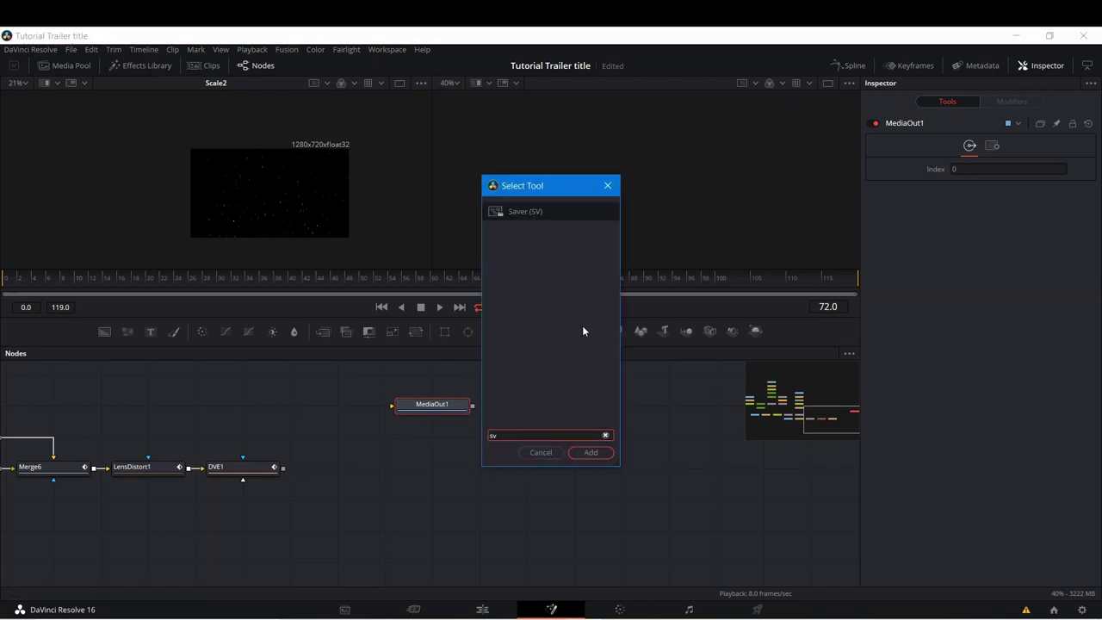
left_click(584, 454)
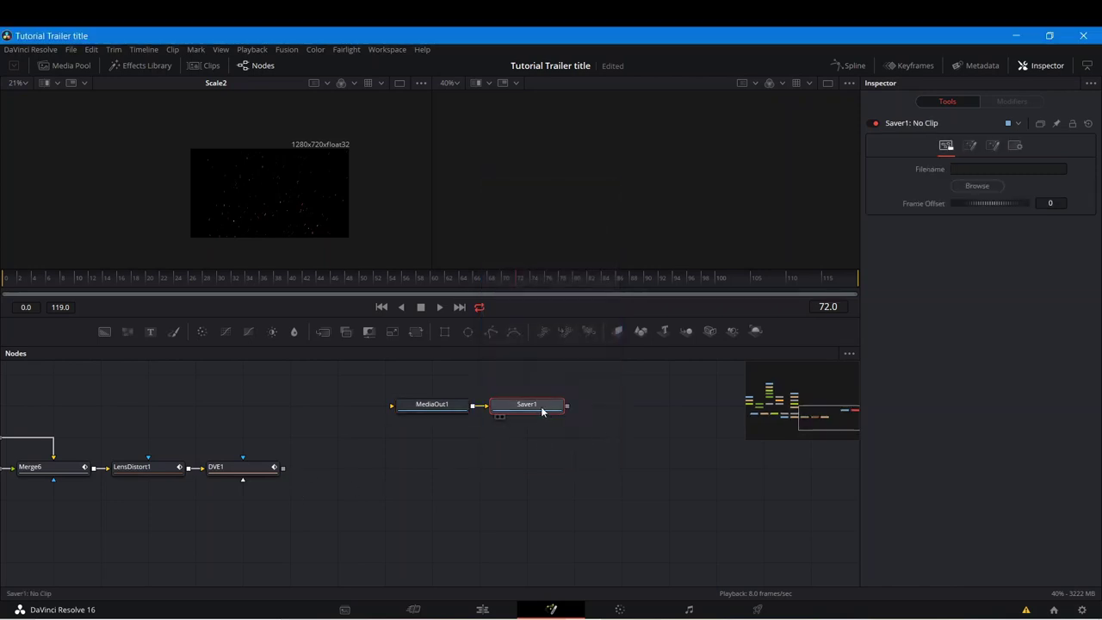
Step: Detach the Saver node from MediaOut1, connect it directly after DVE1 and save the project
left_click_drag(541, 407, 350, 468)
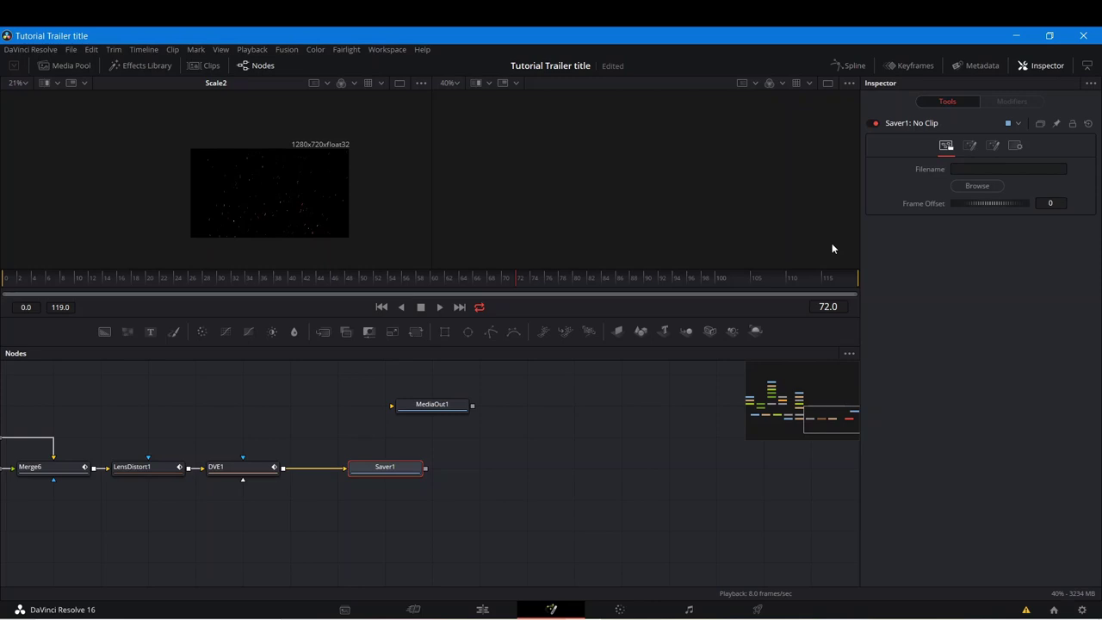
key("ctrl+s")
left_click_drag(367, 473, 332, 472)
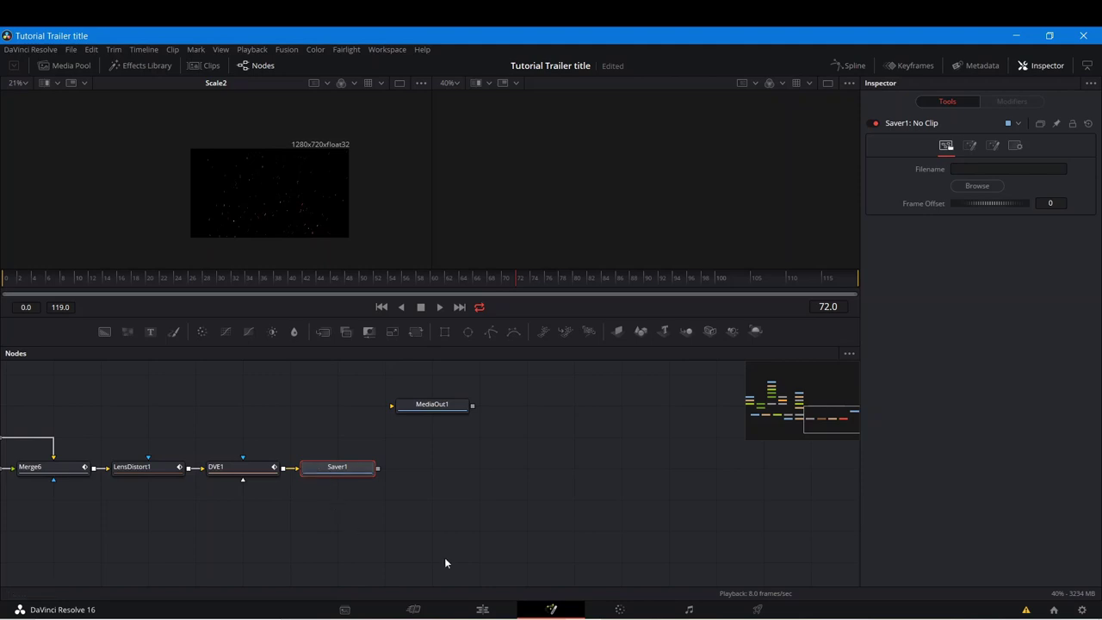
Step: Move MediaOut1 in line with the Saver node at the end of the chain, leaving a gap between them
left_click_drag(340, 523, 202, 474)
left_click_drag(290, 444, 270, 457)
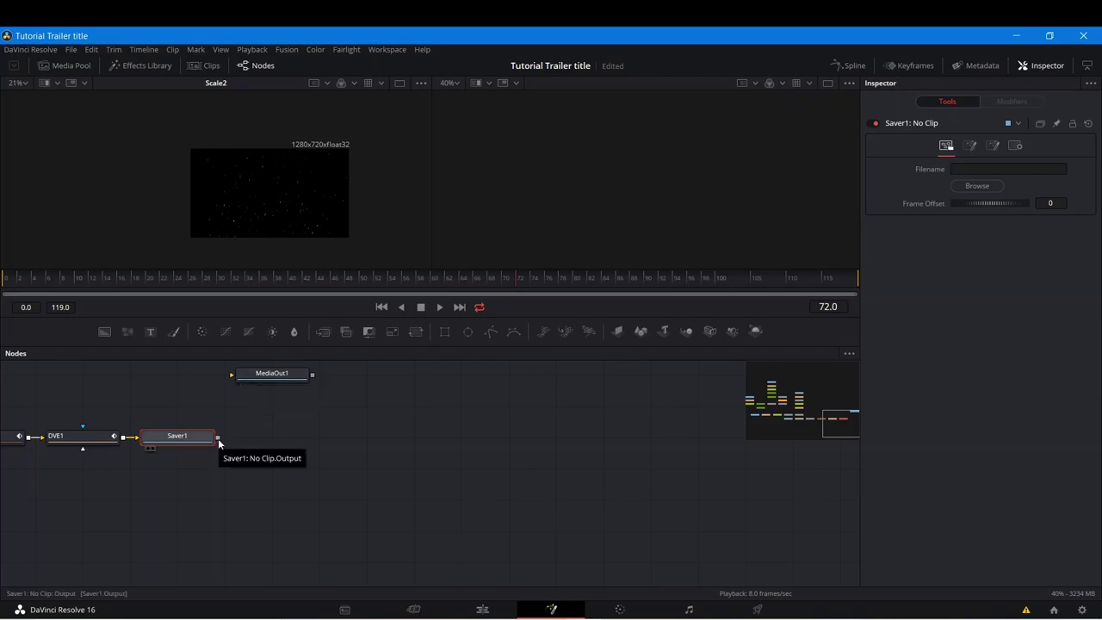
left_click_drag(261, 378, 306, 441)
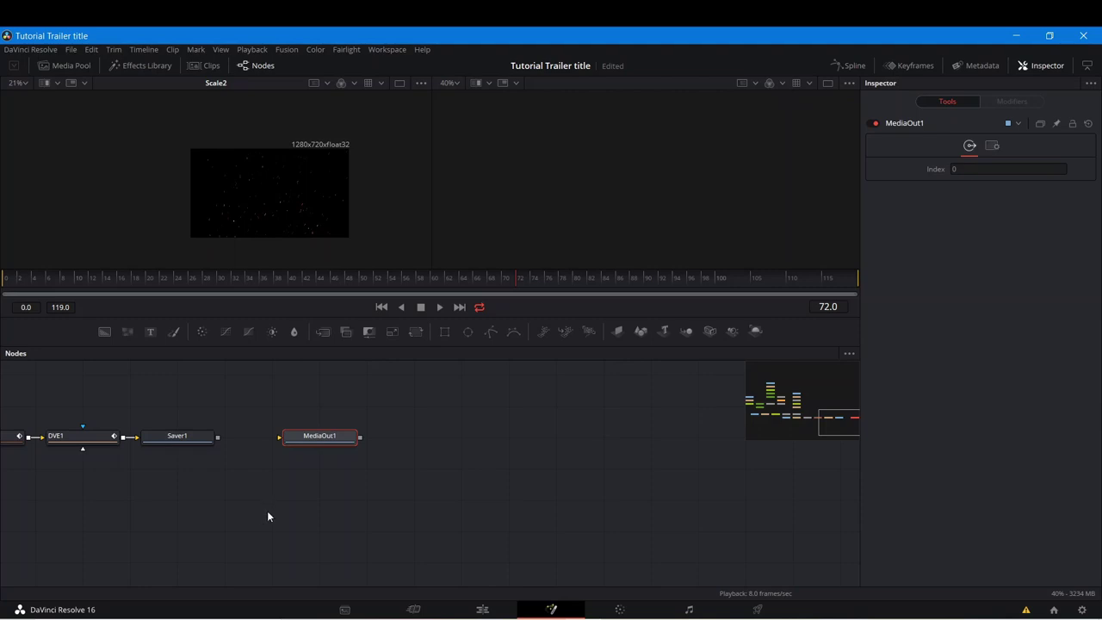
left_click_drag(270, 514, 320, 515)
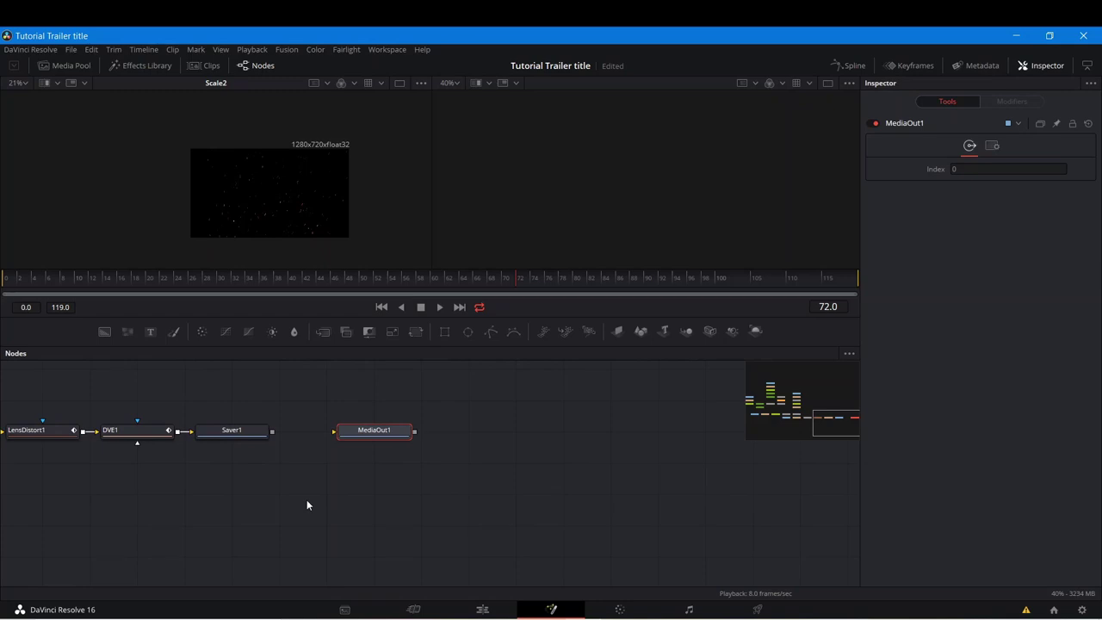